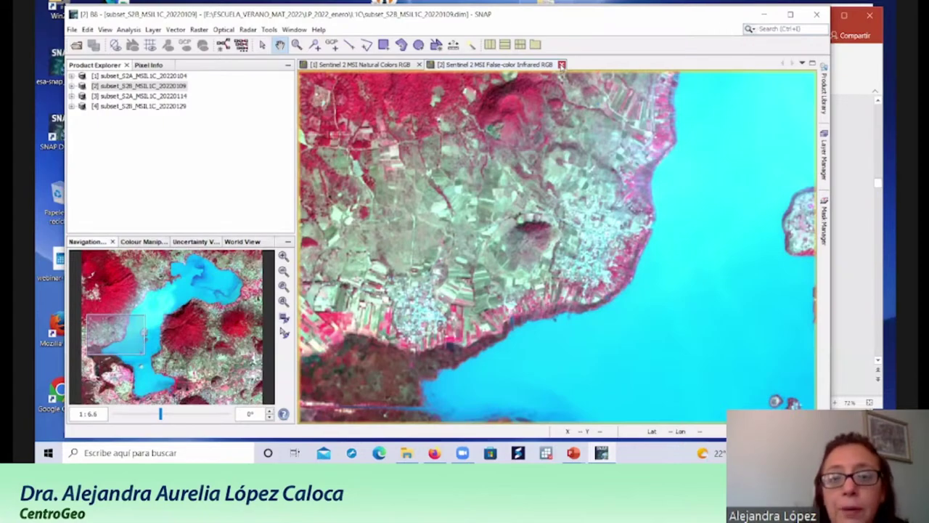
Step: Close both lake views and open a Sentinel 2 MSI False-color Infrared RGB view of the 20220114 subset
click(561, 65)
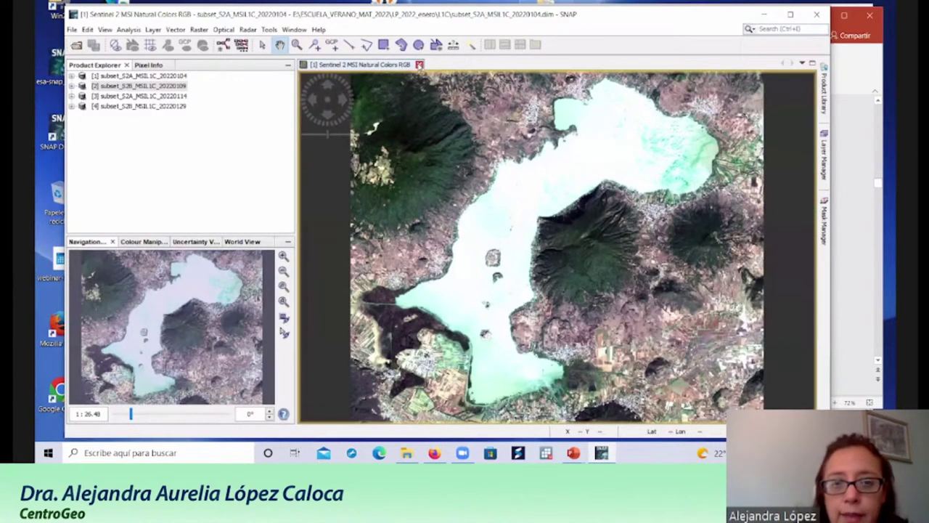
click(419, 65)
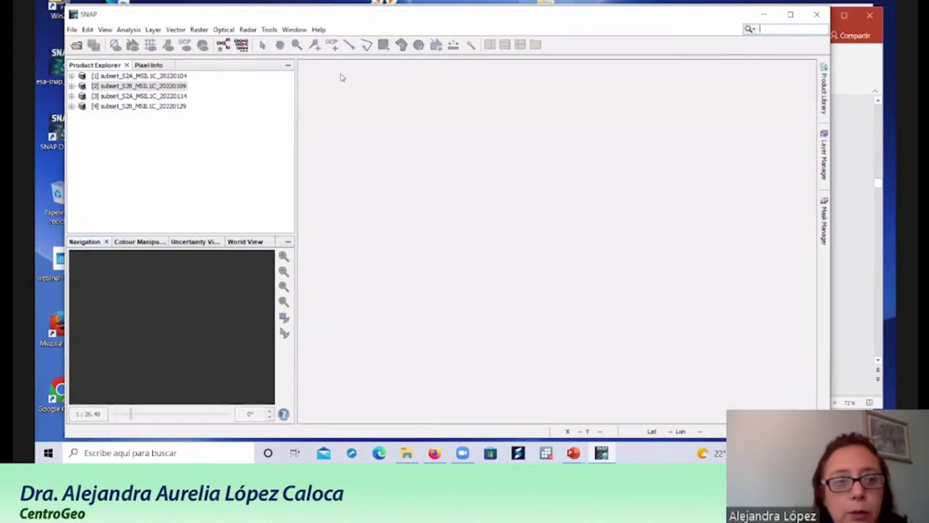
click(147, 97)
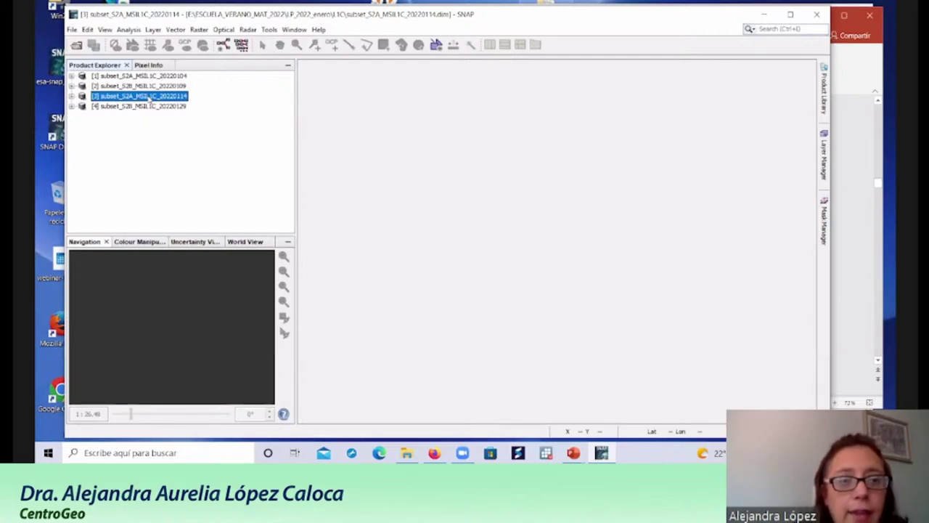
right_click(145, 97)
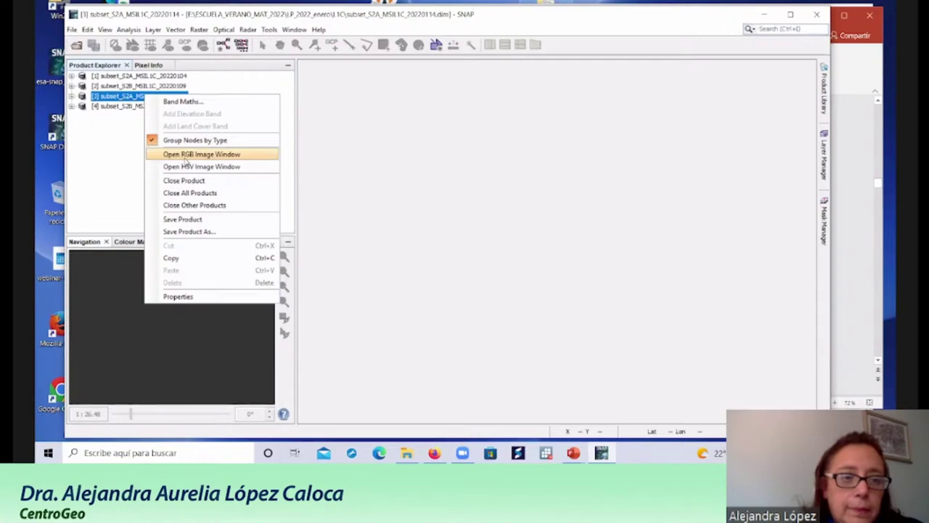
click(185, 157)
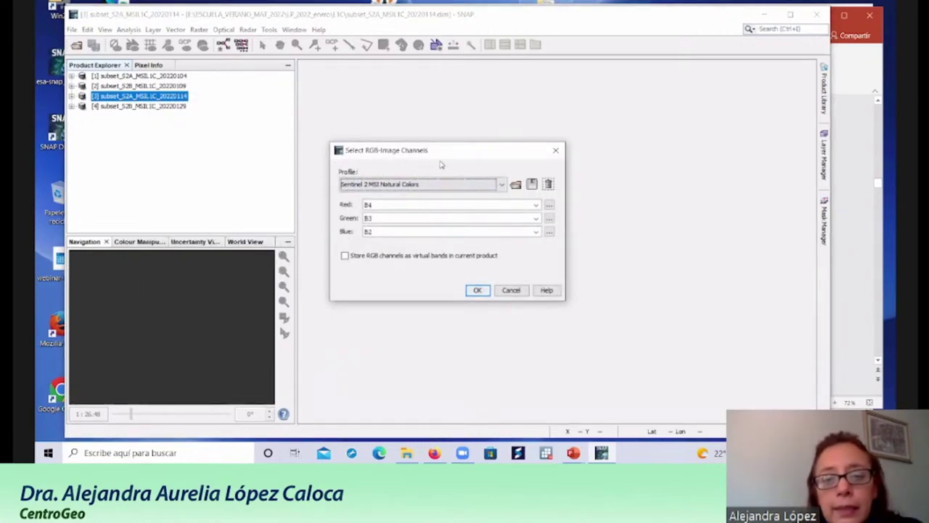
click(500, 187)
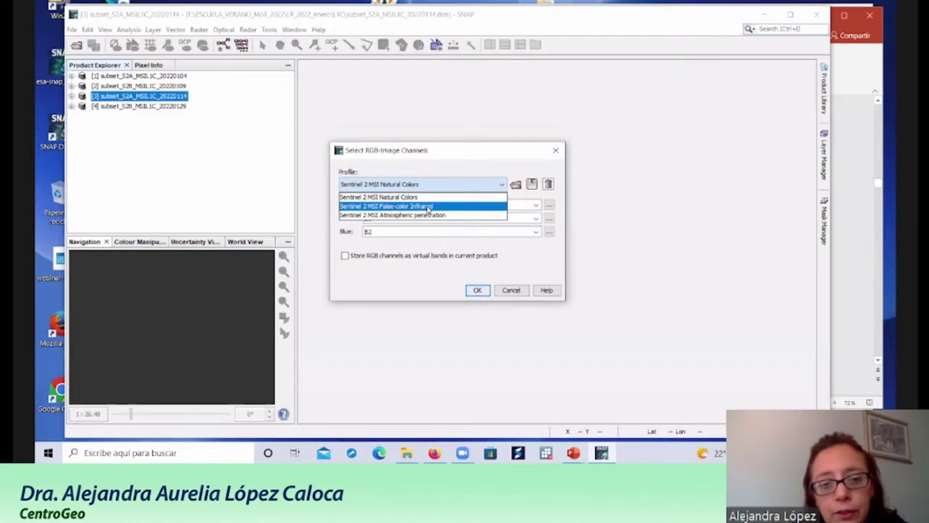
click(427, 207)
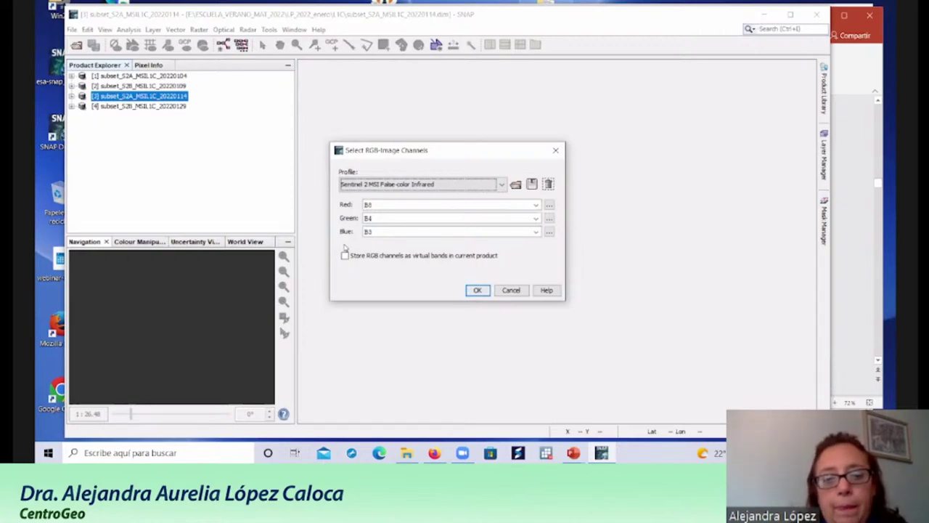
click(477, 290)
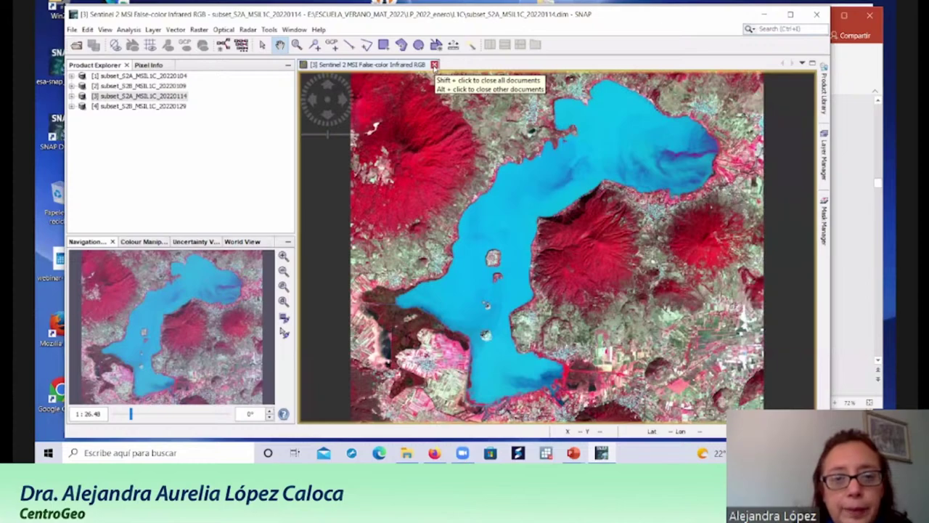
Step: Close the current view and open False-color Infrared RGB views of the 20220104 and 20220109 subsets
click(434, 65)
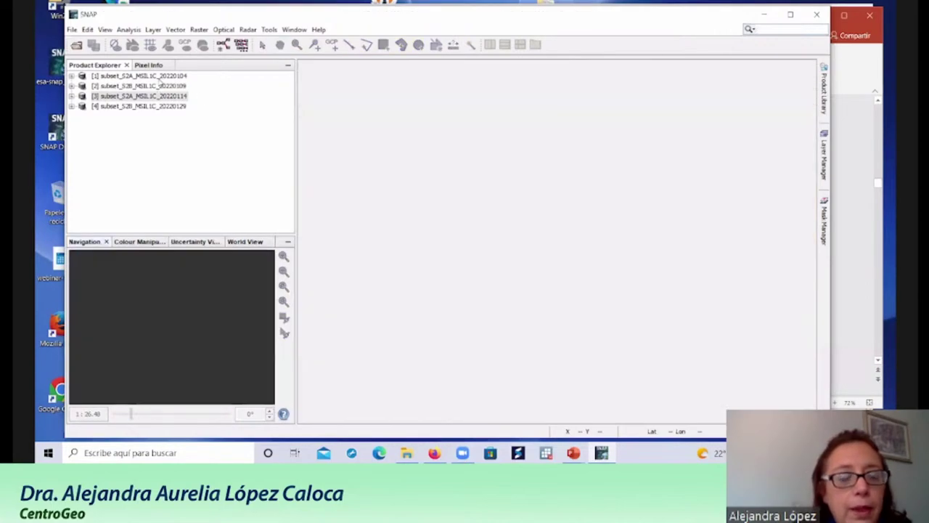
click(164, 76)
right_click(166, 77)
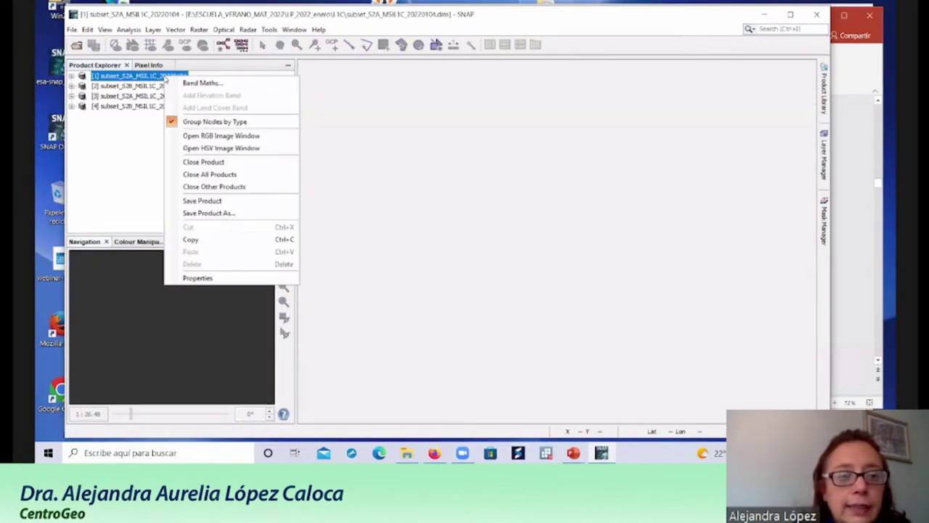
click(209, 136)
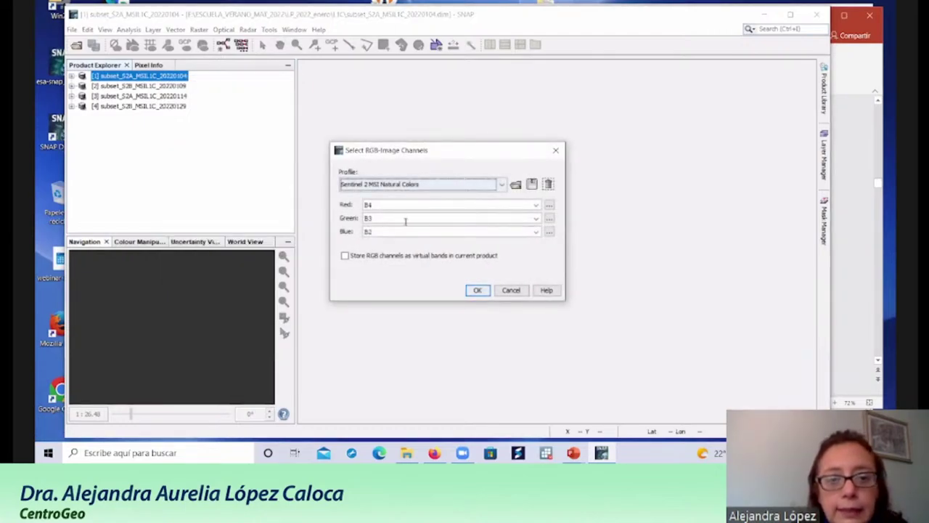
click(501, 185)
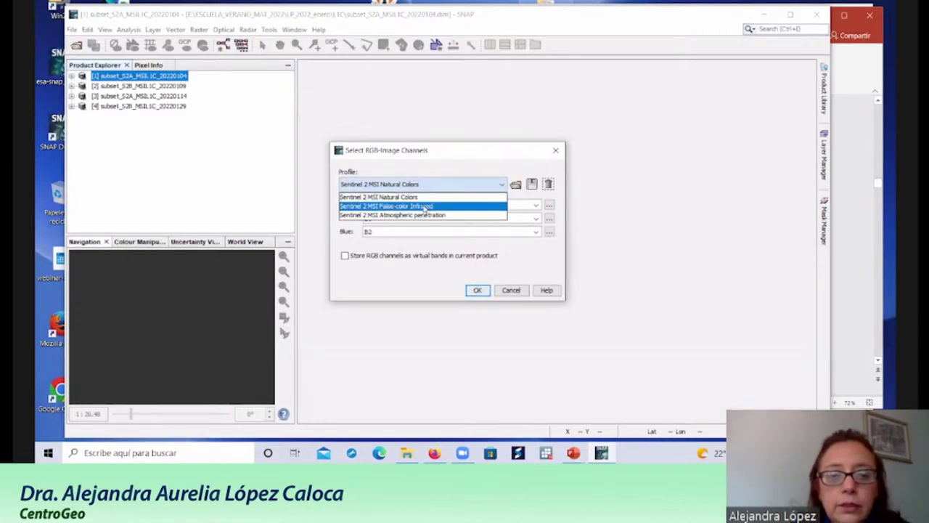
click(426, 207)
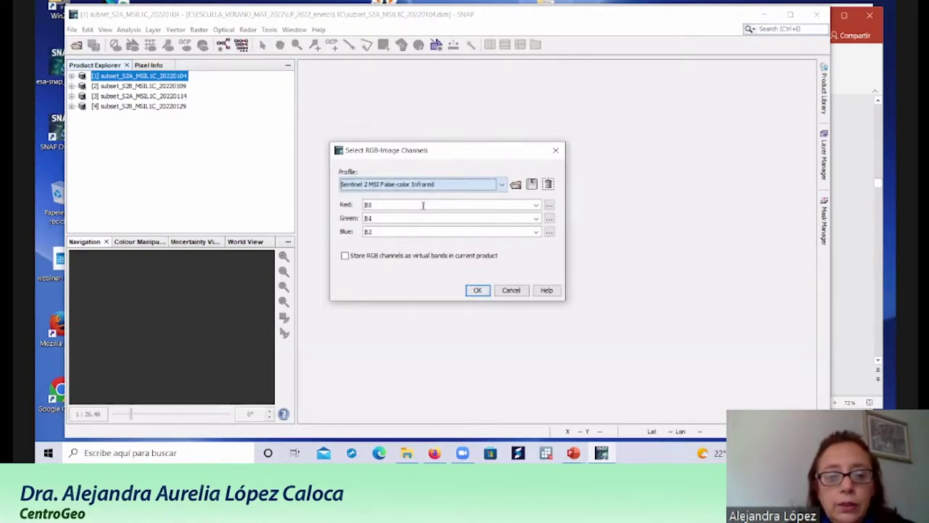
click(475, 290)
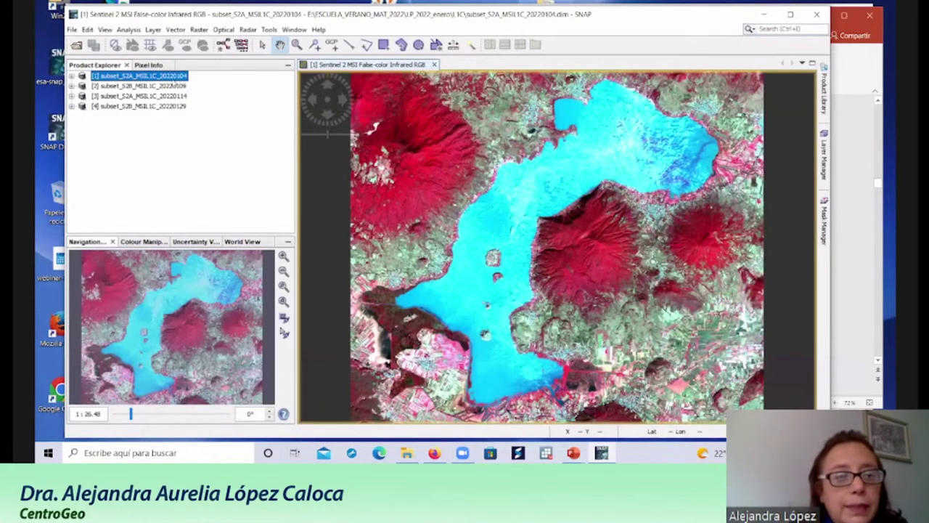
click(174, 87)
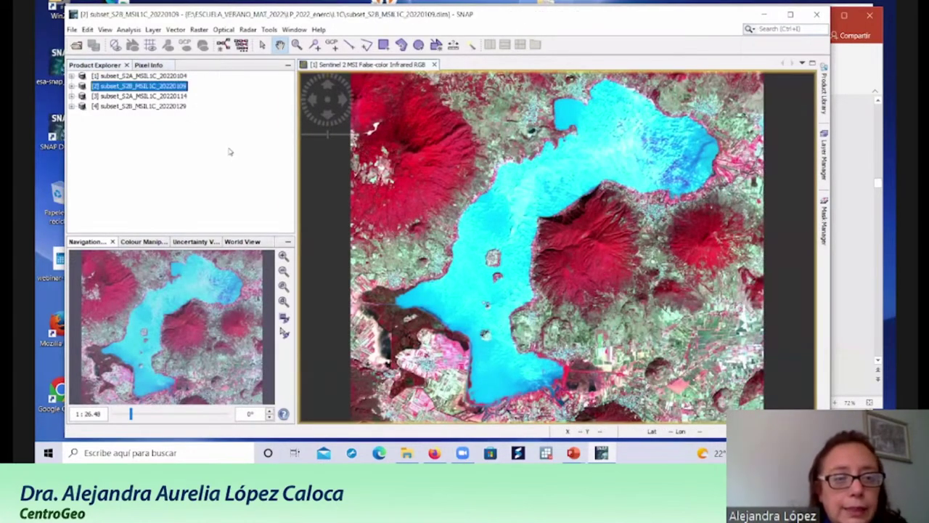
right_click(175, 86)
click(230, 147)
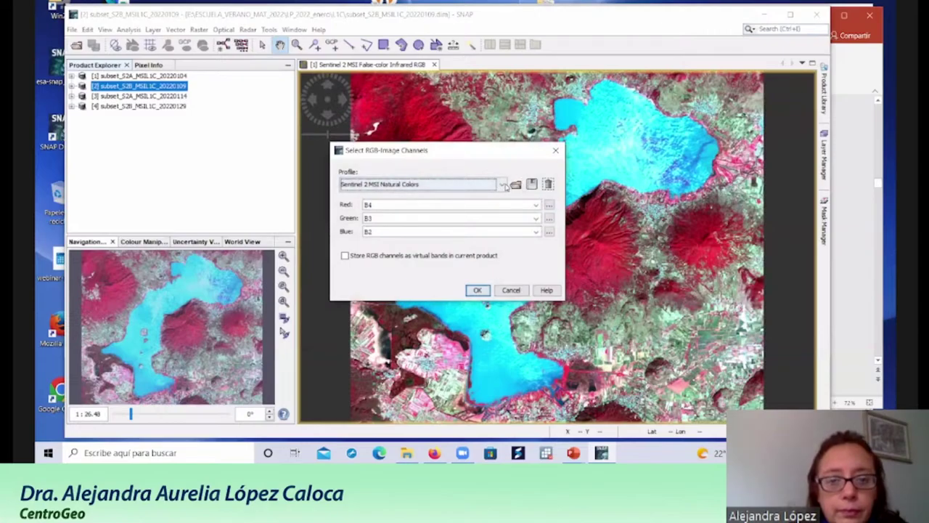
click(435, 184)
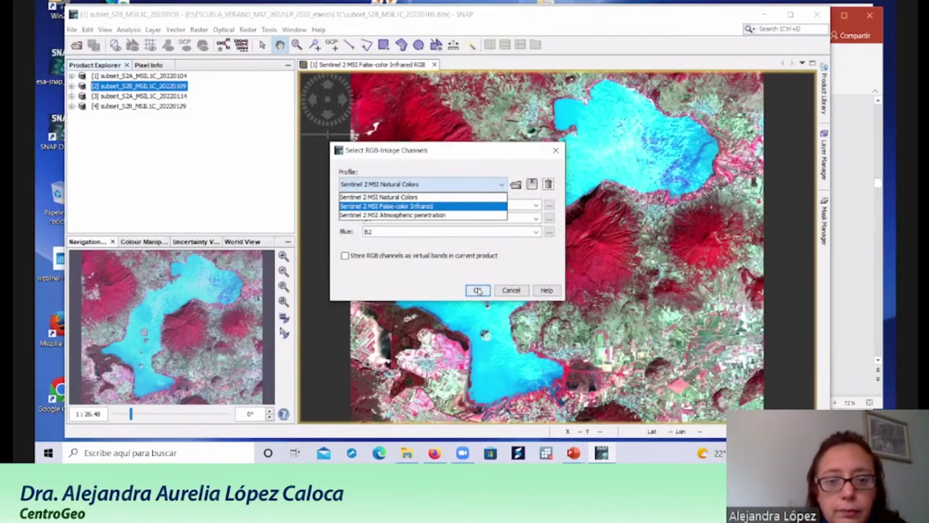
click(434, 206)
click(476, 289)
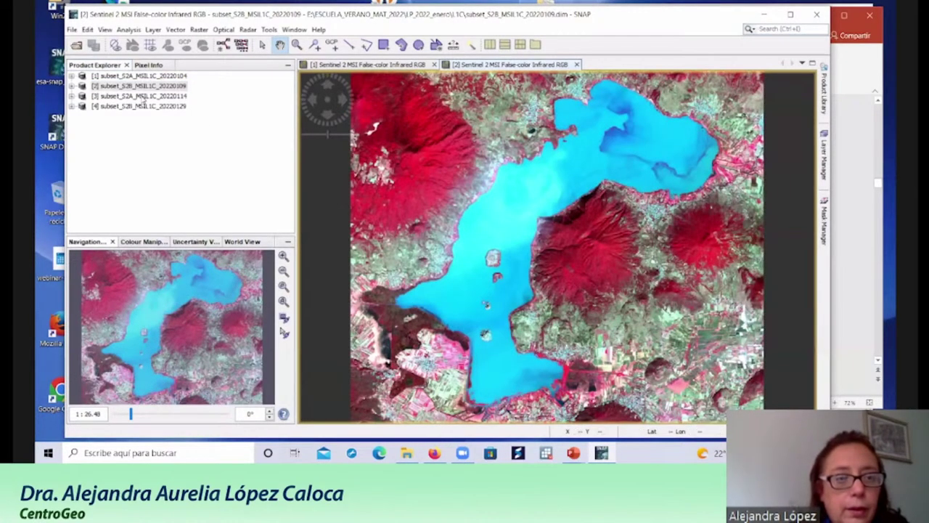
Step: Open False-color Infrared RGB views of the 20220114 and 20220129 subsets
click(143, 96)
right_click(143, 96)
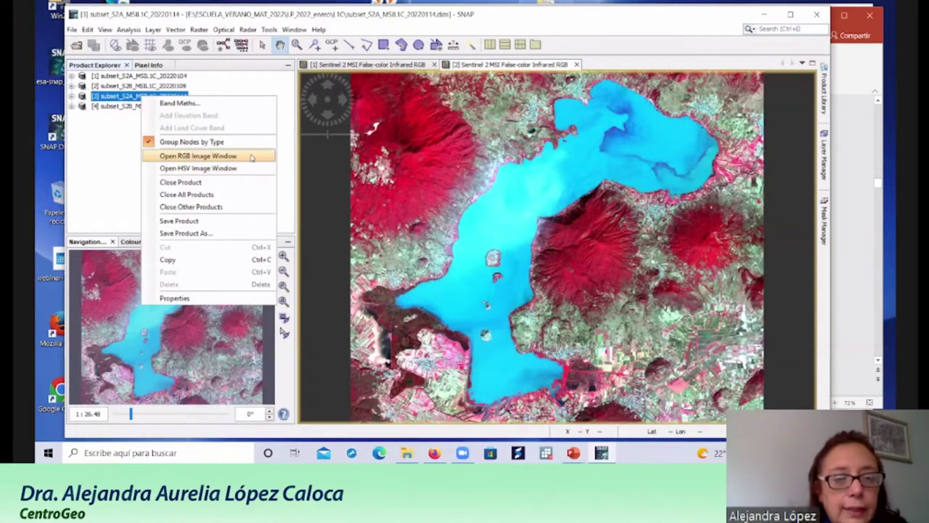
click(185, 156)
click(499, 188)
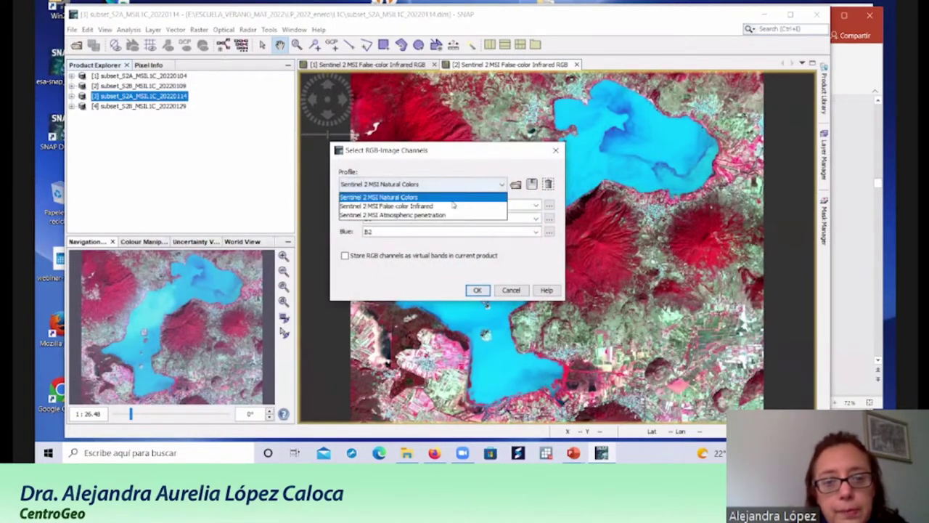
click(451, 206)
click(479, 291)
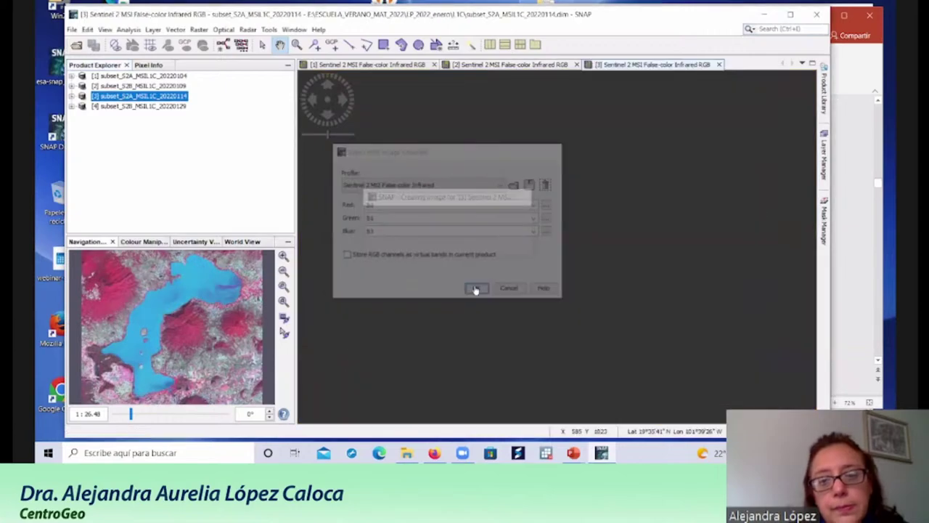
click(167, 108)
right_click(167, 108)
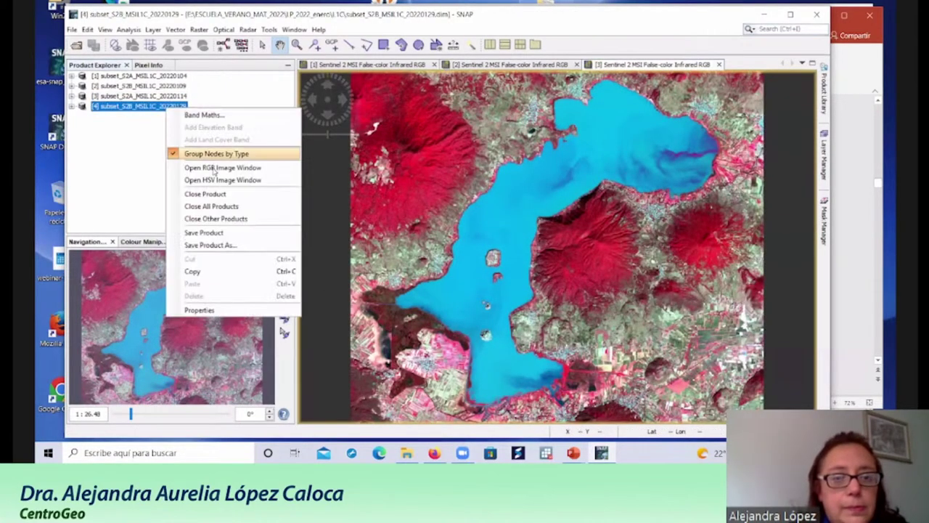
click(218, 168)
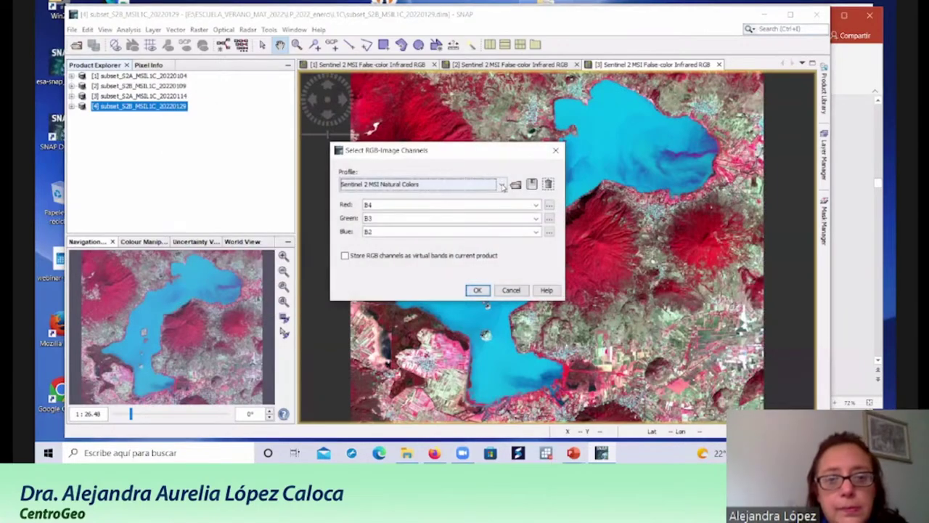
click(428, 186)
click(426, 206)
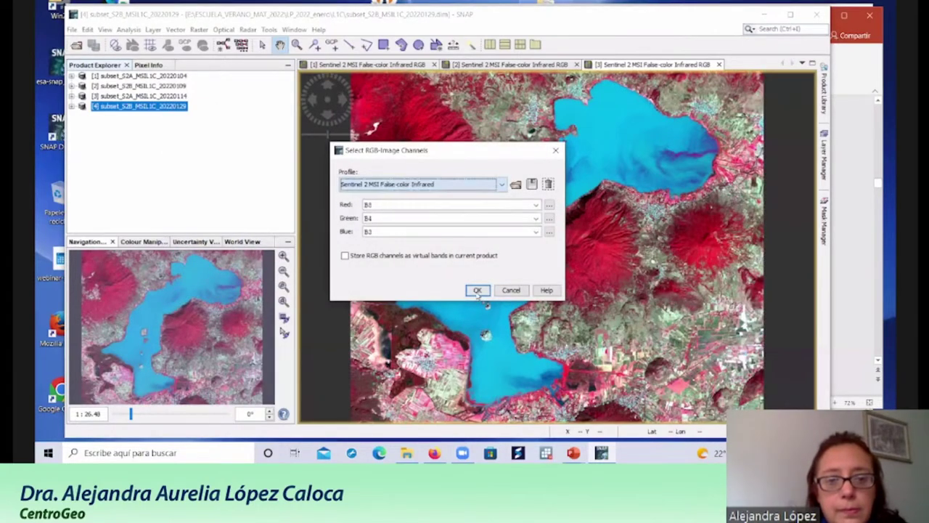
click(477, 290)
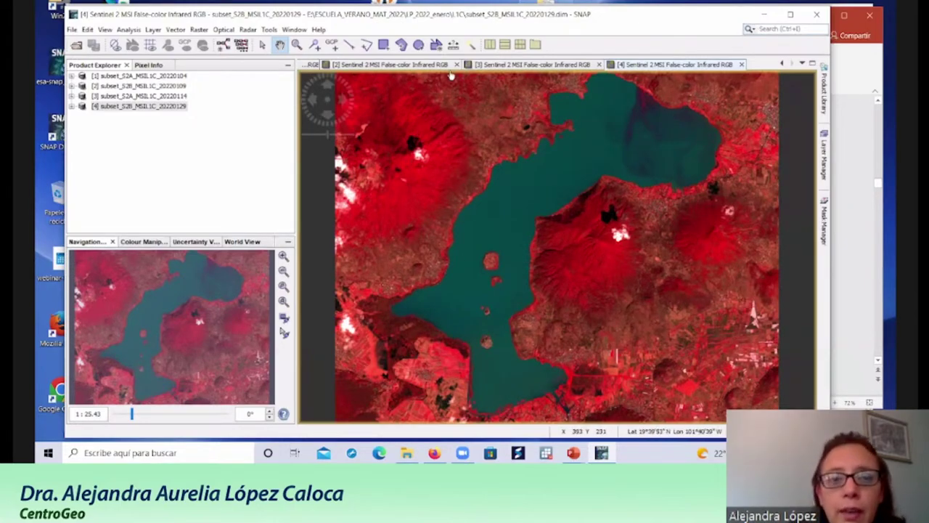
click(309, 65)
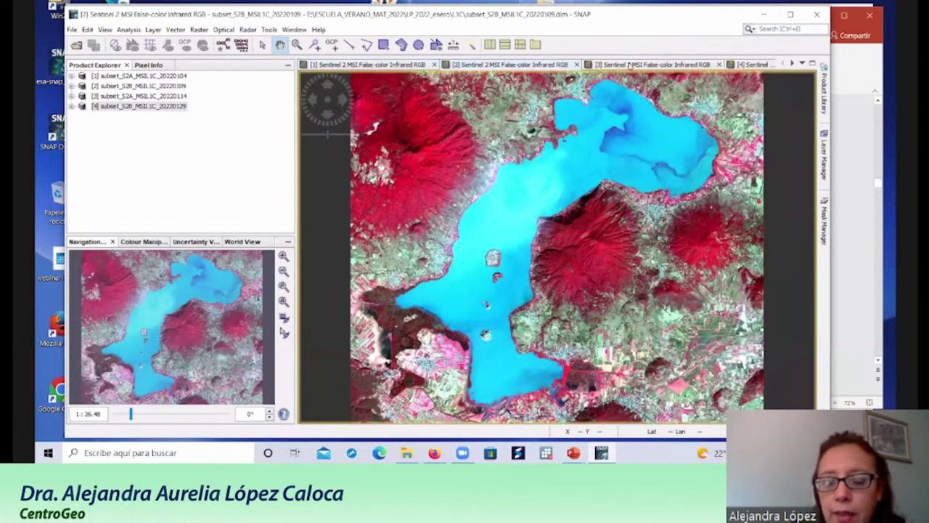
click(622, 64)
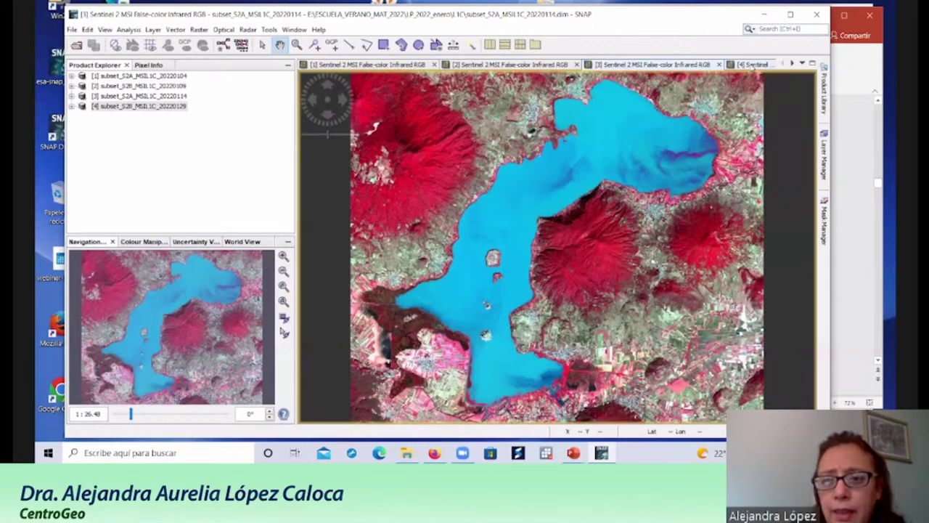
click(753, 65)
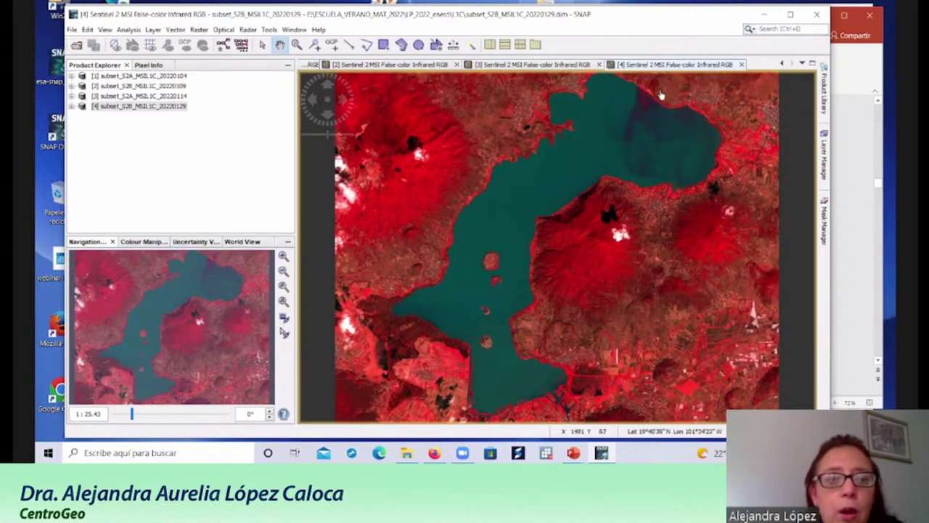
Step: Close the 20220129 product, then close all remaining products
click(72, 32)
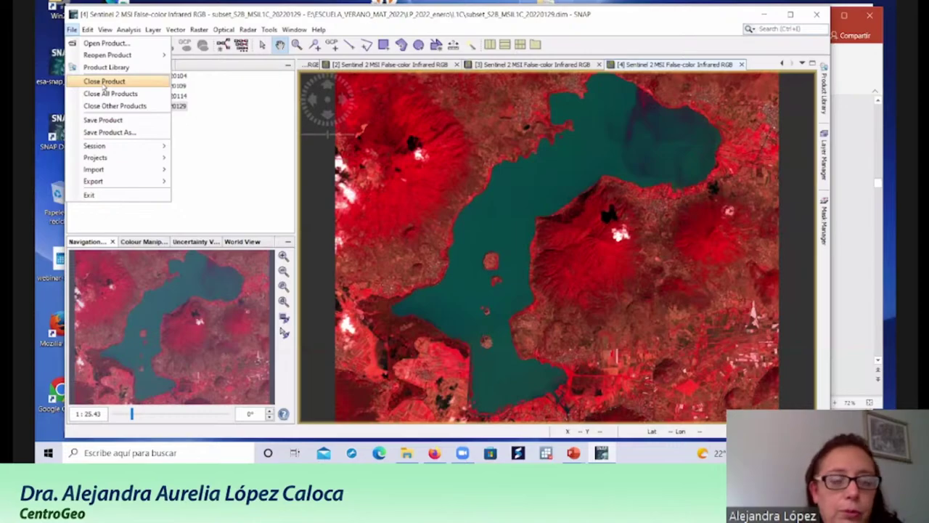
click(104, 83)
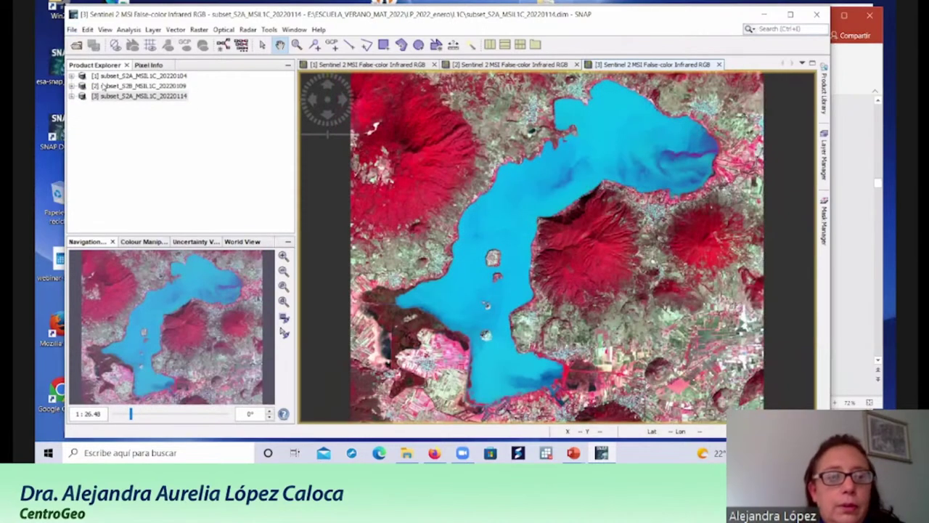
click(72, 32)
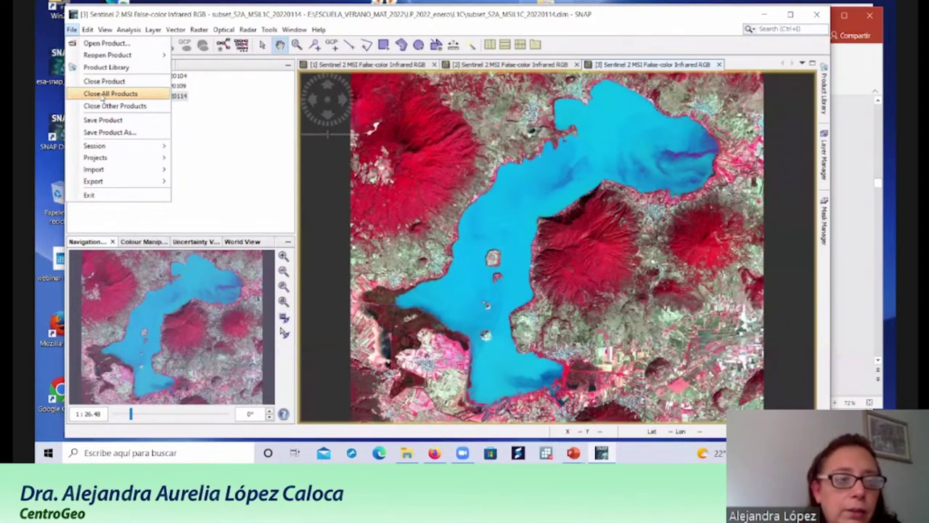
click(110, 94)
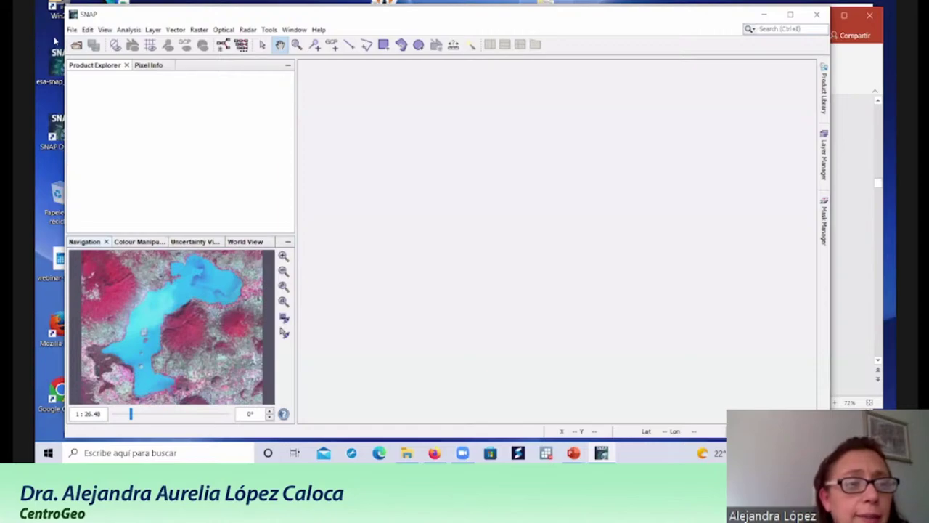
Step: Load subset_S2B_MSIL2A_20220109 from the L2A folder under LP_2022_enero
click(71, 31)
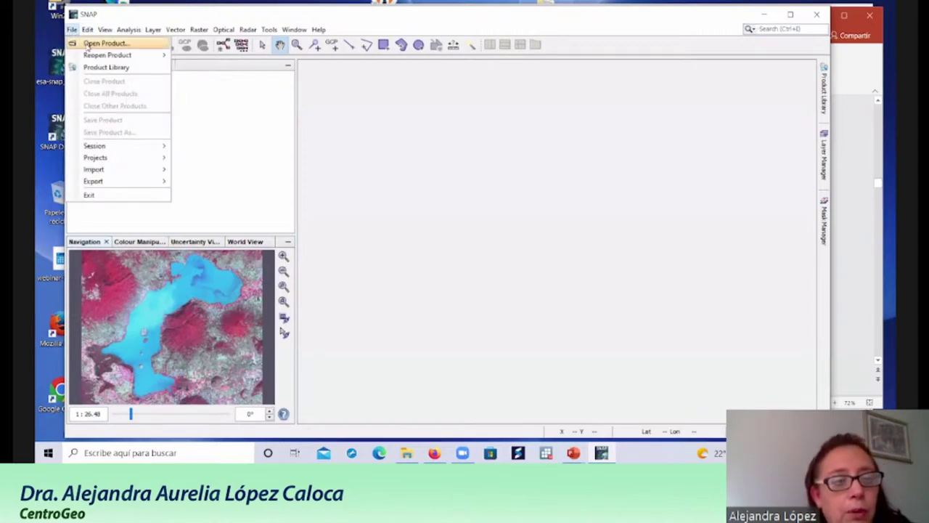
click(87, 45)
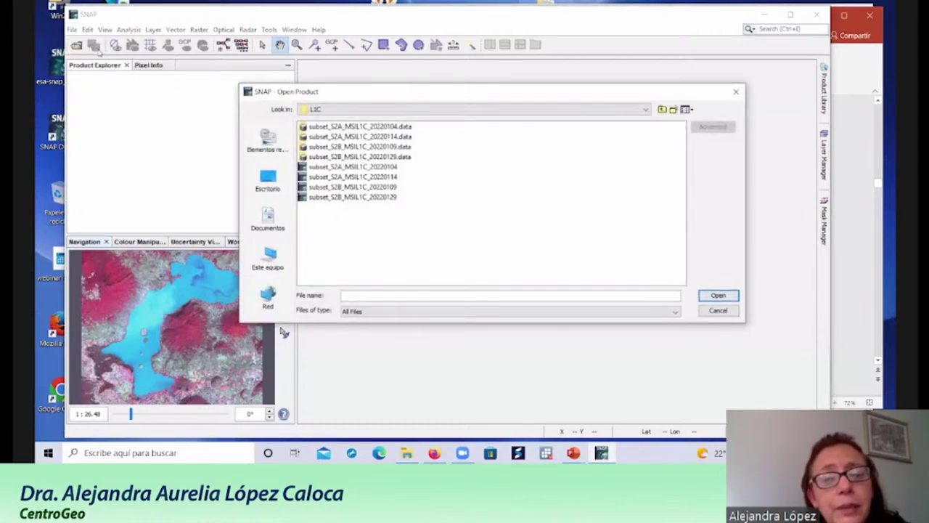
click(661, 109)
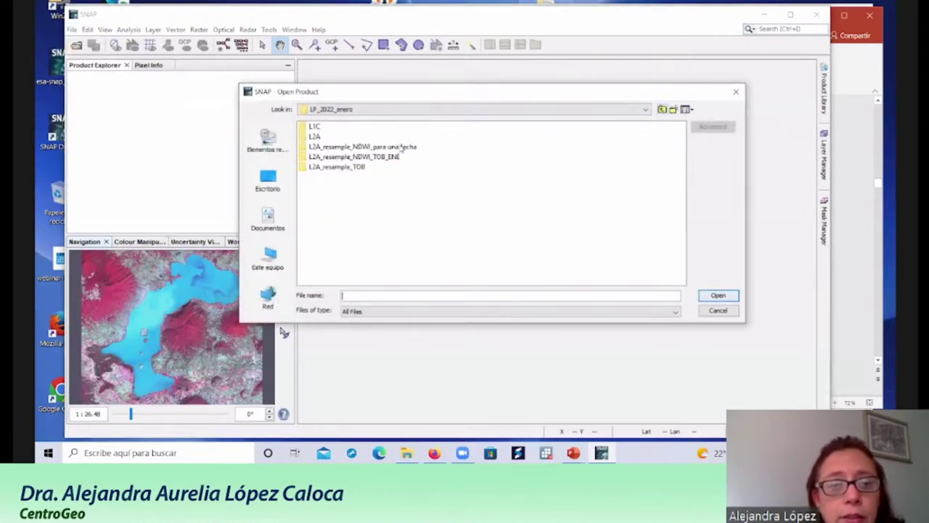
double_click(308, 137)
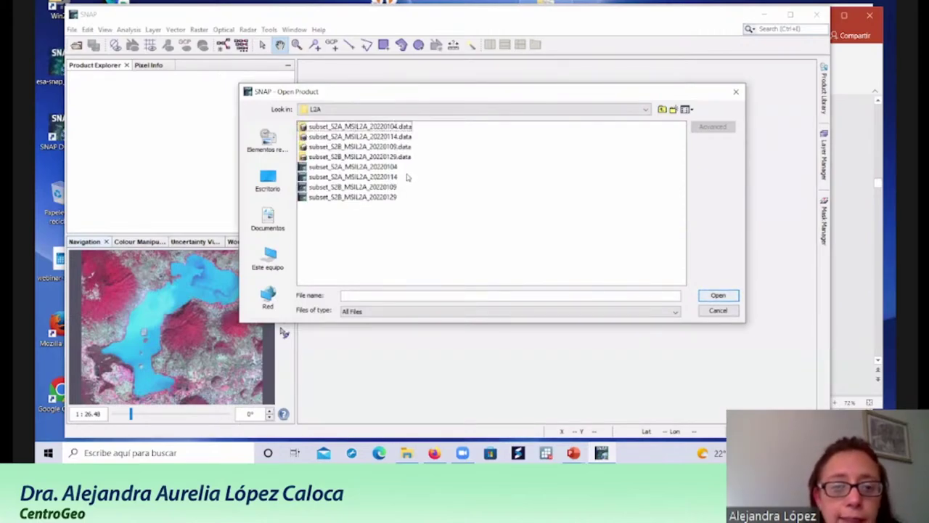
click(377, 187)
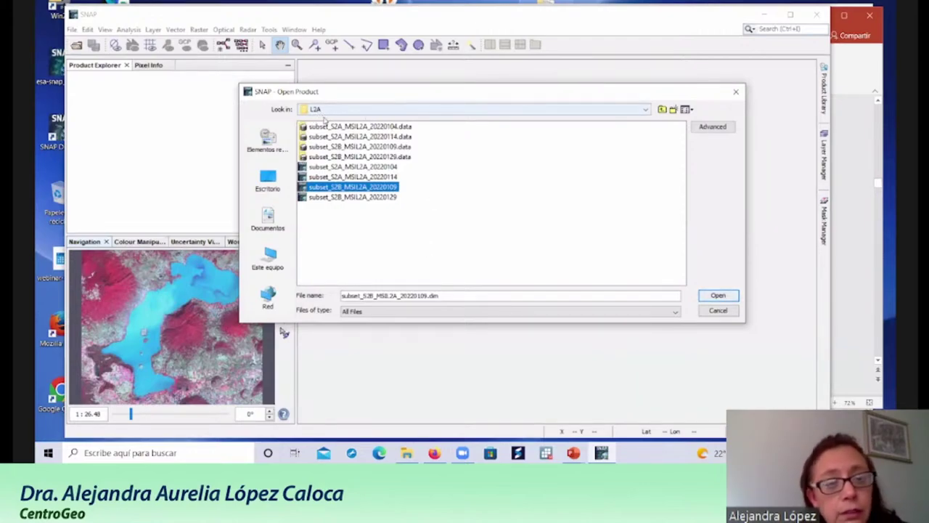
click(717, 296)
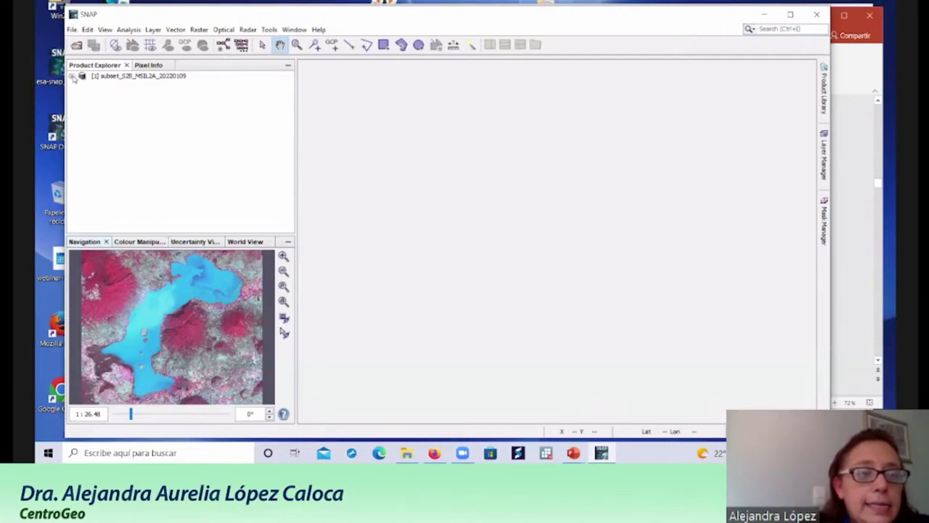
click(71, 77)
click(138, 77)
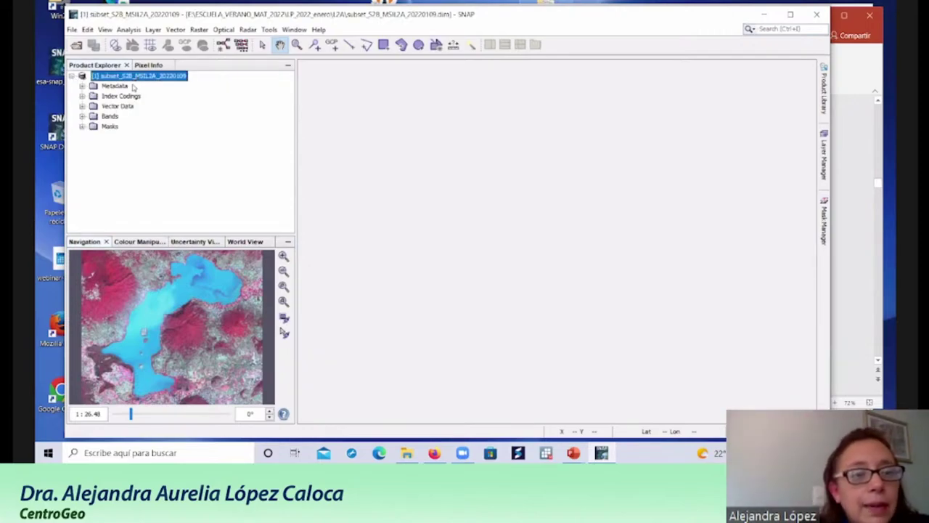
click(82, 117)
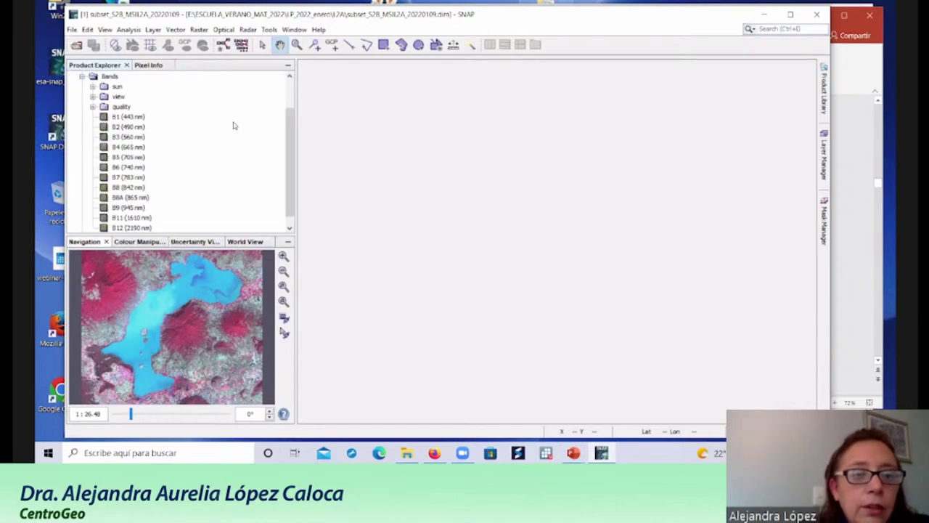
scroll(285, 162, down, 1)
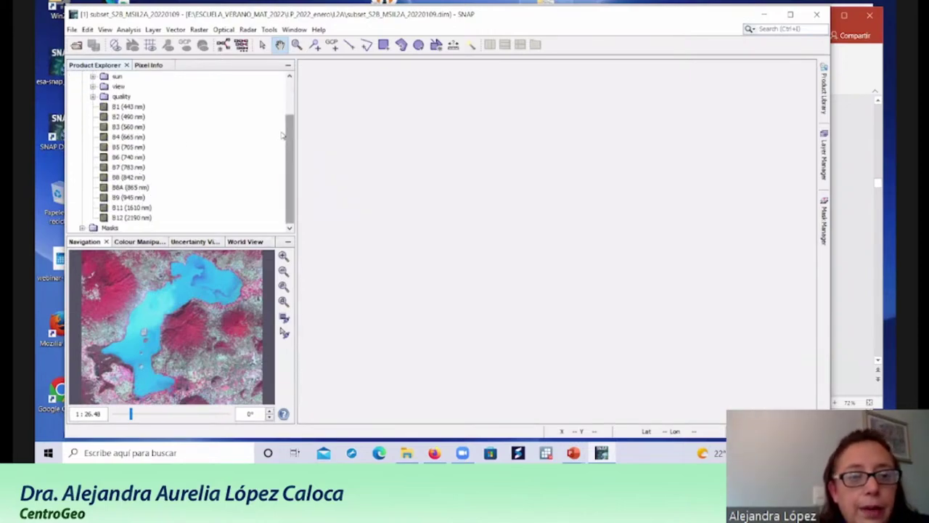
scroll(282, 124, up, 1)
scroll(282, 125, up, 2)
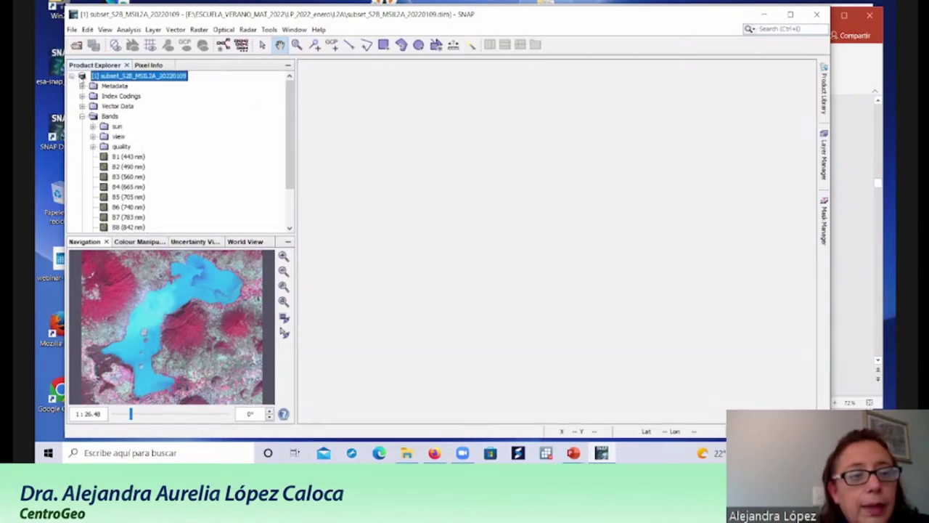
click(72, 76)
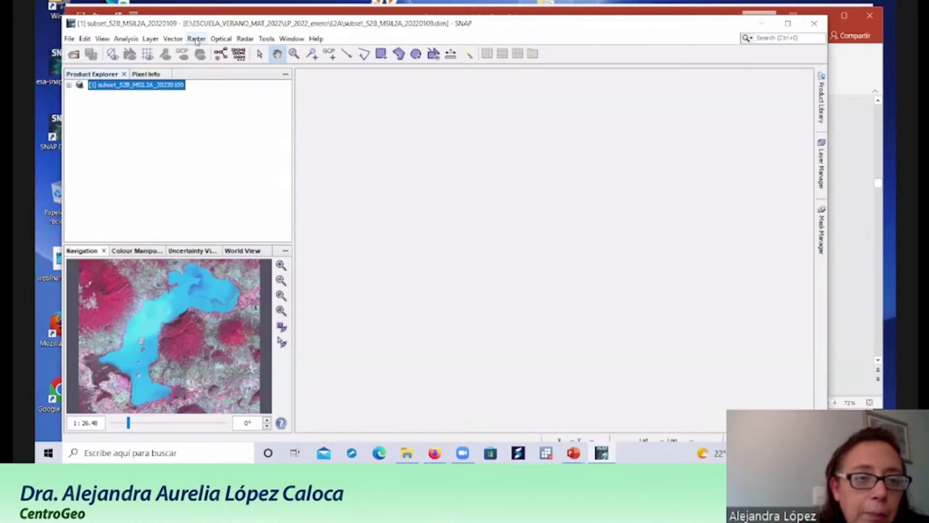
Step: Launch the Resampling tool from the Raster > Geometric menu
click(198, 39)
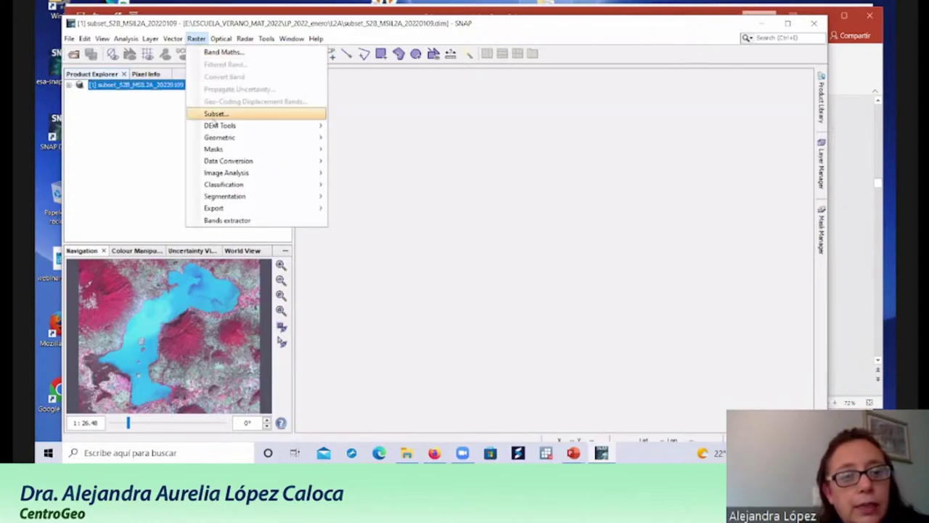
mouse_move(224, 140)
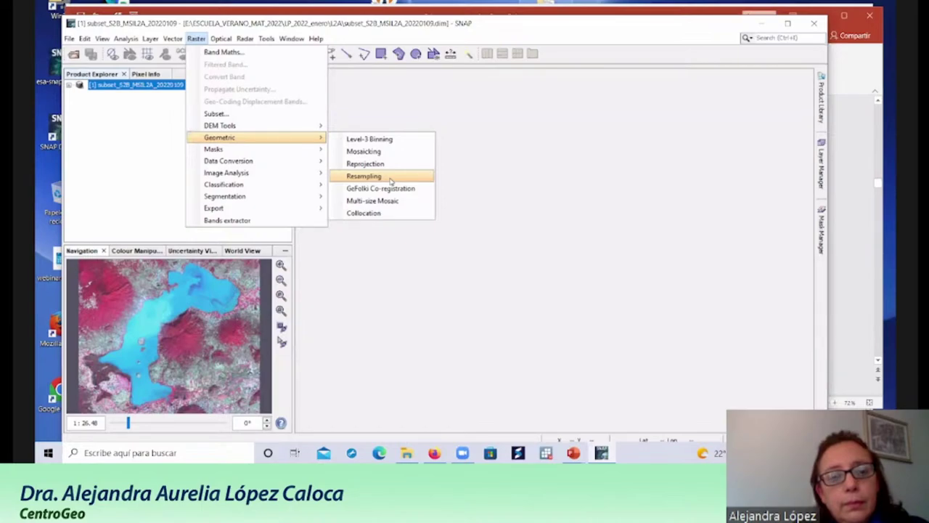
click(390, 182)
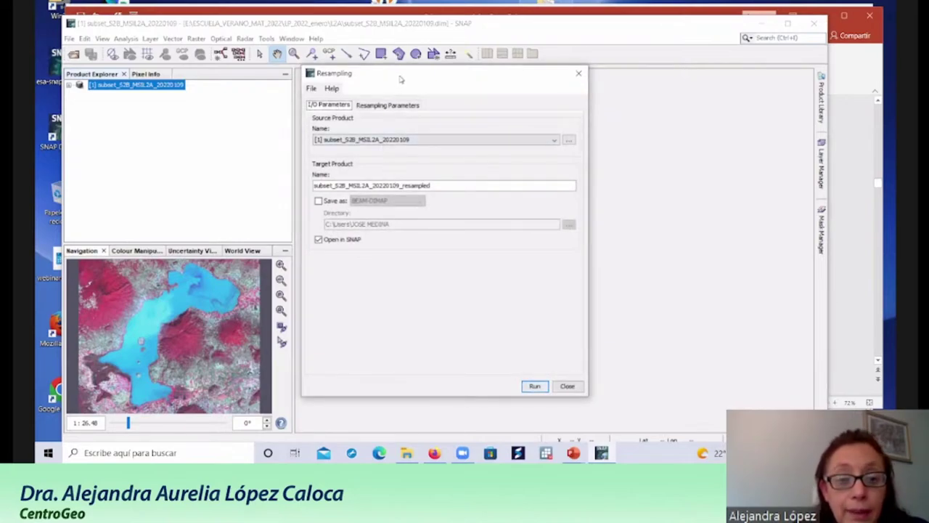
Step: Turn on Save as so the resampled product is written in BEAM-DIMAP format
drag(400, 80, 408, 94)
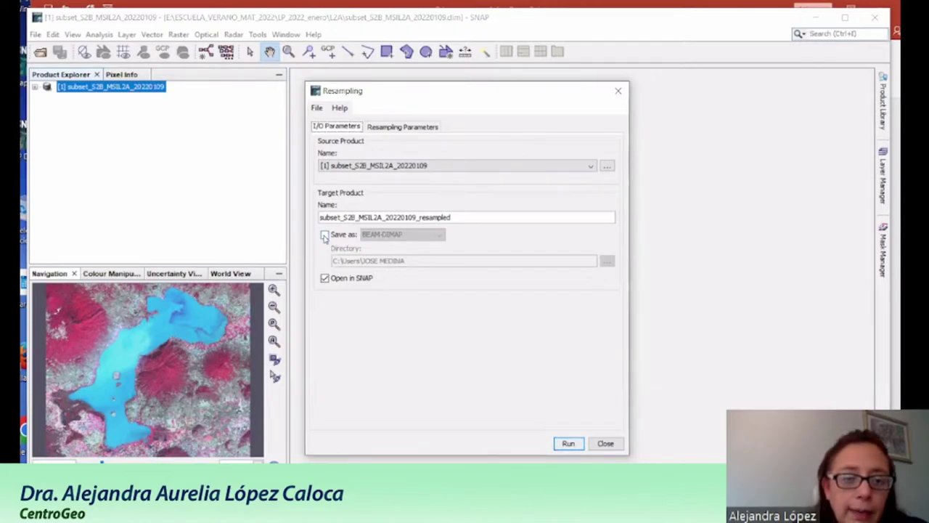
click(324, 236)
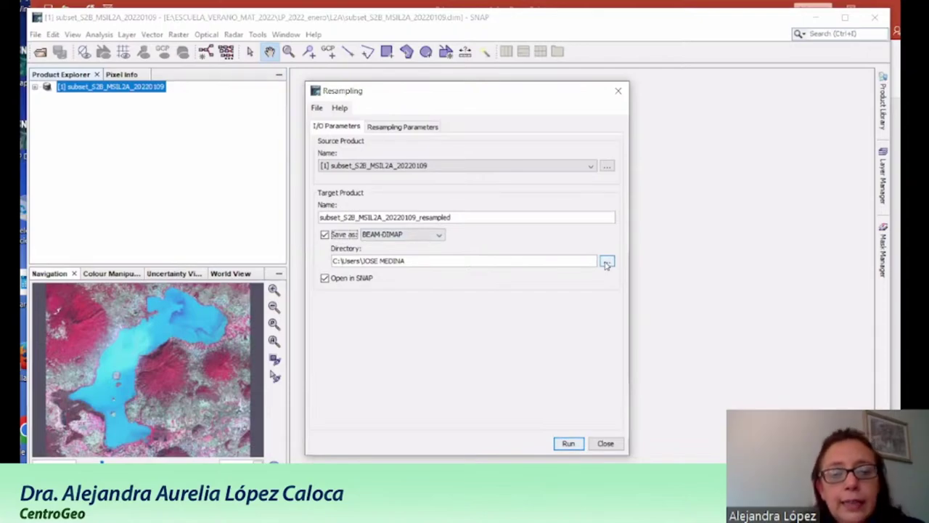
Step: Browse the output directory chooser to E:\ESCUELA_VERANO_MAT_2022\LP_2022_enero_2
click(606, 262)
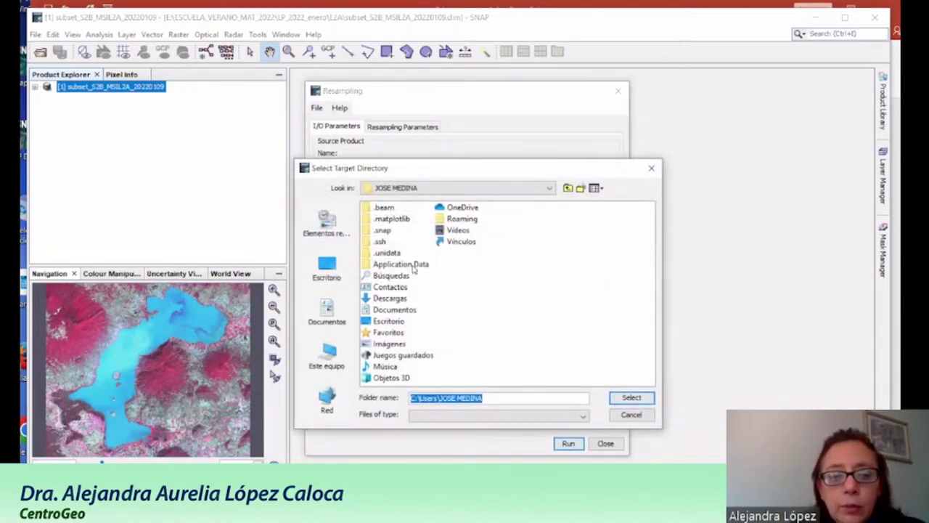
click(327, 357)
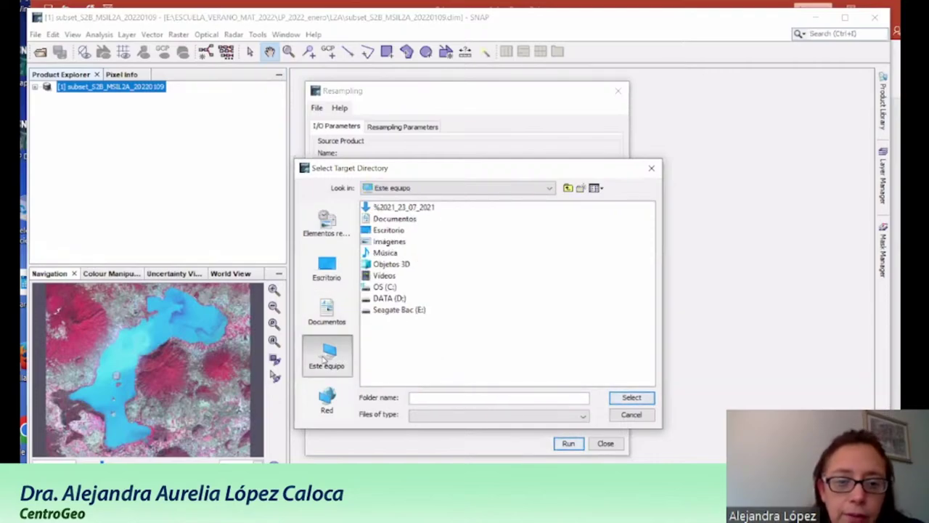
double_click(390, 299)
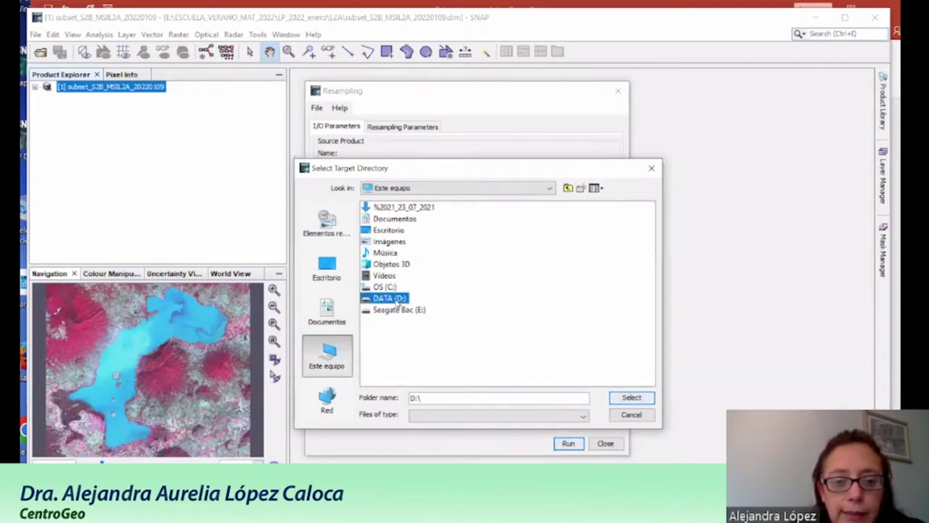
click(326, 356)
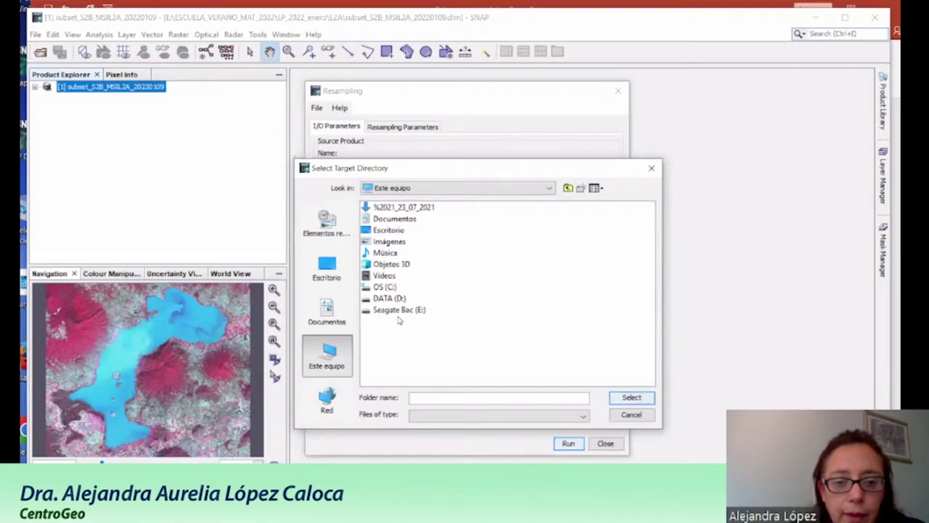
click(400, 310)
double_click(401, 312)
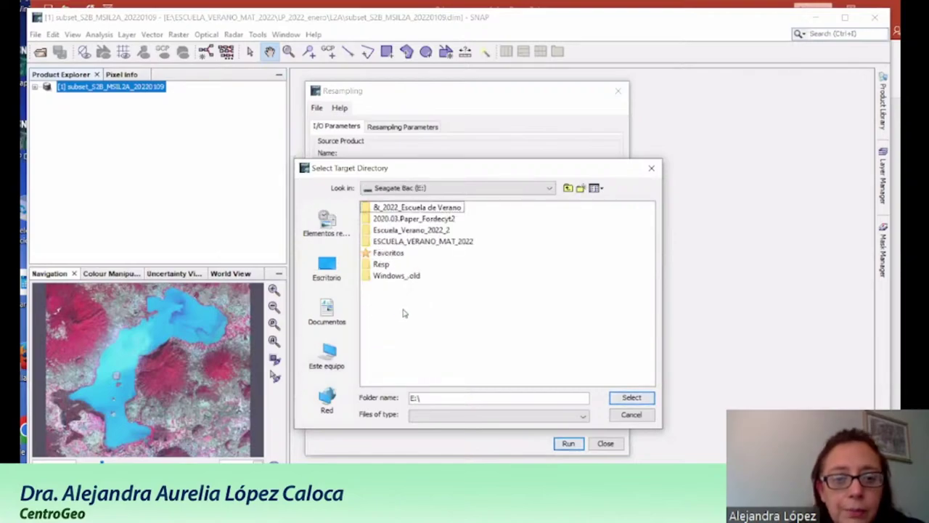
double_click(428, 241)
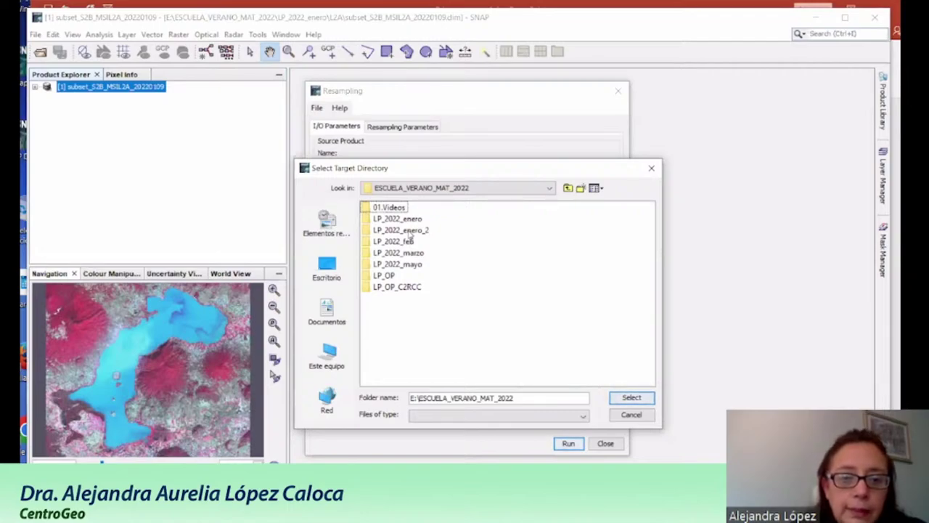
double_click(410, 231)
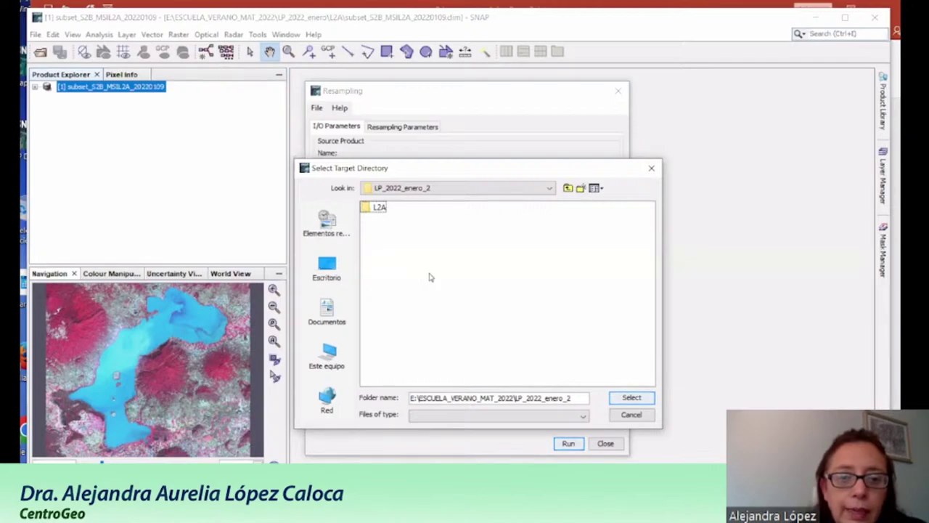
Step: Create a new L2A_resampling folder there and select it as the output directory
right_click(430, 277)
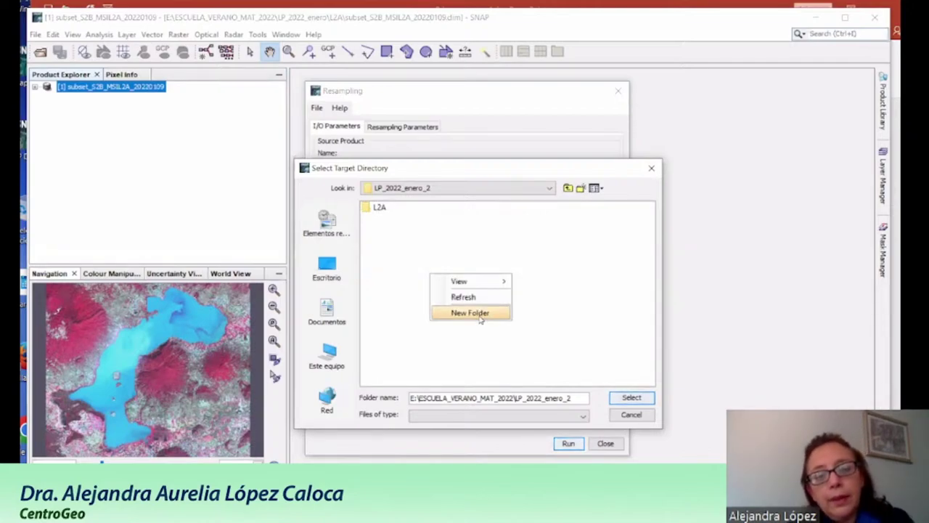
click(470, 313)
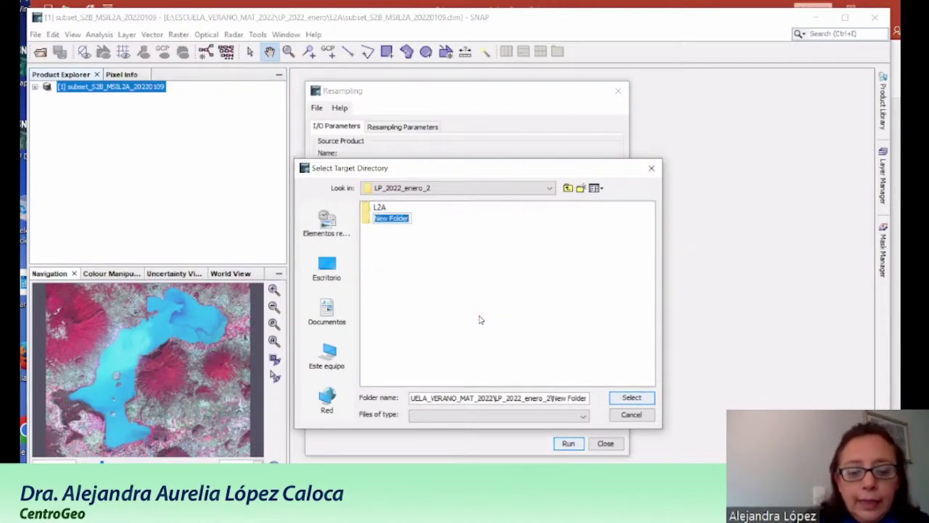
text(L2A_re)
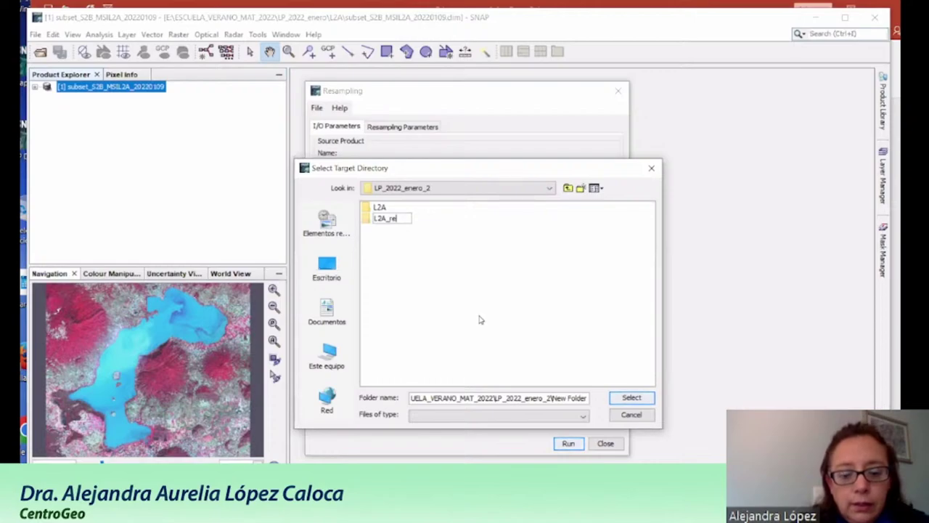
text(s)
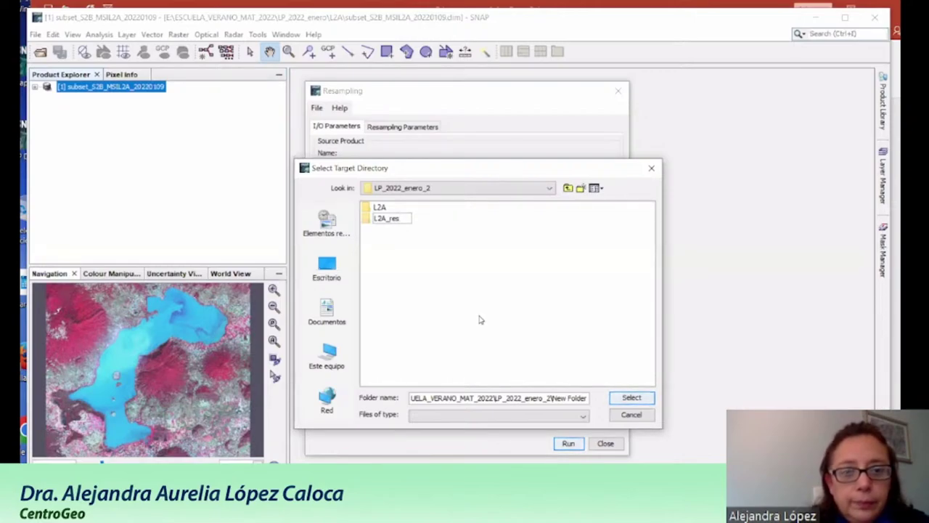
text(am)
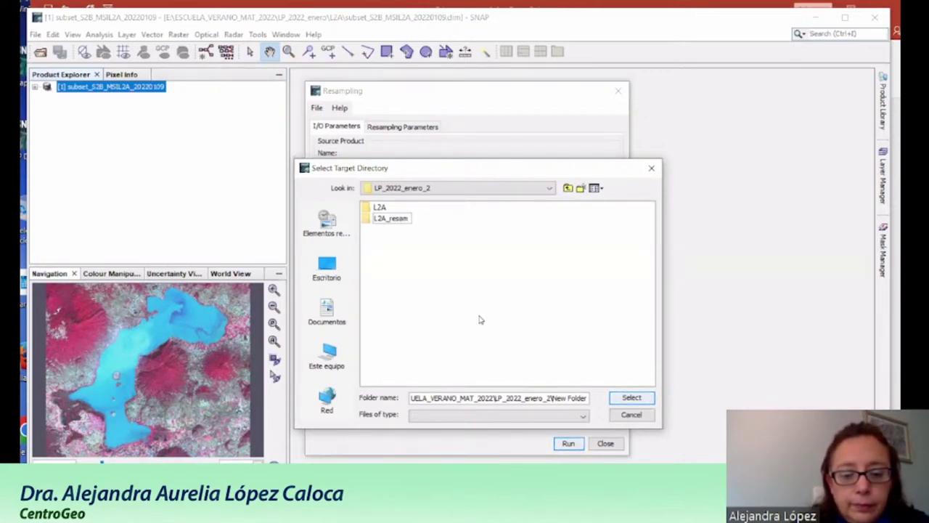
text(pling)
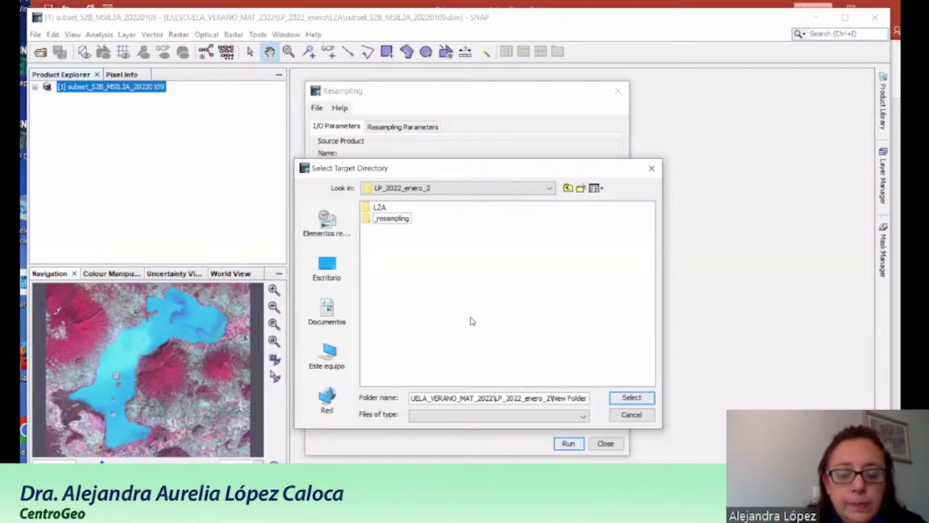
key(Return)
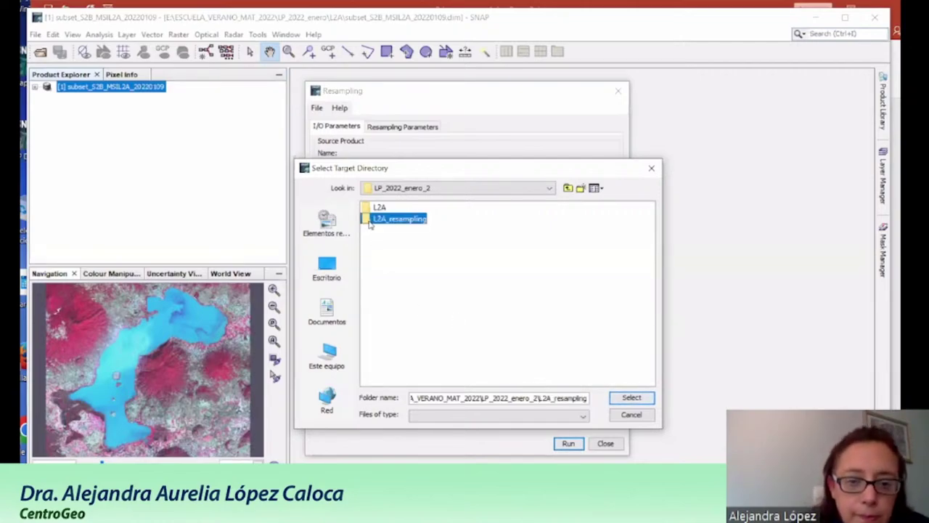
double_click(390, 224)
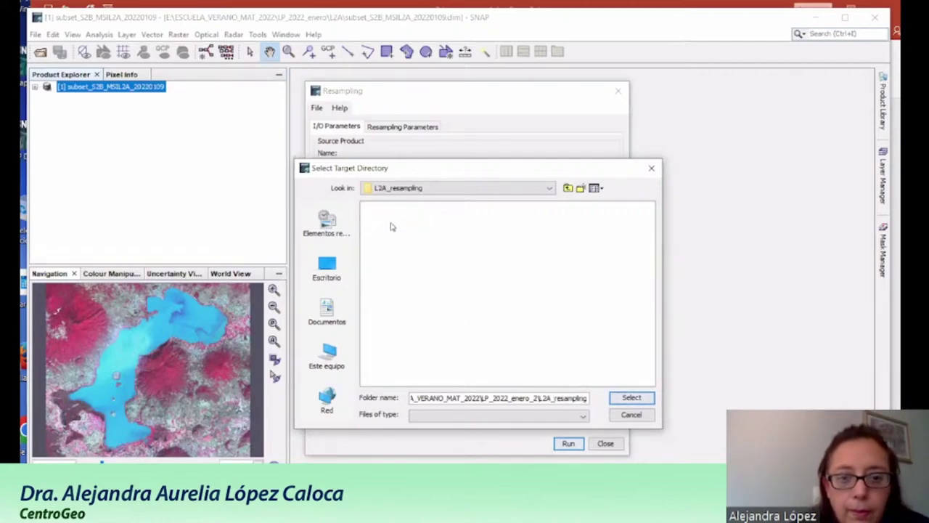
click(636, 399)
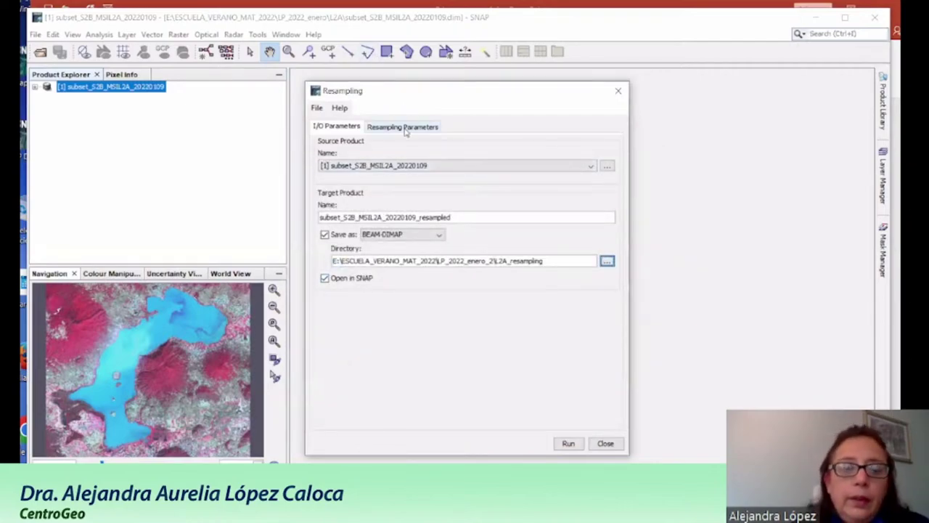
Step: Use B2 as the reference band (1950 × 1668 target) with Nearest upsampling
click(401, 127)
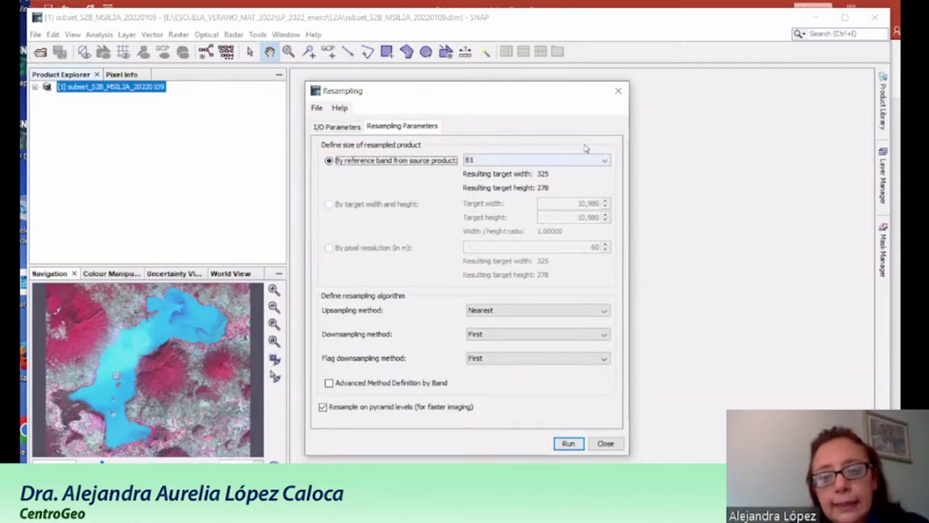
click(605, 162)
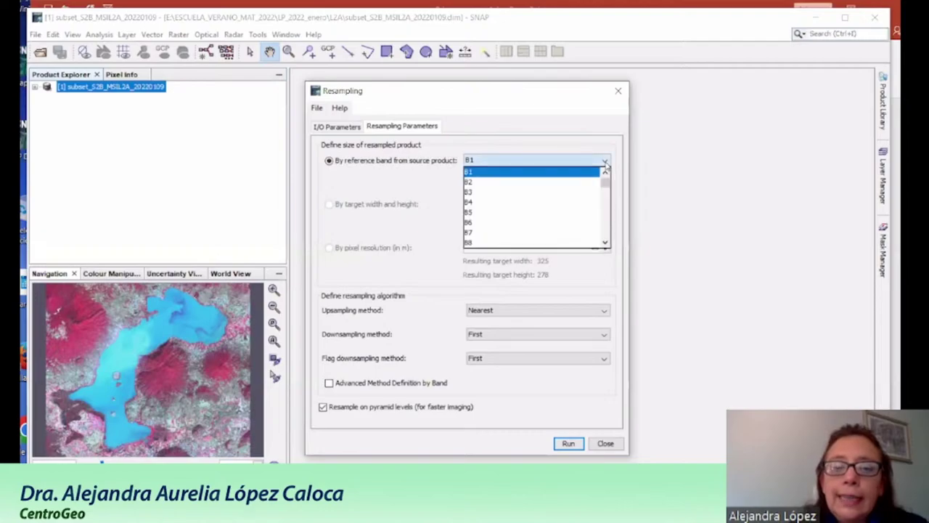
click(502, 188)
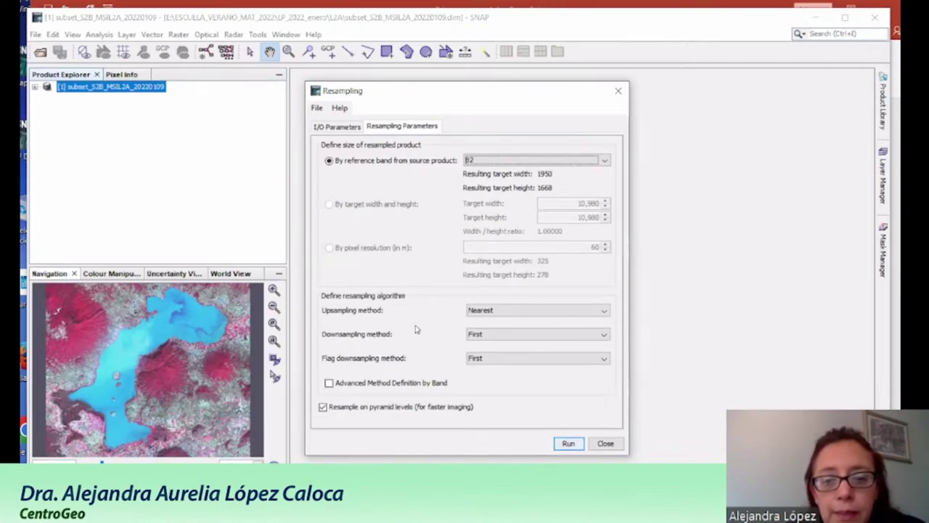
click(603, 311)
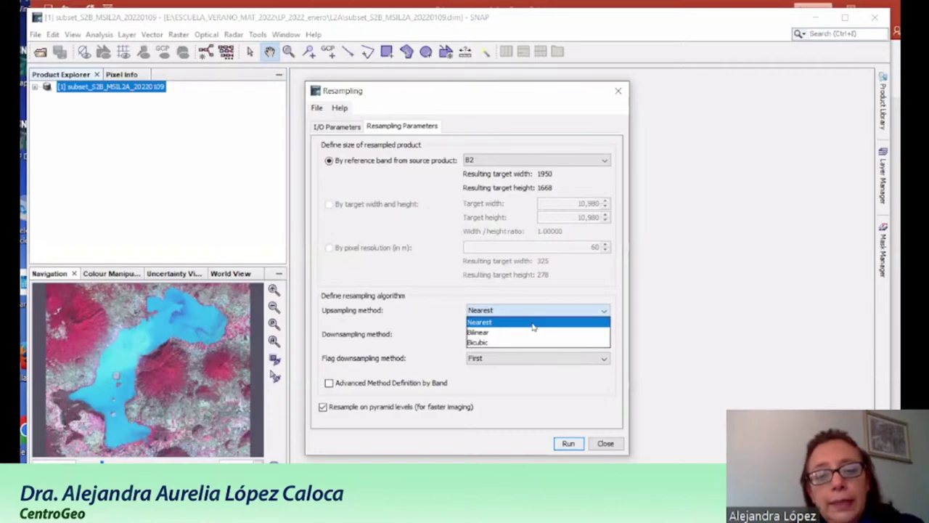
click(427, 320)
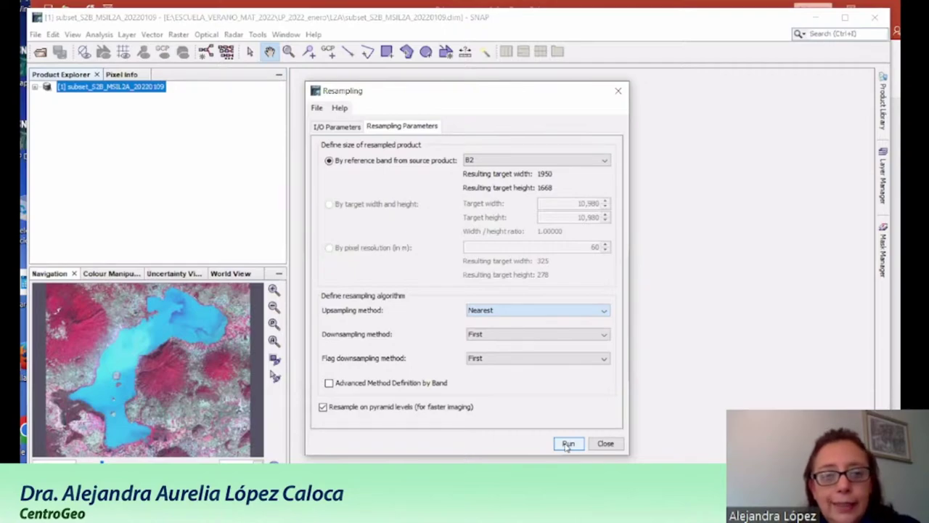
Step: Run the resampling so the target product starts writing to disk
click(568, 445)
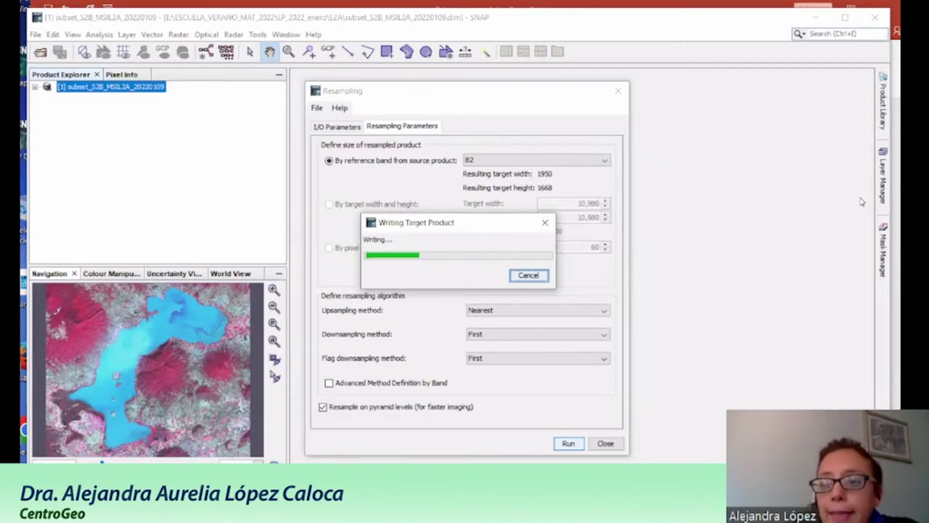
Step: Switch to PowerPoint, advance to slide 21 on image resampling, and maximize the window
key(alt+Tab)
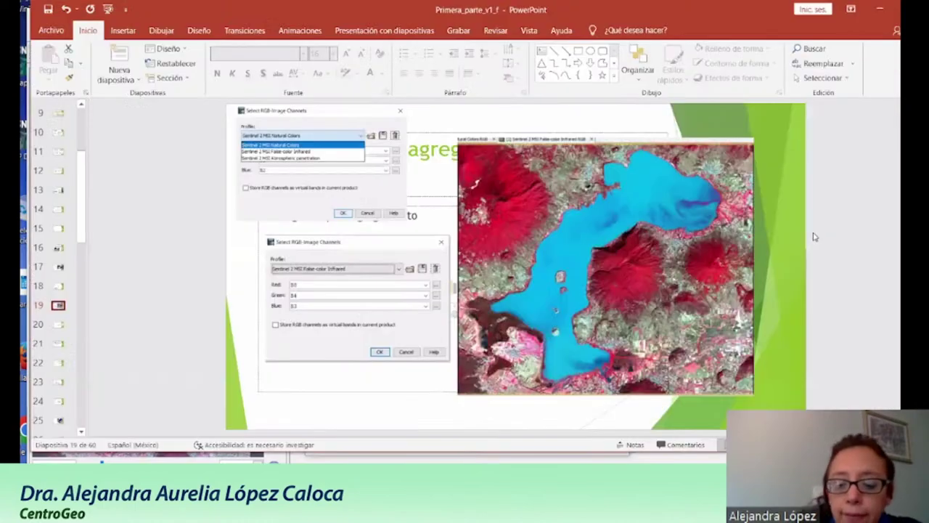
key(Down)
key(Down)
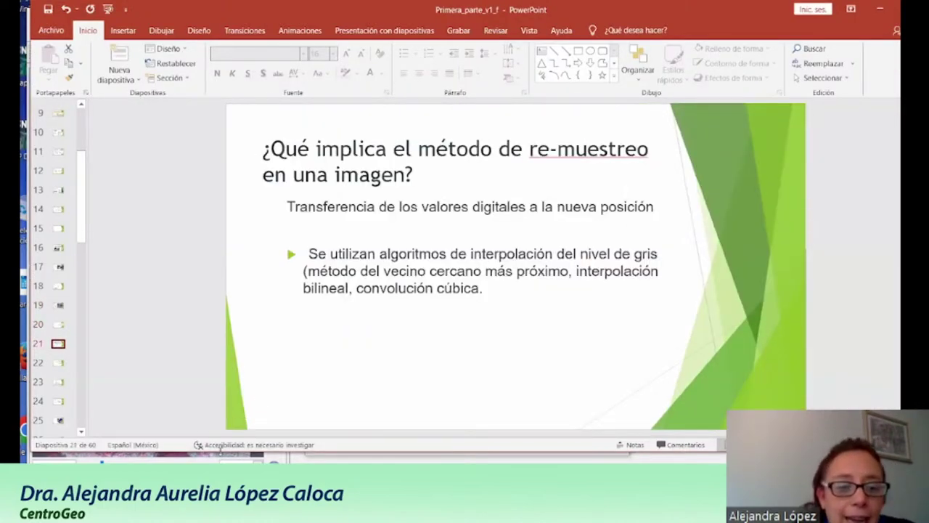
double_click(322, 452)
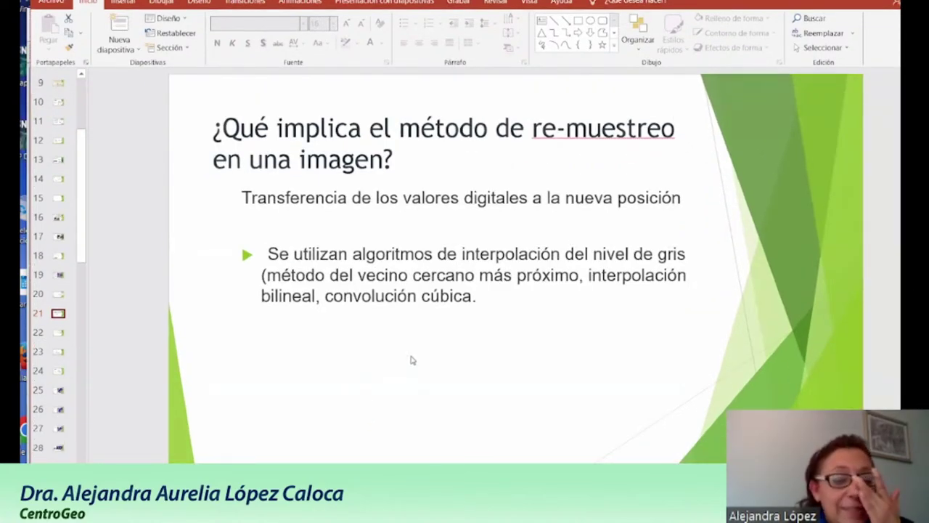
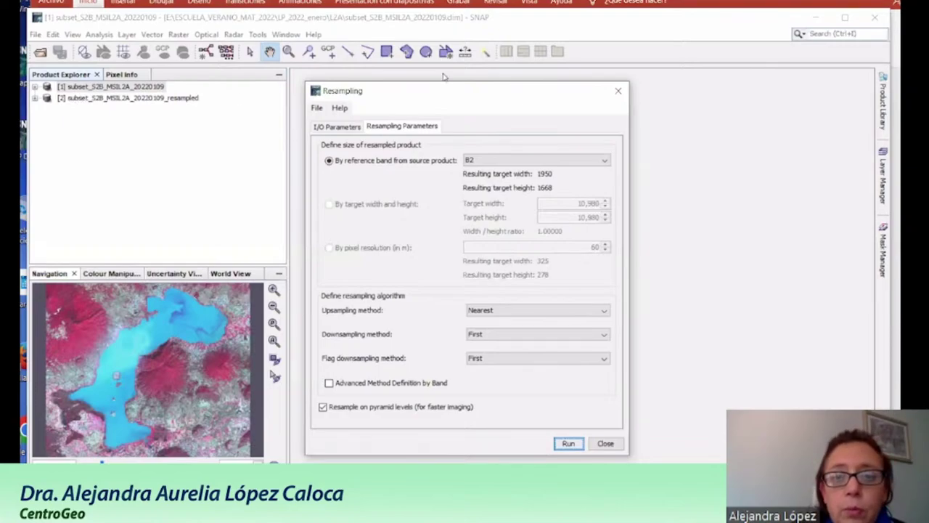
Step: Close the Resampling dialog and switch to the PowerPoint slide on interpolation methods
click(616, 93)
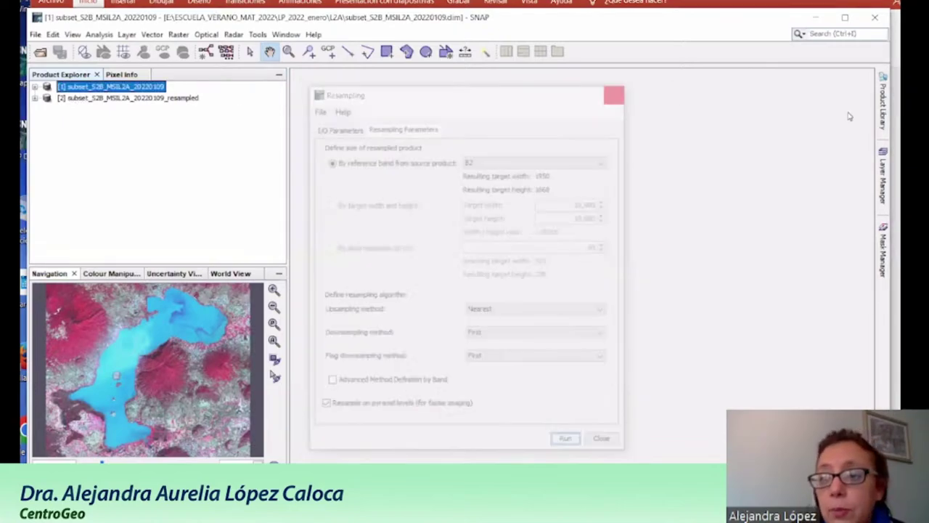
key(alt+Tab)
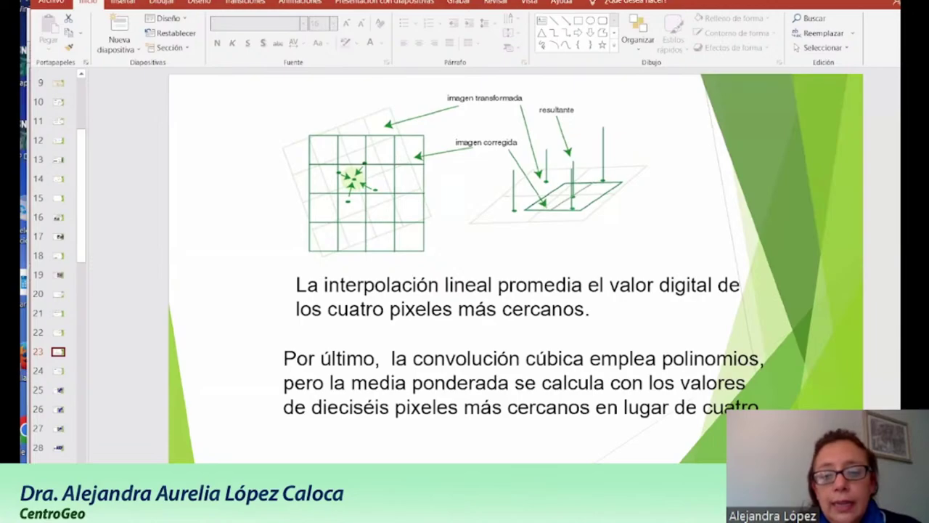
Step: Switch from the interpolation slide back to the SNAP window
key(alt+Tab)
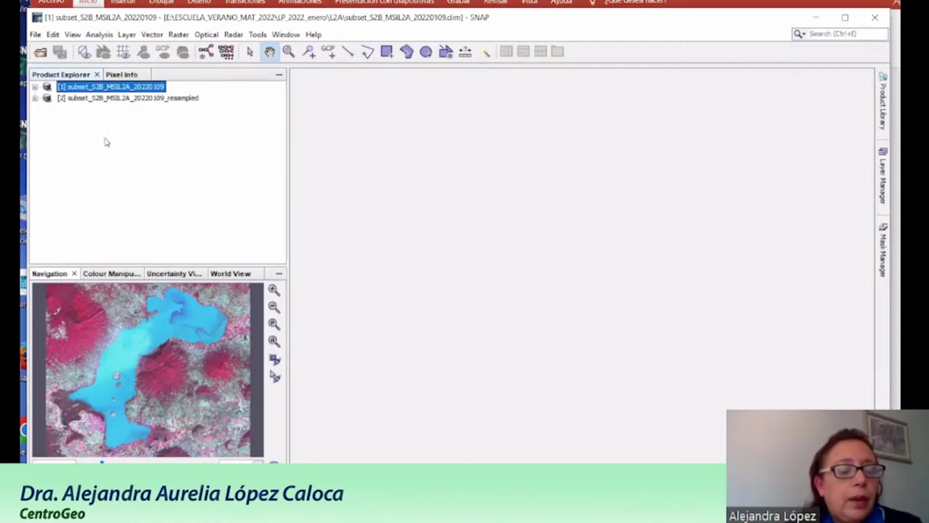
Step: Expand the resampled product, then launch Raster > Geometric > Resampling on the 20220109 subset
click(35, 98)
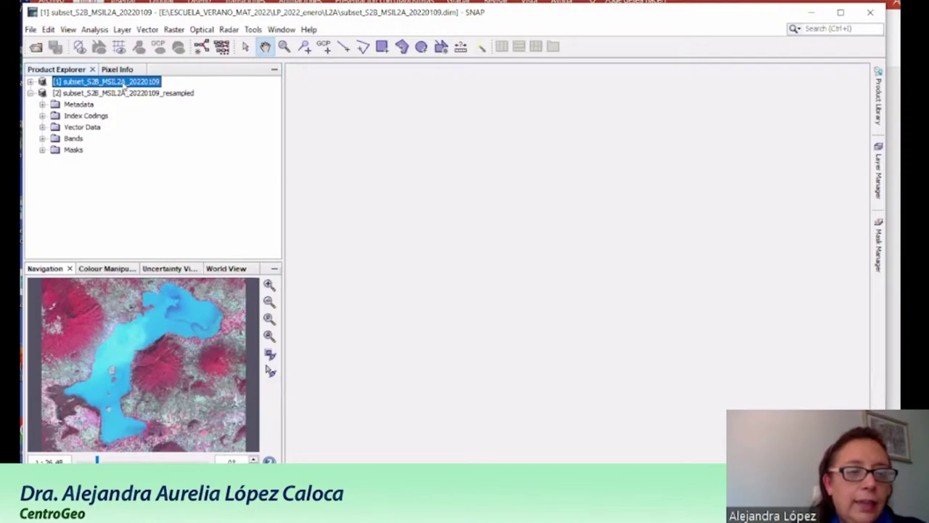
right_click(124, 86)
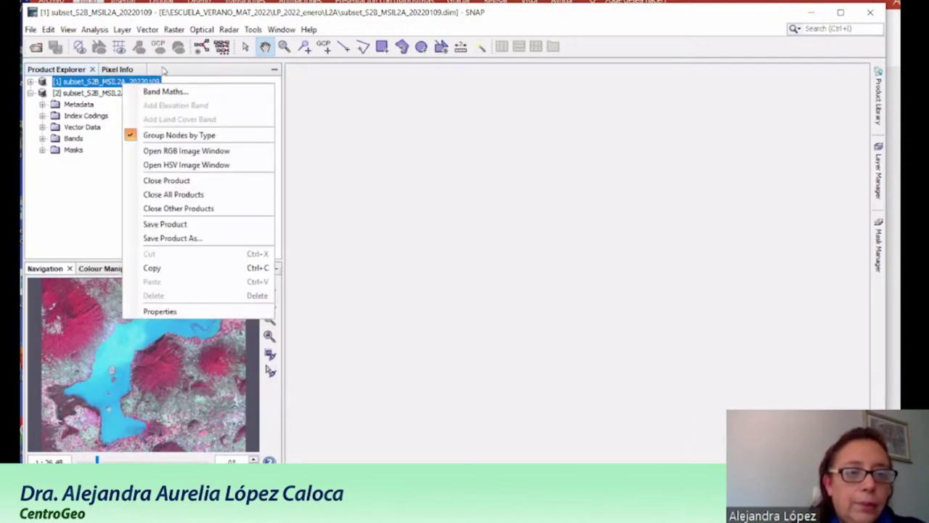
click(174, 30)
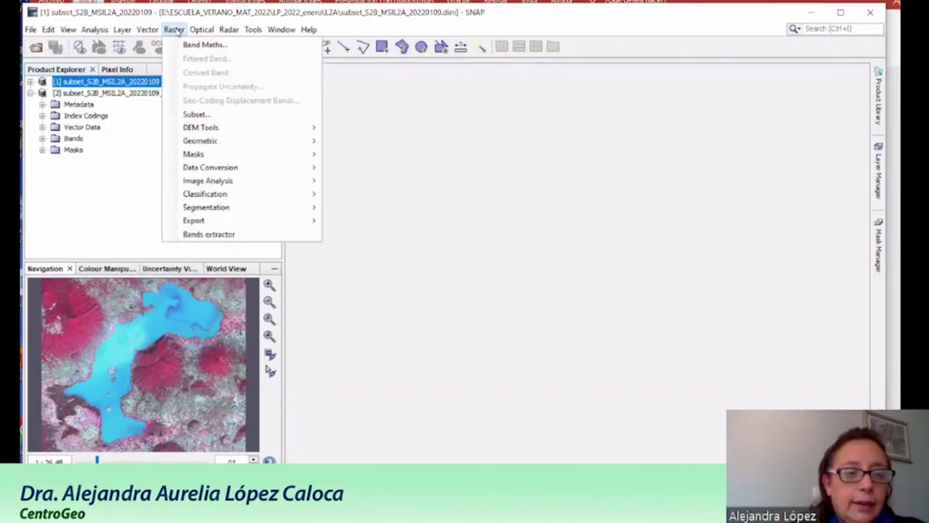
mouse_move(210, 141)
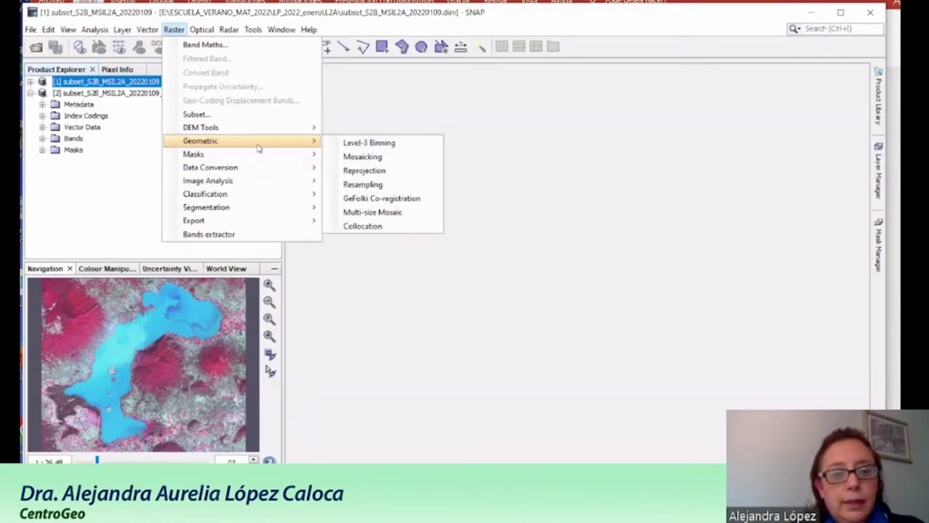
mouse_move(267, 143)
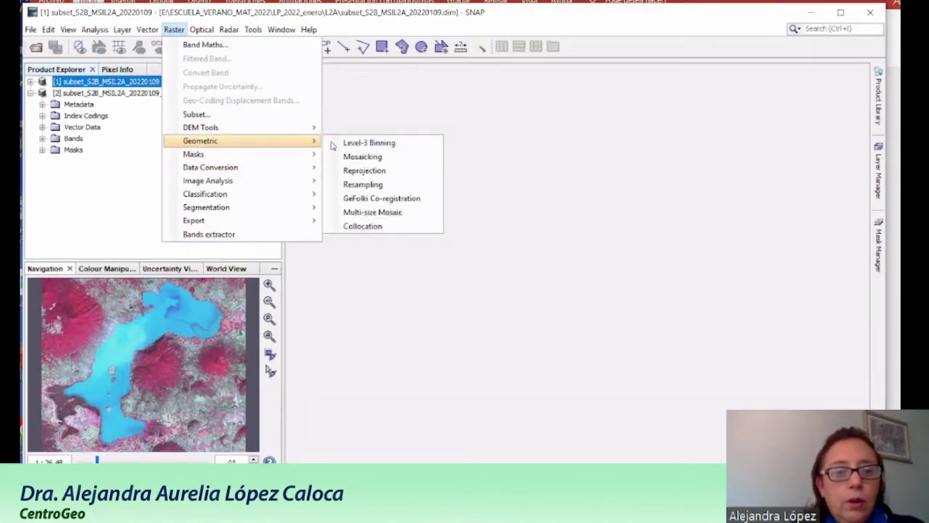
click(363, 185)
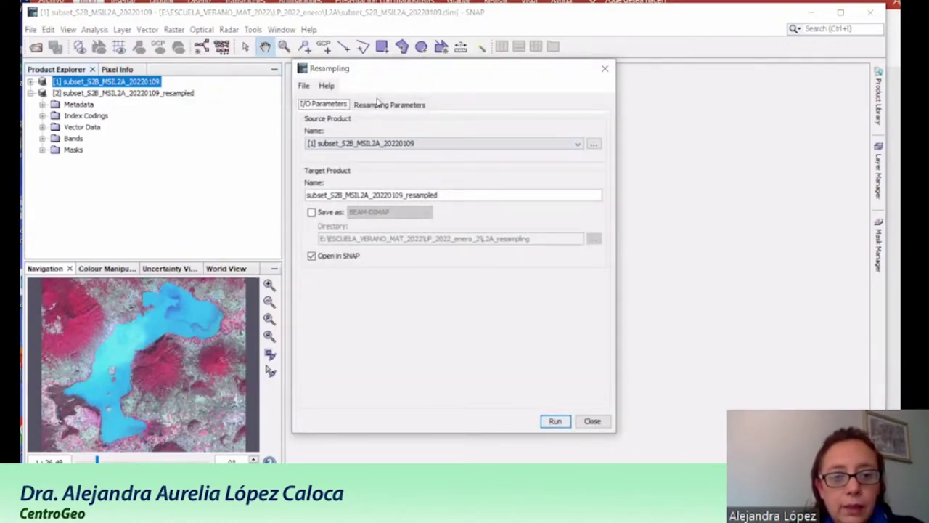
Step: Set B2 as reference band, inspect the Nearest upsampling option, and close without running
click(345, 127)
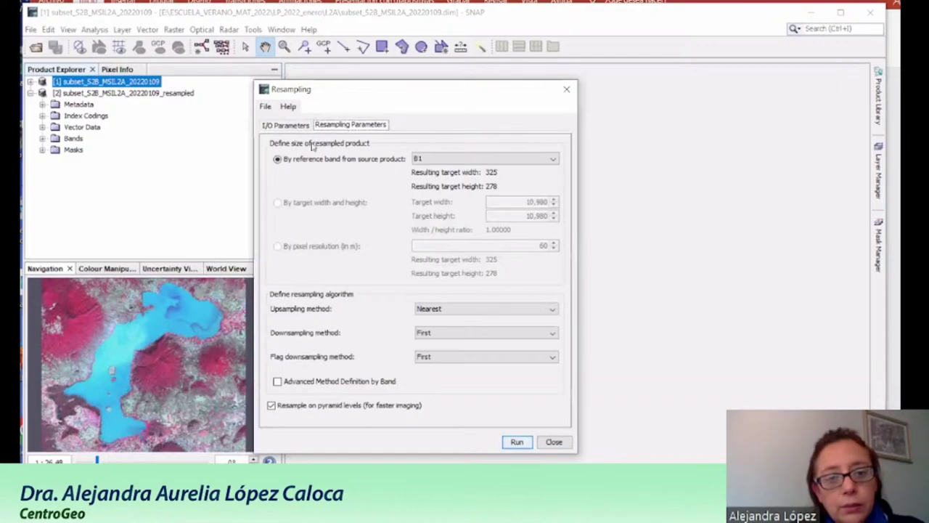
click(542, 162)
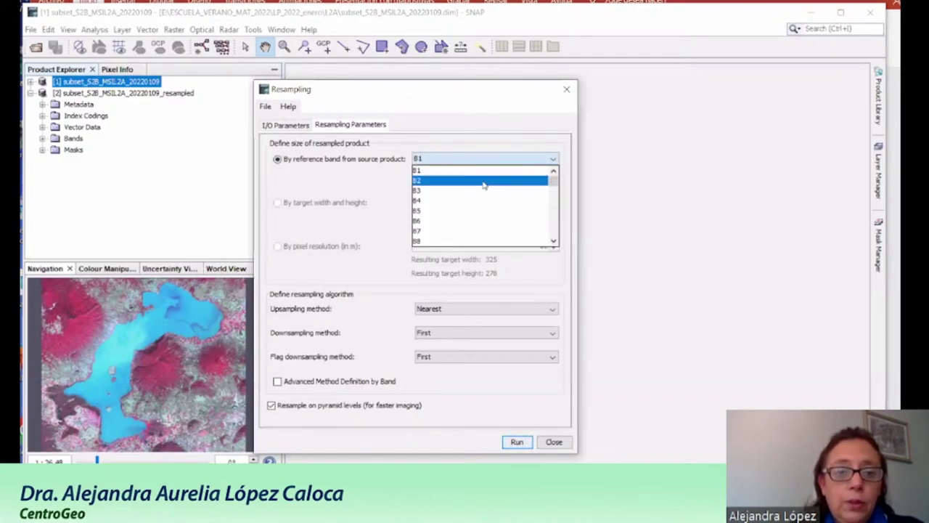
click(484, 180)
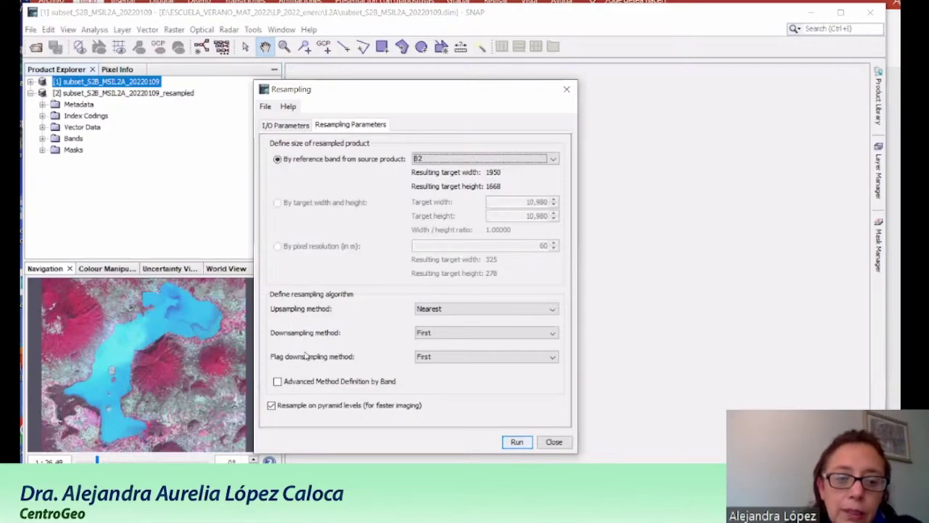
click(554, 310)
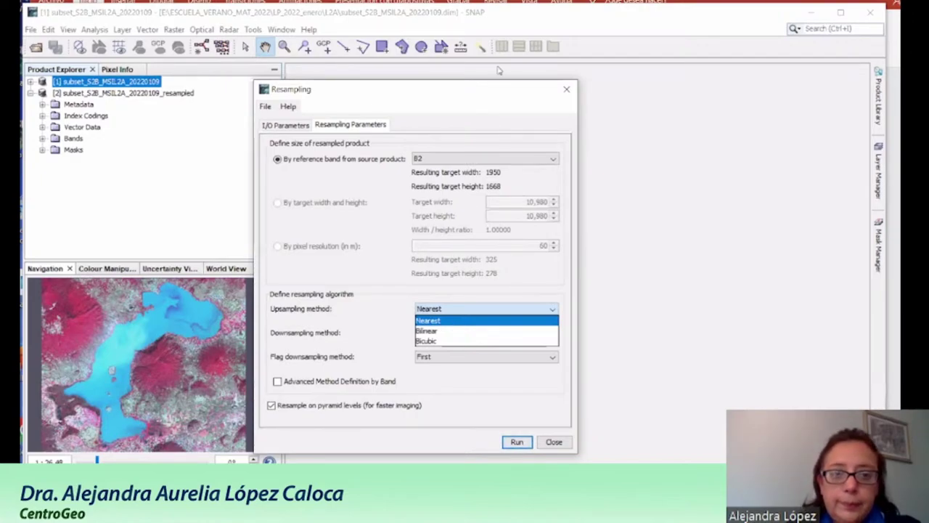
click(566, 88)
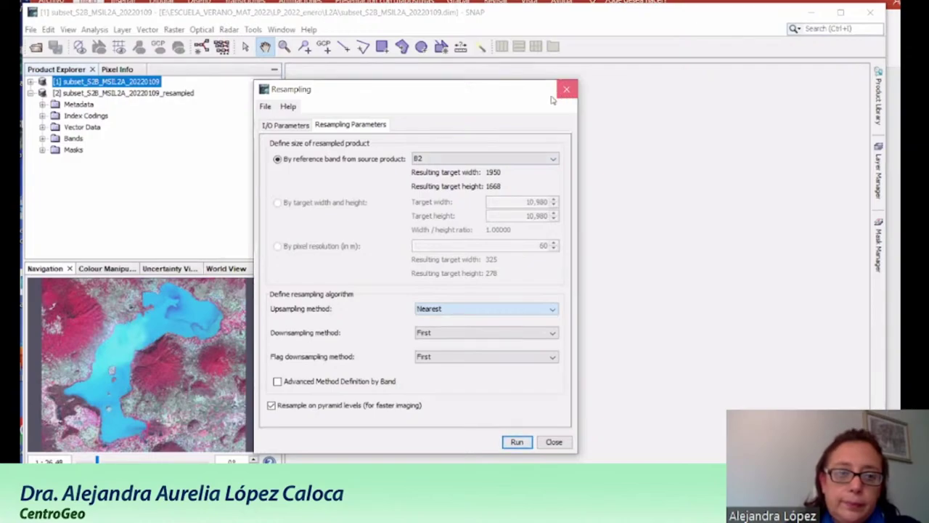
click(566, 88)
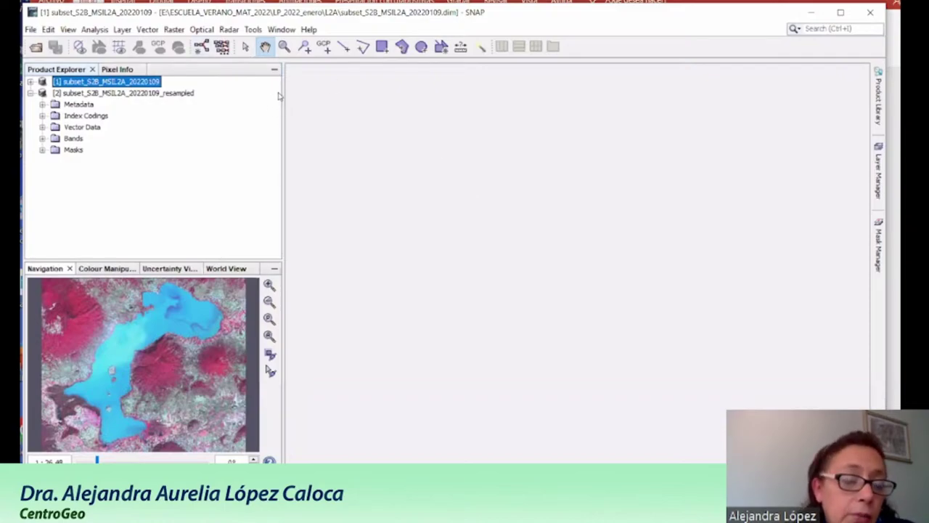
Step: Close all products and browse from LP_2022_enero through the L2A folder for products
click(32, 30)
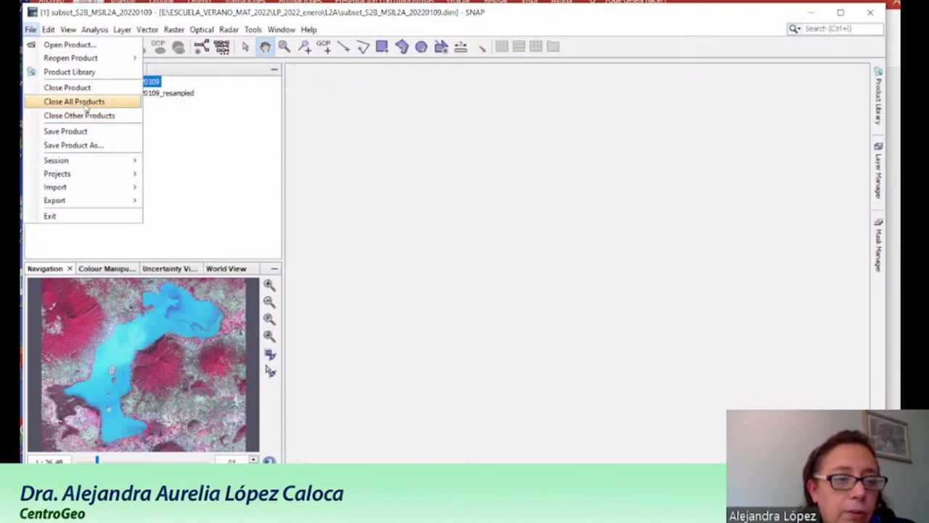
click(86, 107)
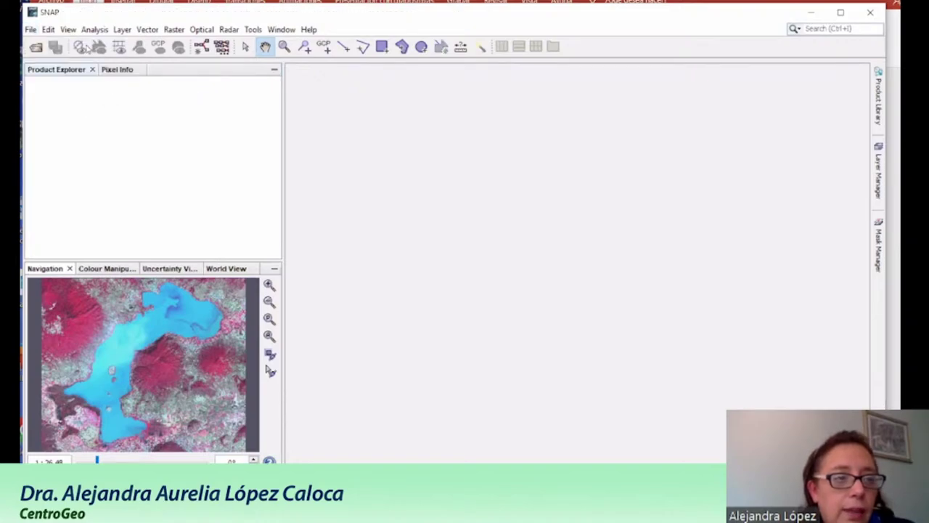
click(31, 30)
click(56, 45)
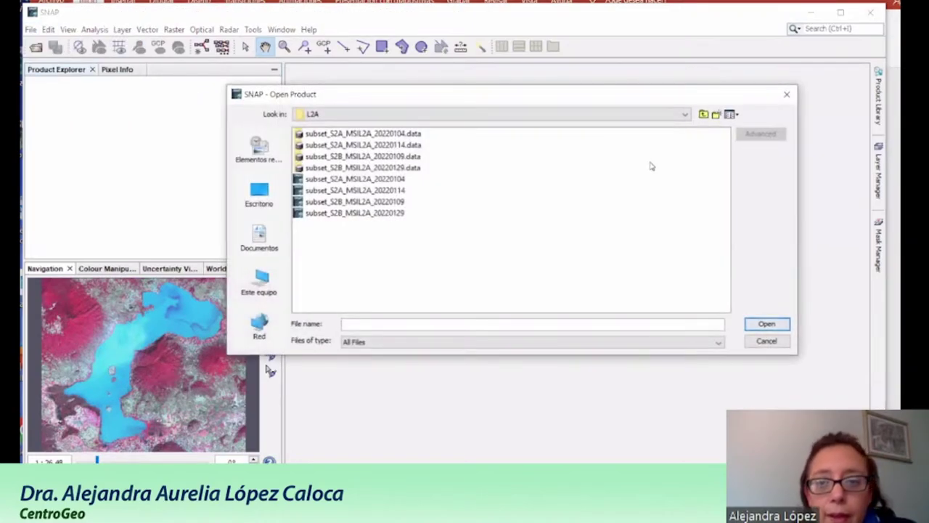
click(703, 114)
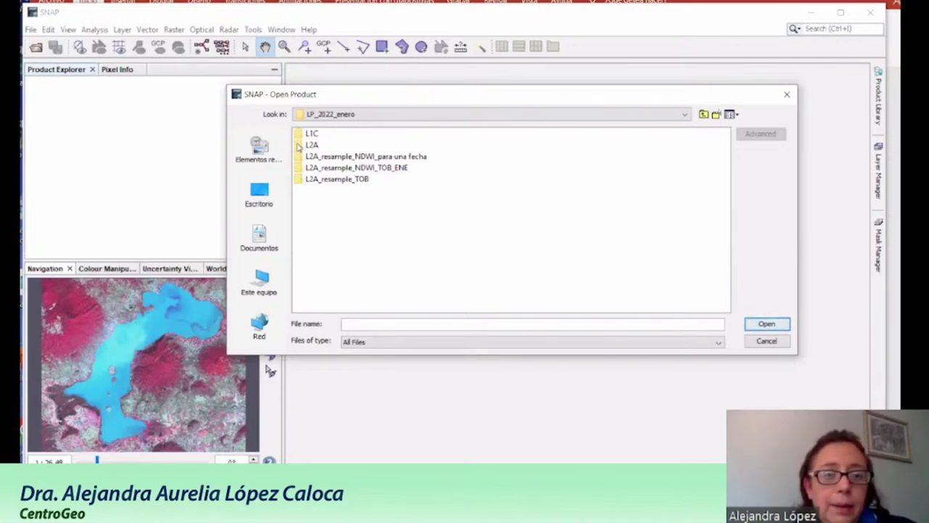
click(298, 146)
double_click(299, 146)
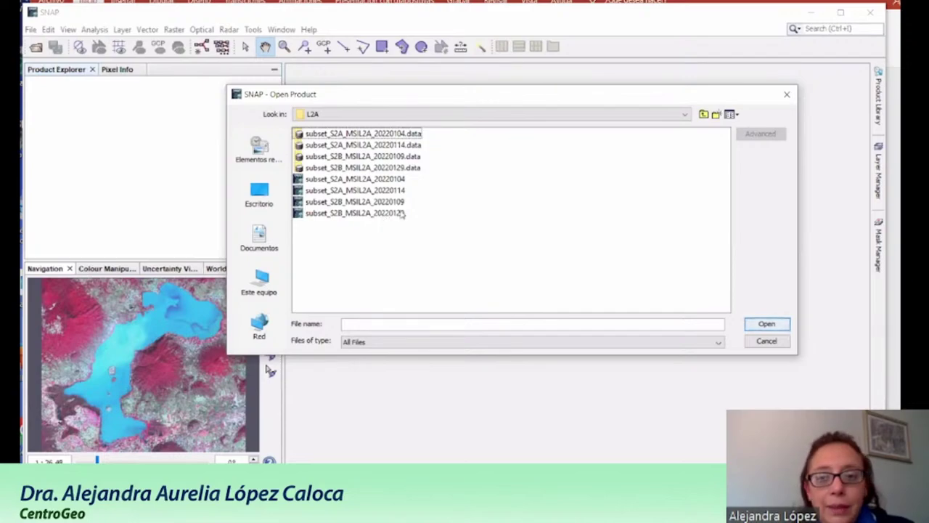
click(702, 114)
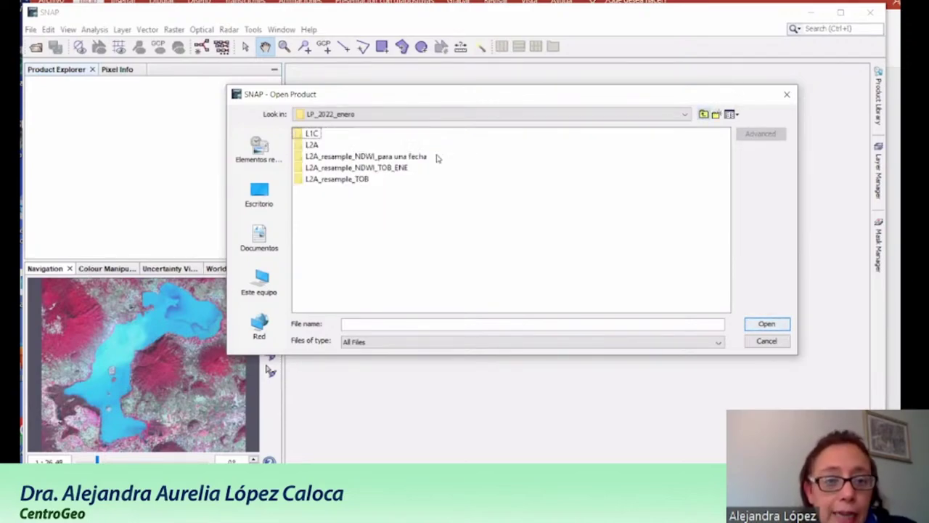
Step: Open the 20220104, 20220114, 20220109 and 20220129 resampled files from L2A_resample_TOB
click(298, 182)
double_click(297, 182)
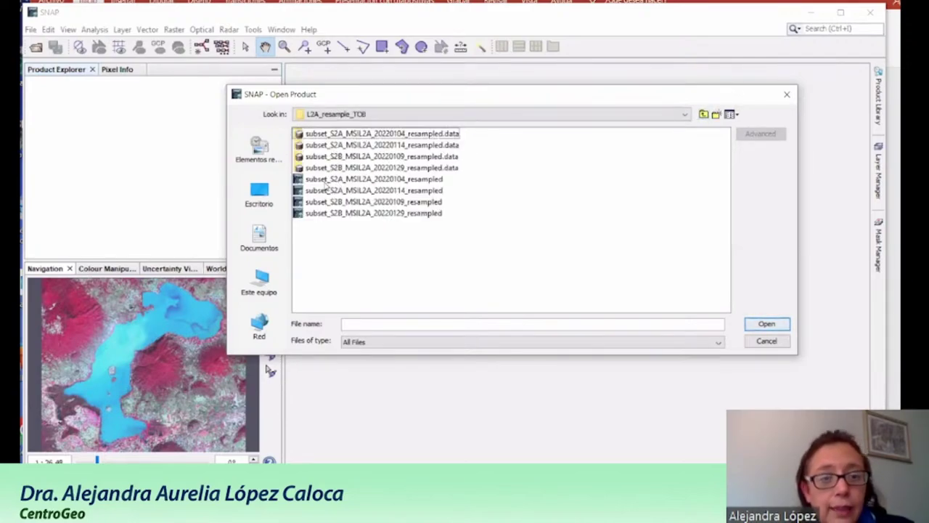
click(380, 180)
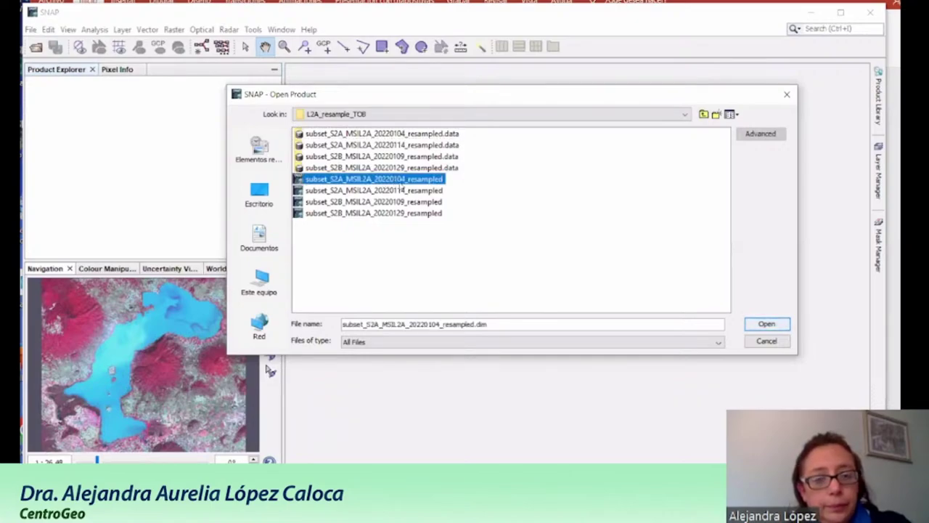
ctrl+click(408, 191)
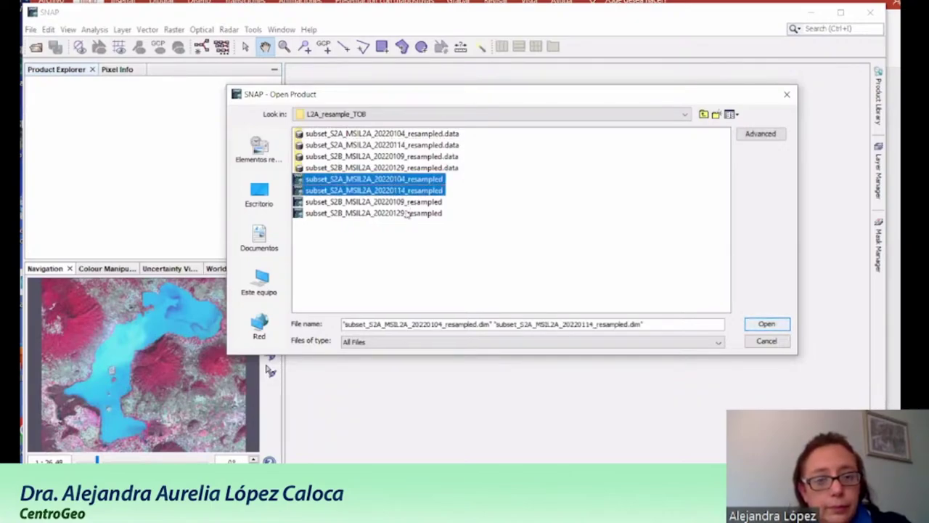
ctrl+click(408, 202)
ctrl+click(392, 214)
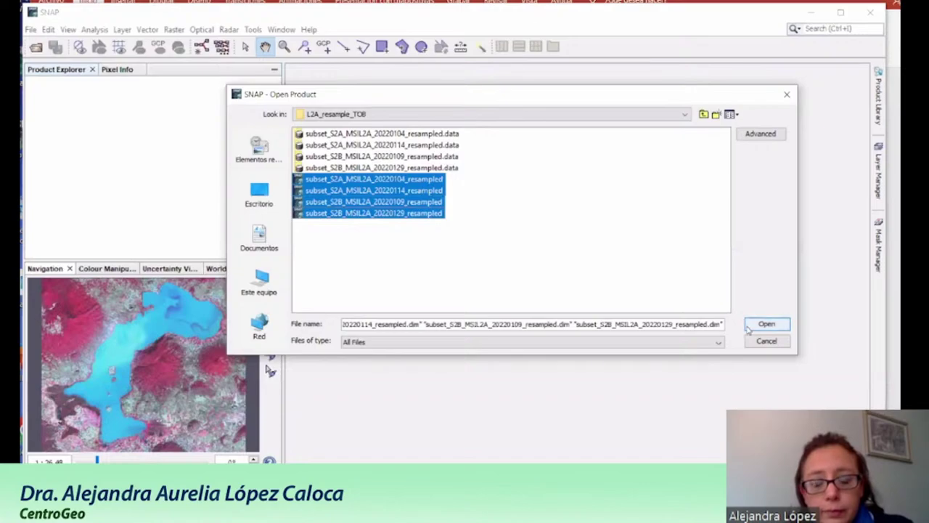
click(768, 325)
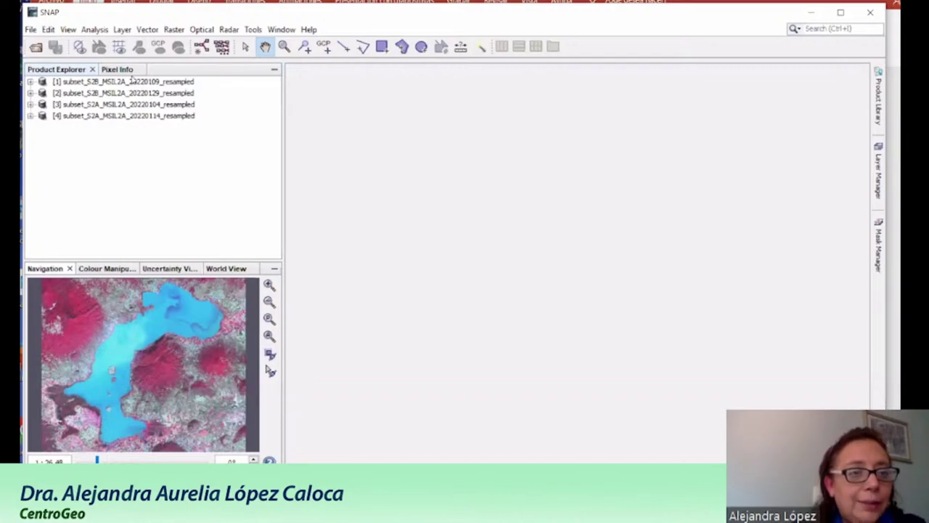
Step: Select the four loaded resampled products and close them all
click(142, 85)
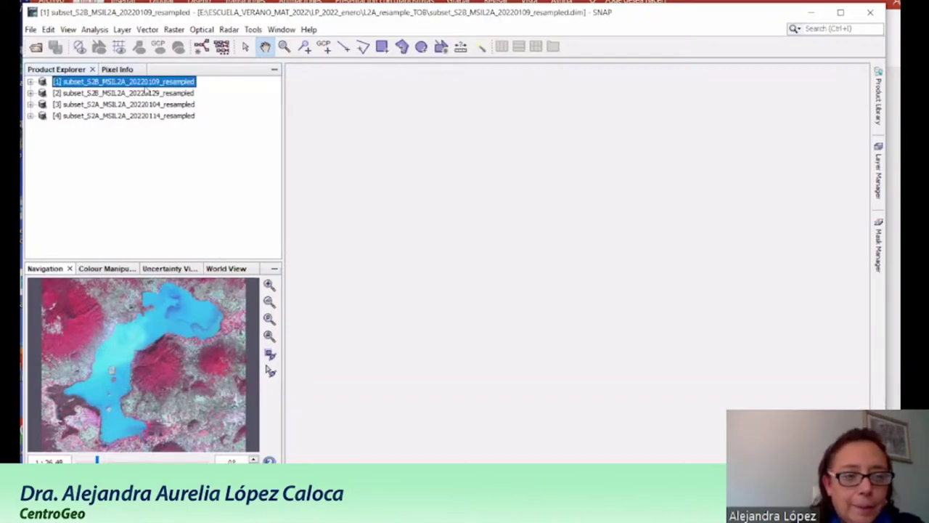
shift+click(143, 116)
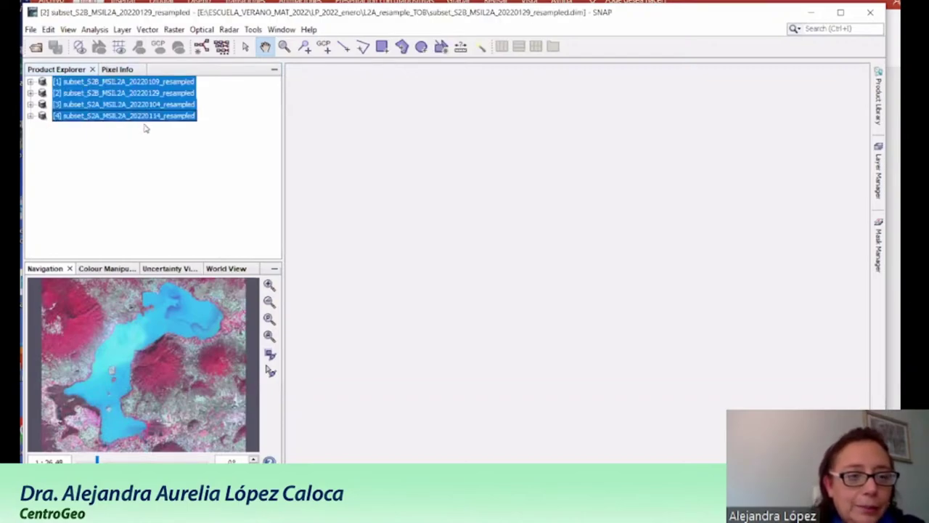
right_click(144, 113)
click(52, 72)
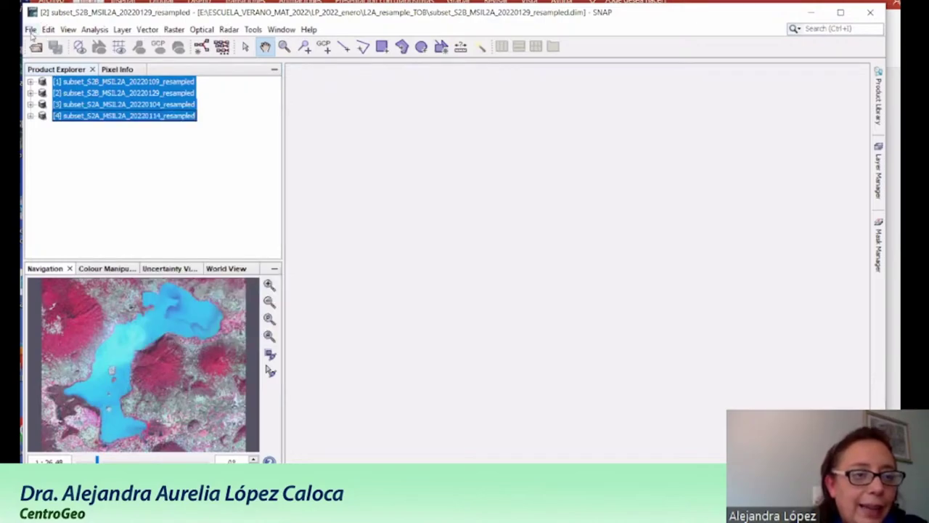
click(31, 29)
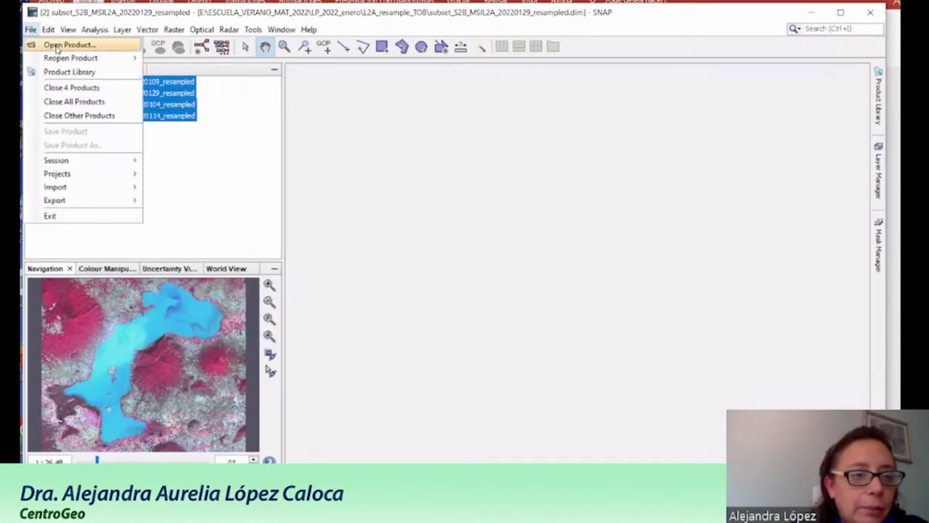
click(69, 101)
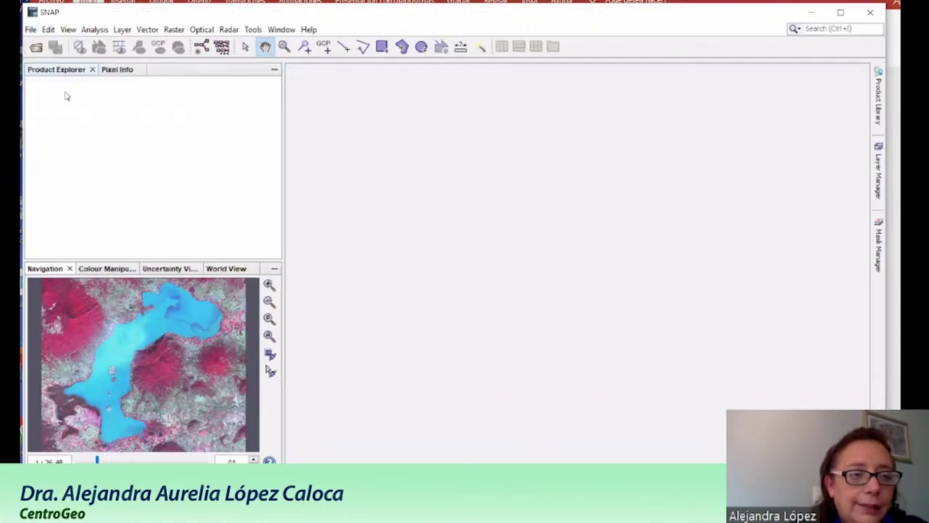
Step: Reopen the 20220104 and 20220109 resampled products as products [1] and [2]
click(30, 29)
click(63, 45)
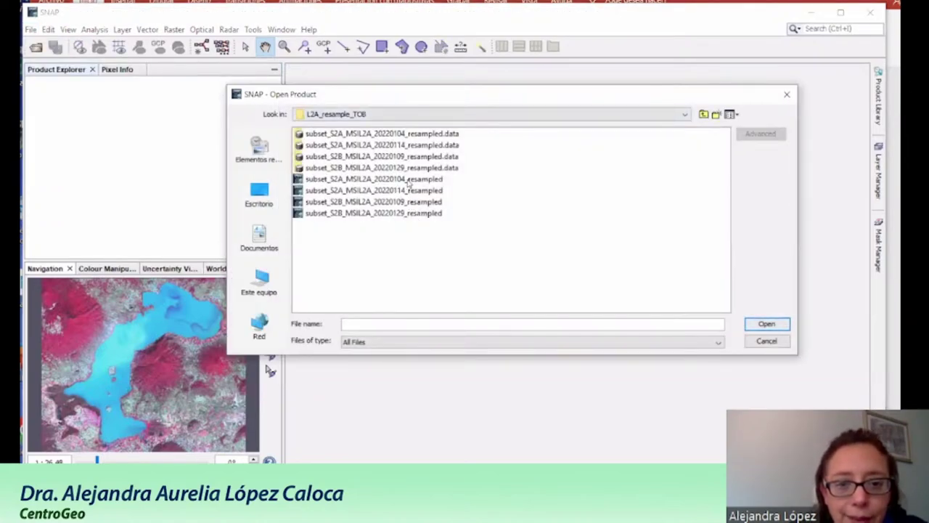
click(374, 178)
click(766, 323)
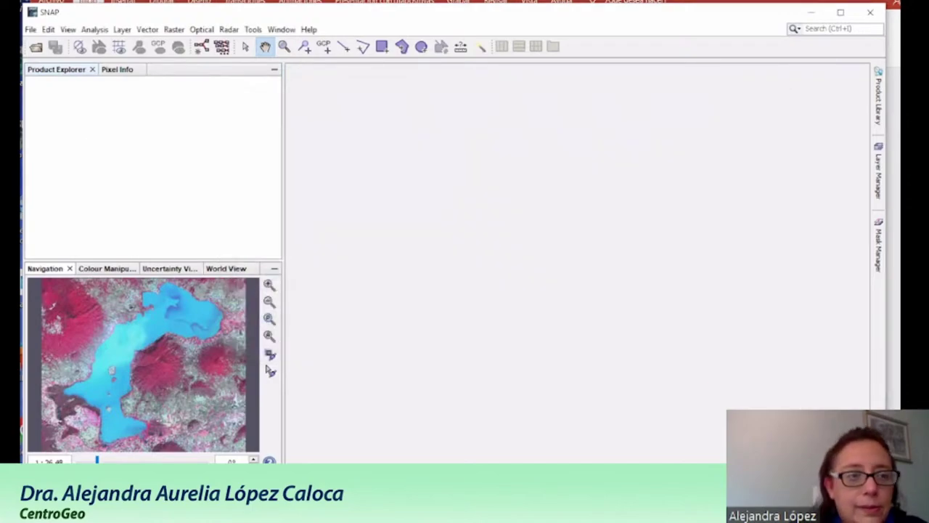
click(29, 29)
click(47, 45)
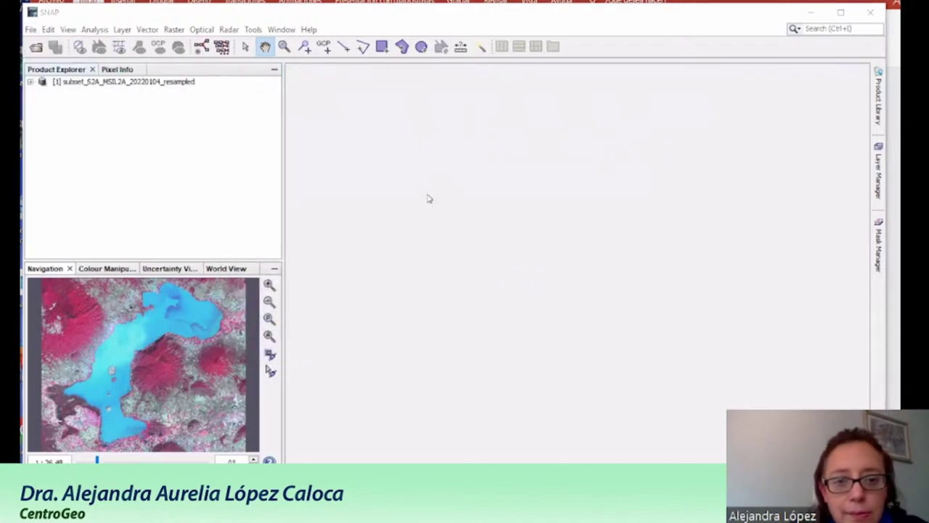
click(402, 202)
click(767, 324)
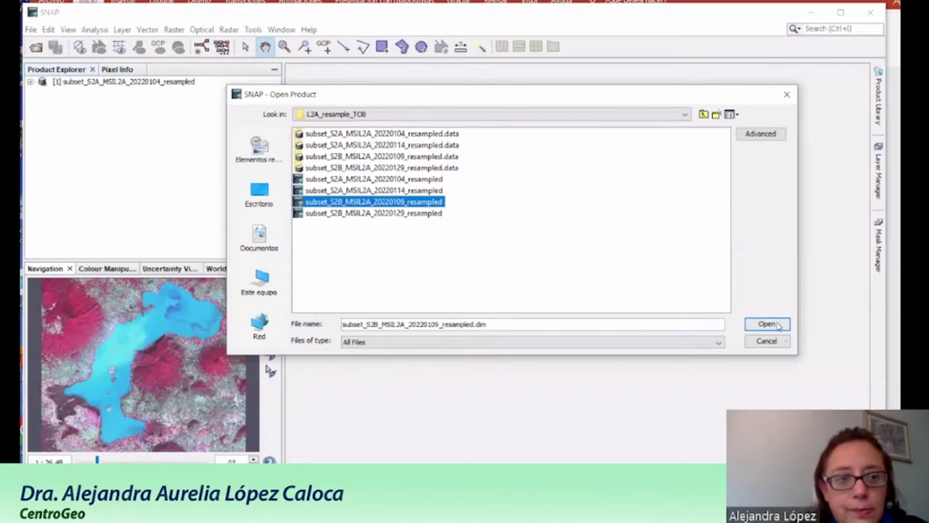
Step: Open the 20220114 and 20220129 resampled products as [3] and [4], then select 20220104
click(30, 30)
click(50, 45)
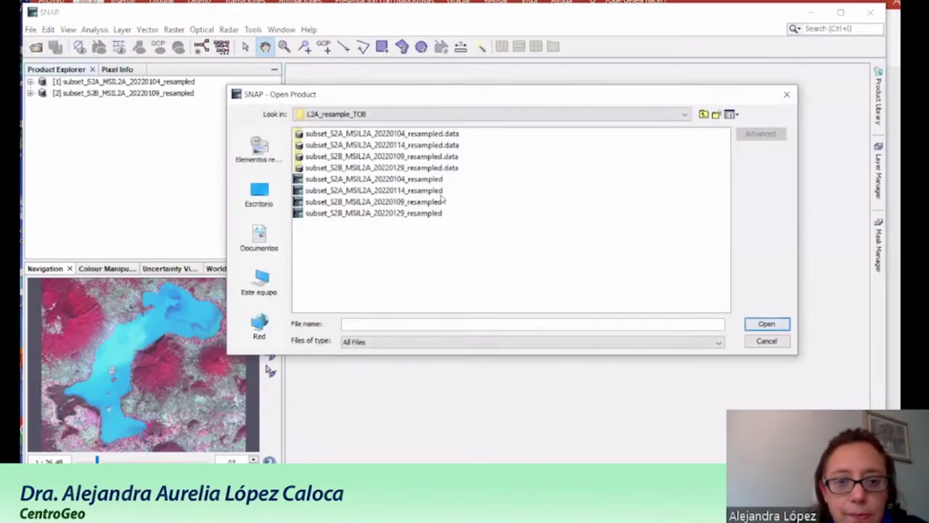
click(418, 191)
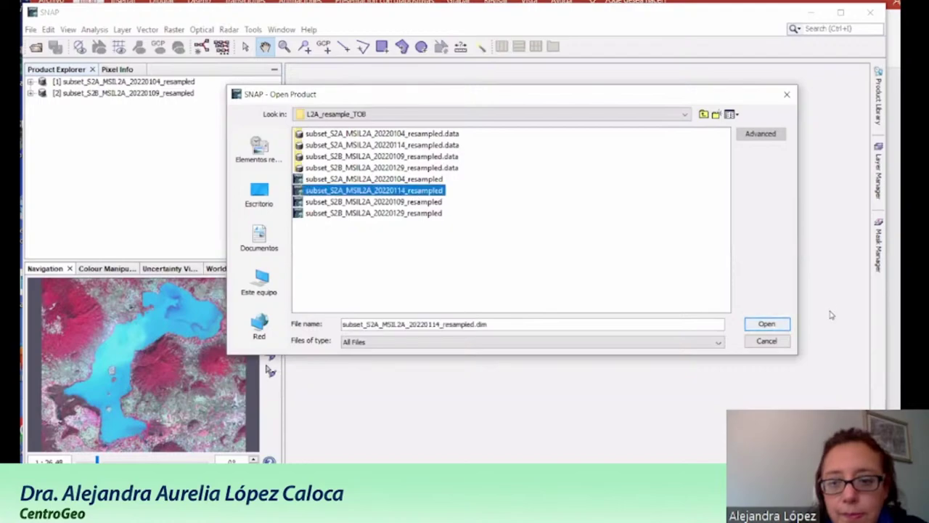
click(766, 324)
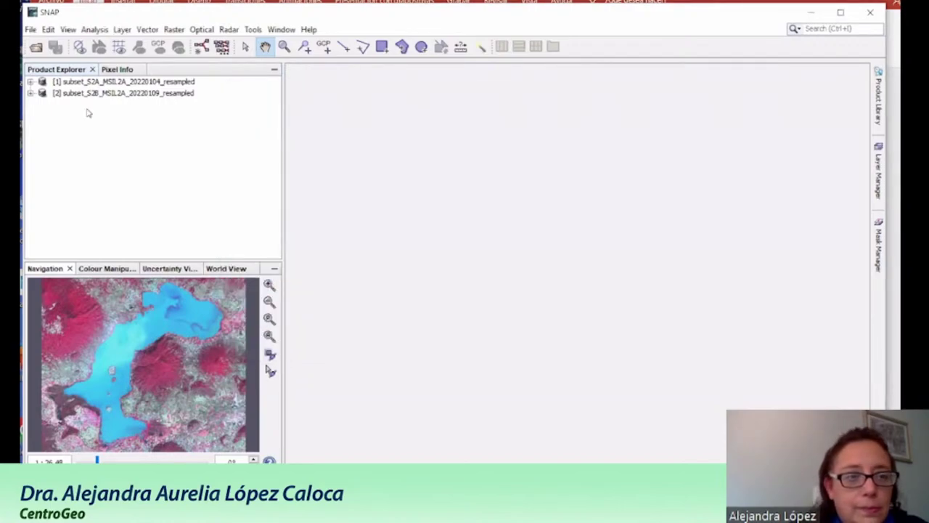
click(31, 30)
click(155, 144)
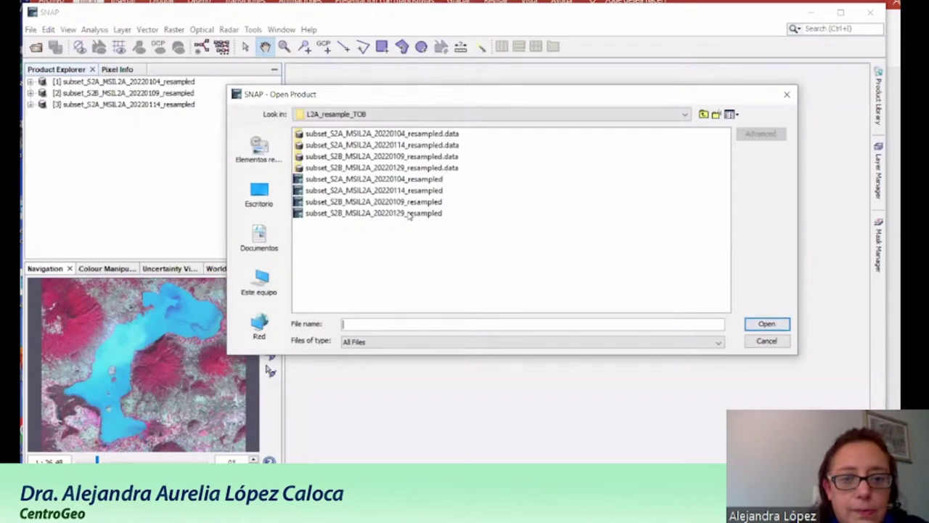
click(409, 213)
click(759, 324)
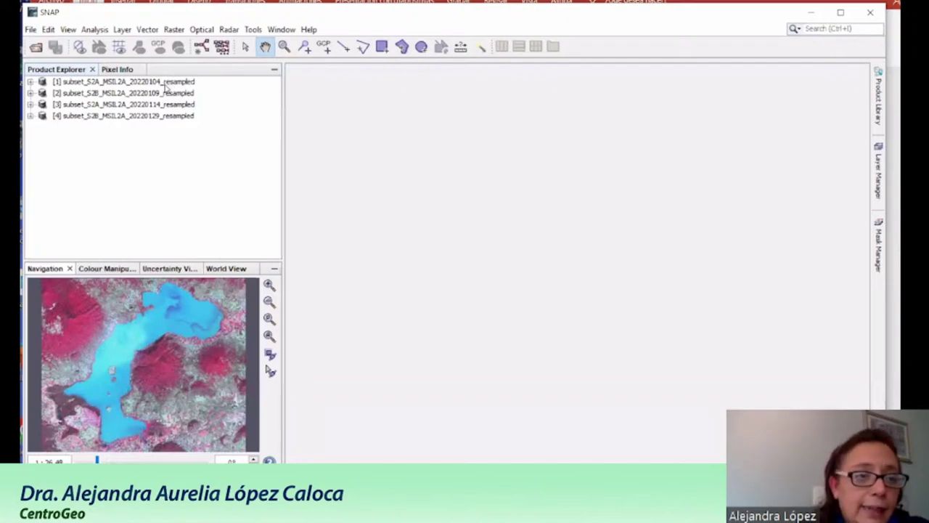
click(145, 81)
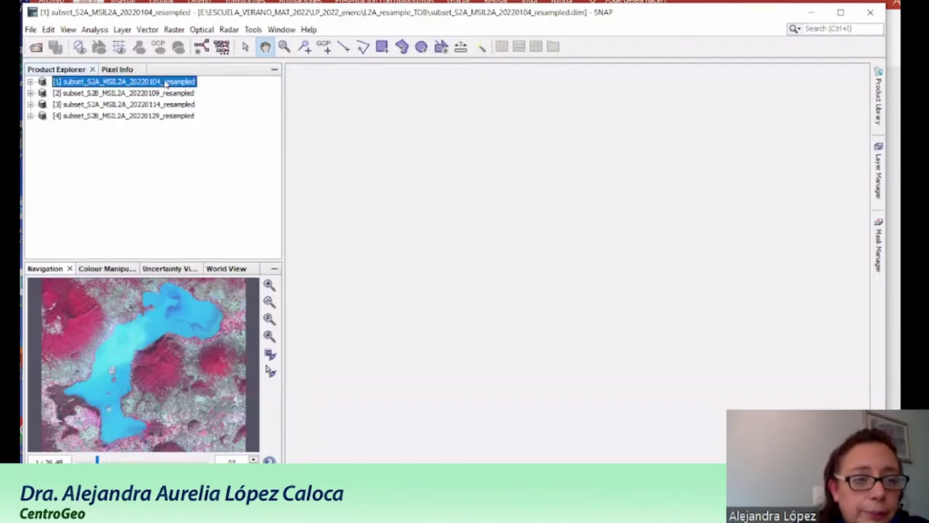
Step: Start an RGB image for 20220104 using the Sentinel 2 MSI Vegetation Analysis profile (B11, B8, B4)
right_click(166, 84)
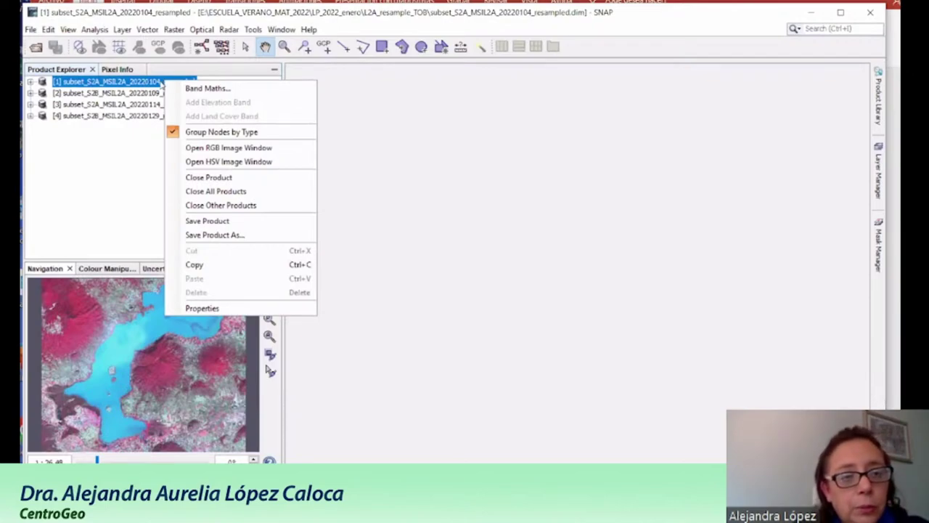
click(211, 150)
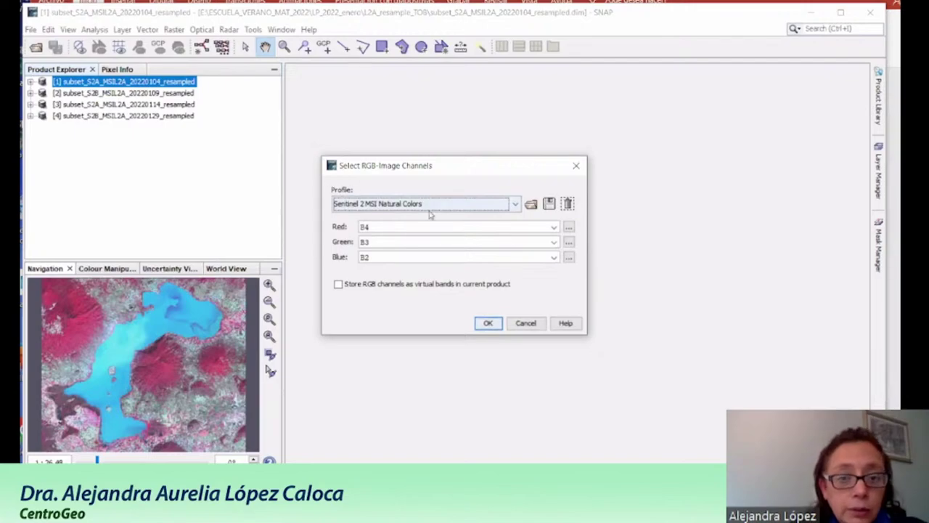
click(515, 203)
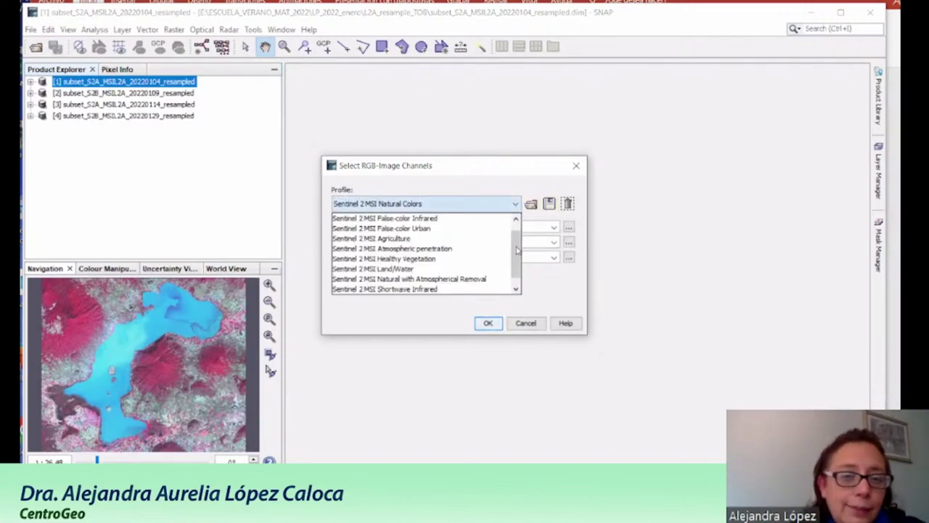
drag(520, 256, 517, 237)
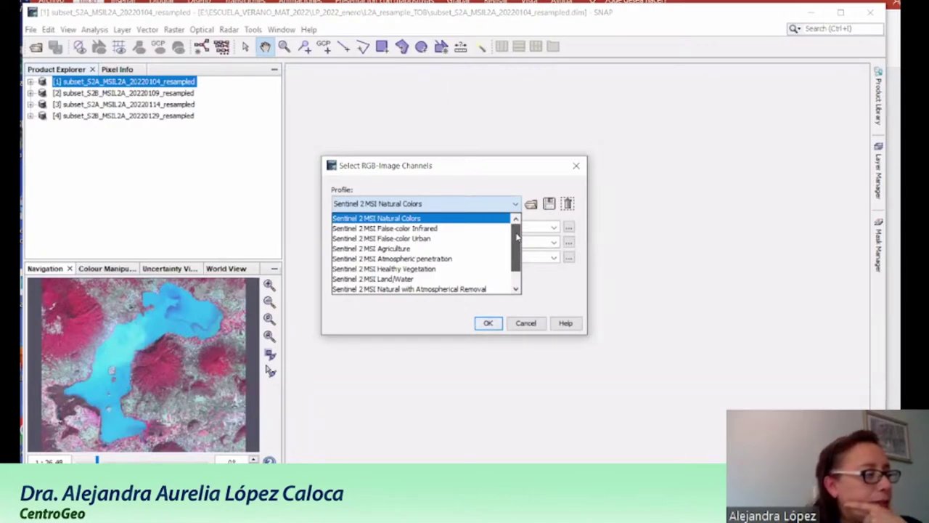
scroll(516, 265, down, 1)
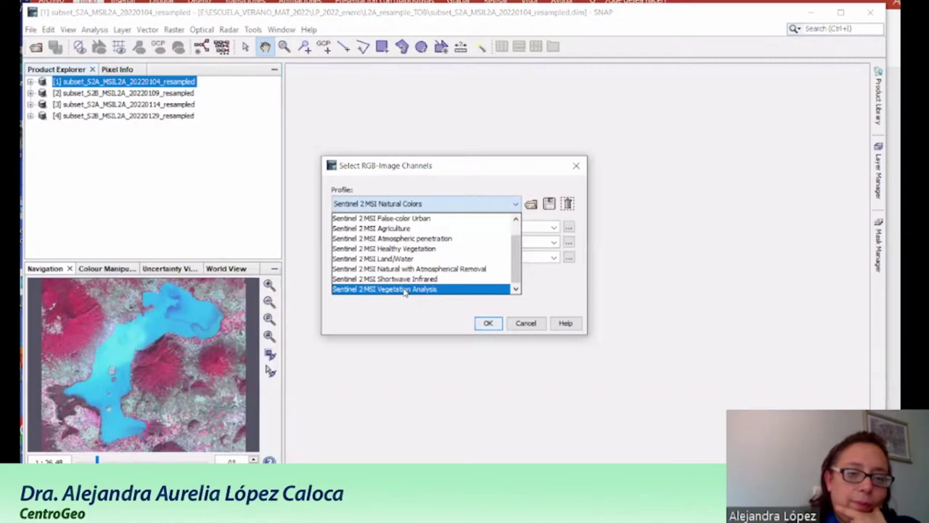
click(405, 289)
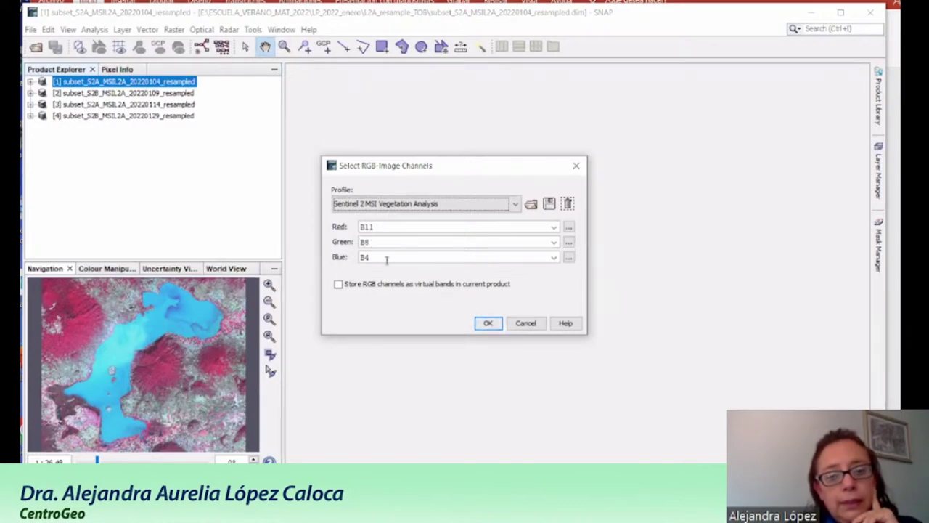
Step: Create the 20220104 Vegetation Analysis RGB image and show the Pixel Info panel
click(487, 323)
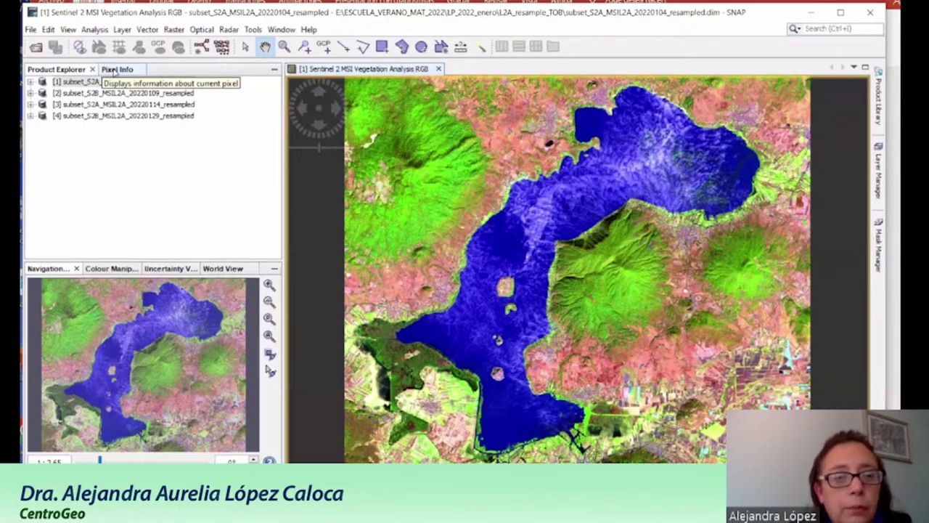
click(114, 70)
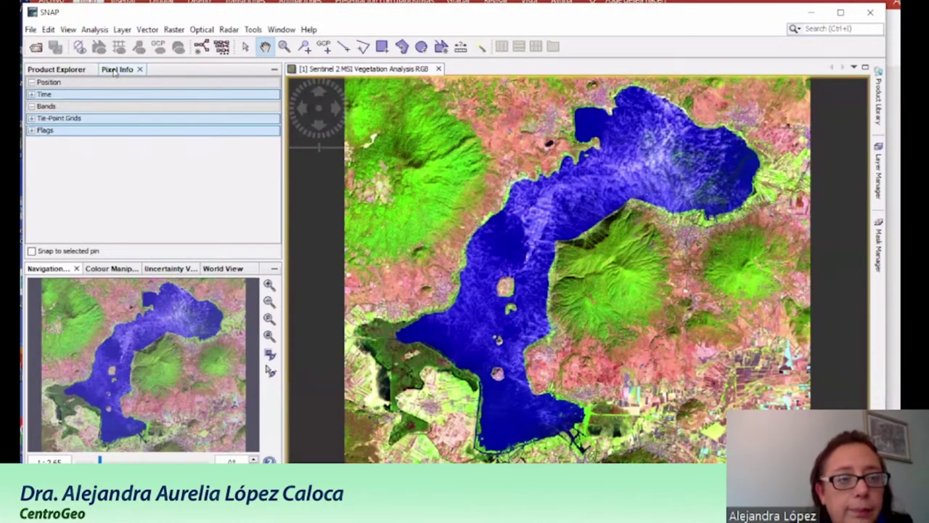
Step: Expand Bands in Pixel Info, zoom onto the forested eastern shore, and read B11 values
click(32, 107)
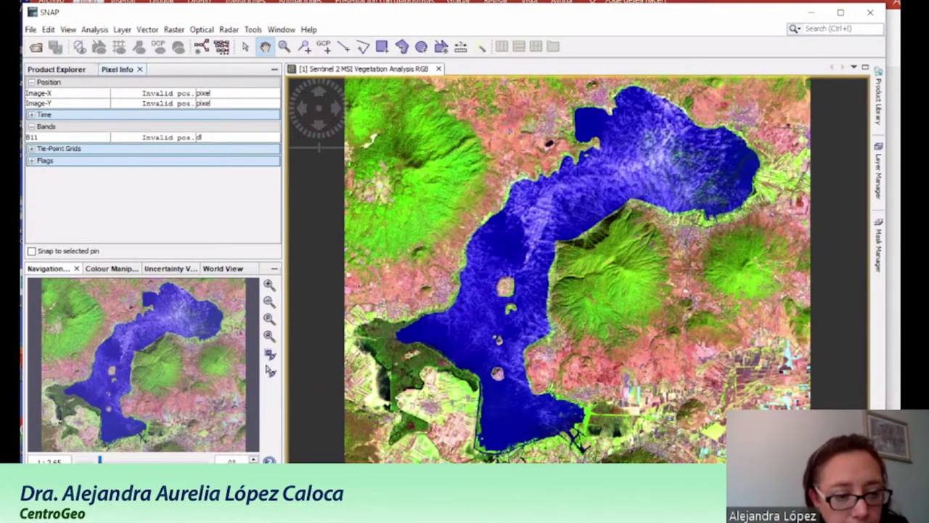
drag(99, 459, 133, 458)
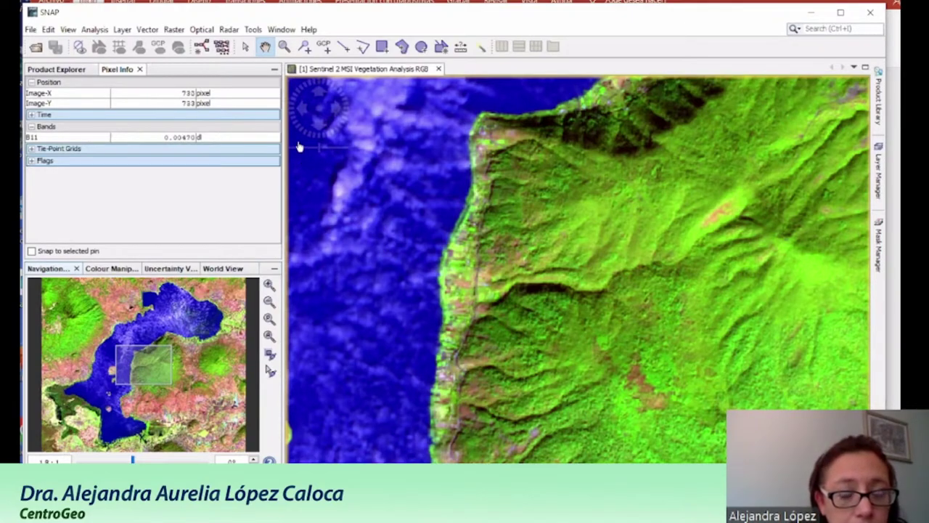
mouse_move(300, 148)
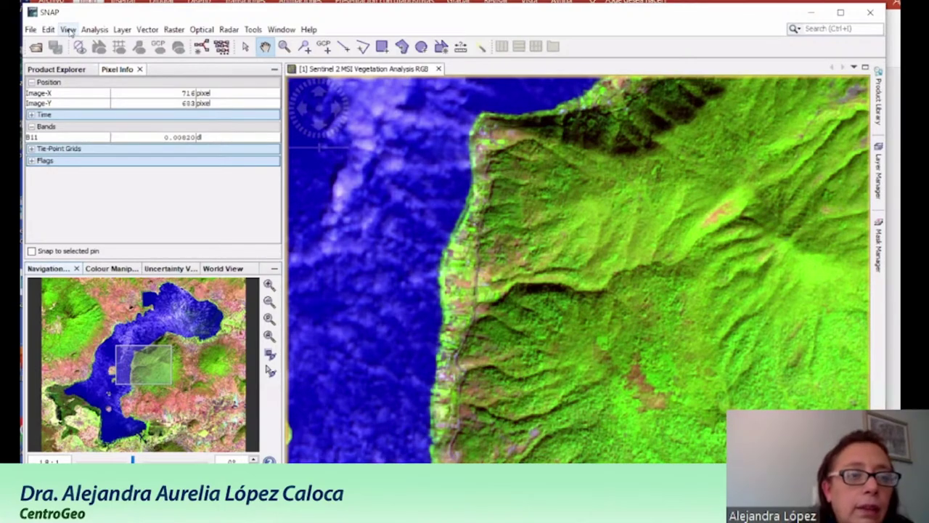
Step: Check the View menu without choosing, zoom closer on the shoreline, and return to Product Explorer
click(68, 30)
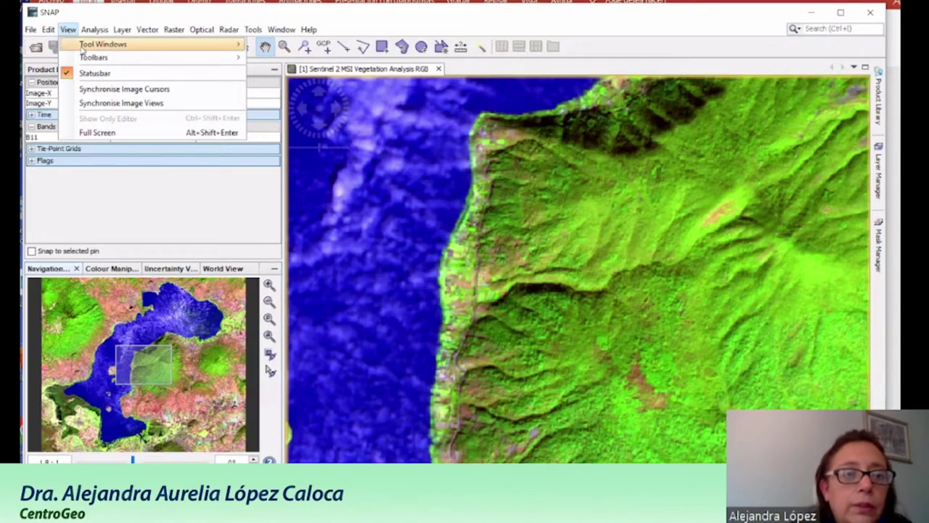
mouse_move(82, 48)
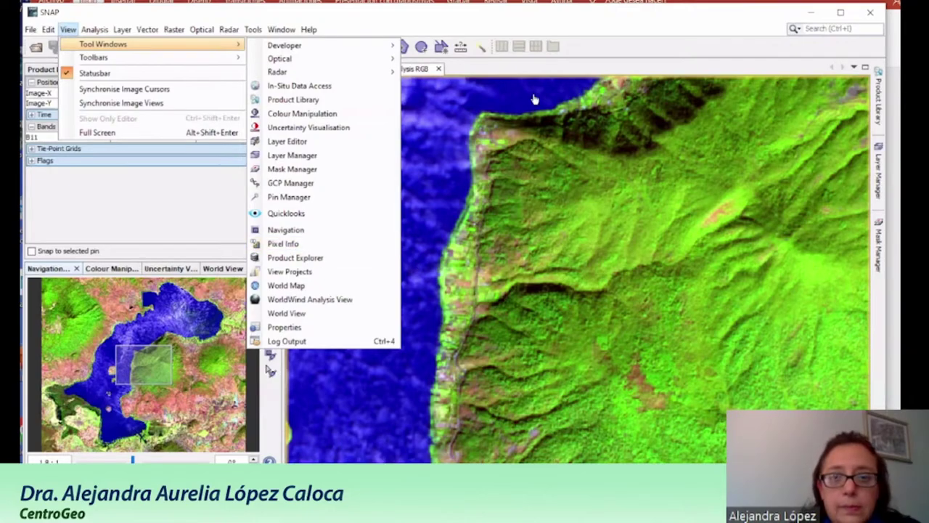
click(655, 32)
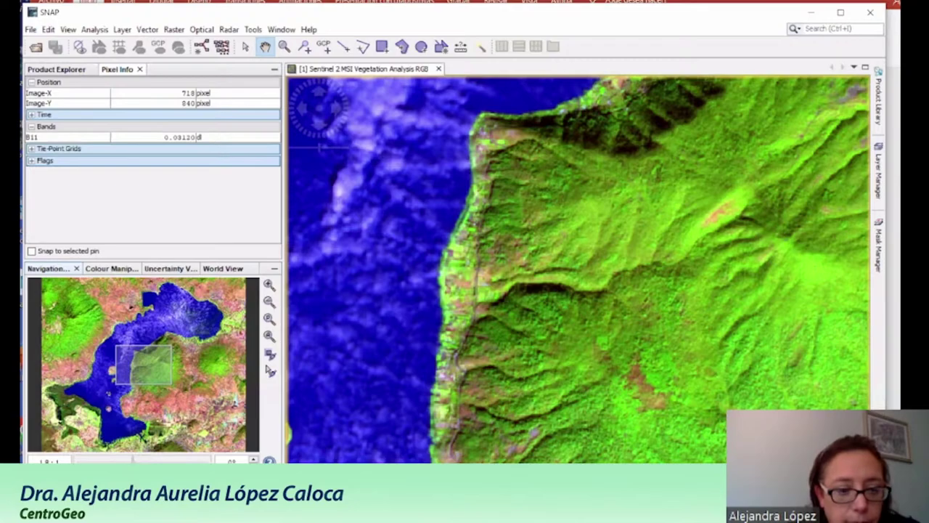
drag(133, 459, 137, 459)
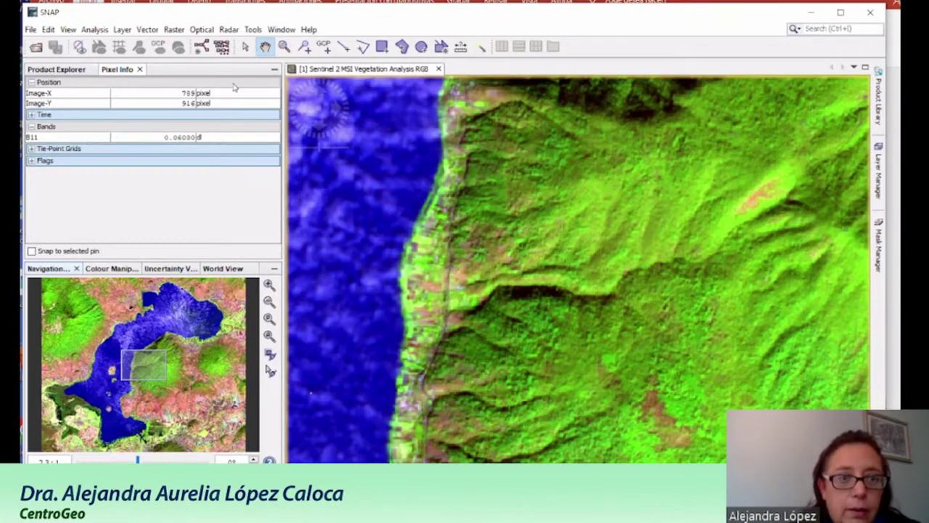
click(75, 70)
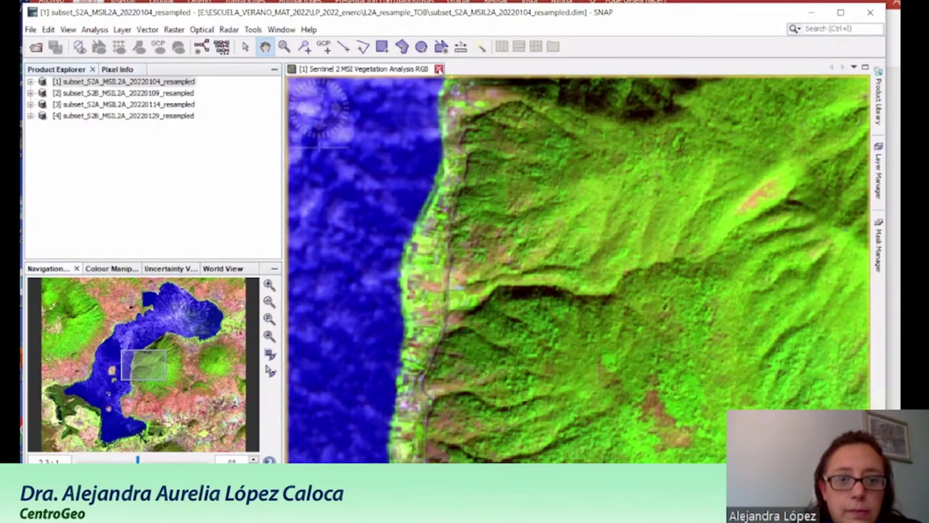
Step: Close the old Vegetation Analysis view and start a False-color Urban (B12, B11, B4) RGB for the 20220109 product
click(440, 69)
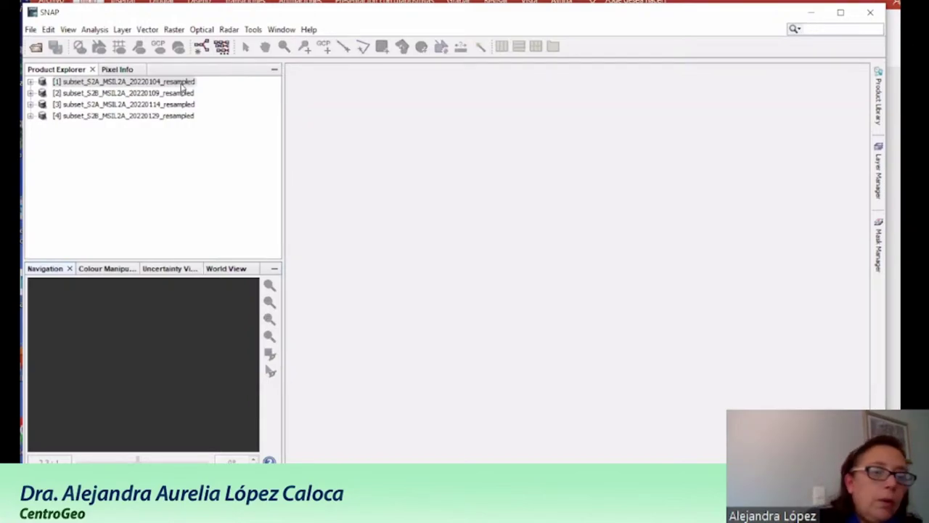
right_click(178, 84)
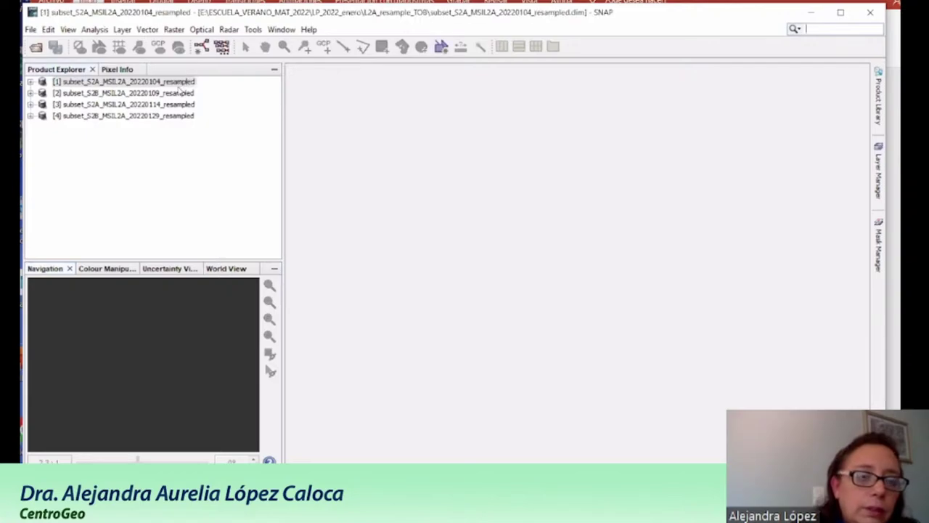
click(159, 96)
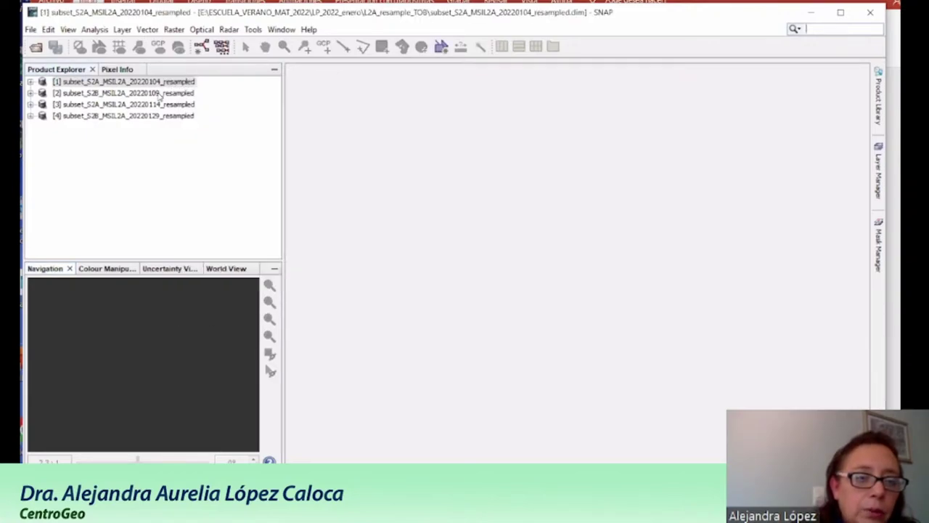
click(159, 96)
right_click(159, 96)
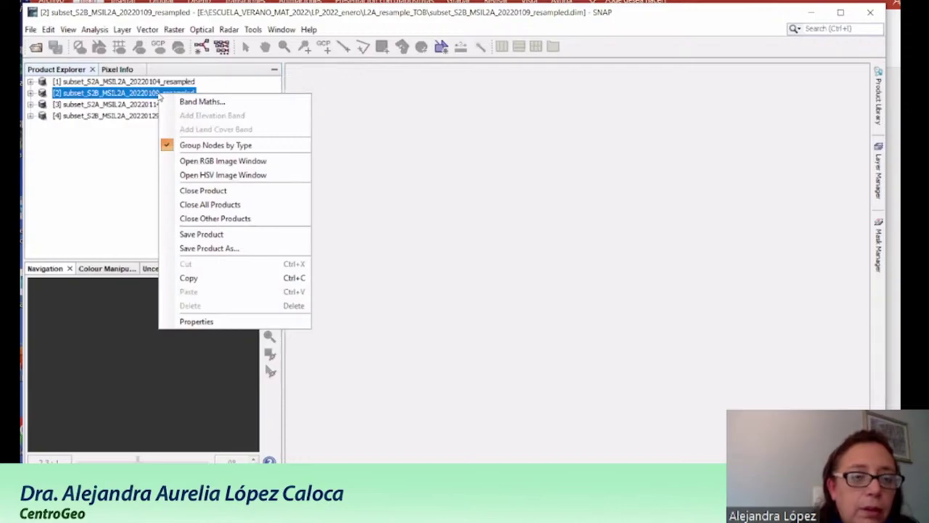
click(239, 160)
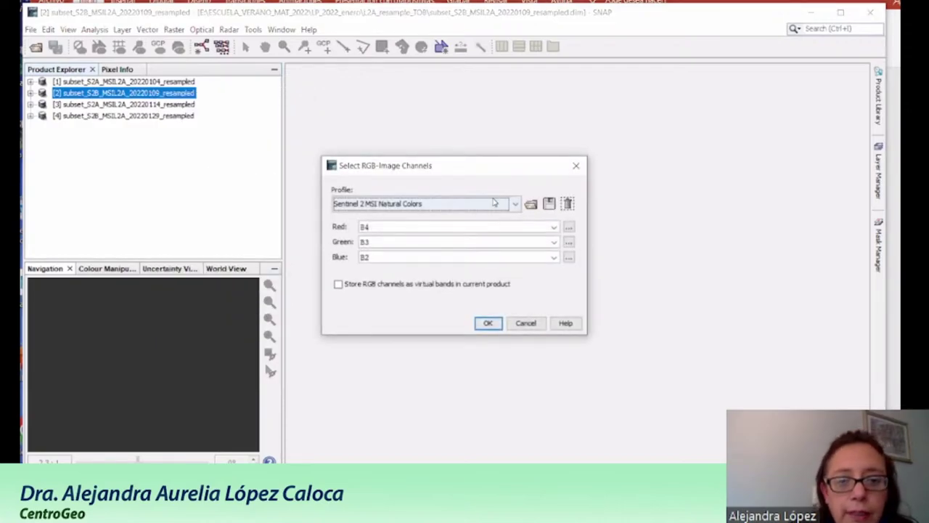
click(516, 205)
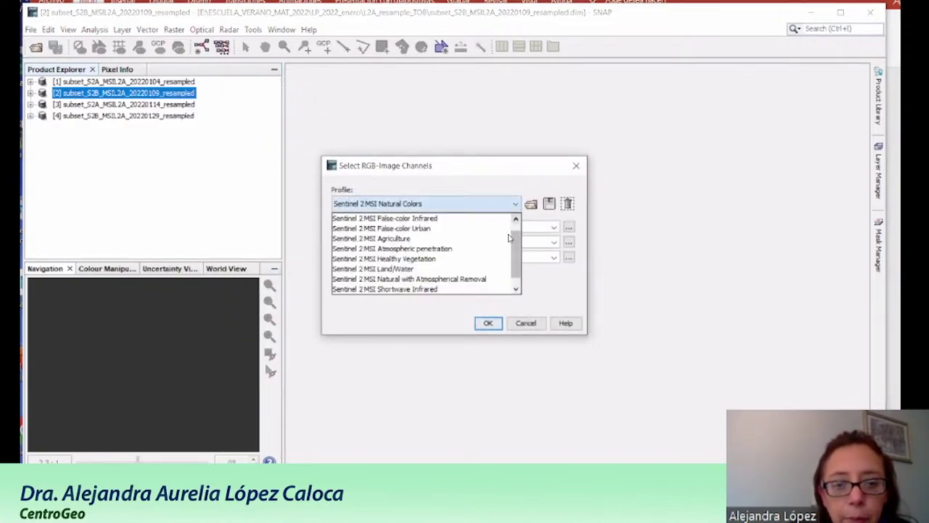
click(463, 229)
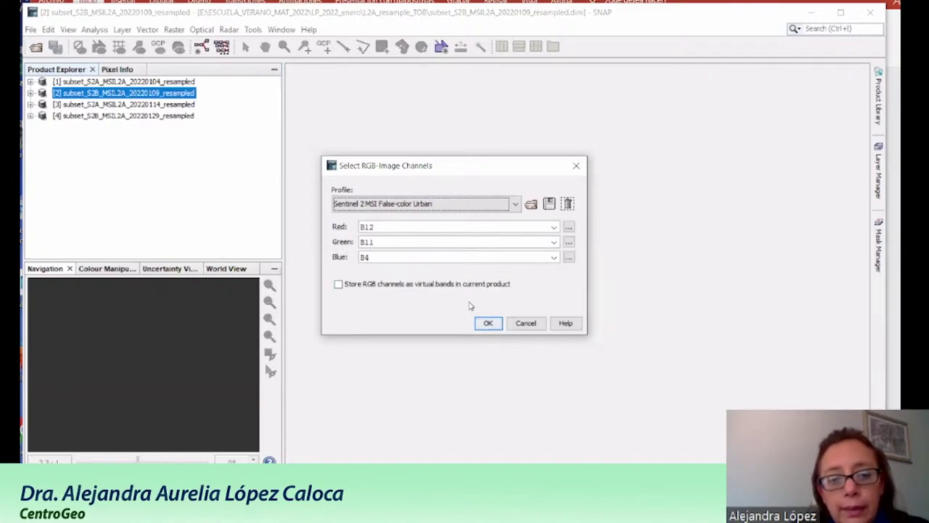
Step: Create the False-color Urban RGB view and zoom in on the lake's southwestern shore and islands
click(485, 328)
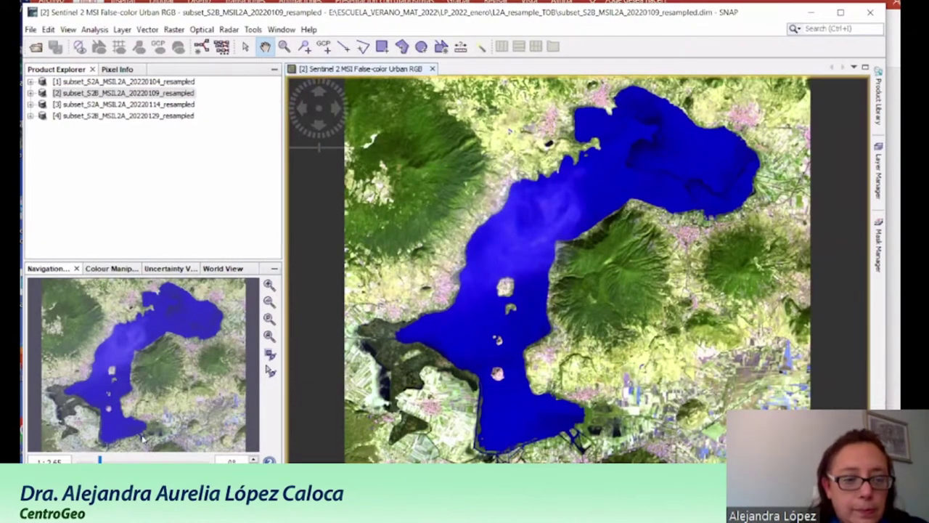
drag(101, 459, 145, 459)
drag(392, 289, 544, 307)
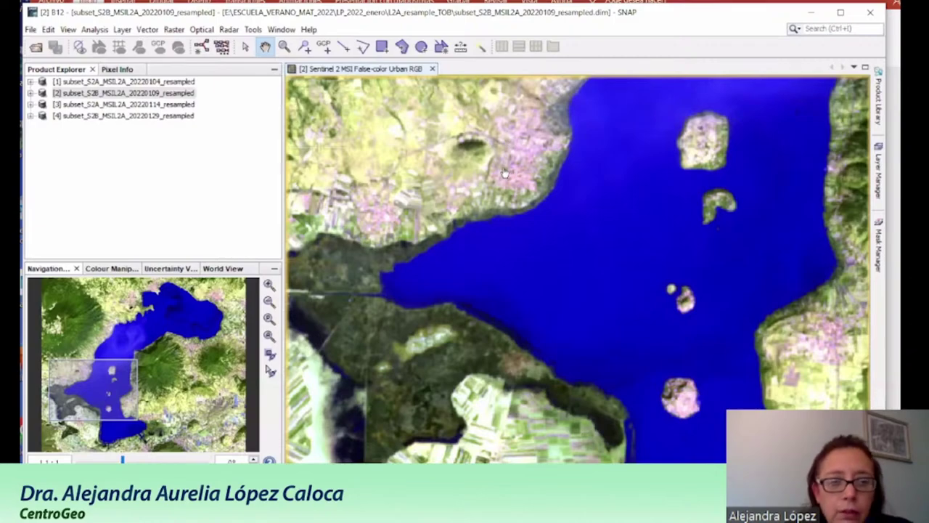
Step: Pan north along the western shore to the northern coast, zooming in on its peninsula
drag(450, 127, 501, 325)
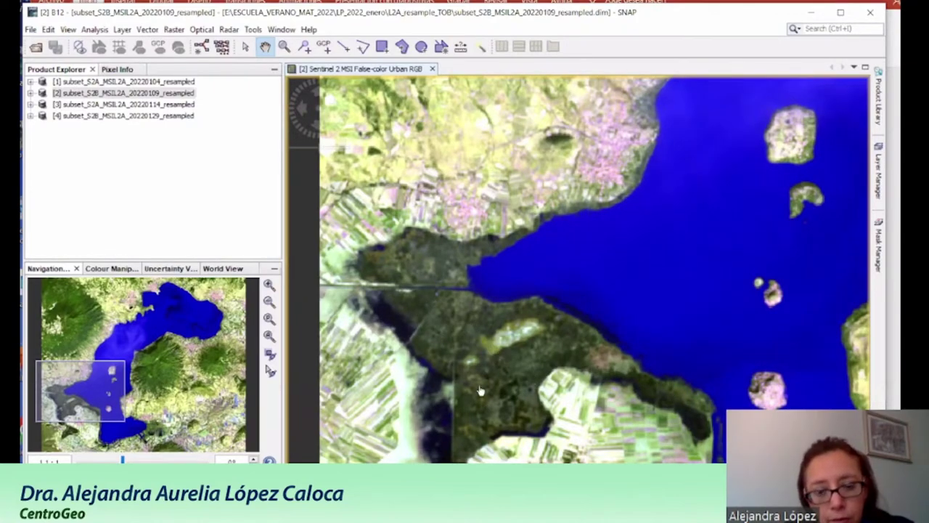
drag(501, 167, 417, 373)
drag(461, 230, 454, 290)
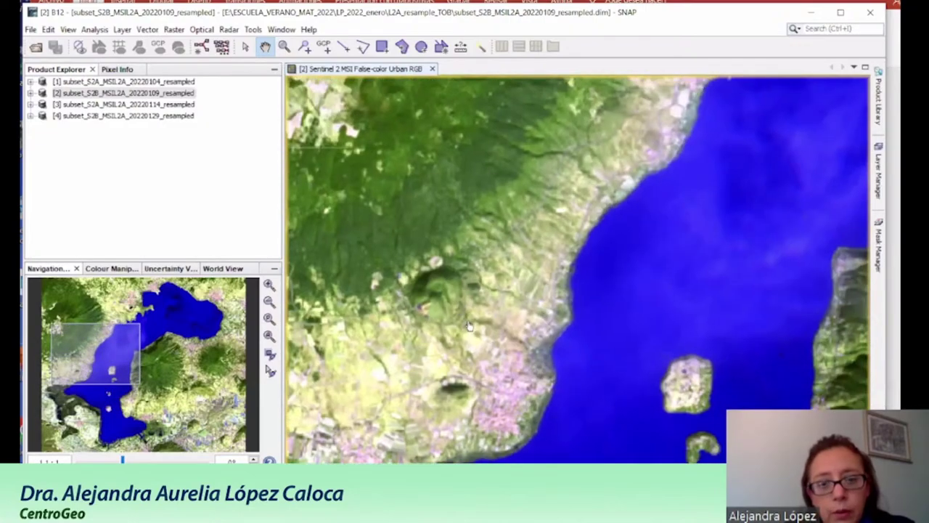
mouse_move(476, 142)
mouse_down()
mouse_move(470, 233)
mouse_move(421, 285)
mouse_up()
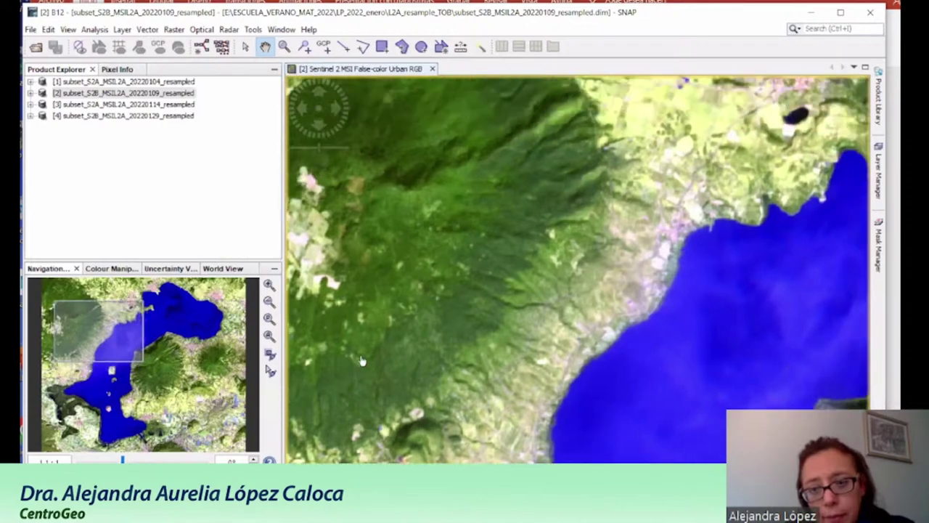
drag(509, 161, 433, 303)
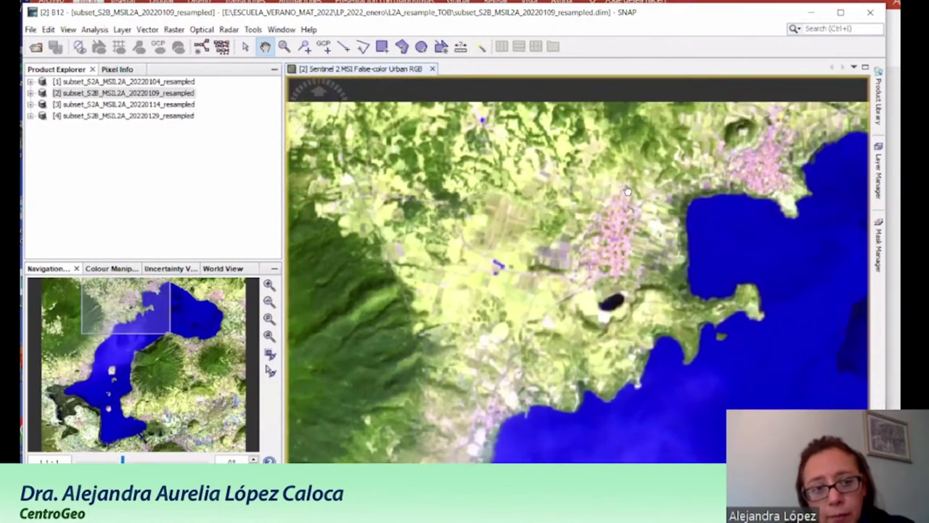
drag(638, 211, 437, 316)
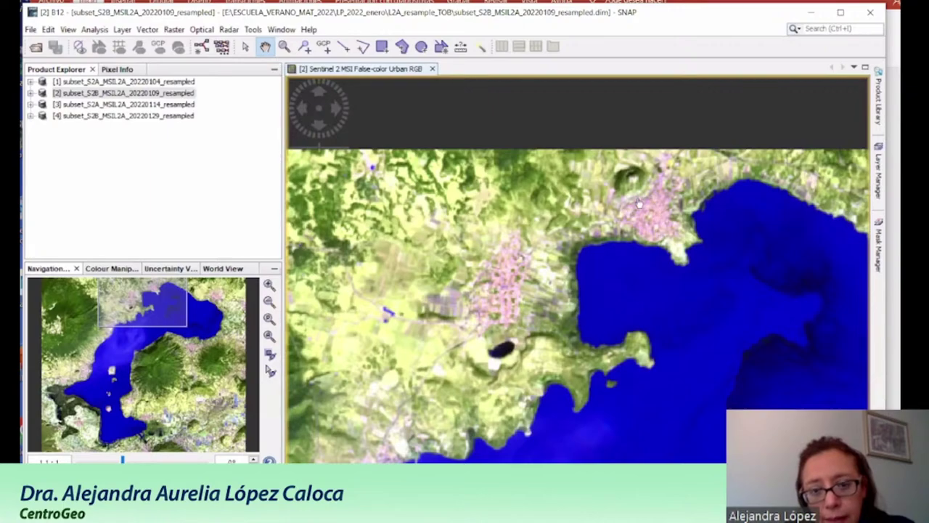
drag(415, 283, 259, 188)
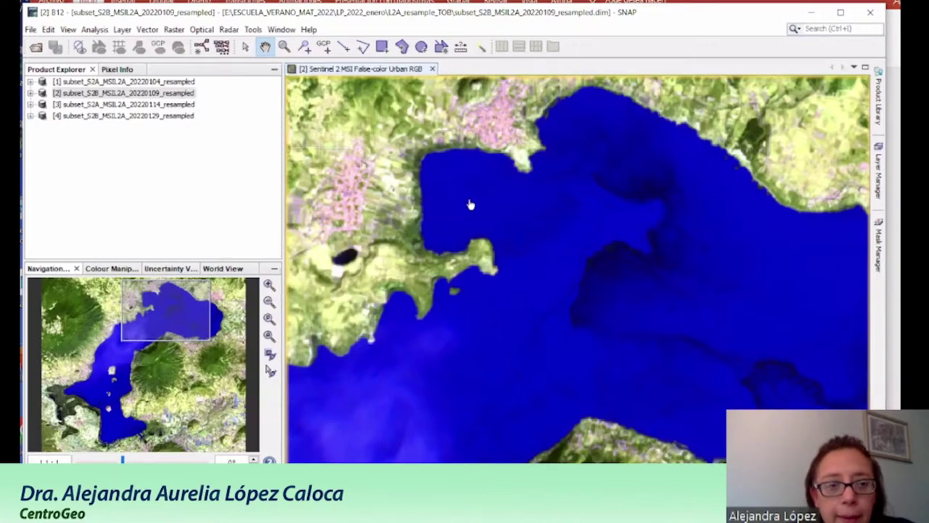
drag(209, 339, 198, 334)
scroll(481, 234, up, 5)
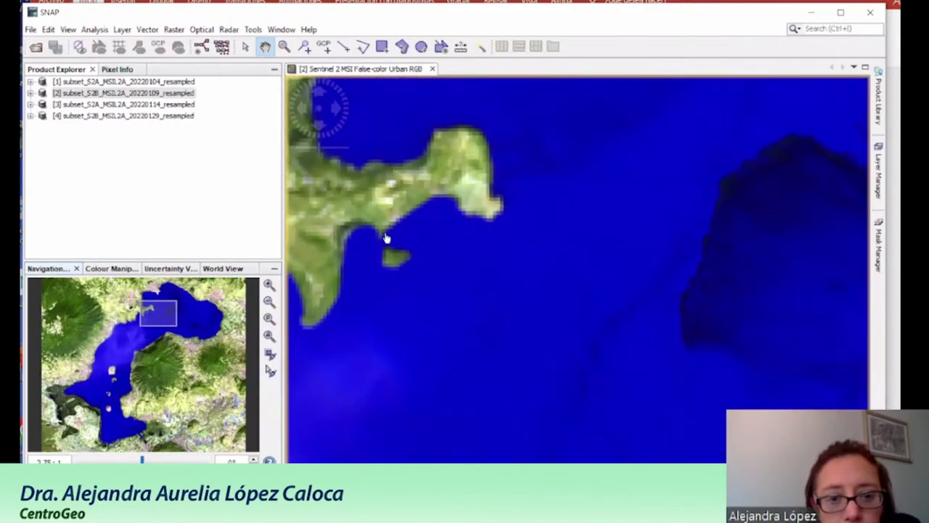
drag(385, 222, 383, 324)
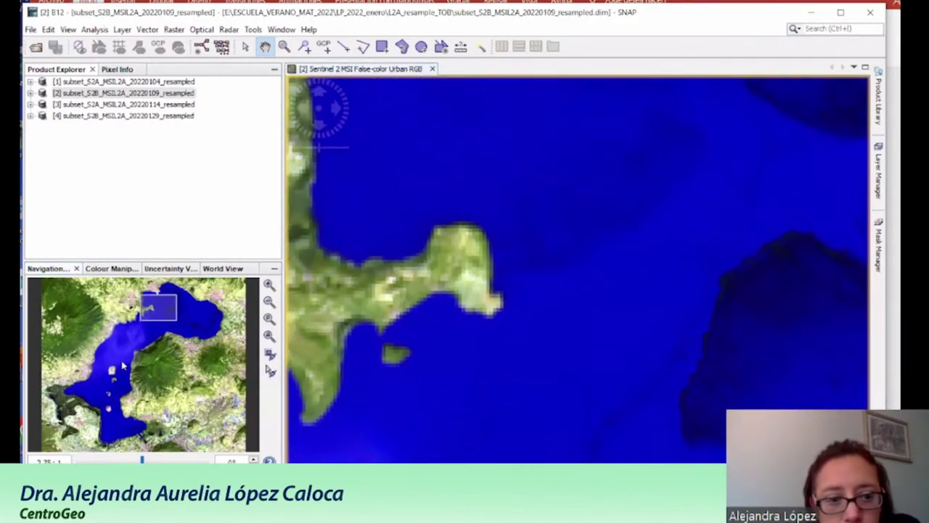
drag(154, 310, 83, 440)
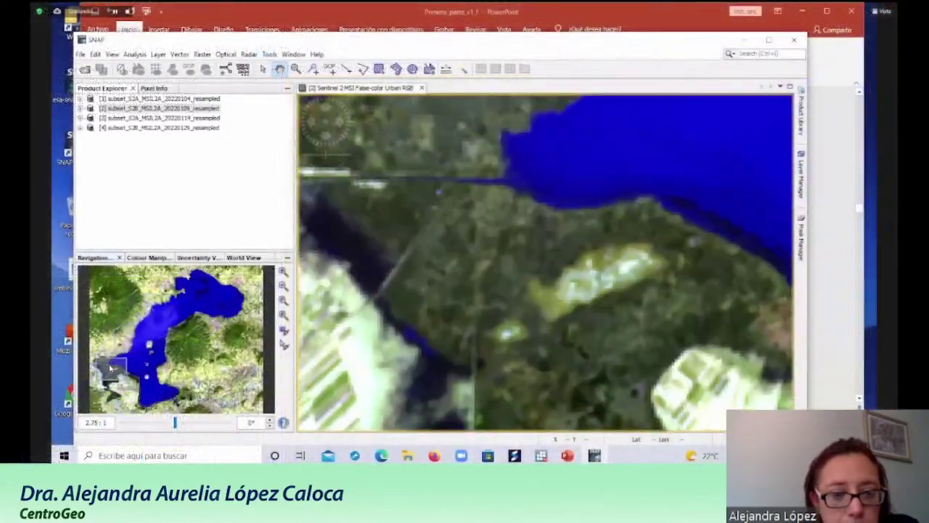
Step: Open a Sentinel 2 MSI Vegetation Analysis (B11, B8, B4) RGB view of the 20220109 product
drag(106, 363, 110, 367)
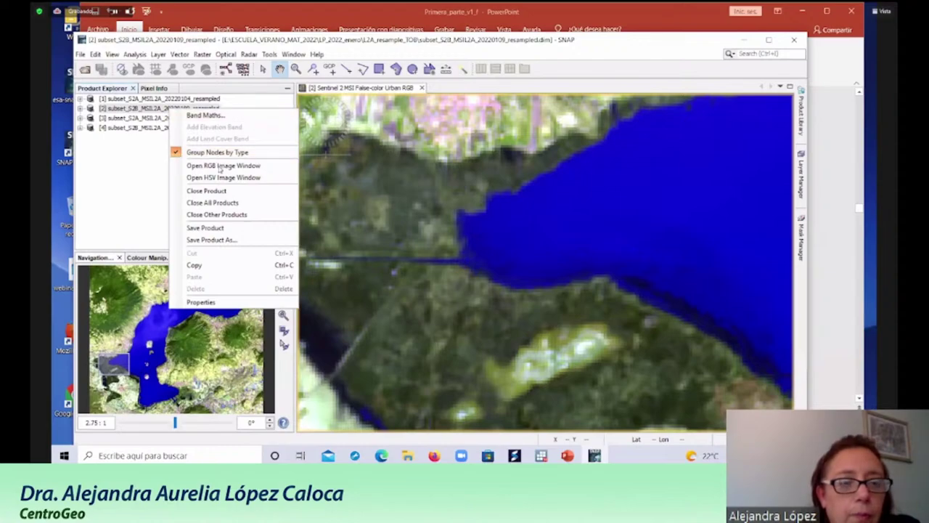
click(222, 165)
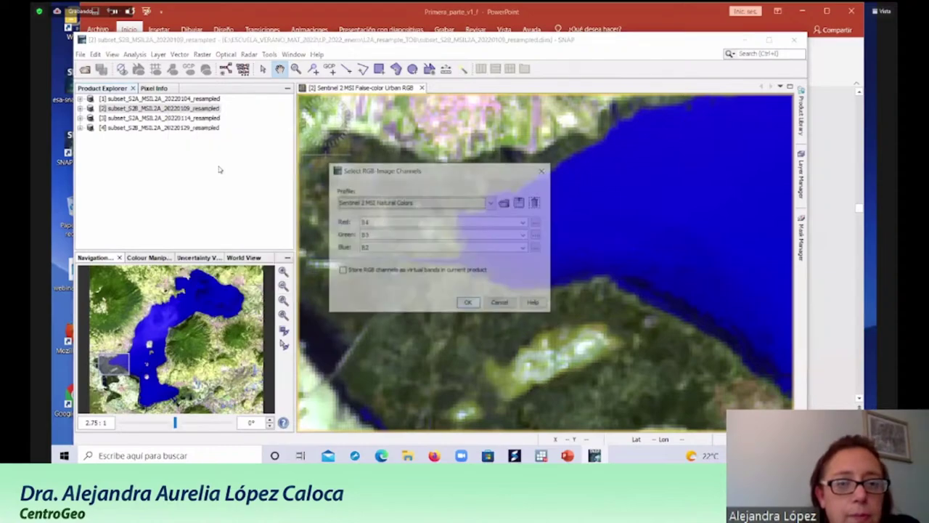
click(492, 203)
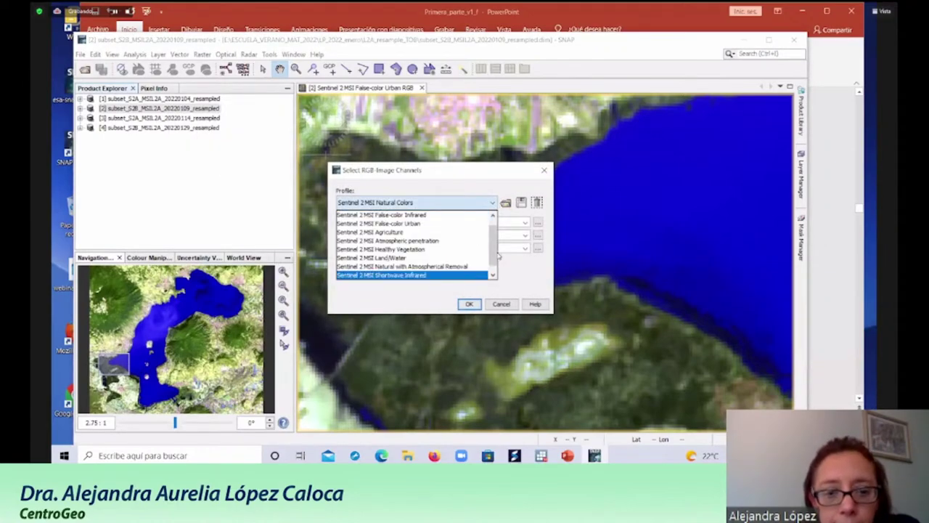
scroll(476, 279, down, 1)
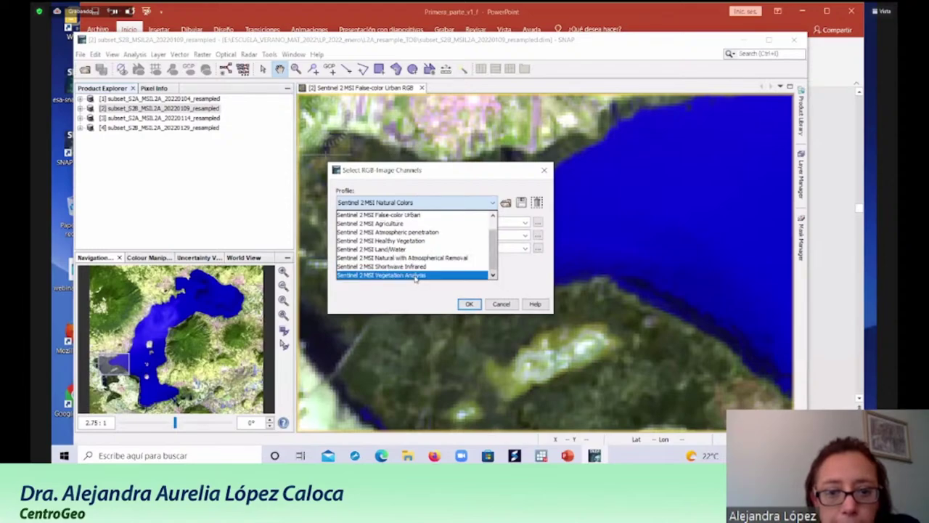
click(416, 275)
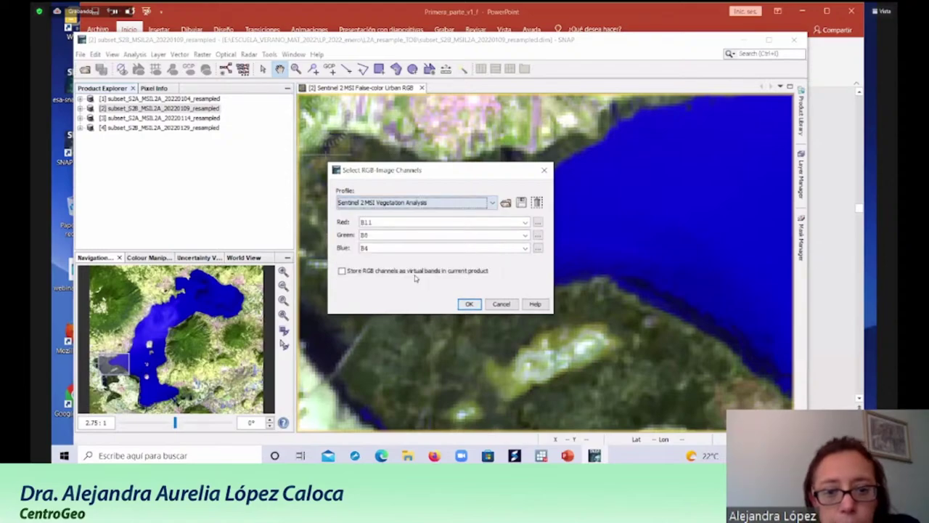
click(469, 305)
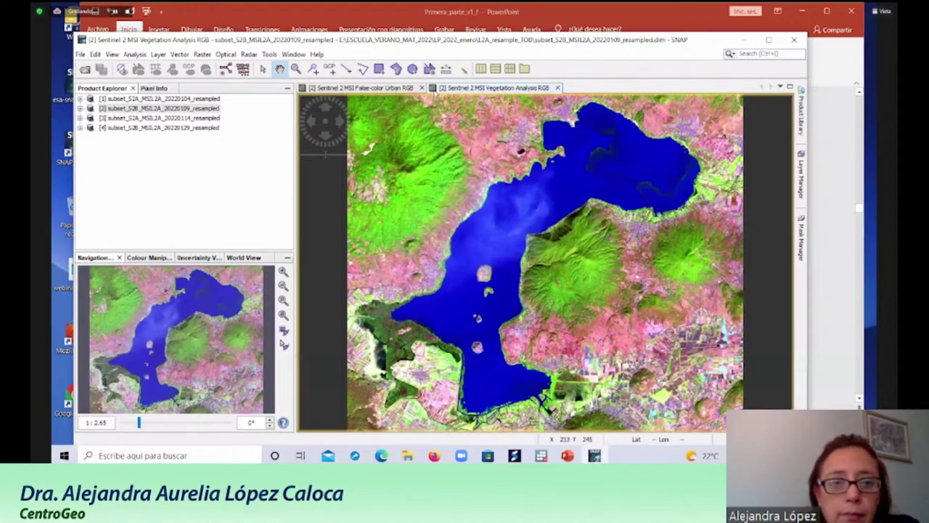
Step: Create a Sentinel 2 MSI Land/Water (B8, B11, B4) RGB view from product [2]
right_click(204, 107)
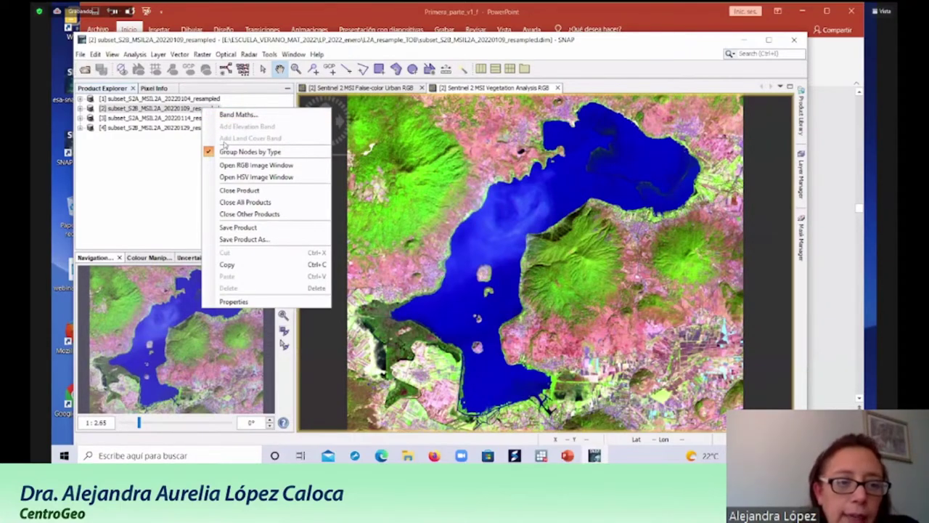
click(247, 169)
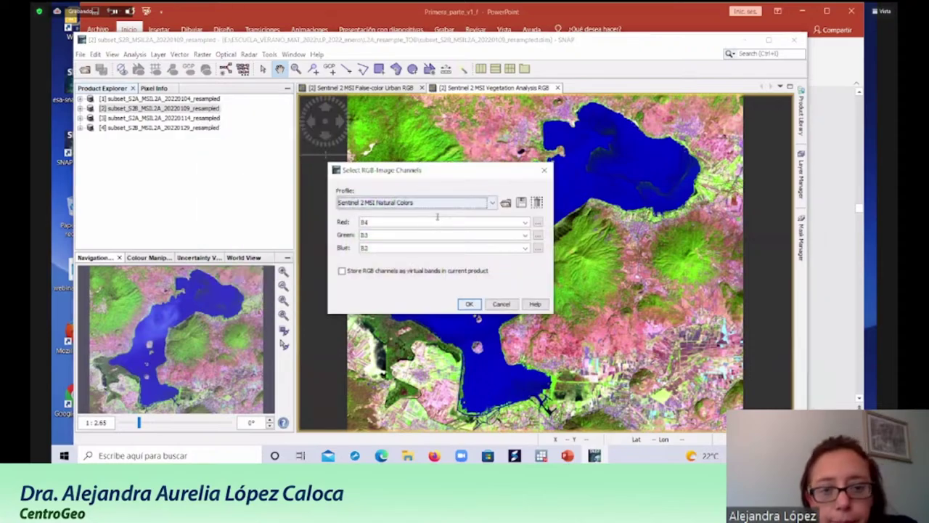
click(492, 203)
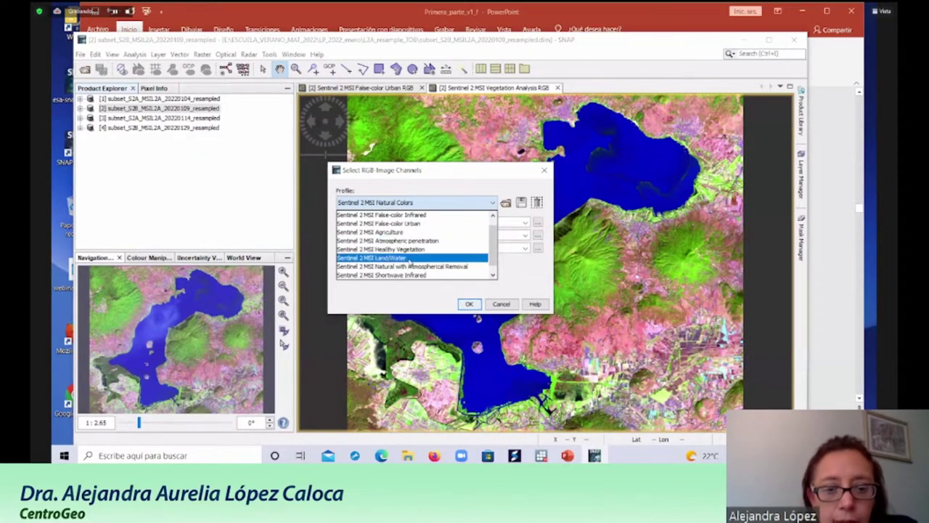
click(408, 259)
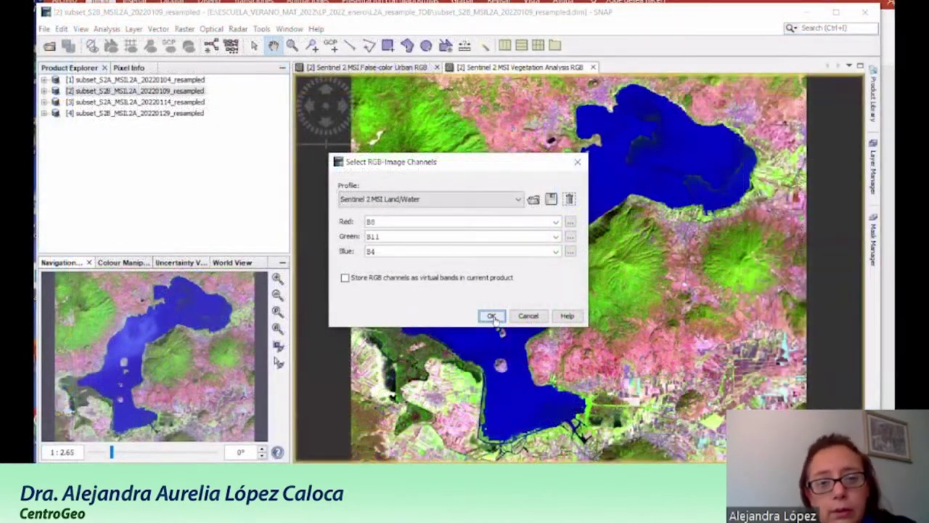
click(492, 316)
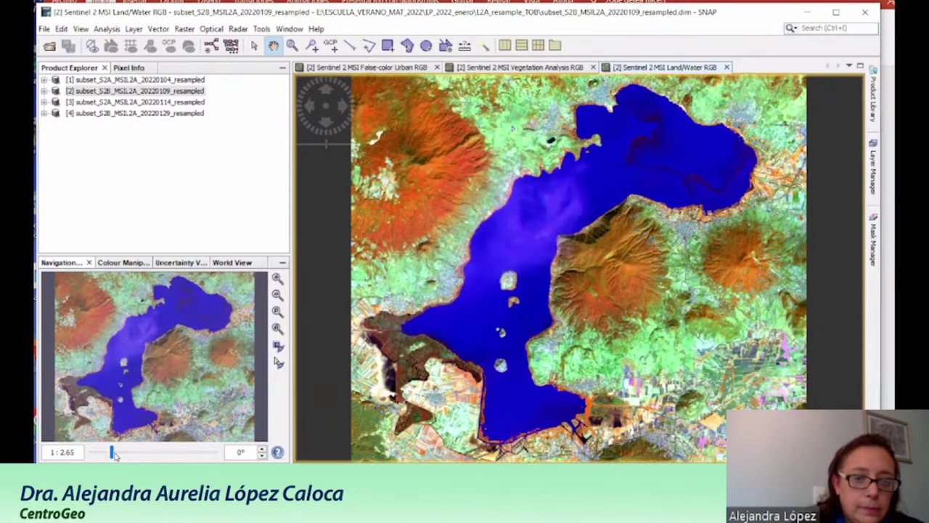
Step: Pan the Land/Water view over lake, fields and volcanoes, then zoom out to 1:3.15
drag(114, 453, 130, 451)
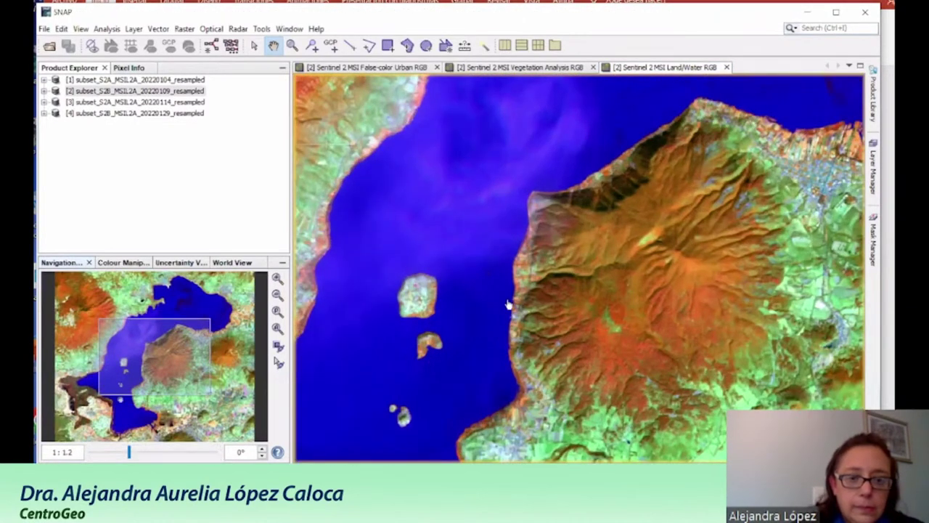
drag(556, 264, 580, 285)
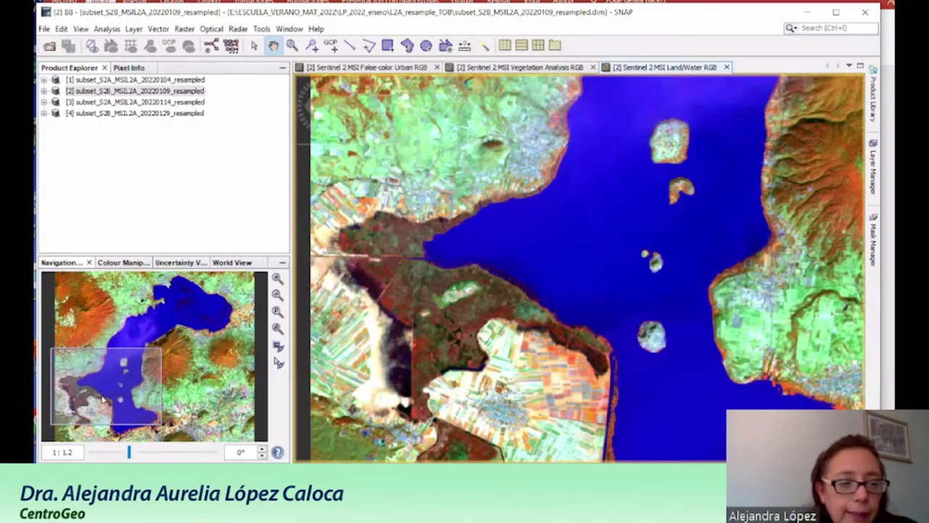
drag(99, 366, 172, 331)
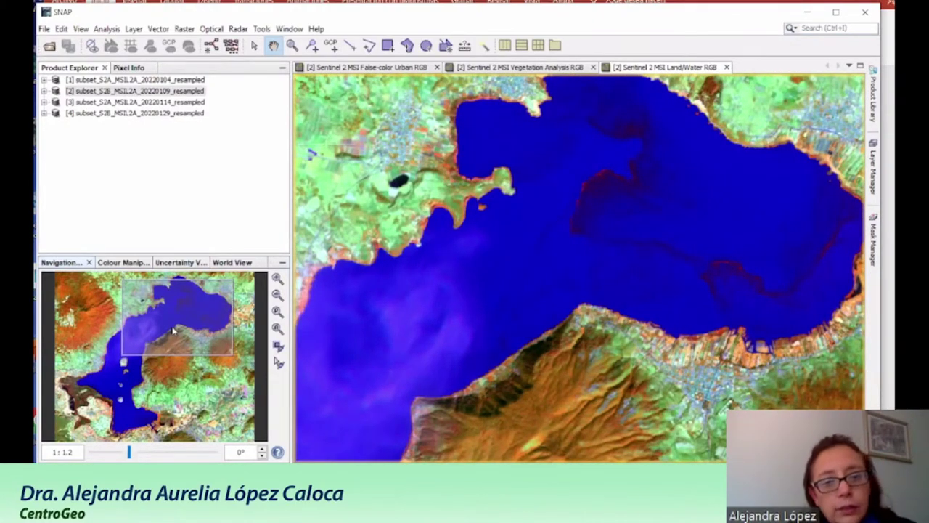
drag(168, 330, 244, 413)
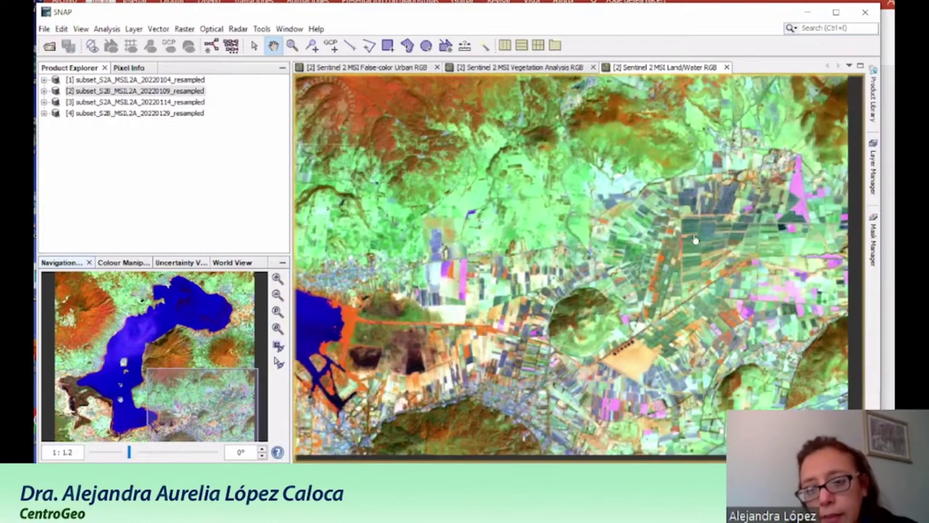
drag(698, 275, 740, 320)
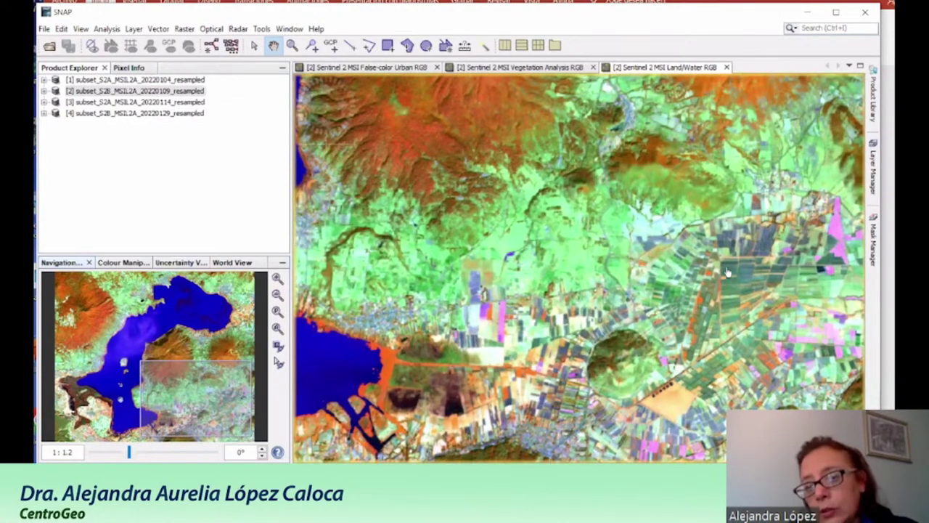
drag(727, 272, 715, 271)
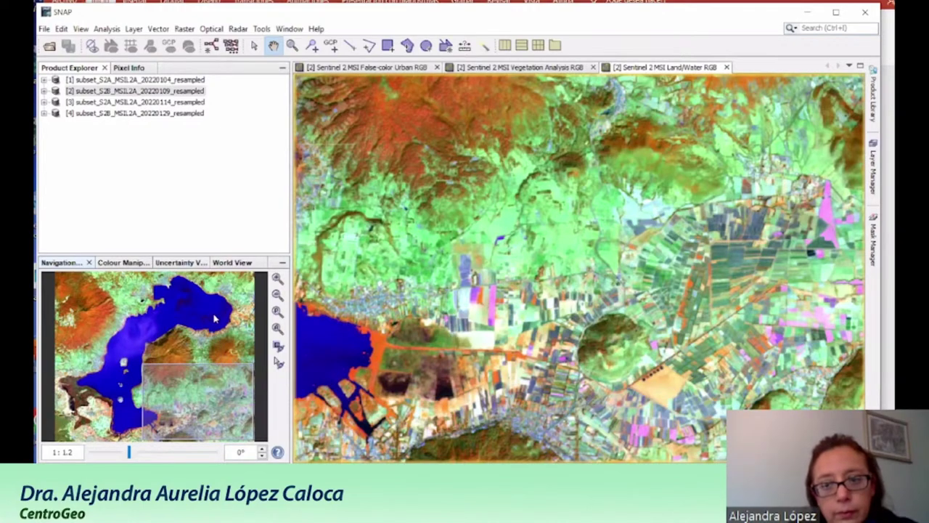
drag(212, 401, 76, 363)
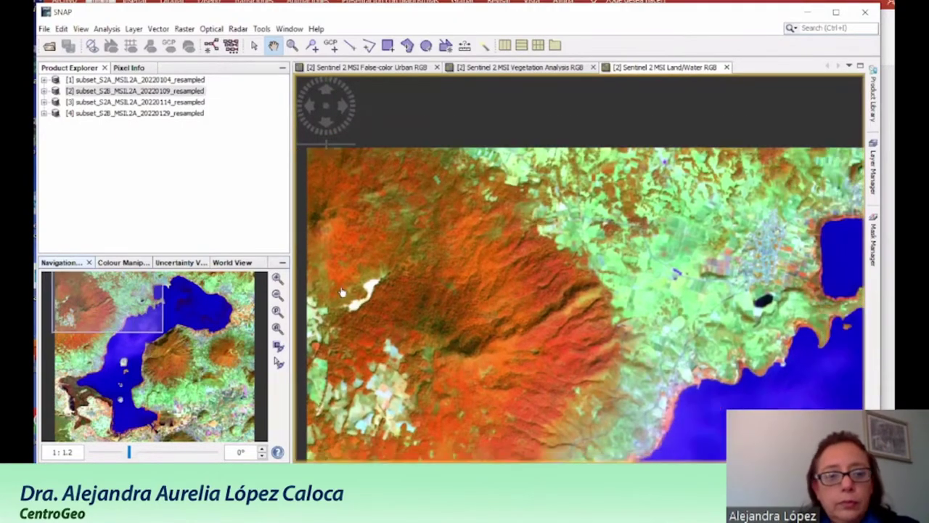
drag(342, 292, 534, 208)
drag(504, 172, 370, 19)
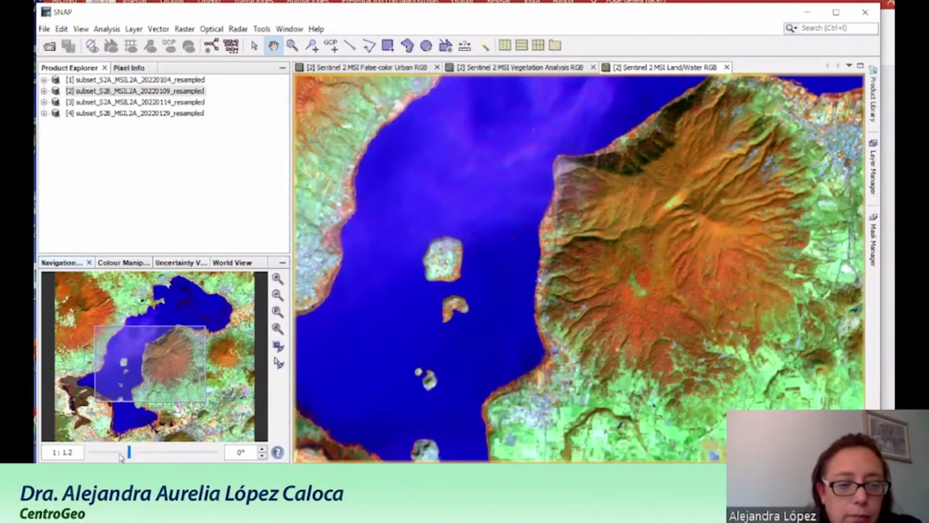
click(106, 453)
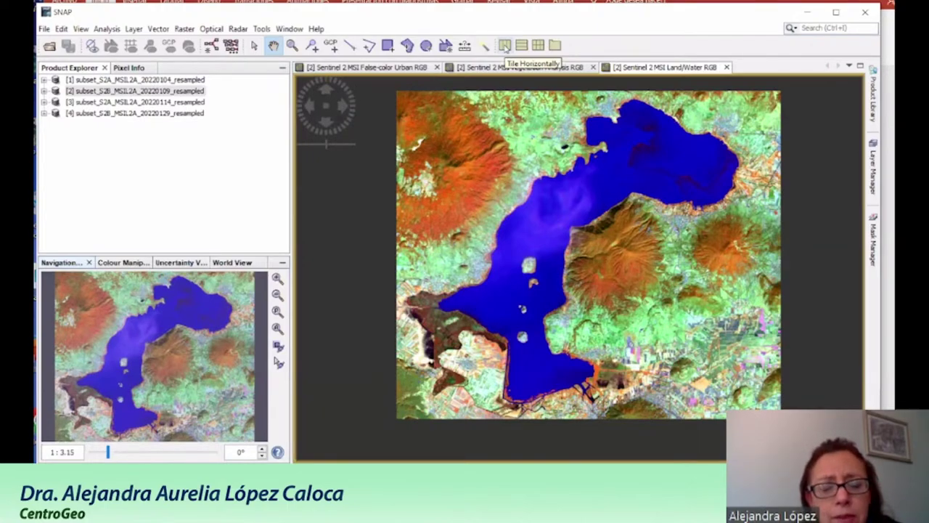
Step: Tile the three RGB views horizontally and synchronise them from the False-color Urban view
click(506, 46)
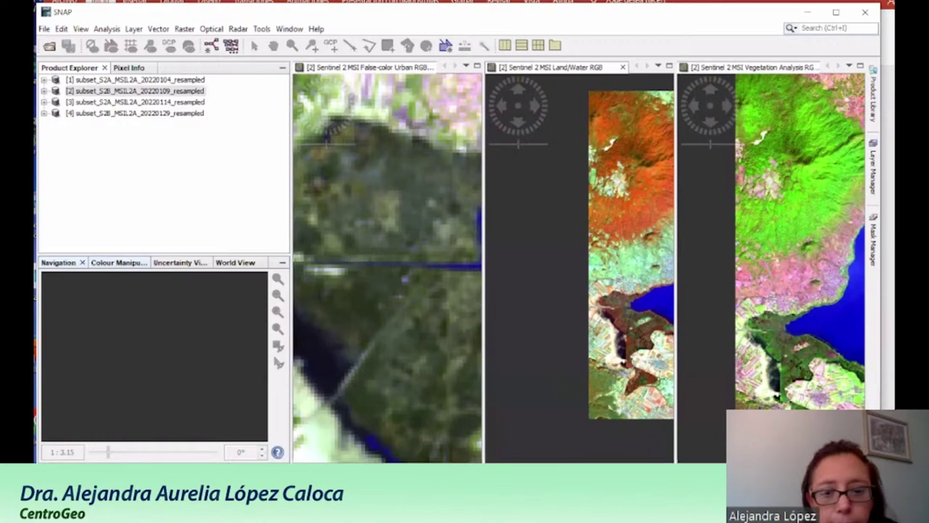
click(302, 319)
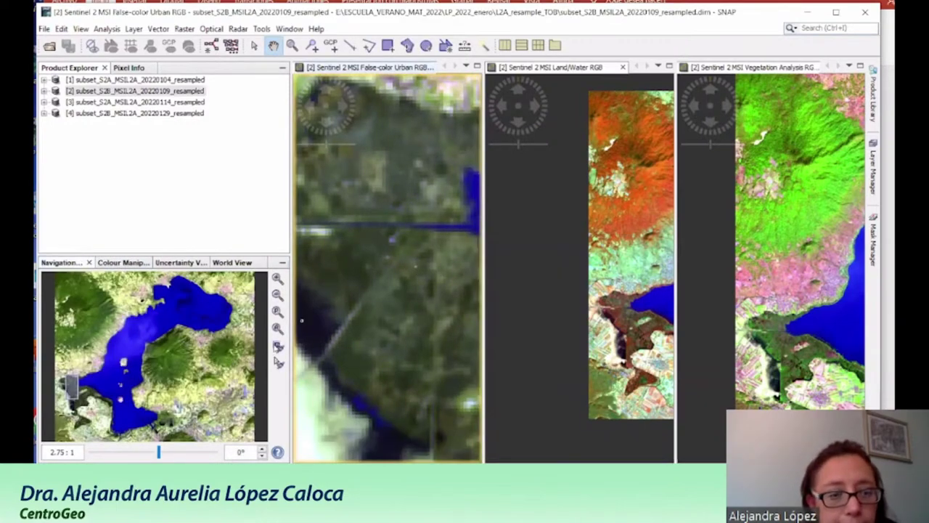
click(278, 346)
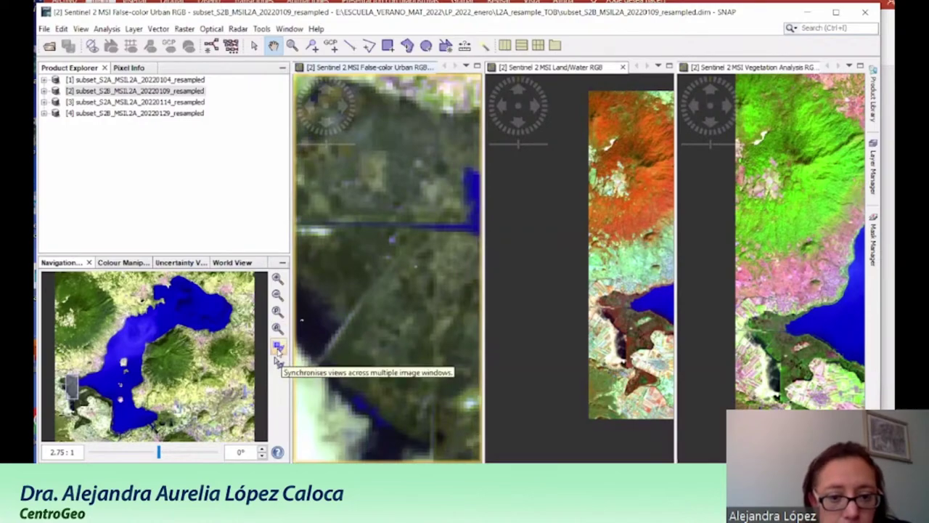
click(277, 351)
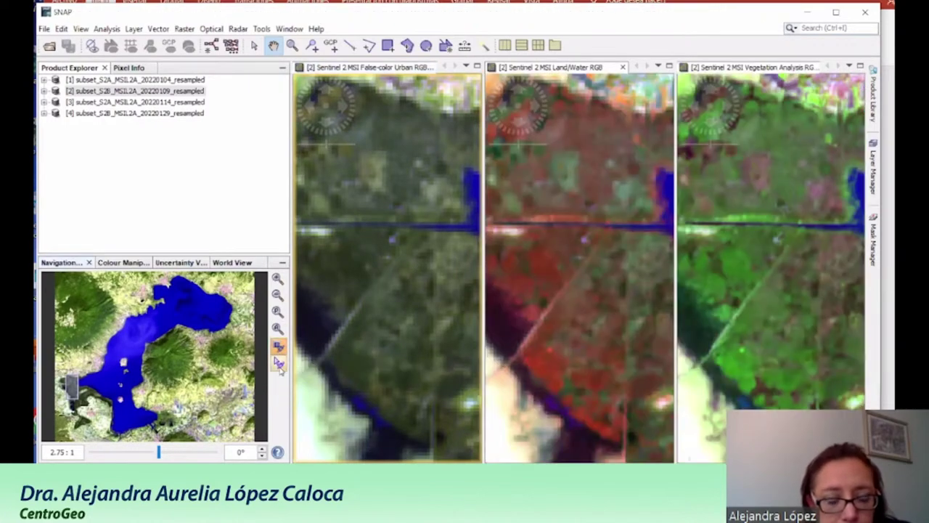
Step: Turn on the second Navigation sync option and zoom the linked views along the shore
click(278, 364)
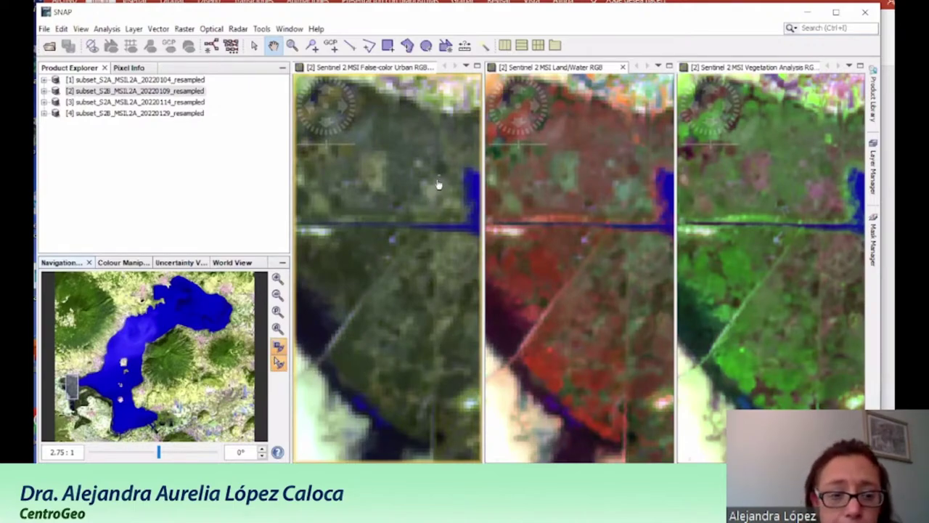
drag(394, 265, 385, 297)
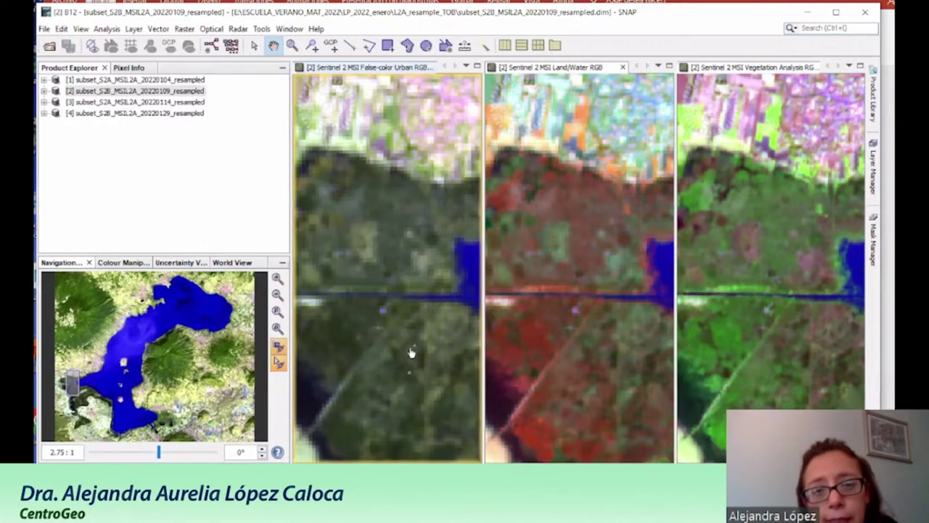
scroll(394, 315, up, 2)
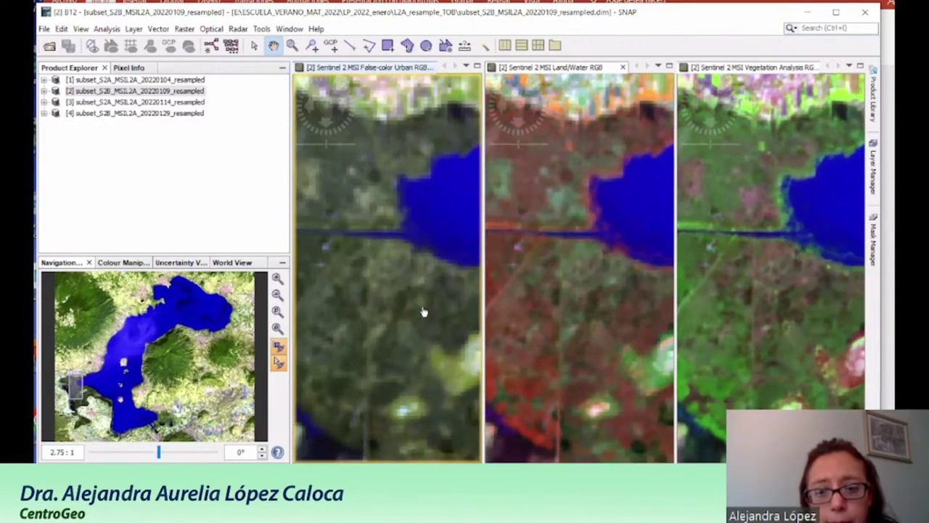
scroll(378, 304, up, 1)
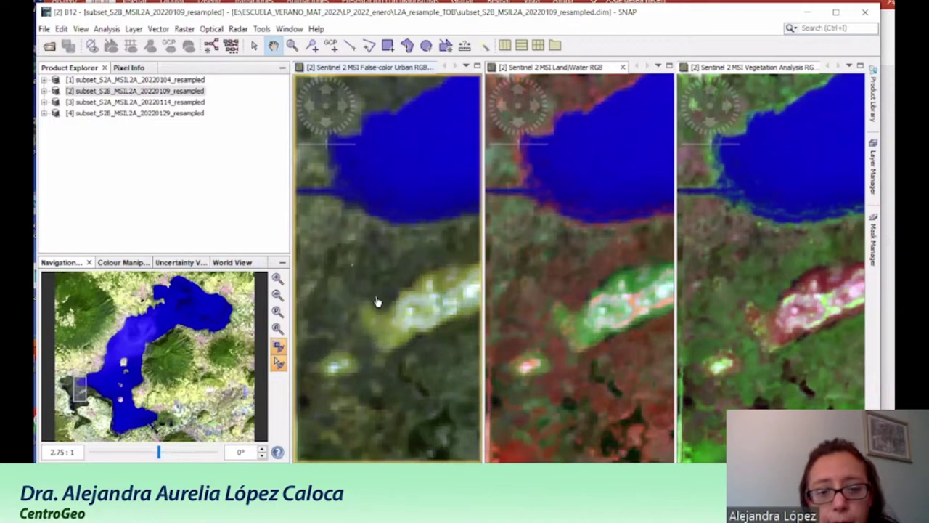
scroll(376, 301, down, 2)
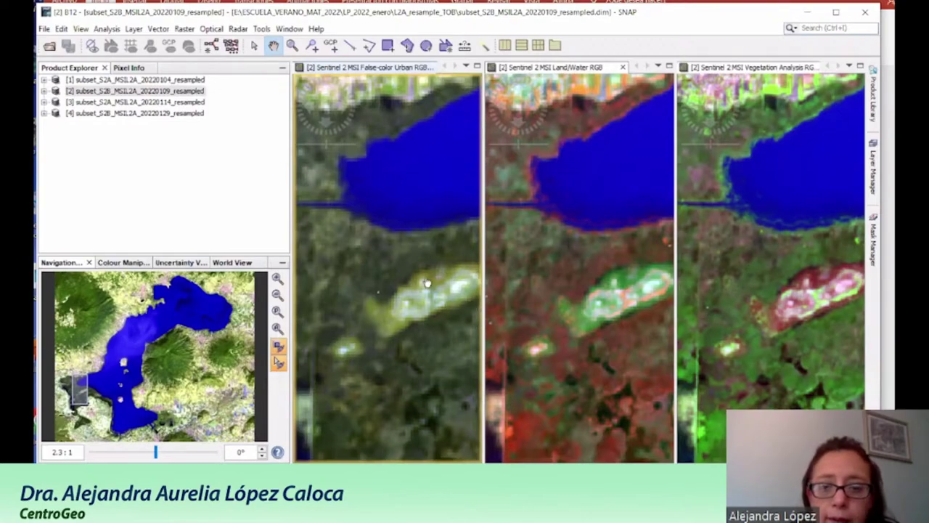
scroll(426, 283, down, 4)
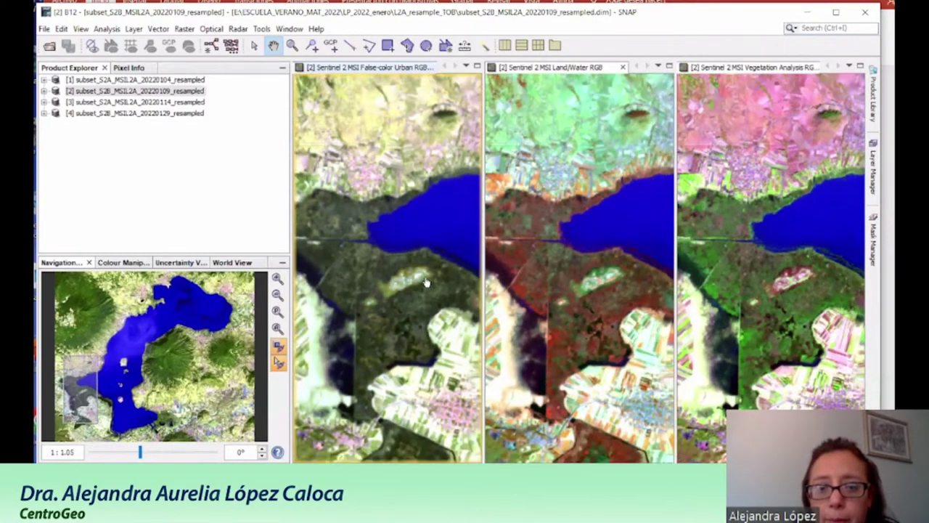
scroll(427, 283, down, 1)
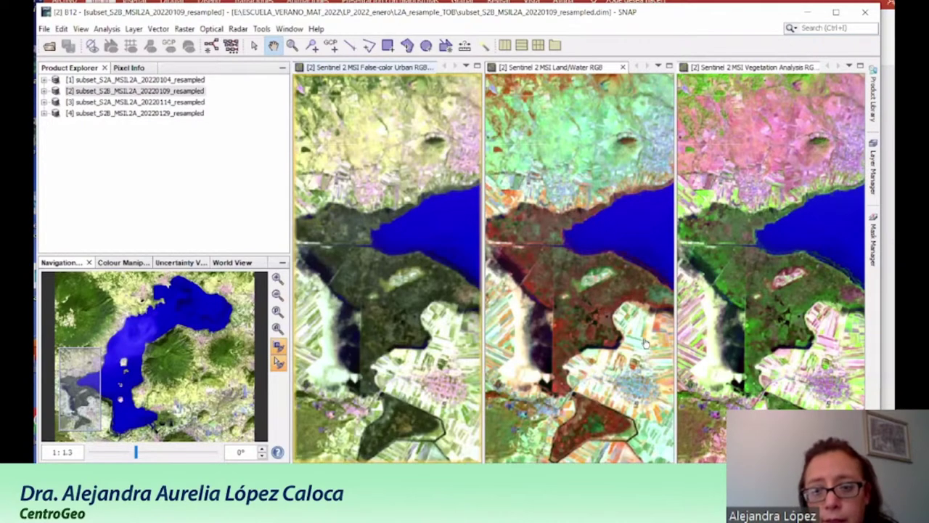
Step: Move the linked views to the lake's eastern islands and zoom in on the canal-lined shoreline
drag(551, 347, 465, 331)
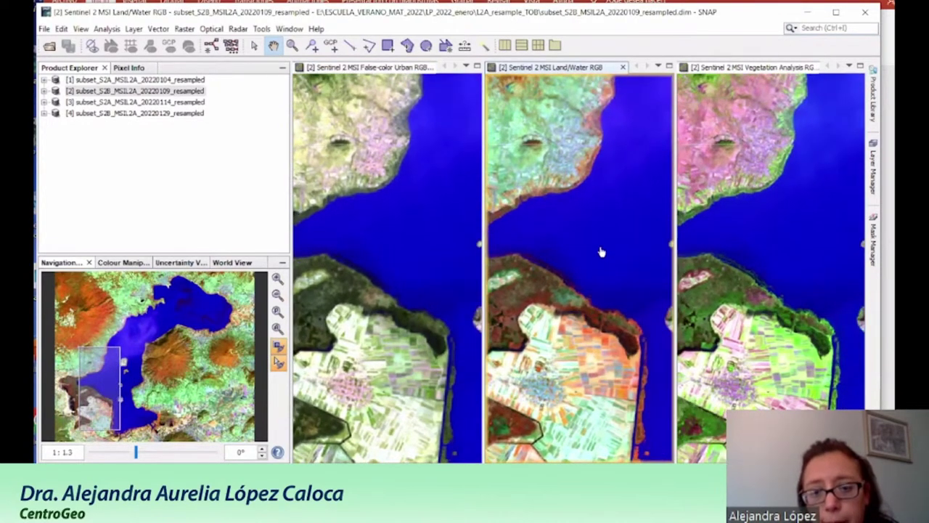
scroll(616, 270, down, 5)
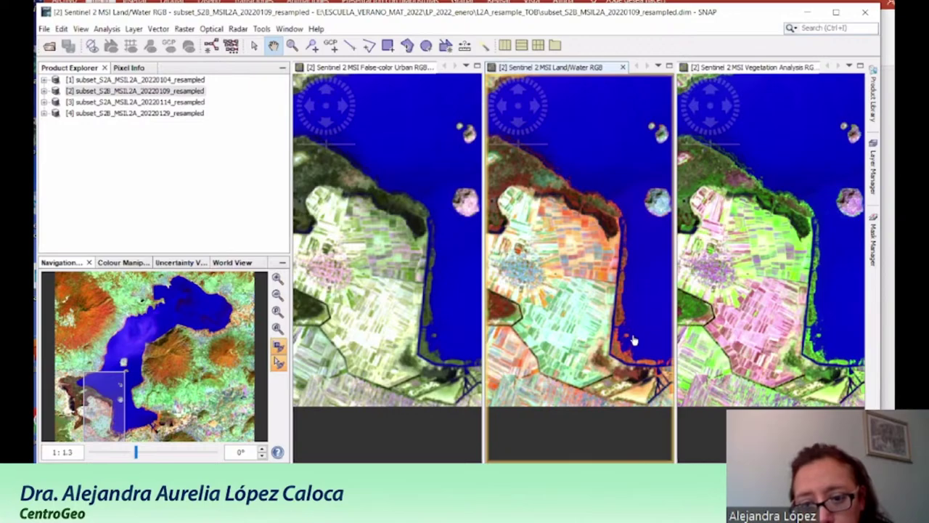
scroll(633, 340, up, 5)
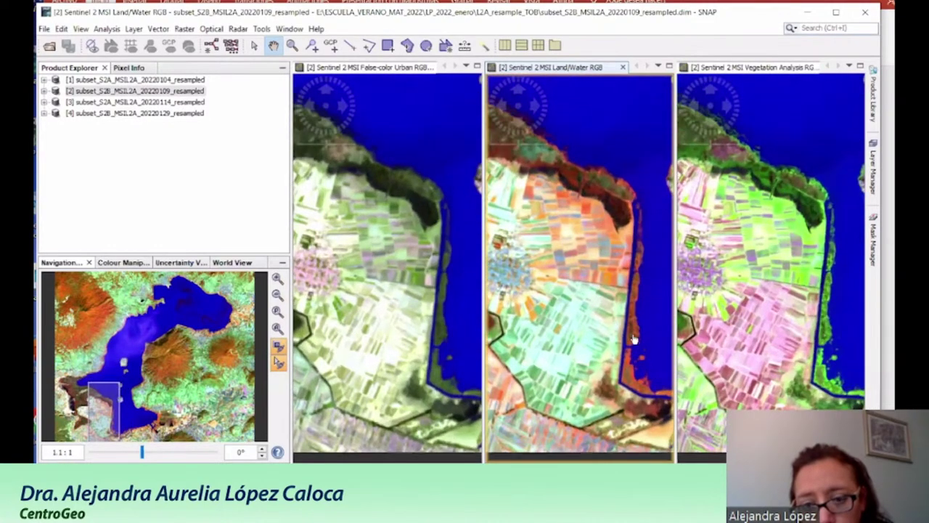
scroll(631, 340, up, 1)
scroll(600, 333, up, 1)
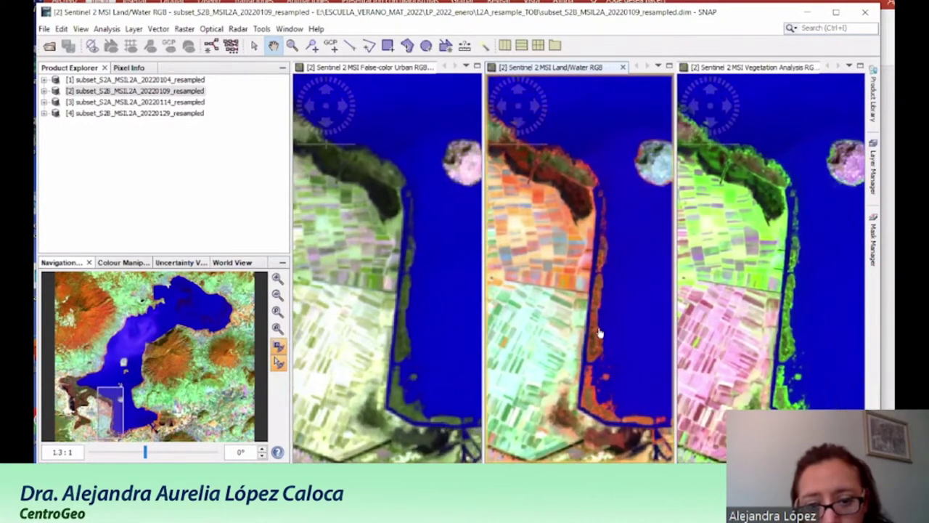
scroll(599, 332, up, 3)
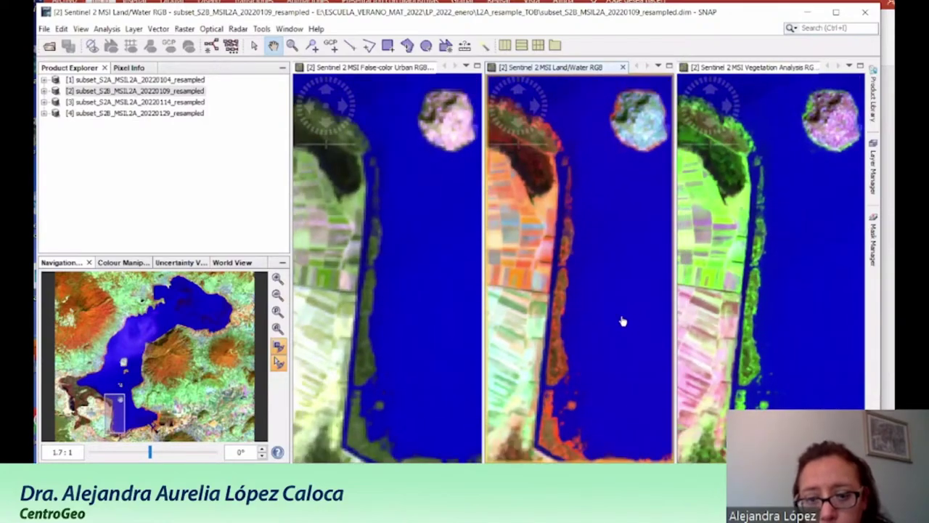
drag(327, 209, 331, 175)
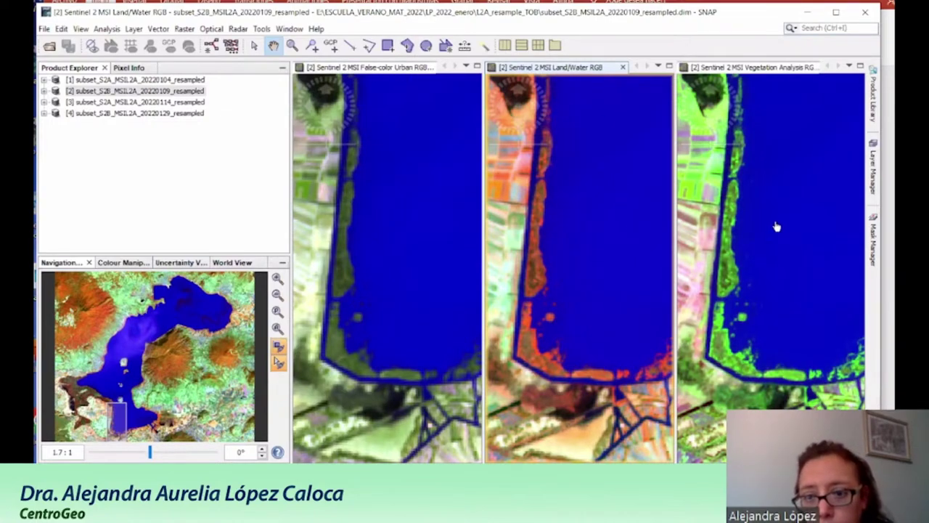
Step: From the Vegetation Analysis view, pan the linked views past the crater until the coastline runs across the top
click(746, 301)
drag(730, 172, 834, 262)
scroll(548, 179, up, 2)
drag(559, 187, 597, 245)
drag(599, 208, 585, 264)
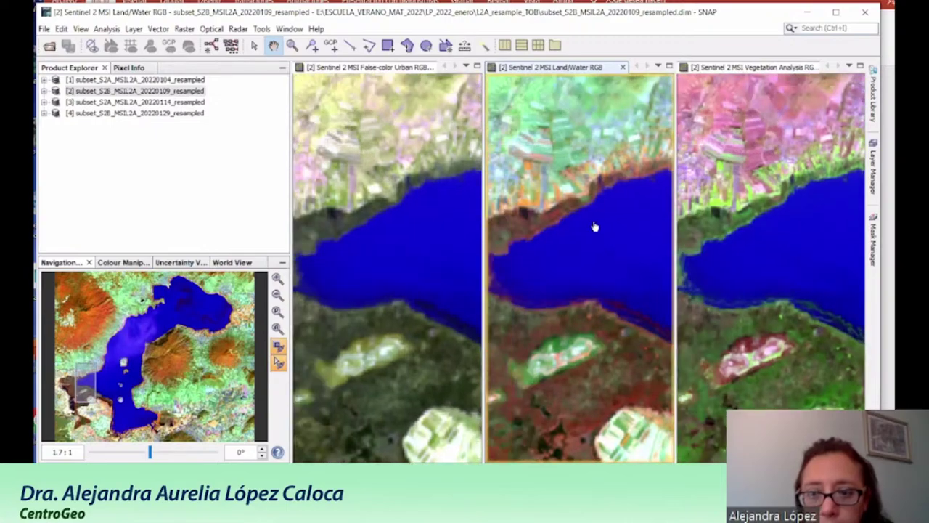
drag(605, 226, 537, 290)
drag(617, 241, 610, 276)
drag(645, 162, 590, 274)
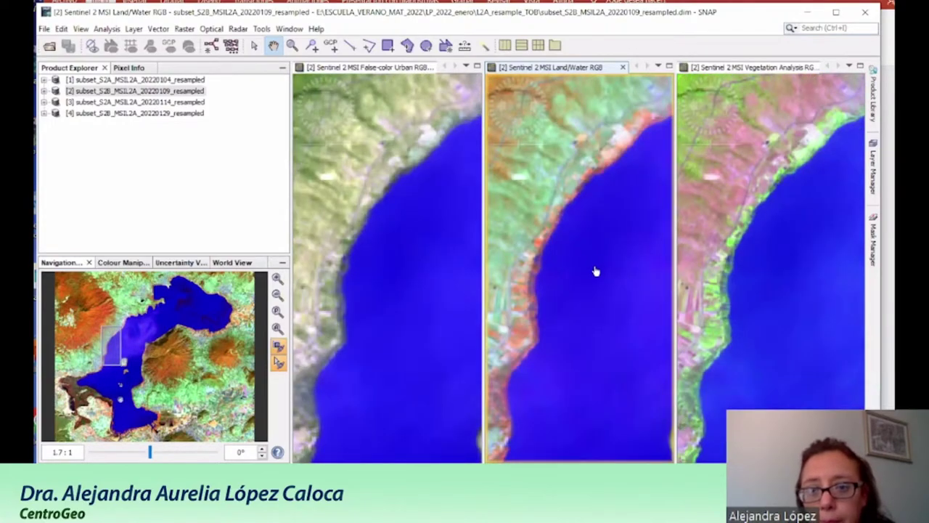
drag(566, 209, 620, 297)
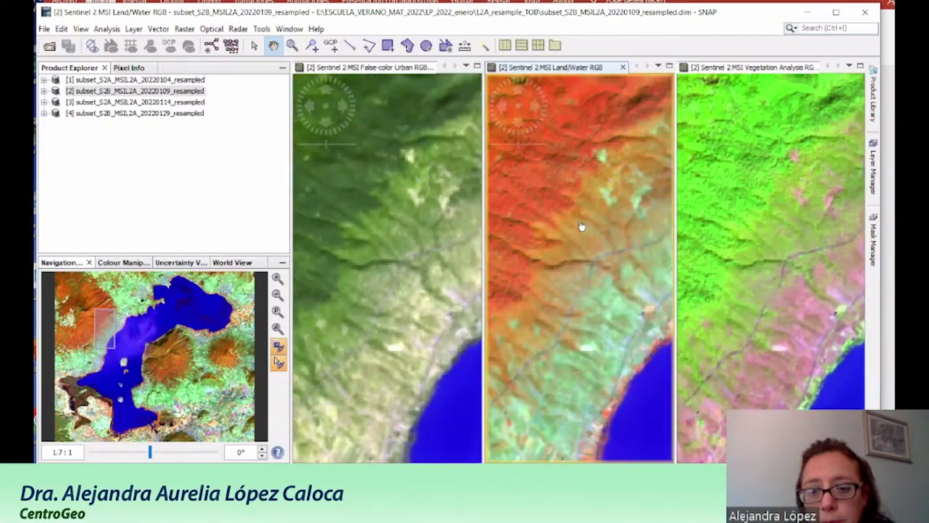
drag(613, 346, 529, 206)
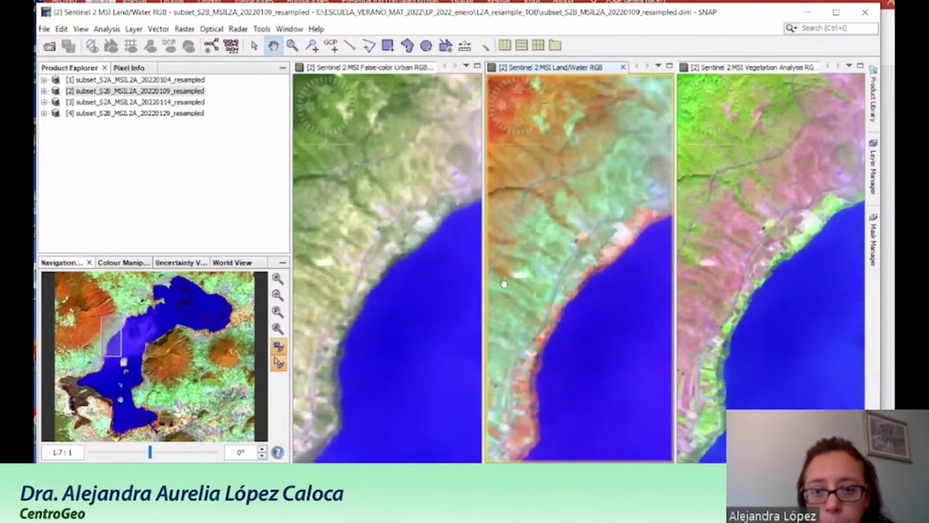
drag(502, 283, 622, 210)
drag(504, 217, 592, 152)
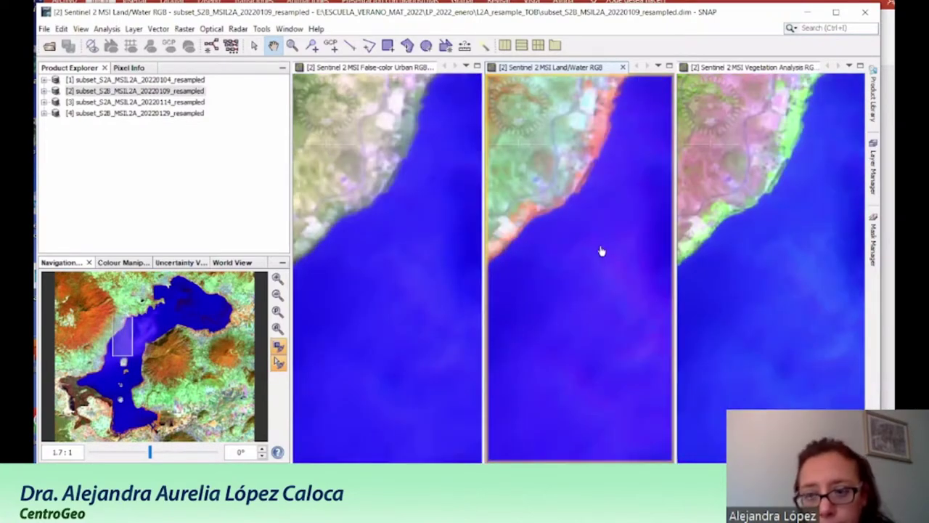
drag(601, 252, 572, 266)
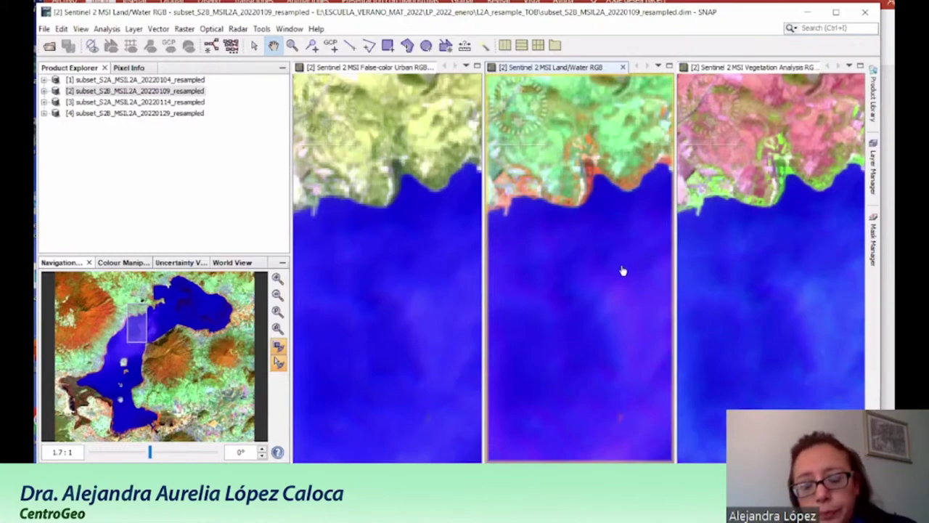
Step: Zoom in on the peninsula and pan along the coast to the south-east shore, then select the False-color Urban view
scroll(622, 272, up, 1)
scroll(622, 270, down, 5)
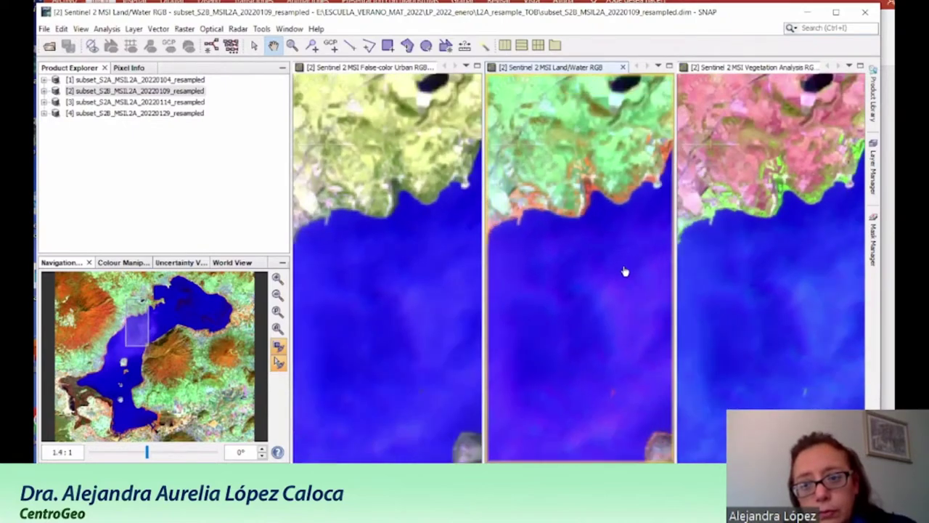
scroll(580, 280, up, 1)
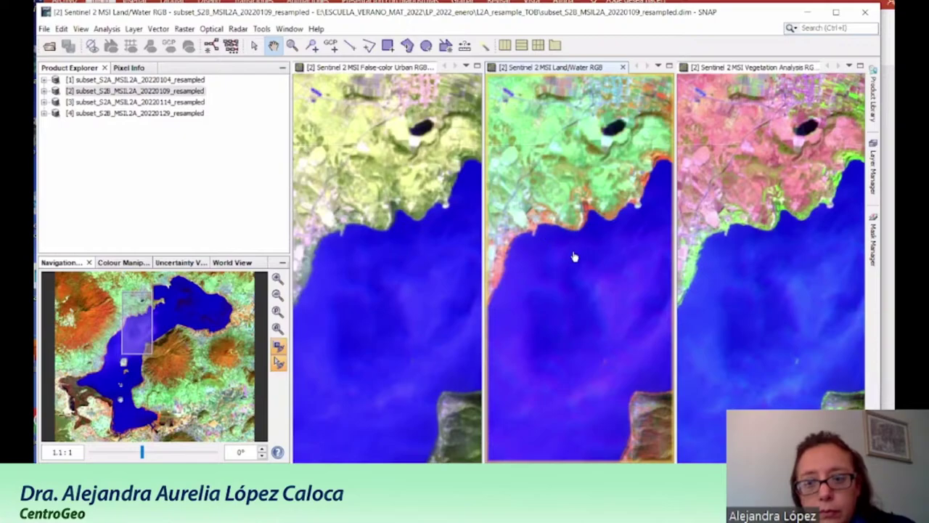
mouse_move(560, 269)
mouse_down()
mouse_move(624, 201)
mouse_move(587, 276)
mouse_move(636, 354)
mouse_move(608, 296)
mouse_move(616, 225)
mouse_move(550, 153)
mouse_move(570, 232)
mouse_move(566, 257)
mouse_up()
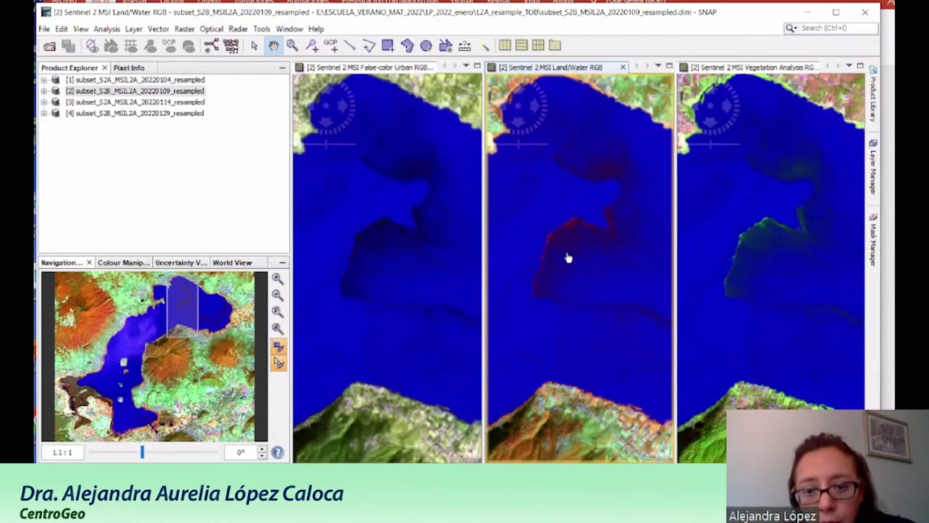
scroll(569, 258, up, 4)
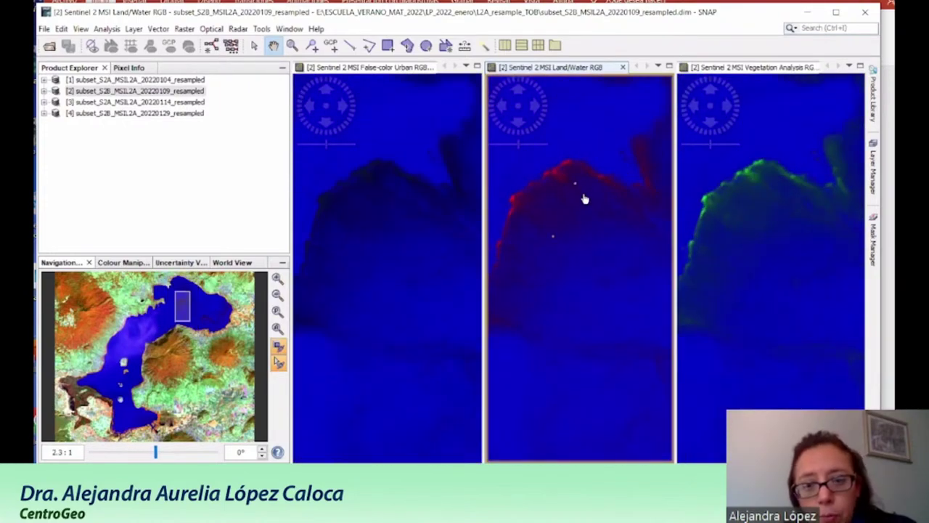
drag(585, 176, 636, 276)
scroll(621, 228, up, 1)
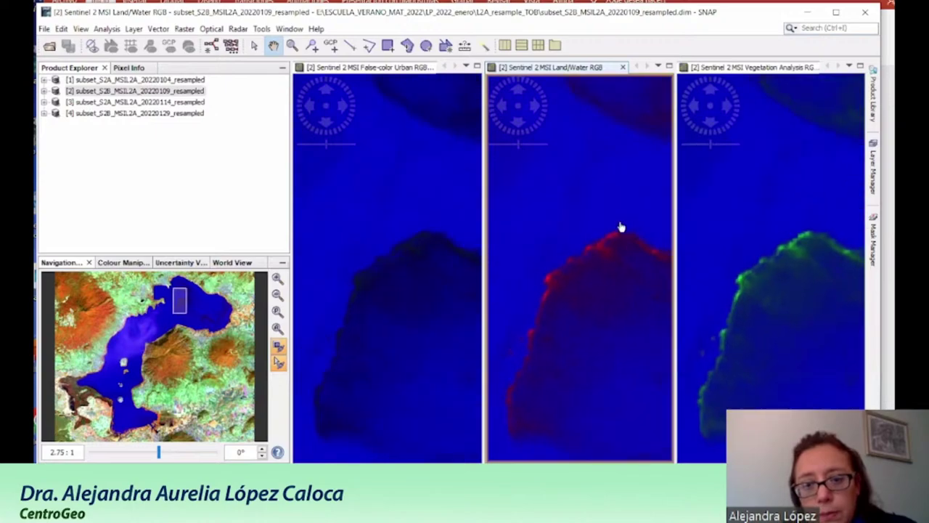
drag(621, 227, 613, 174)
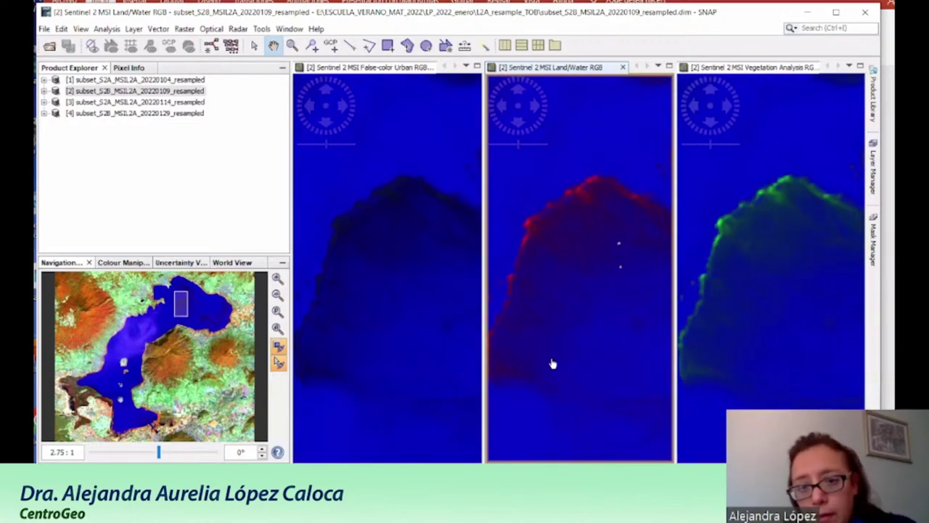
drag(551, 363, 610, 198)
scroll(609, 198, down, 5)
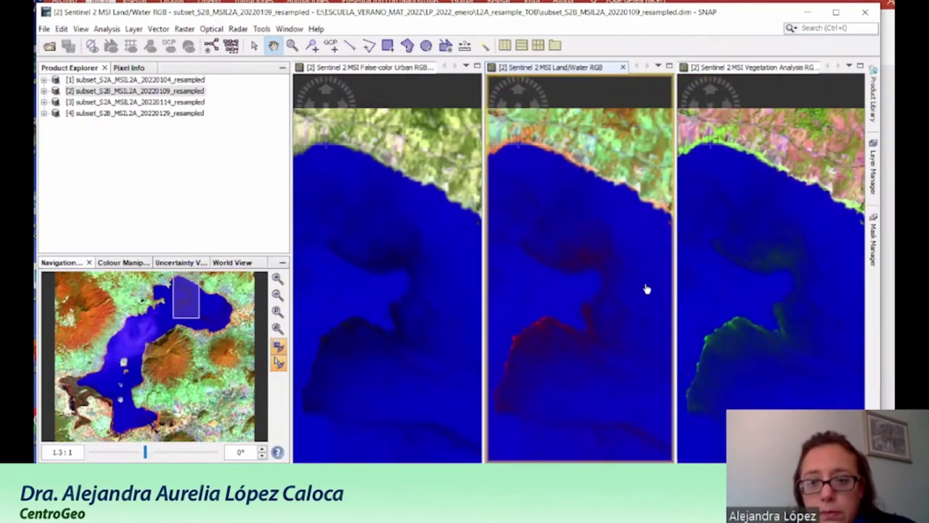
scroll(628, 323, down, 2)
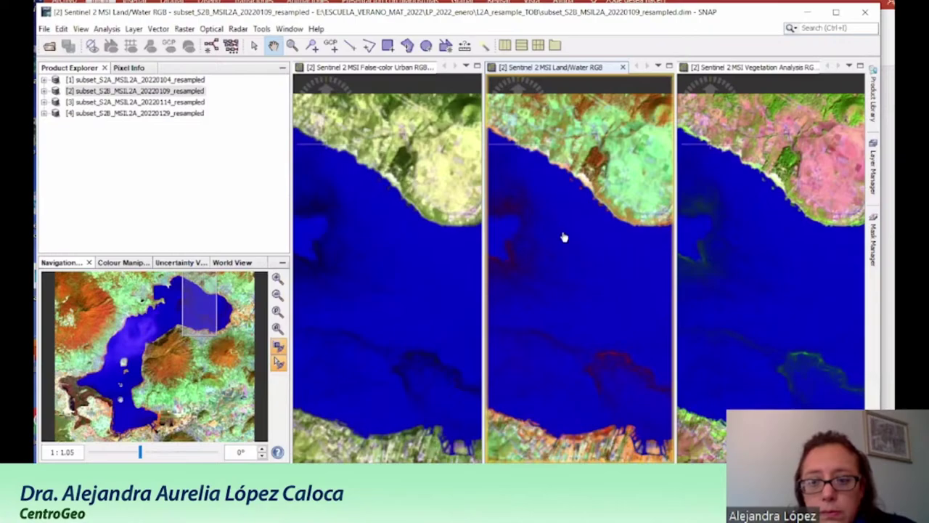
scroll(610, 312, down, 3)
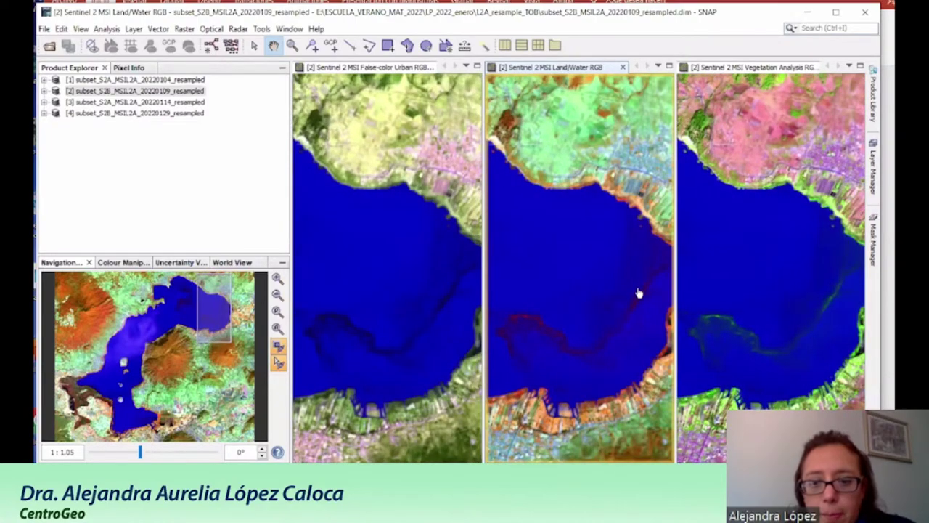
drag(639, 293, 585, 296)
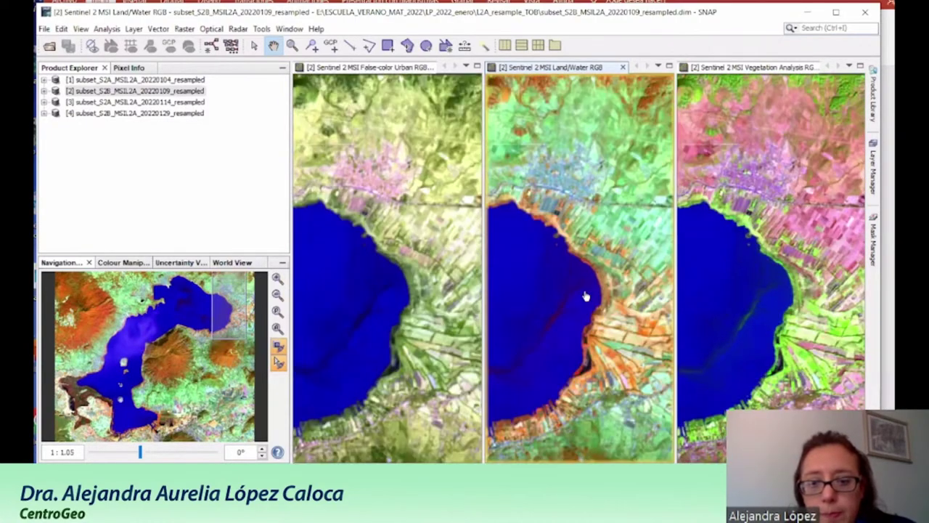
scroll(592, 296, down, 2)
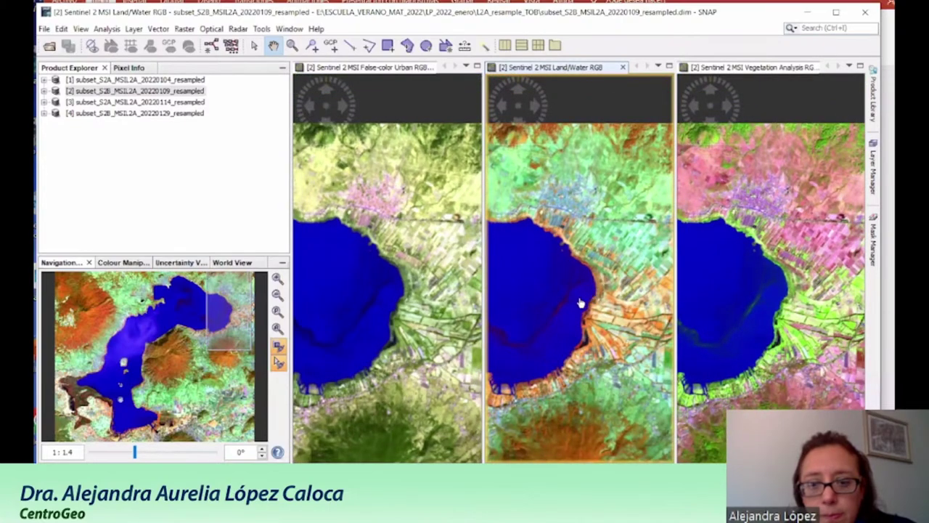
drag(656, 312, 624, 246)
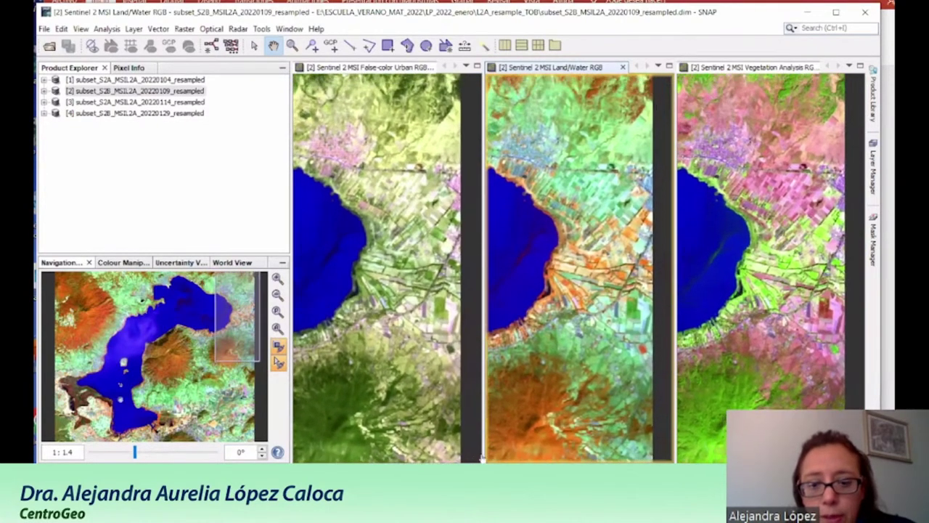
scroll(662, 325, up, 5)
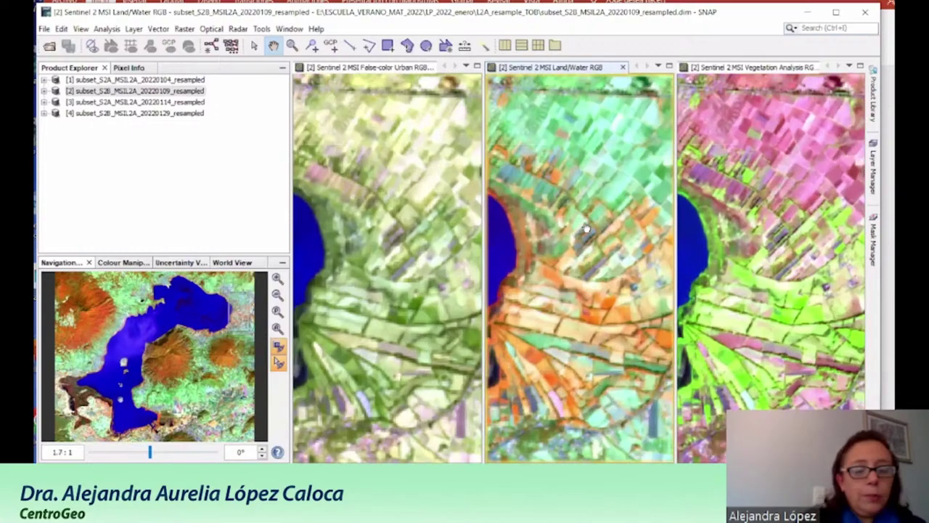
scroll(586, 230, up, 3)
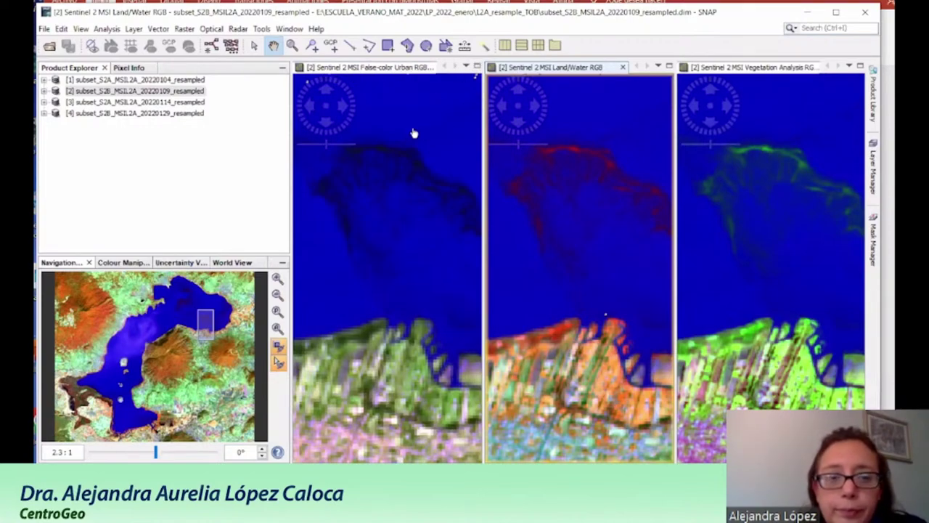
click(385, 118)
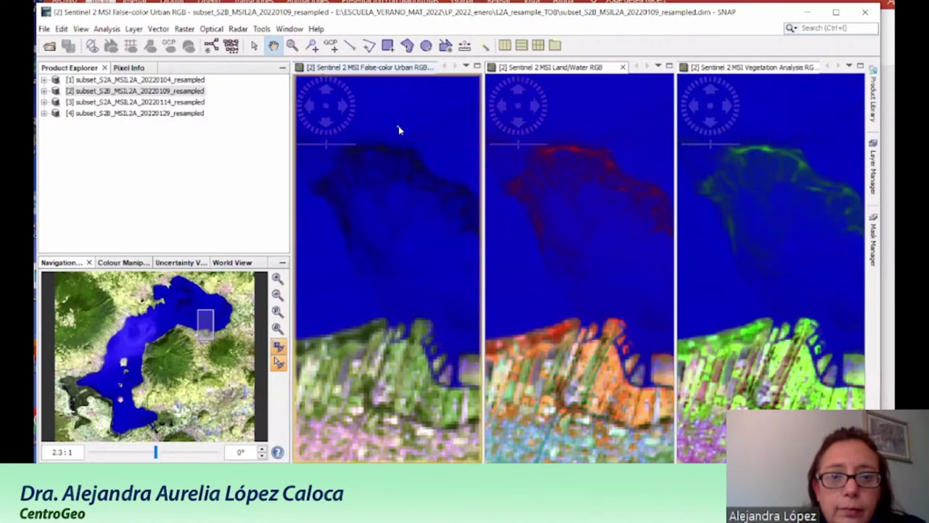
right_click(398, 129)
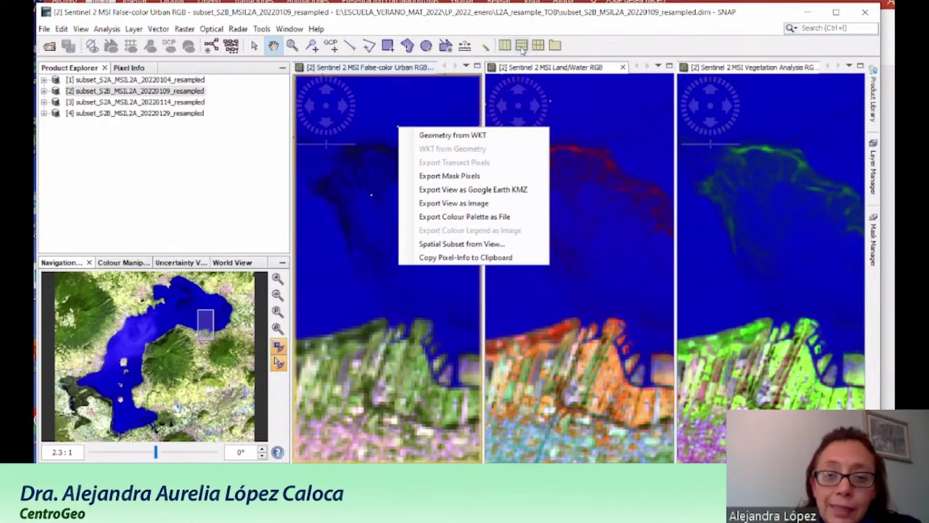
Step: Rearrange the views as stacked rows, then two above one, and pan them over the lake
click(521, 46)
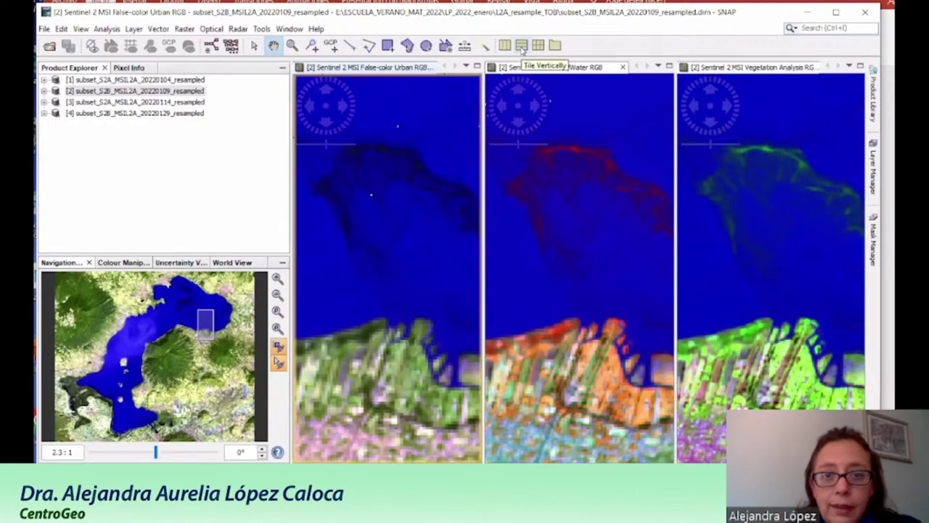
click(522, 46)
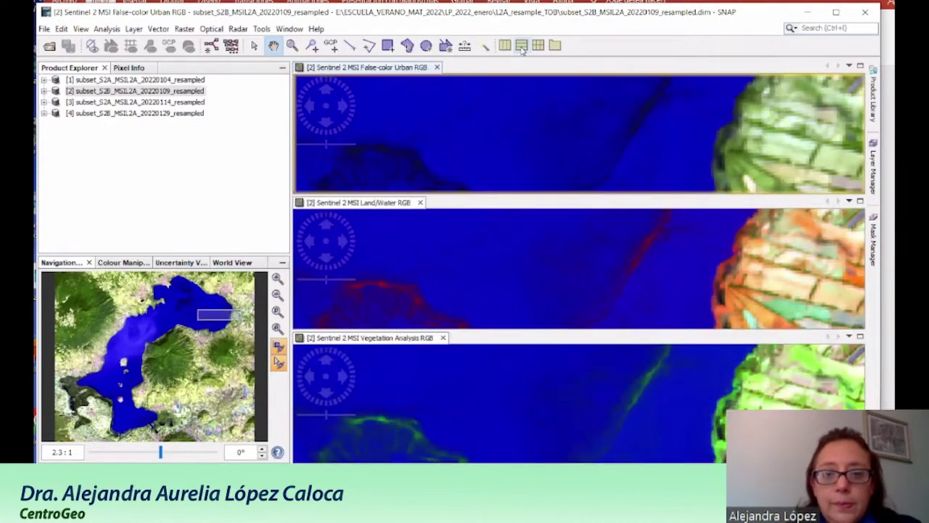
scroll(495, 128, up, 3)
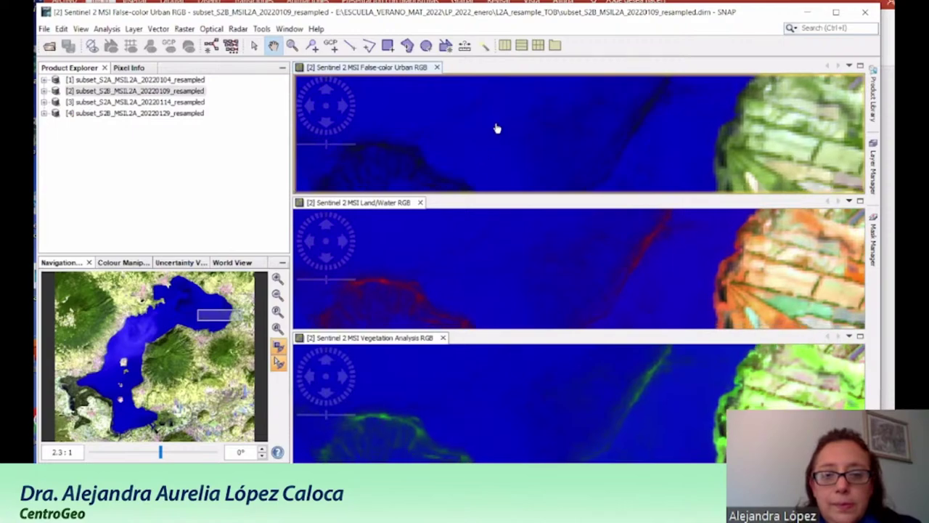
scroll(527, 268, up, 2)
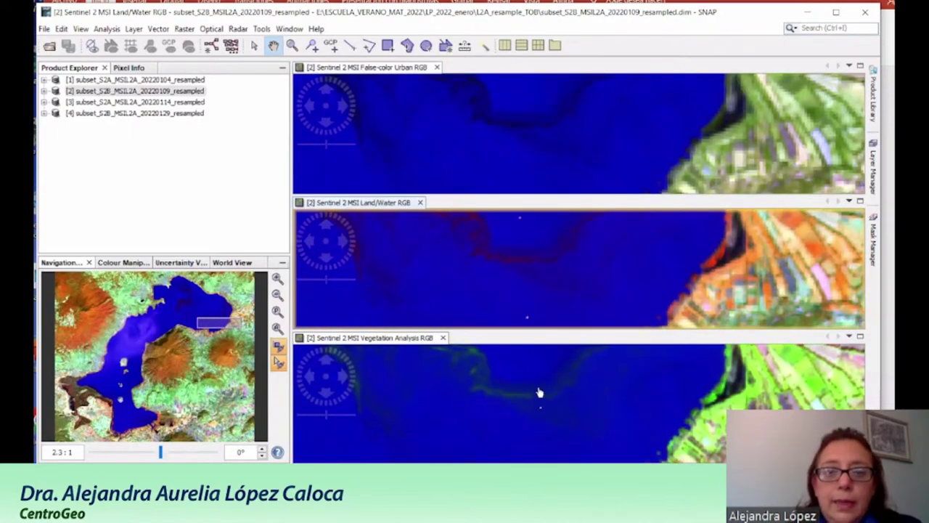
scroll(541, 399, up, 2)
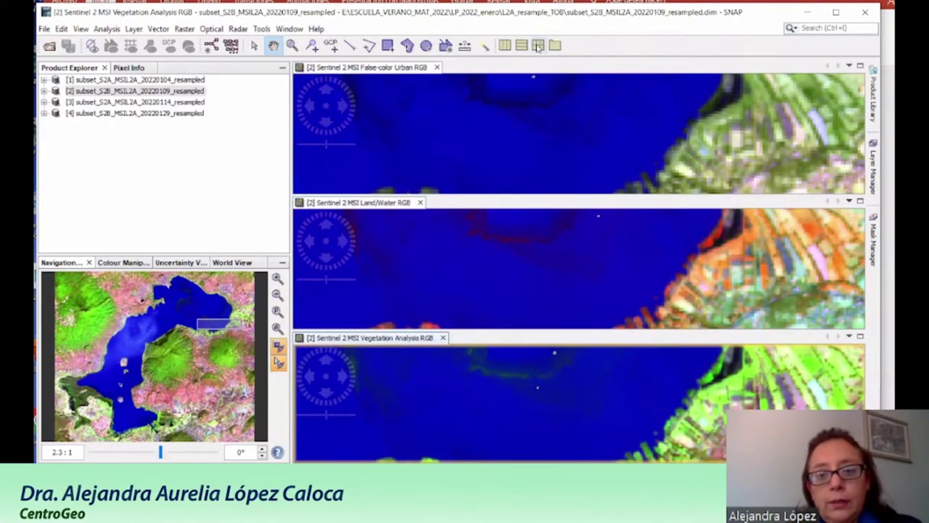
click(538, 45)
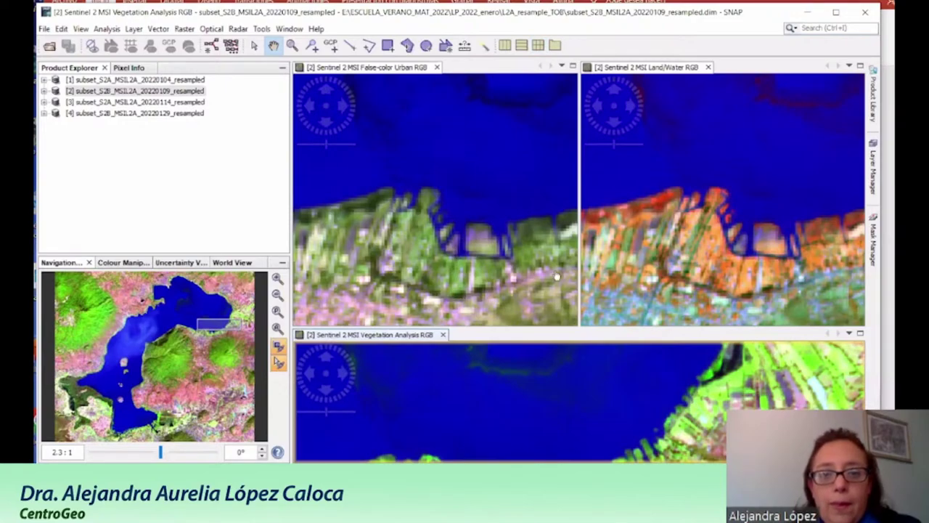
drag(532, 364, 457, 269)
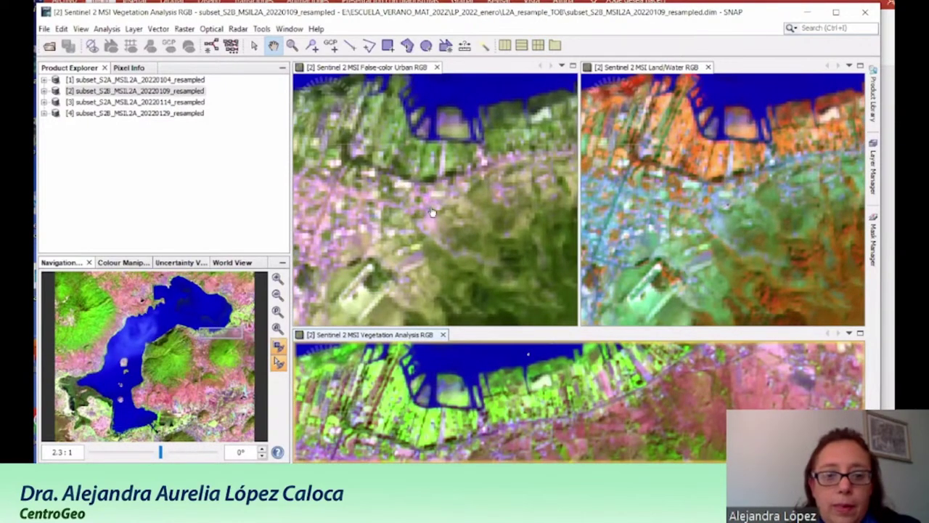
drag(432, 211, 565, 372)
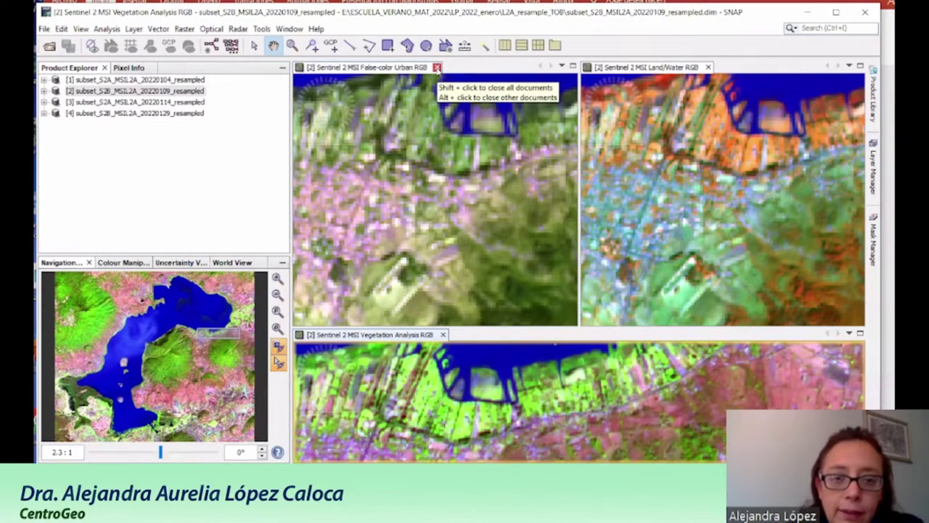
Step: Close the False-color Urban, Land/Water and Vegetation Analysis views
click(436, 68)
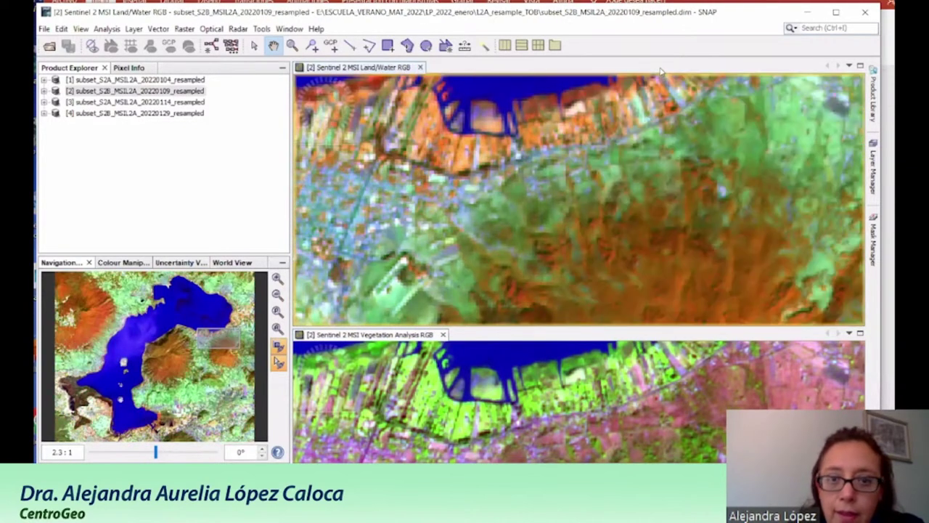
click(420, 67)
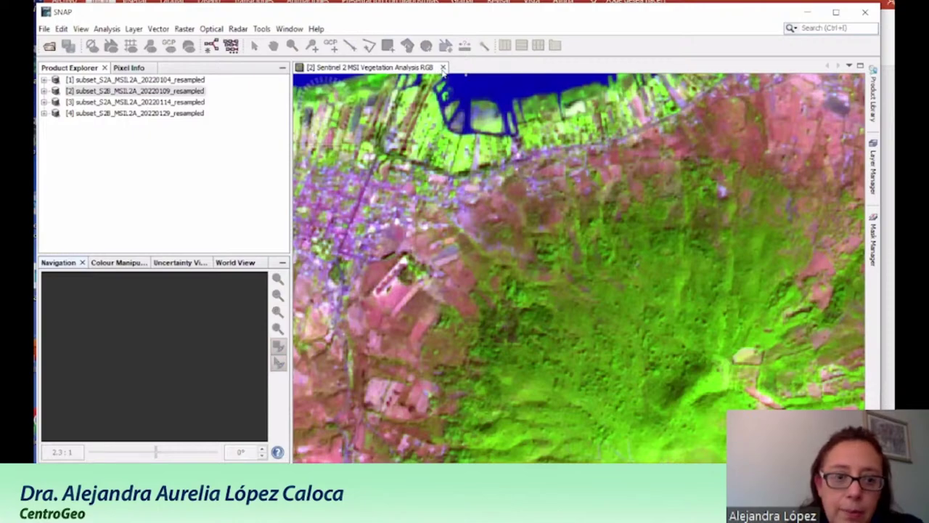
click(443, 68)
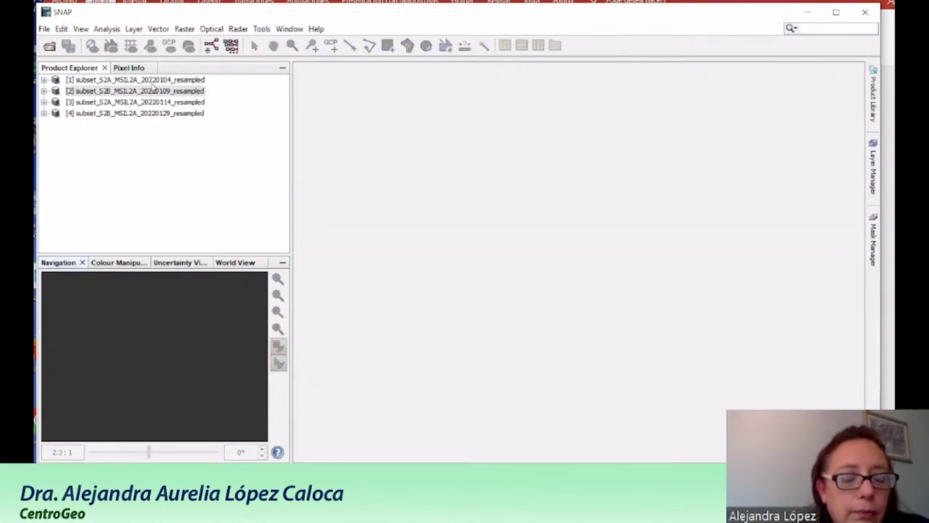
Step: Open an RGB view of the 20220104 product with the Sentinel 2 MSI Land/Water profile
click(154, 82)
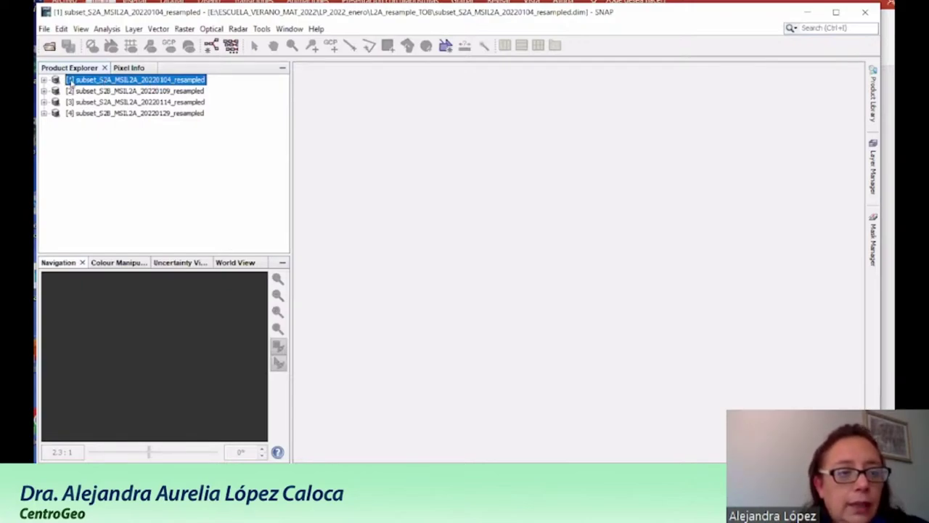
right_click(94, 86)
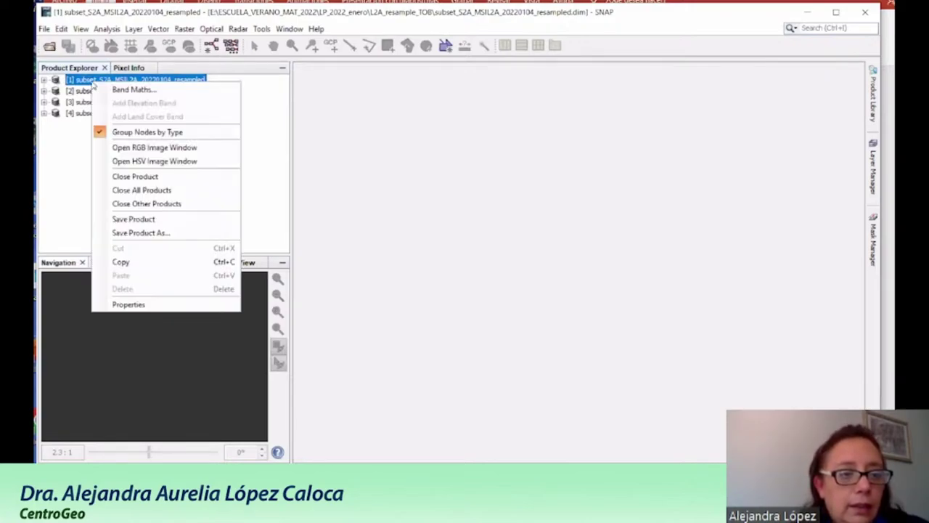
click(144, 149)
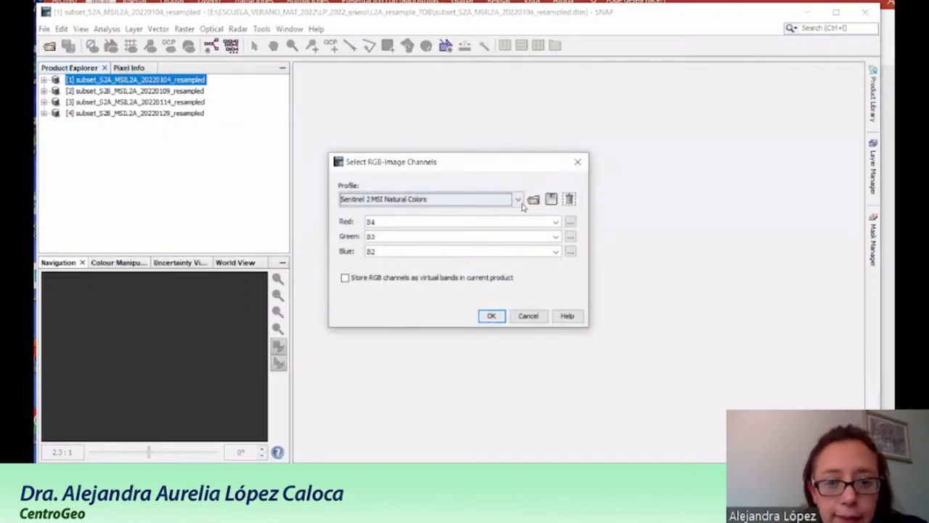
click(517, 201)
scroll(462, 264, down, 1)
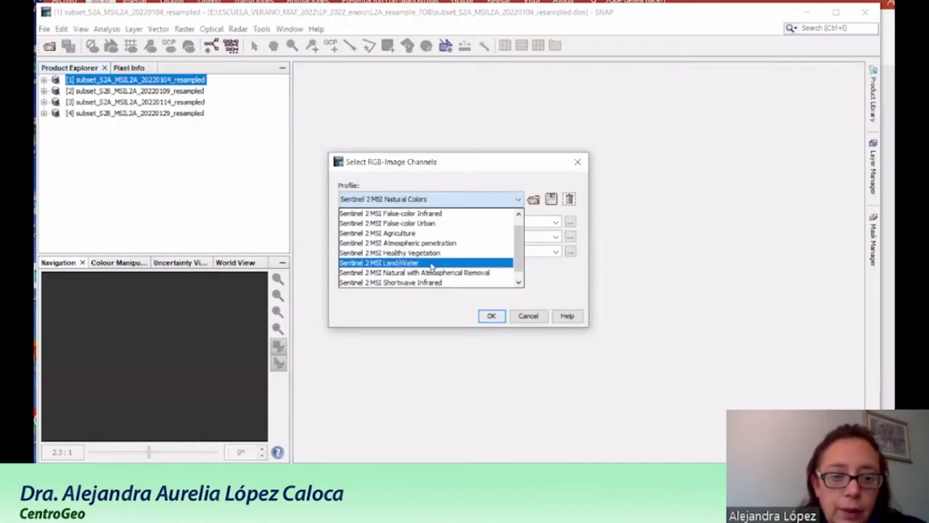
click(432, 267)
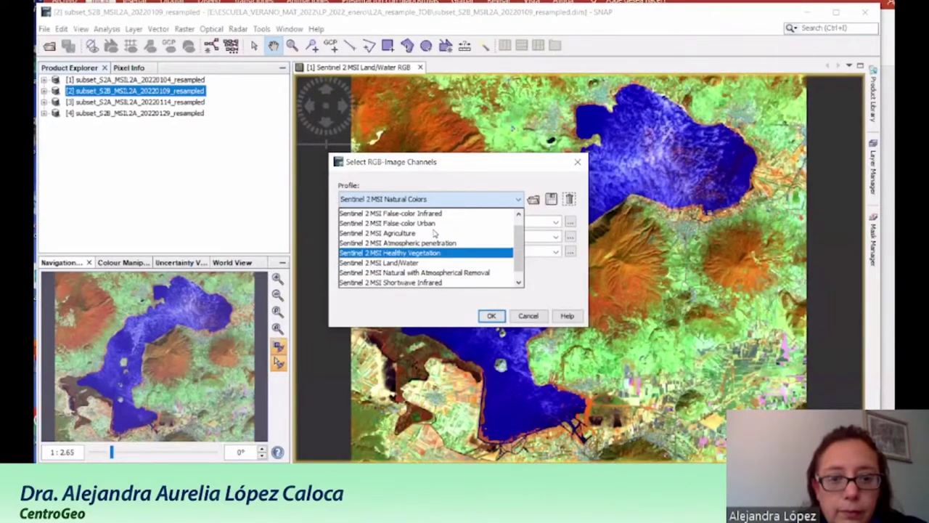
Step: Open the 20220109 product's Land/Water RGB view and move the SNAP window slightly higher
click(429, 263)
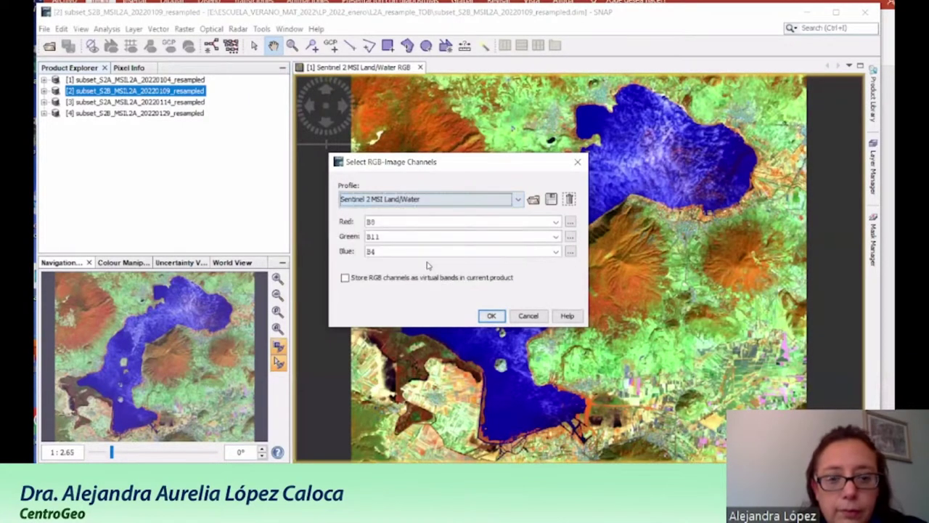
click(491, 317)
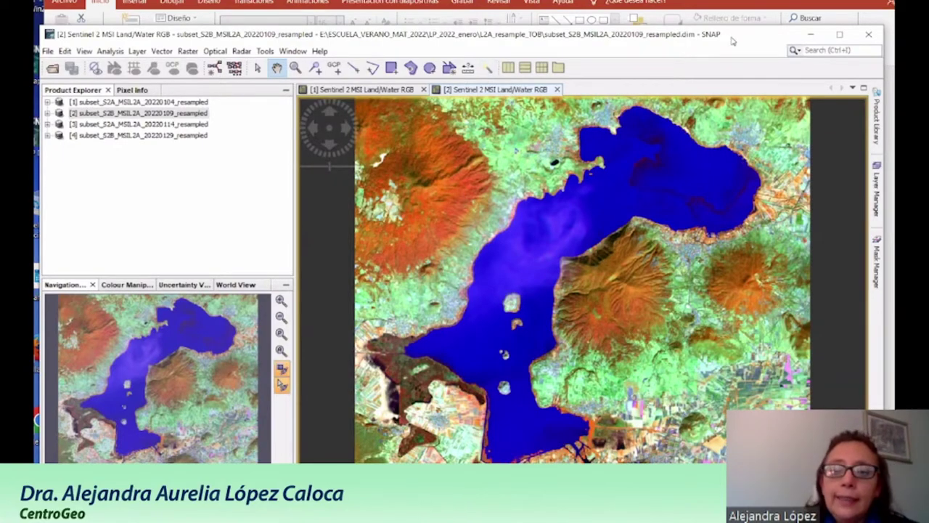
drag(734, 42, 734, 29)
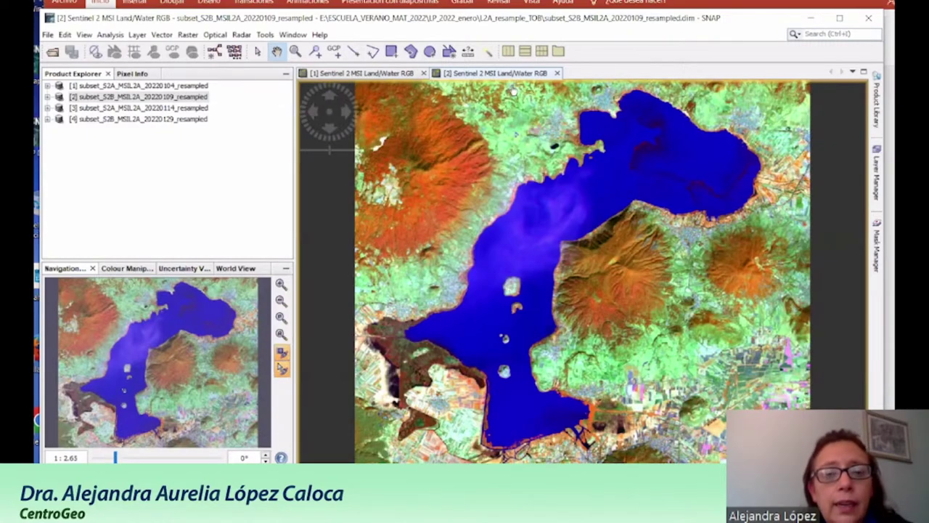
Step: Open a Sentinel 2 MSI Land/Water RGB view of product [3] 20220114
click(175, 109)
click(176, 108)
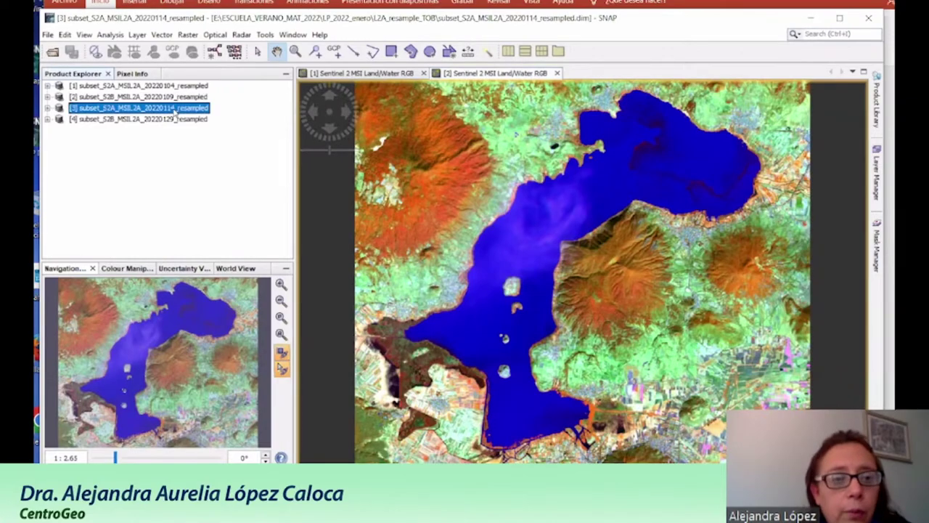
right_click(175, 113)
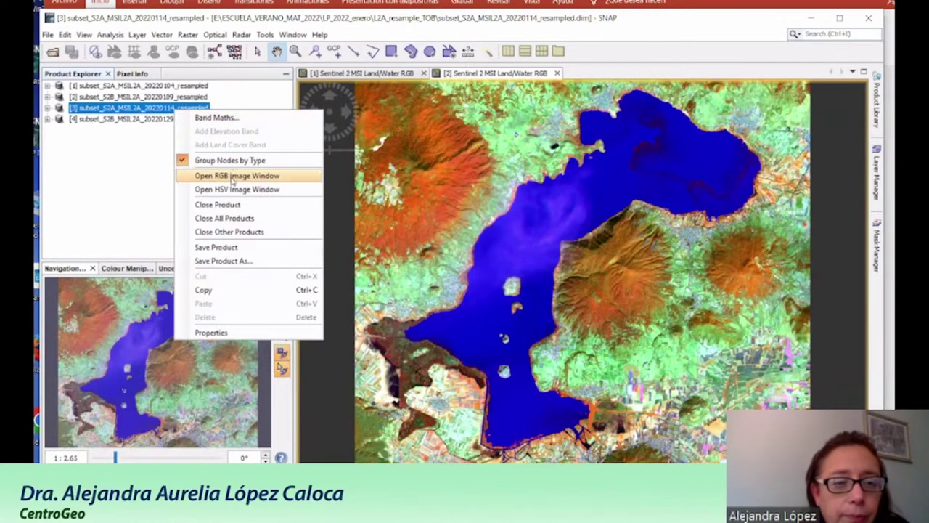
click(250, 175)
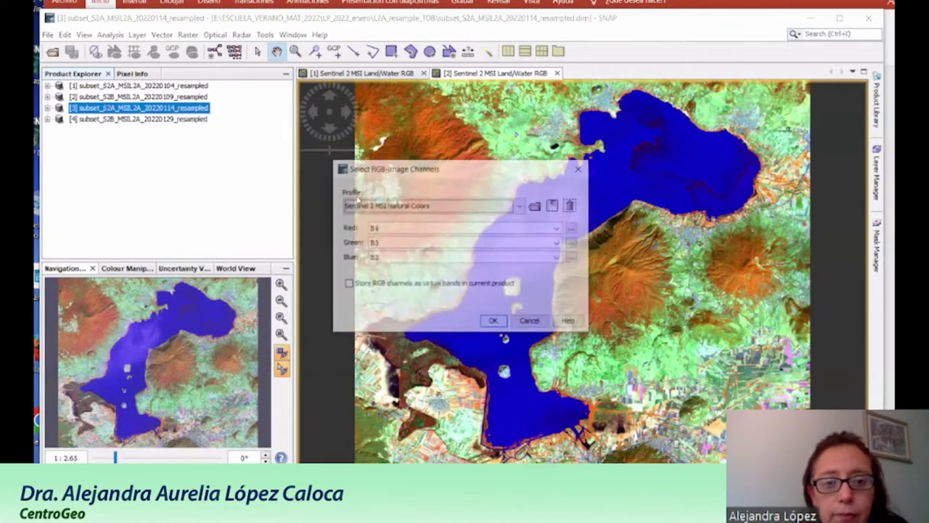
click(511, 207)
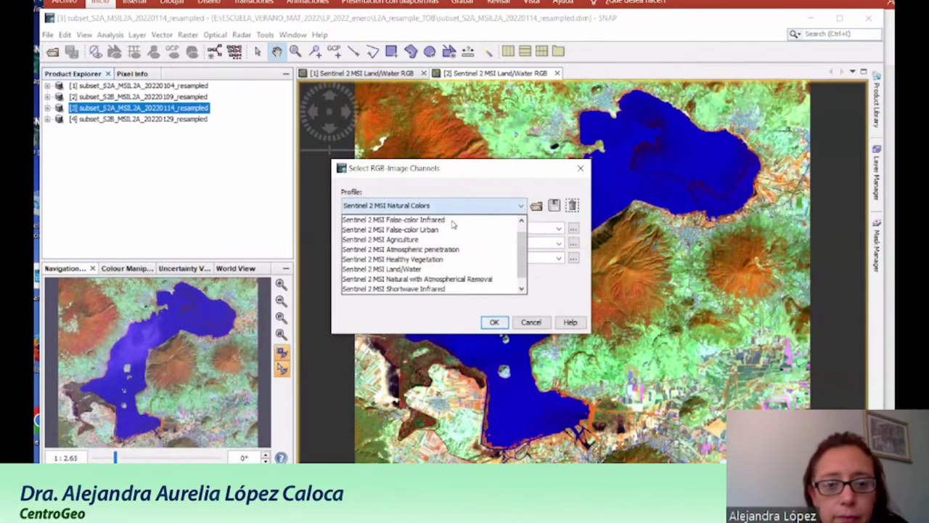
click(413, 269)
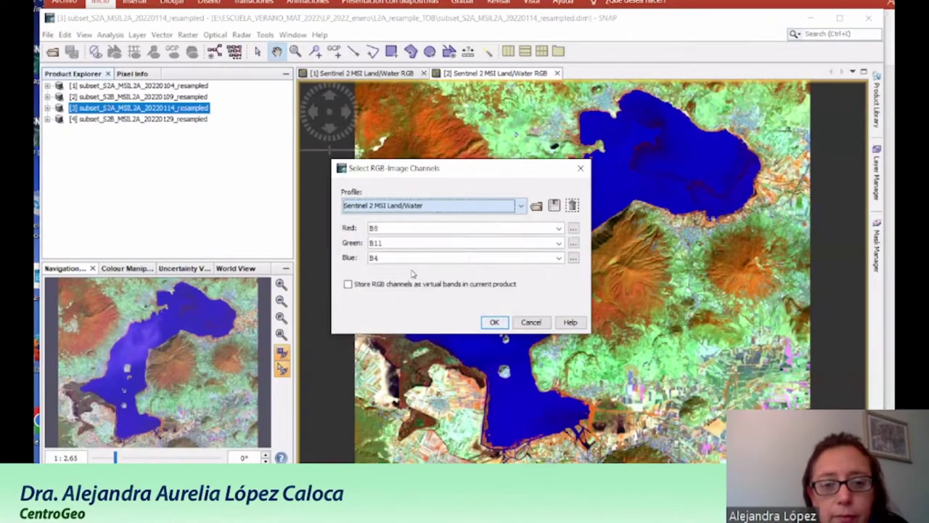
click(493, 324)
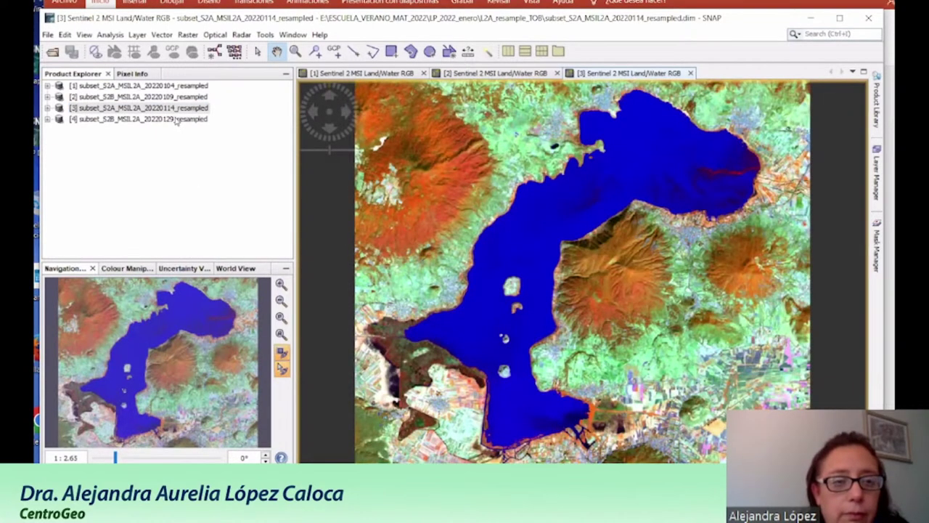
Step: Open a Sentinel 2 MSI Land/Water RGB view of product [4] 20220129
right_click(175, 120)
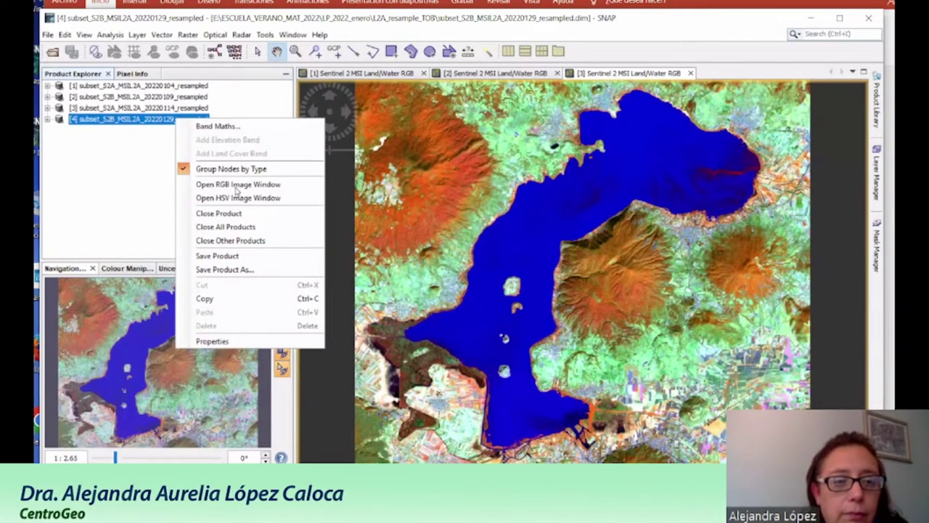
click(238, 184)
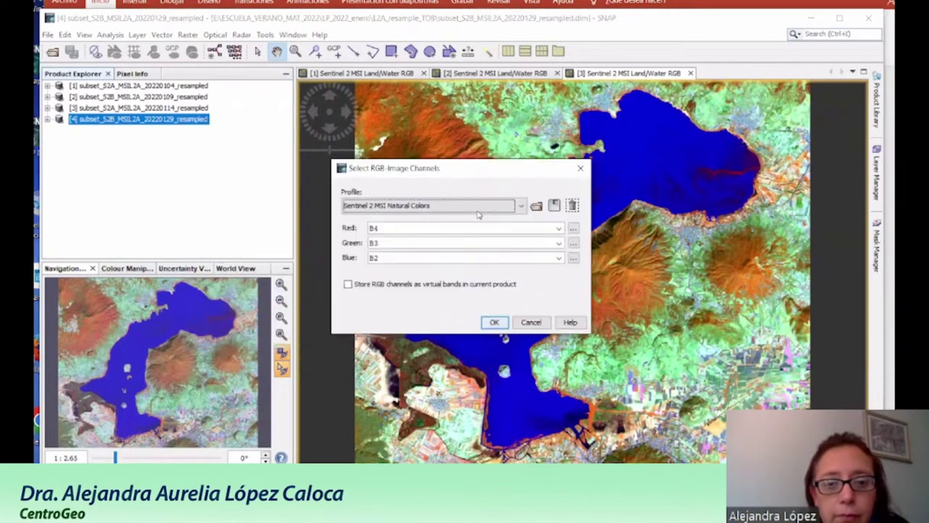
click(519, 207)
click(463, 279)
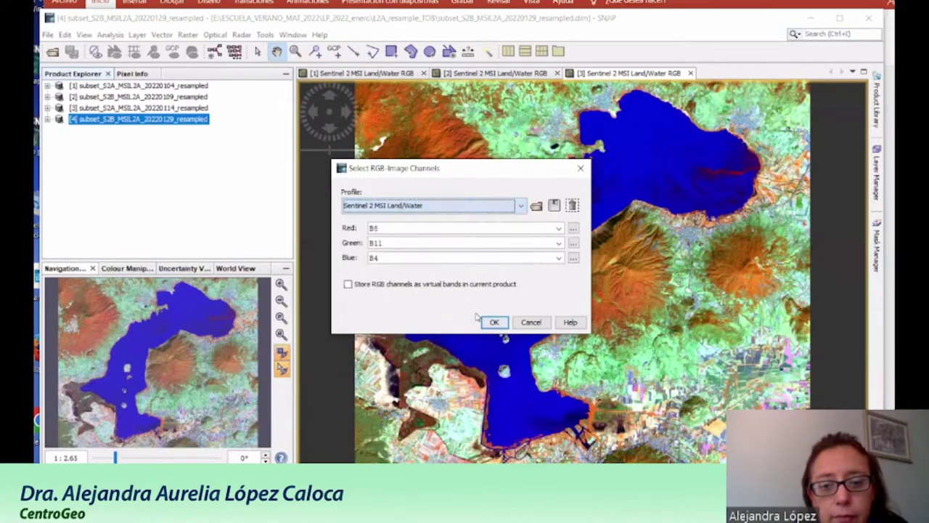
click(493, 322)
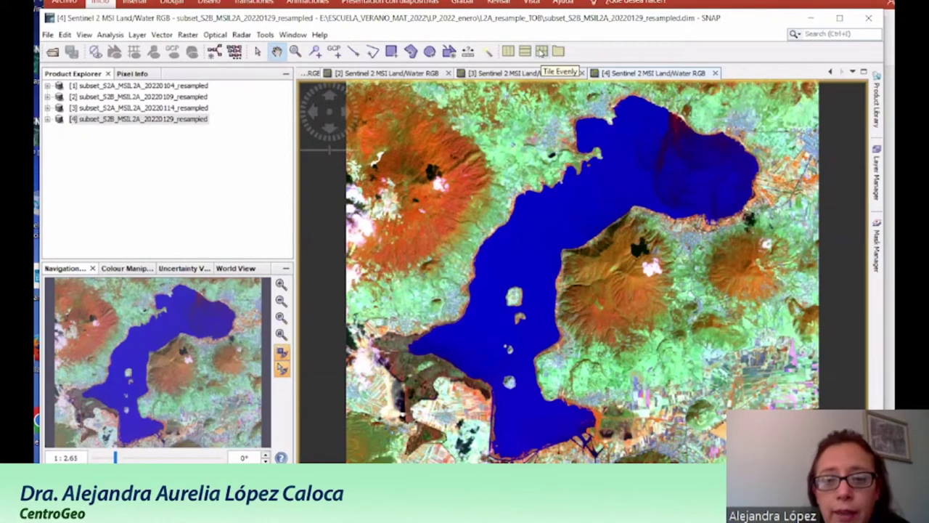
Step: Tile the four views evenly in a 2x2 grid and centre them on the lake and volcano
click(541, 51)
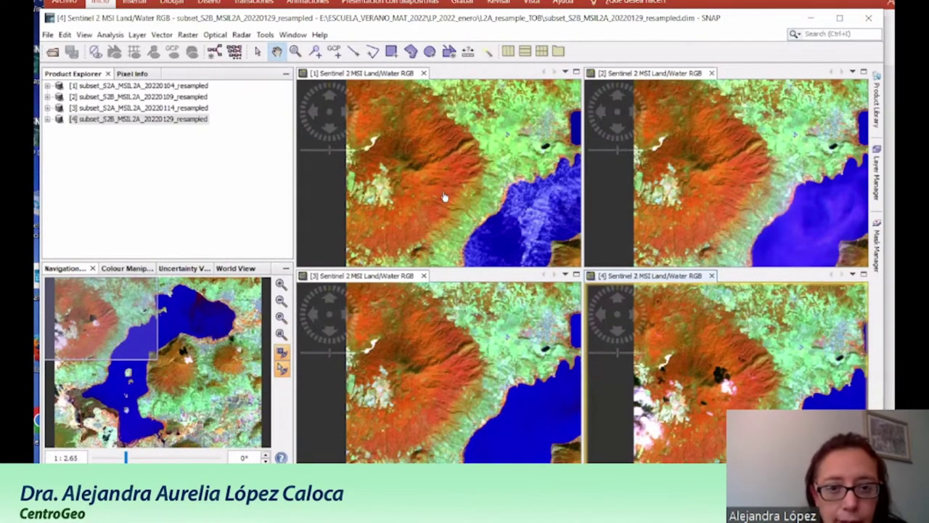
click(514, 213)
drag(121, 331, 150, 349)
click(201, 387)
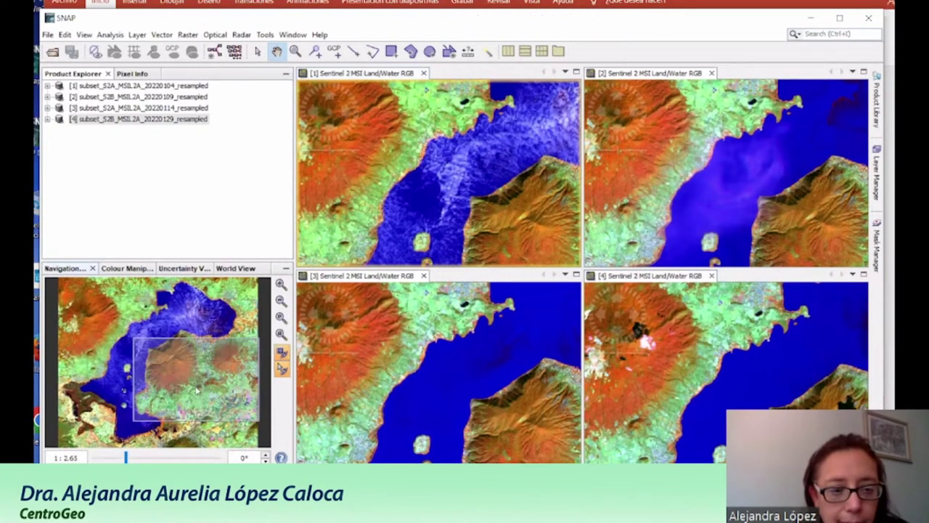
click(136, 343)
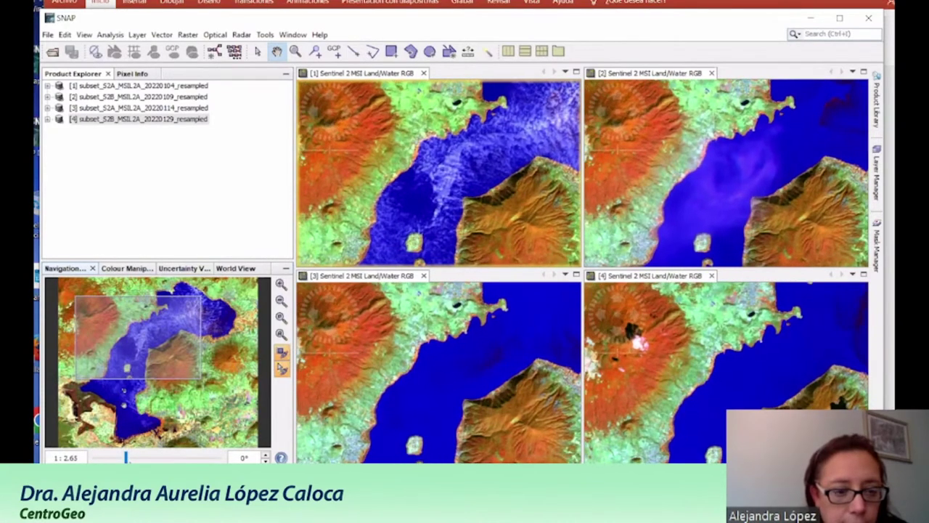
scroll(450, 207, down, 5)
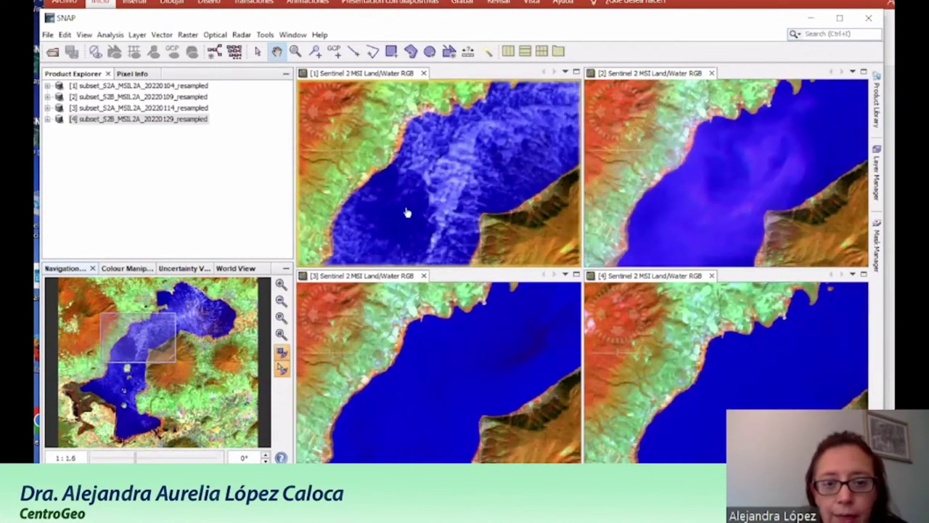
scroll(490, 192, down, 2)
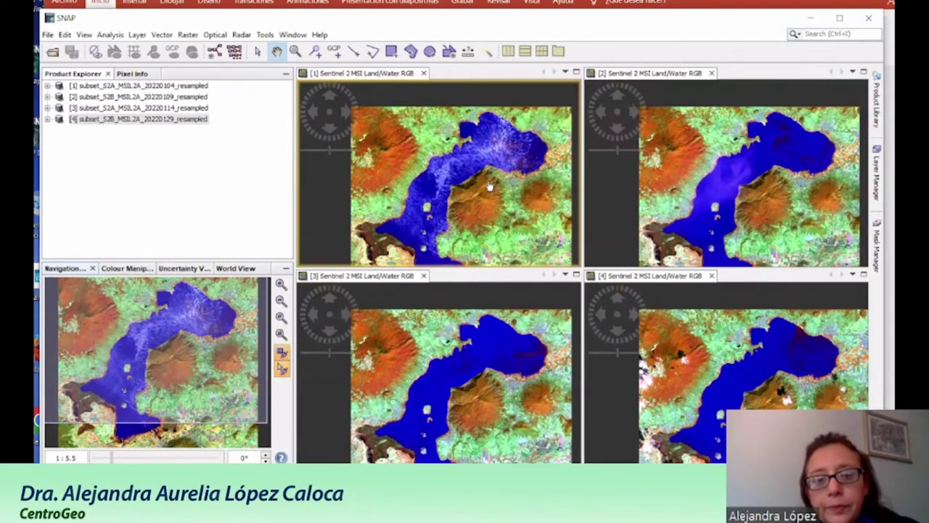
Step: Pan the synced views around the lake's coasts and town, settling on the northern shore
drag(440, 180, 426, 166)
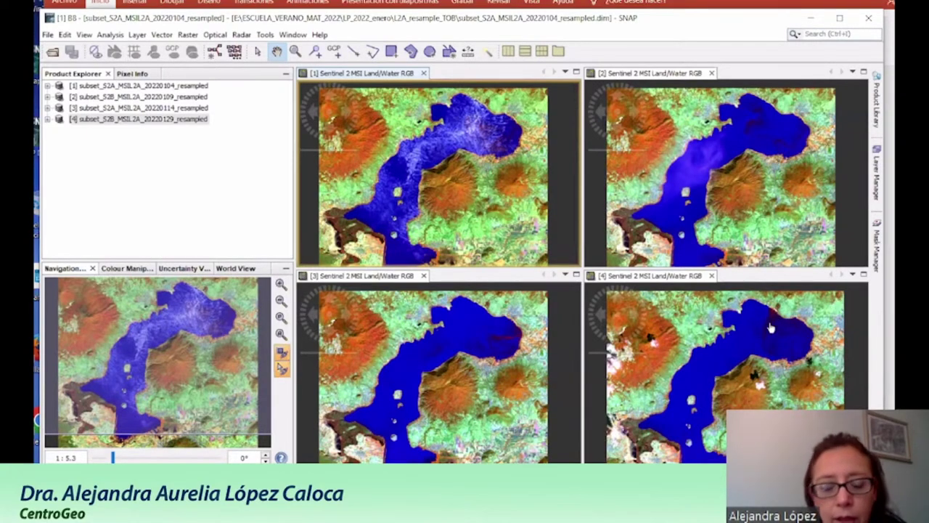
click(80, 419)
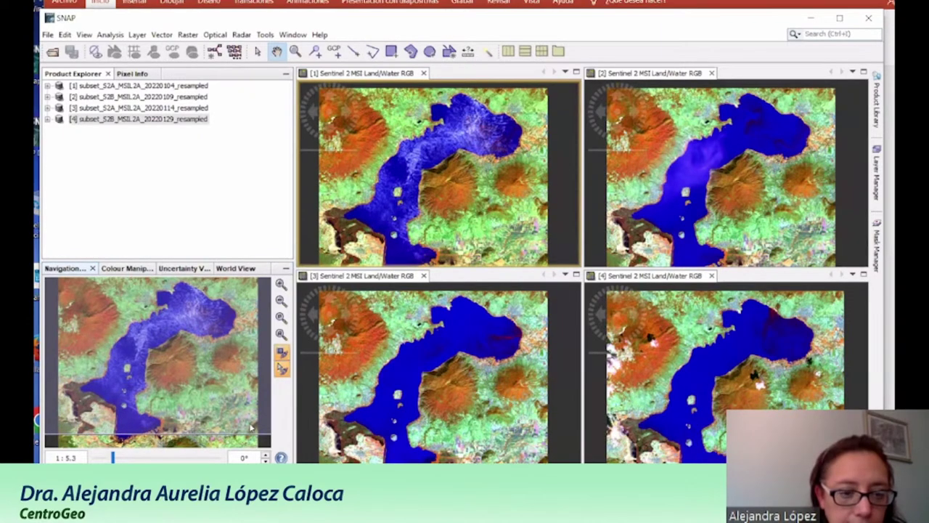
drag(246, 410, 236, 412)
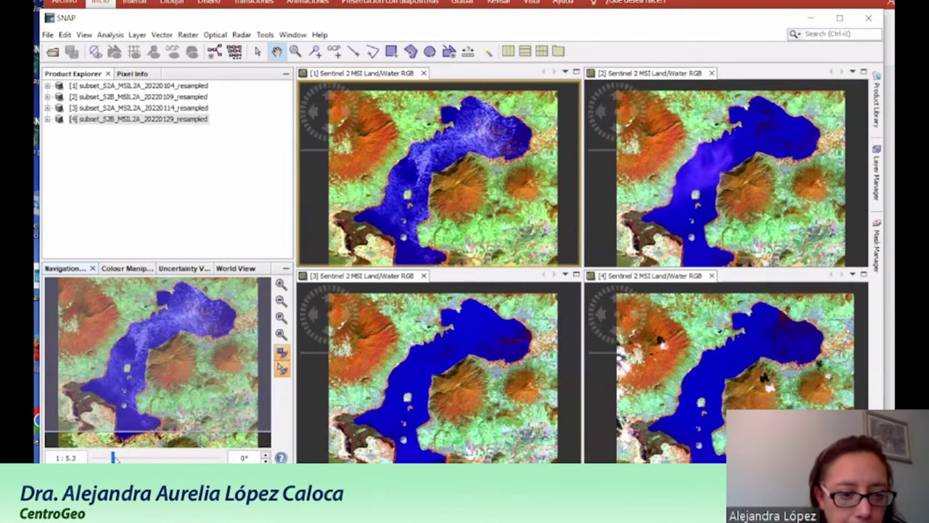
scroll(170, 352, up, 5)
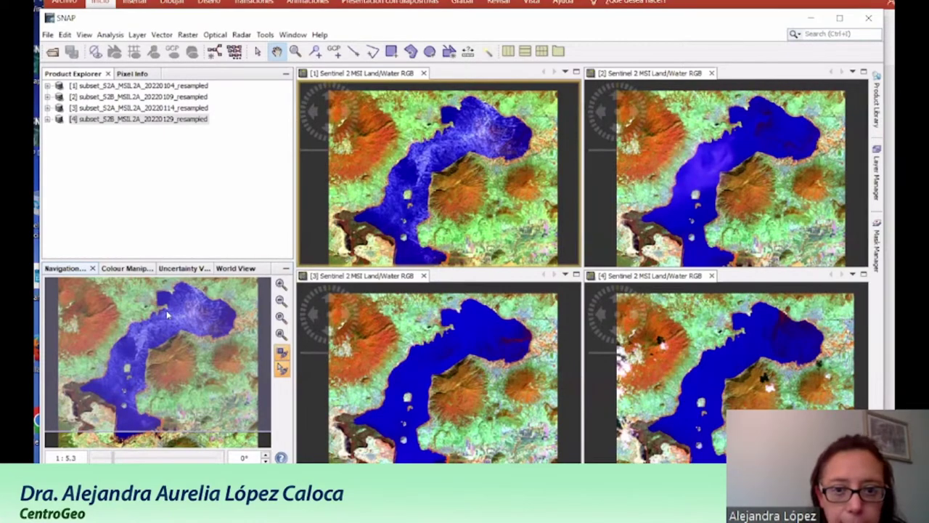
click(174, 297)
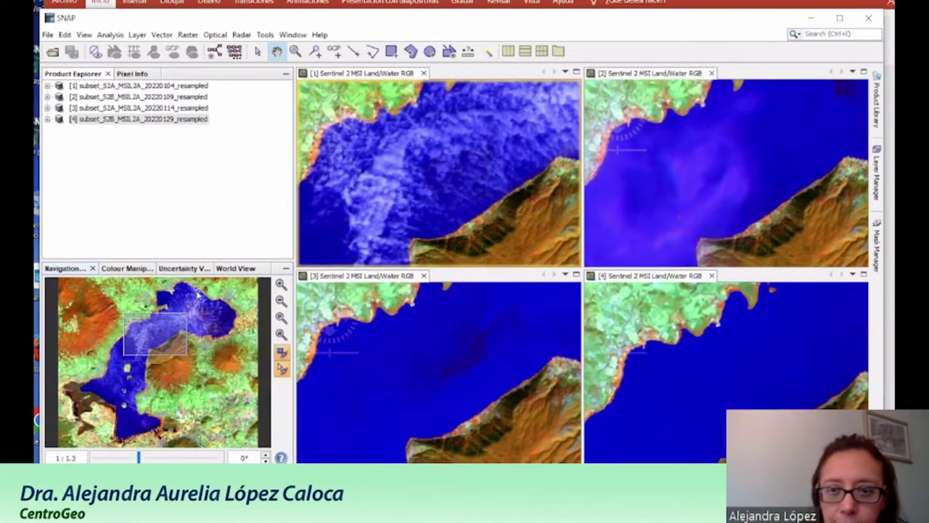
drag(167, 312, 175, 303)
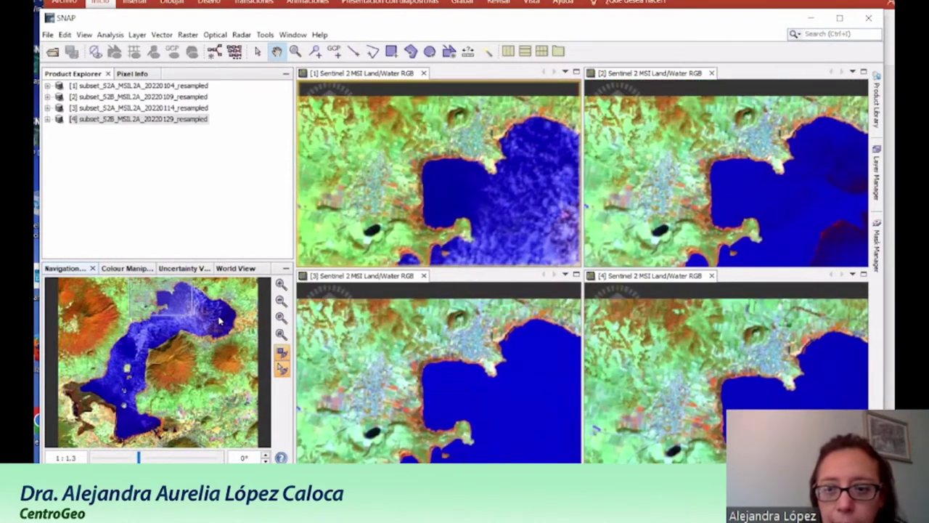
click(220, 319)
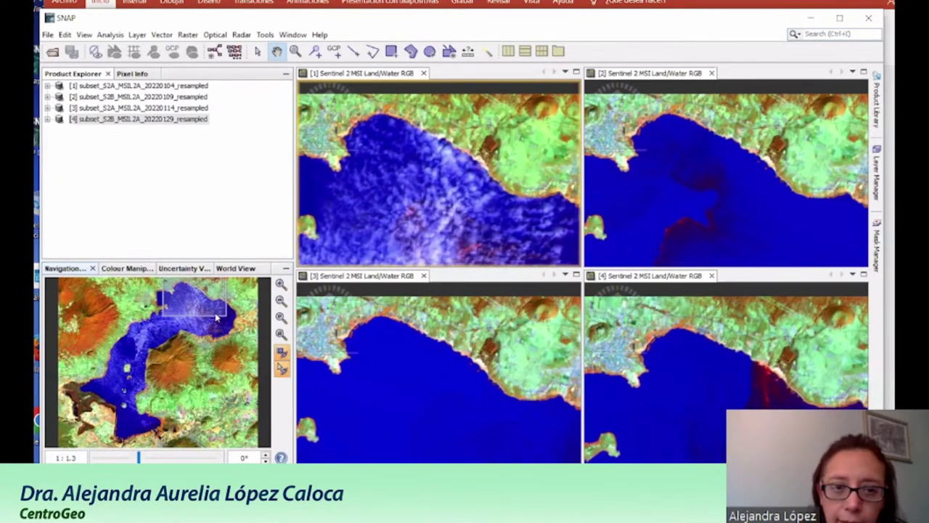
click(216, 317)
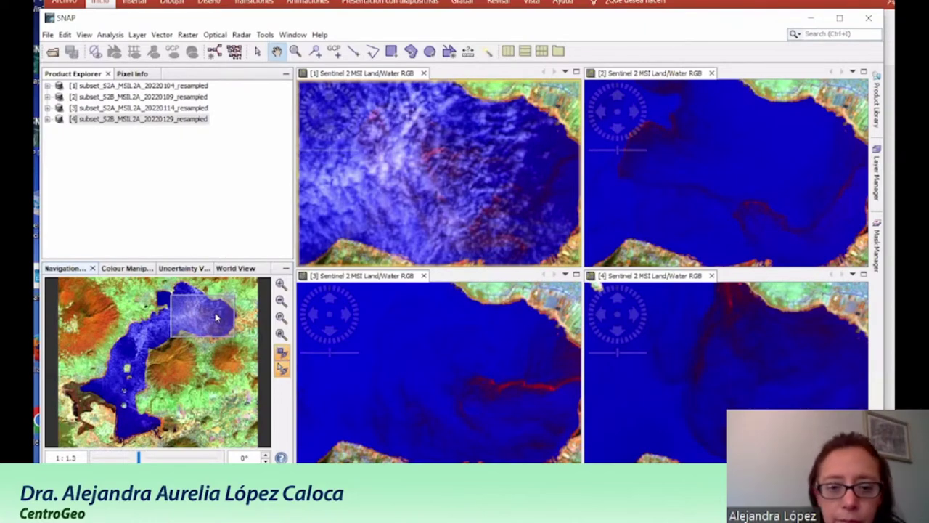
drag(216, 317, 155, 335)
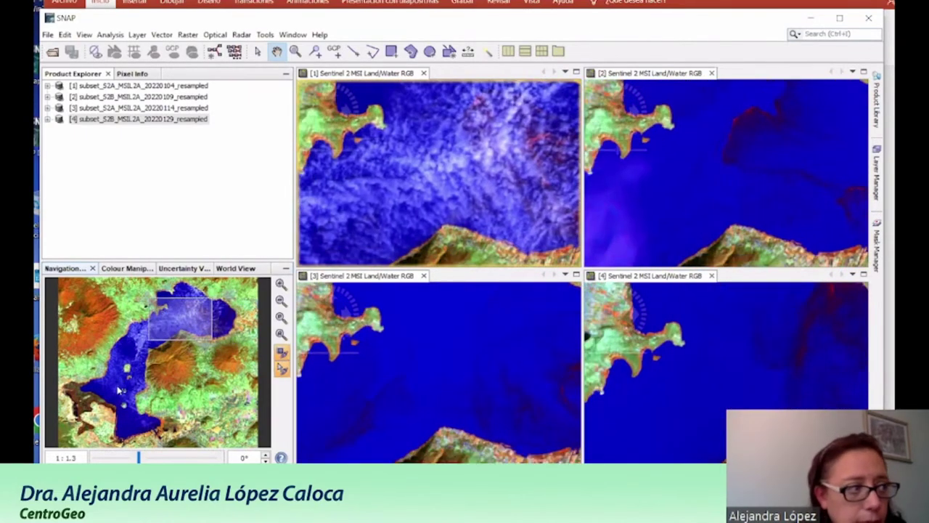
drag(120, 391, 118, 361)
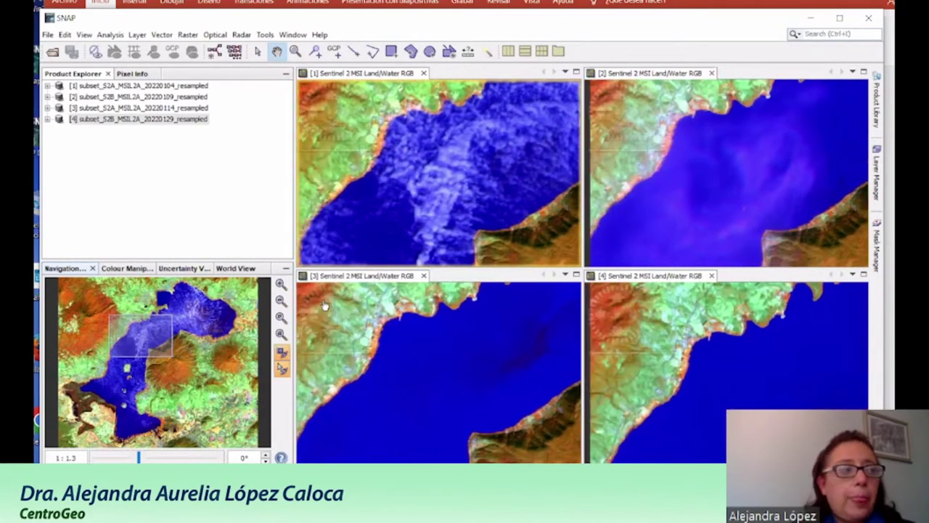
drag(326, 306, 326, 307)
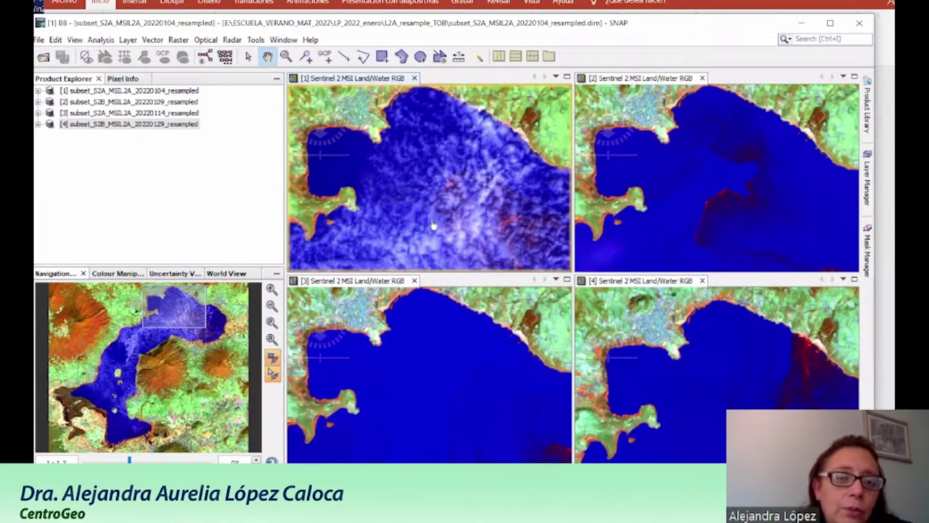
Step: Zoom all four linked views into the bay's water, then out to the lake's northeastern arm
drag(475, 197, 479, 180)
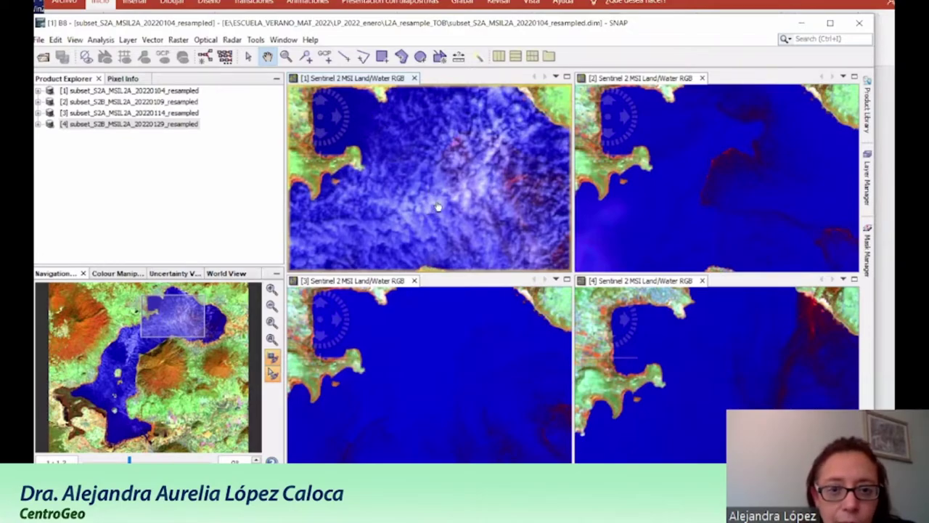
scroll(443, 205, up, 6)
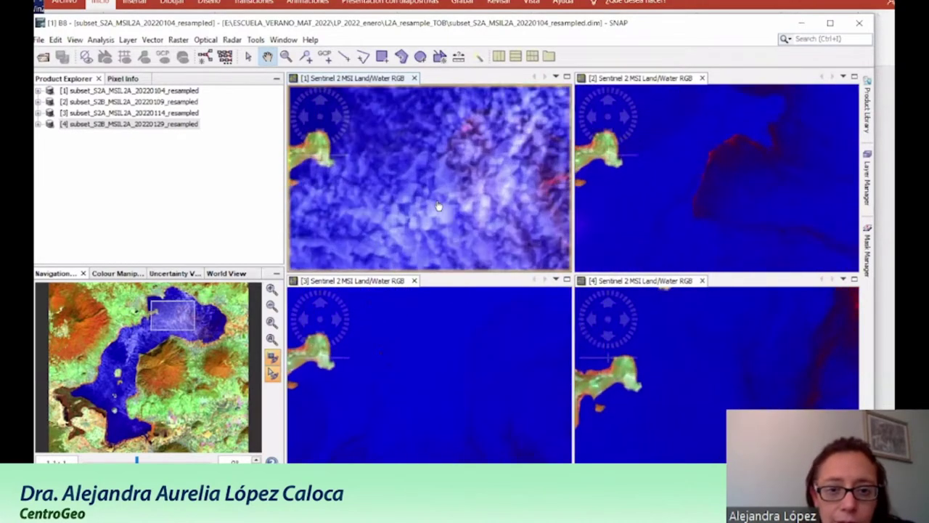
scroll(446, 190, up, 4)
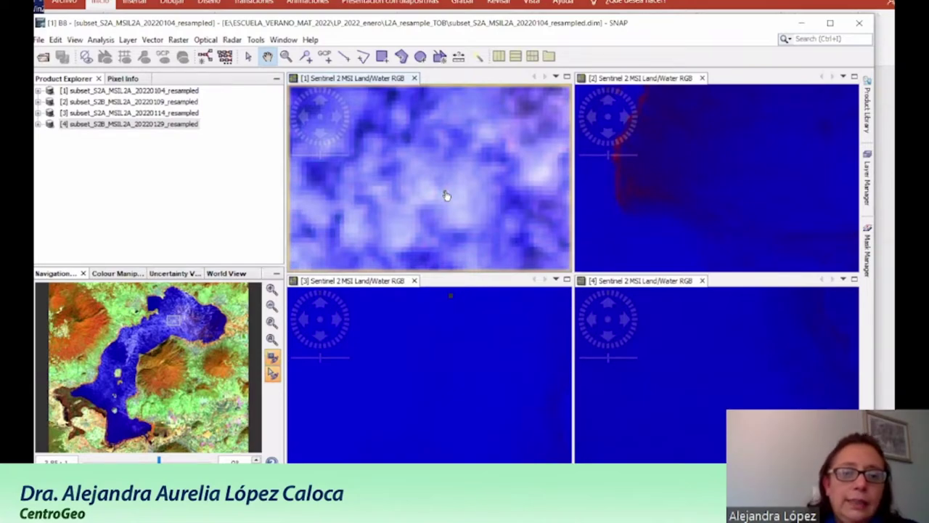
scroll(446, 195, down, 5)
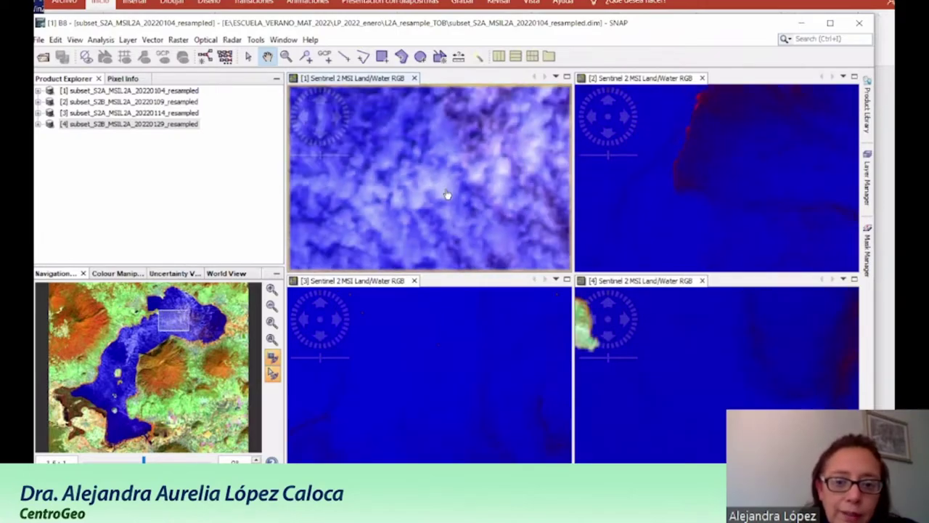
scroll(446, 195, down, 4)
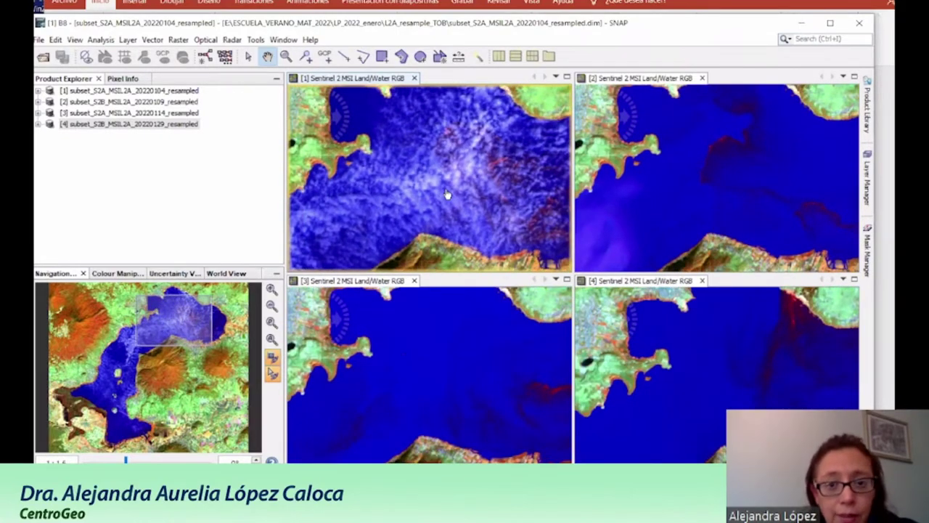
scroll(447, 194, down, 3)
scroll(396, 209, down, 3)
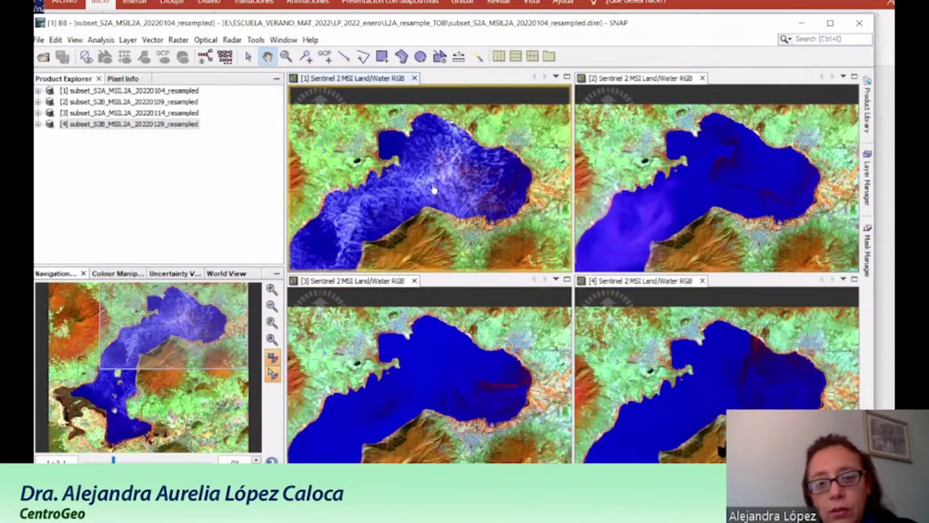
Step: Zoom in and pan the synced views along the volcano ridge, shores and western farm fields
drag(401, 193, 454, 146)
drag(560, 176, 524, 170)
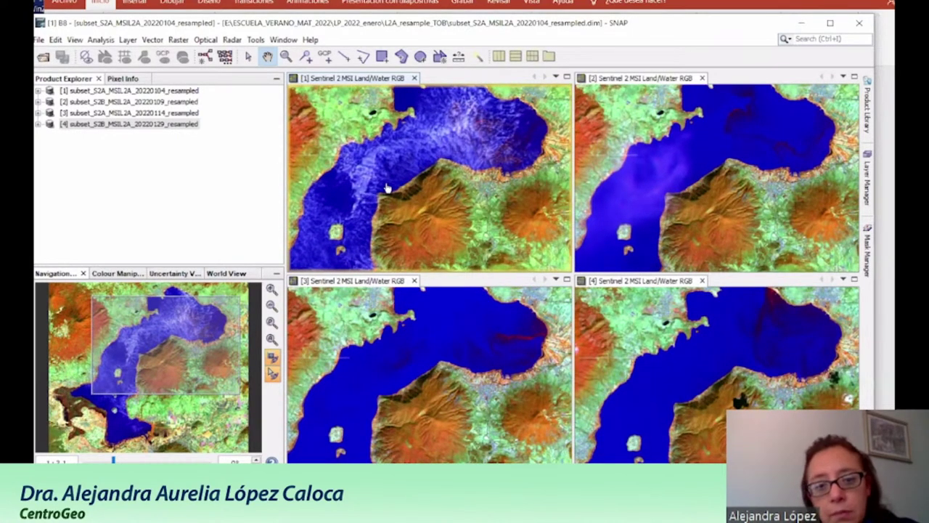
scroll(387, 188, up, 3)
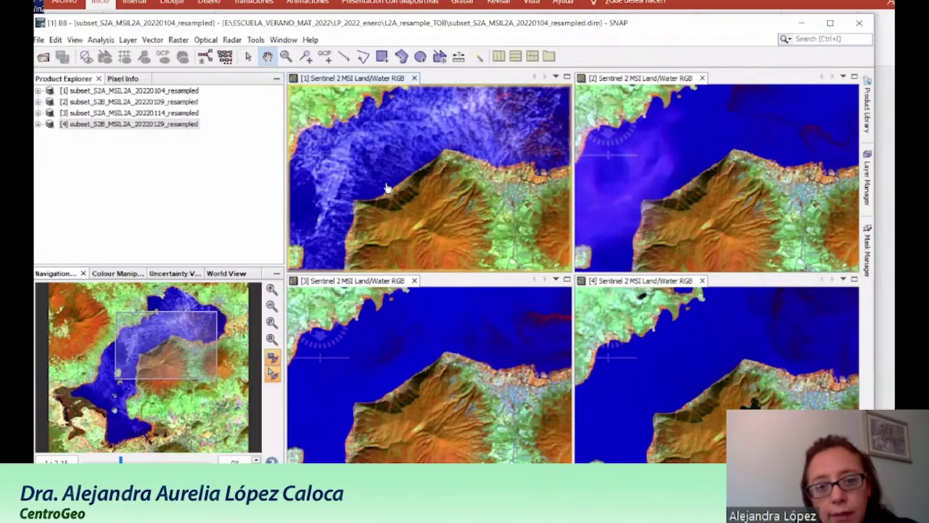
scroll(404, 178, up, 2)
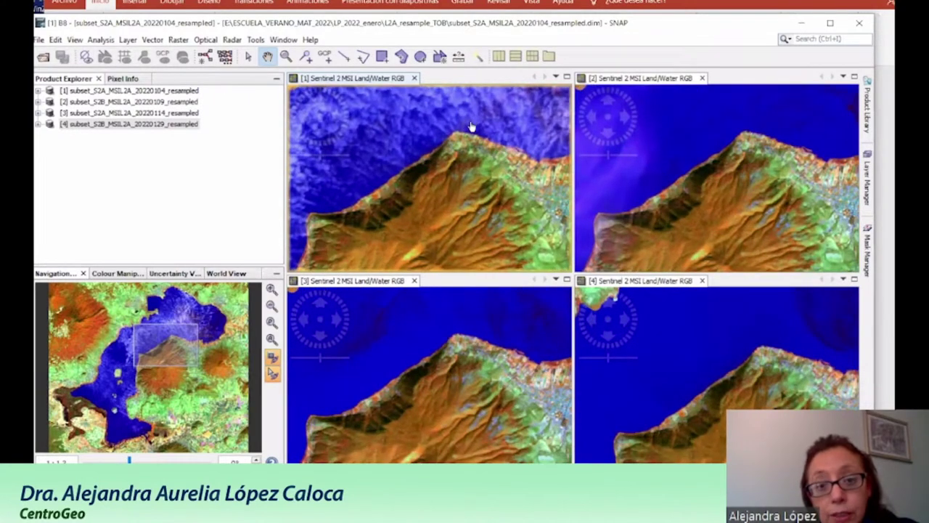
scroll(472, 129, up, 2)
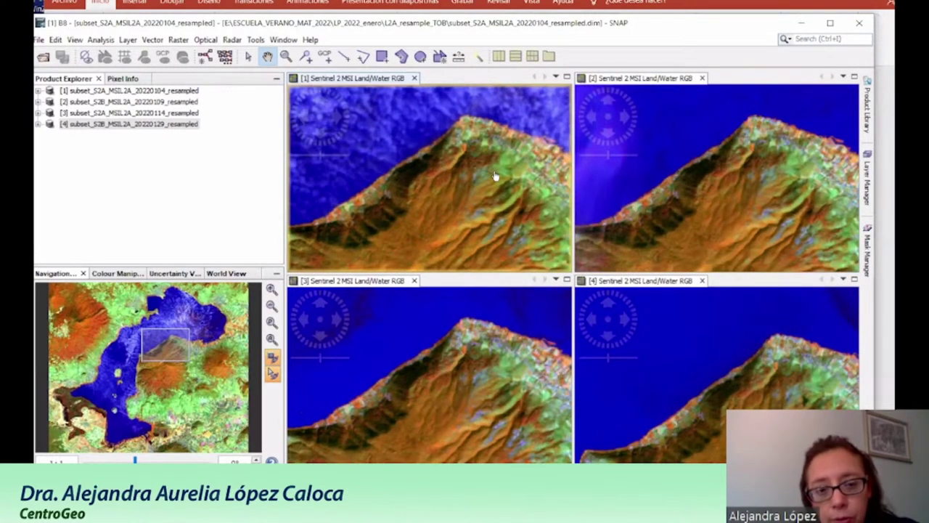
drag(369, 215, 436, 104)
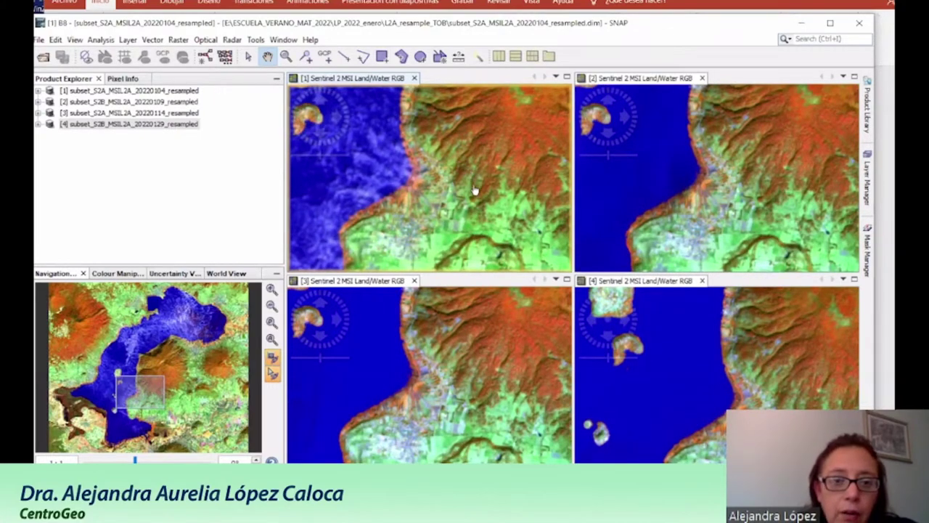
drag(474, 190, 379, 175)
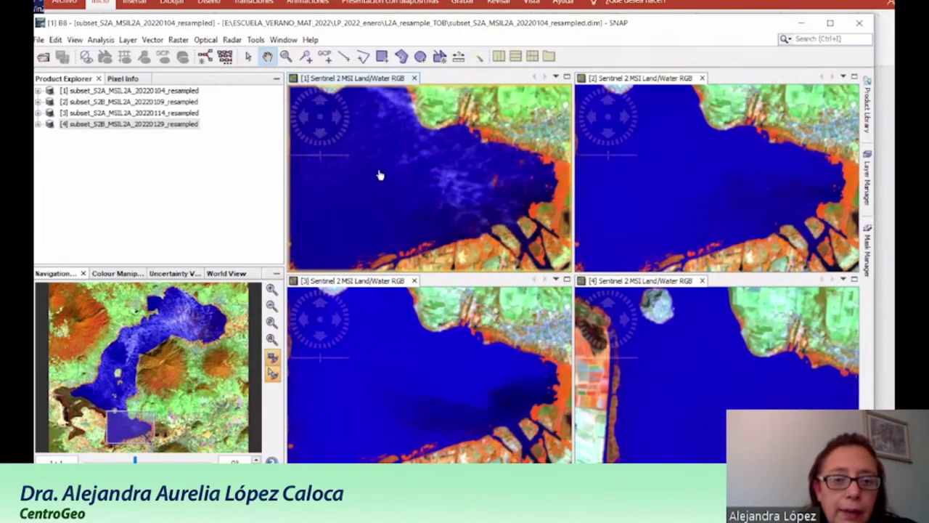
drag(434, 183, 412, 216)
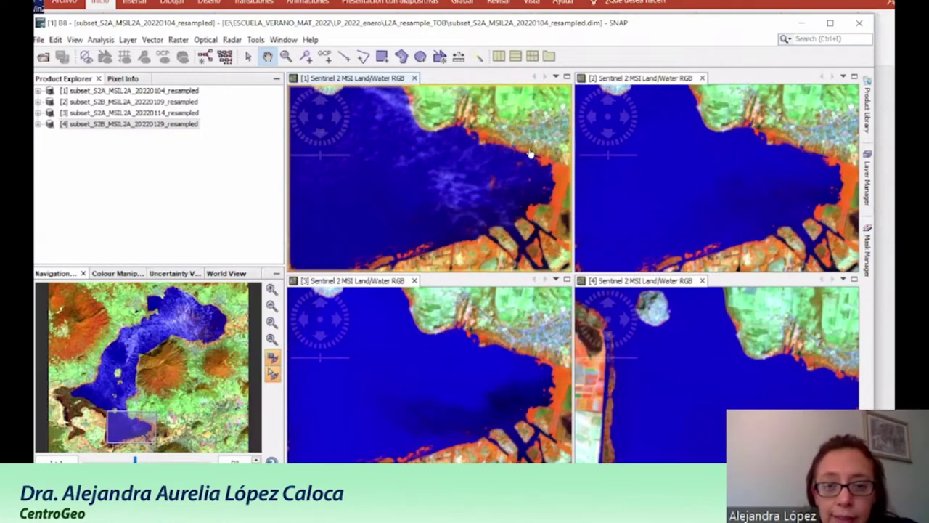
drag(530, 154, 452, 155)
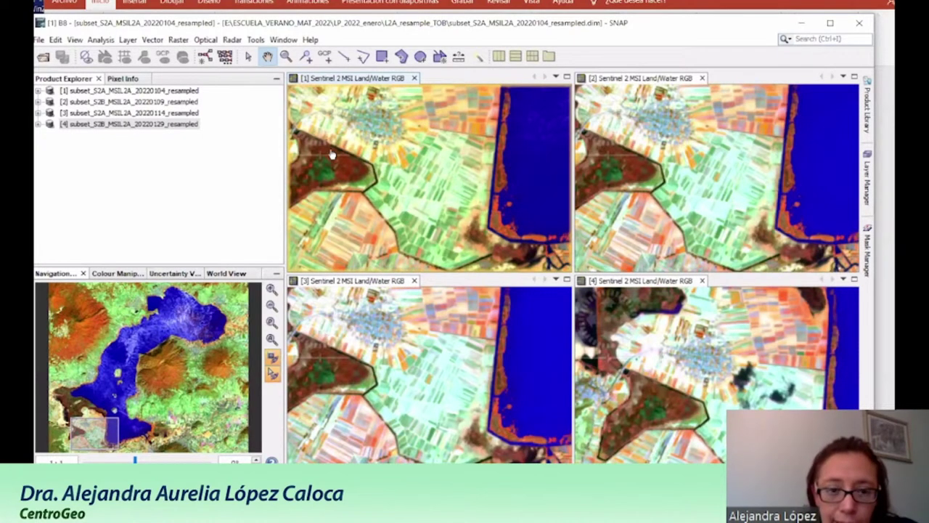
drag(332, 153, 378, 242)
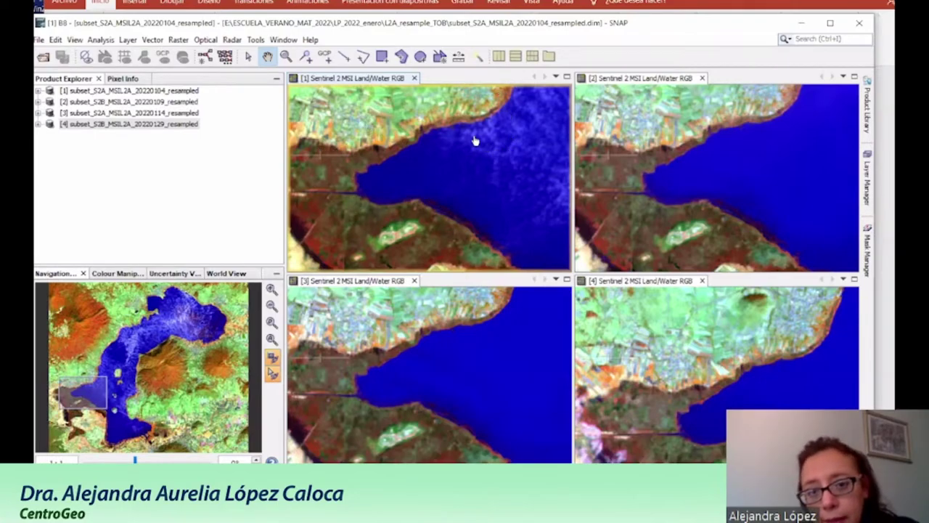
drag(475, 140, 453, 252)
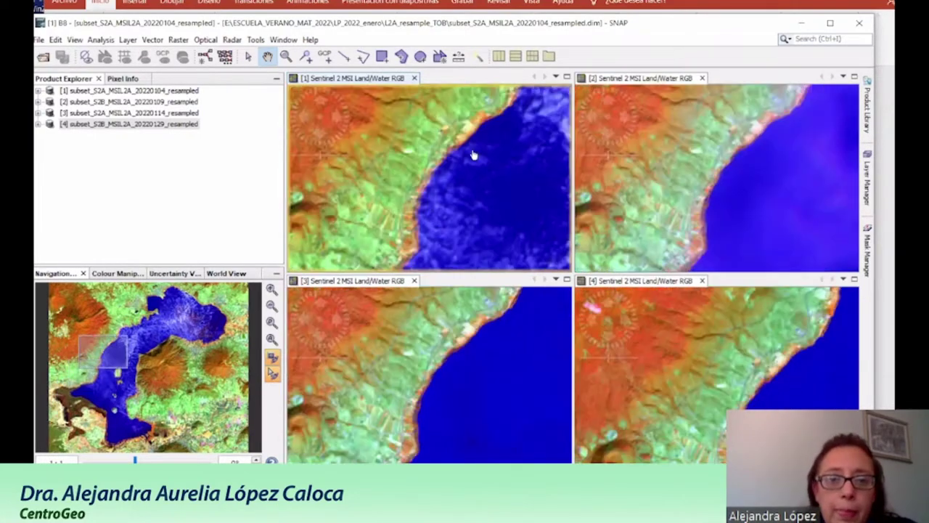
drag(484, 167, 432, 180)
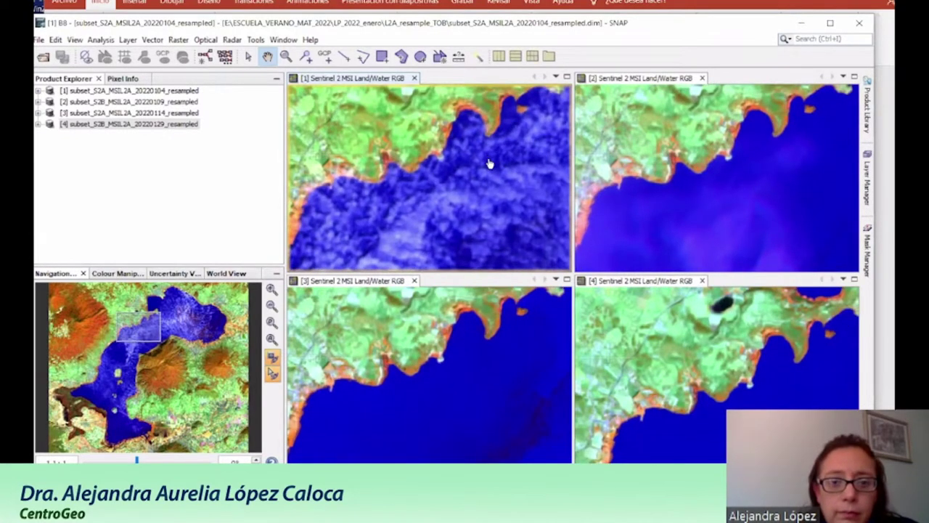
Step: Zoom the four views back out to an overview of the lake's northeastern arm
scroll(495, 197, down, 2)
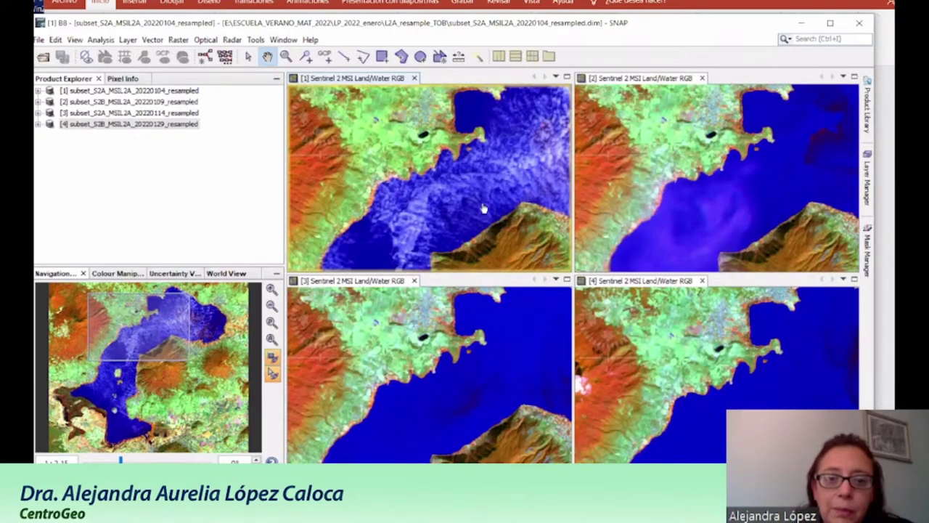
scroll(462, 192, down, 2)
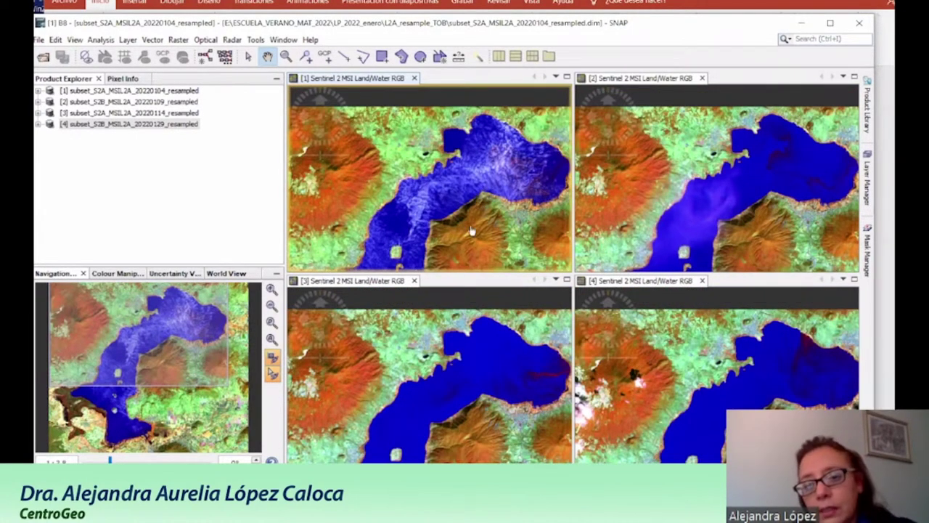
scroll(464, 240, down, 2)
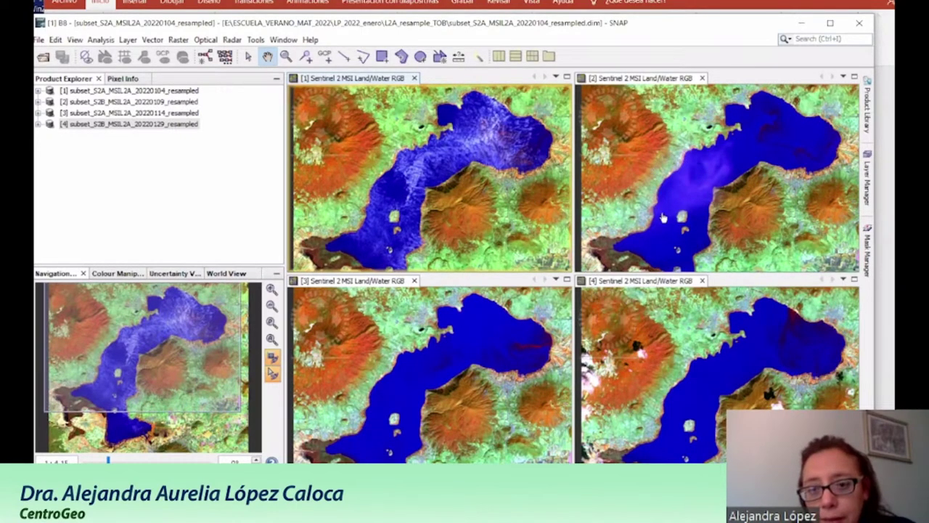
scroll(699, 183, up, 1)
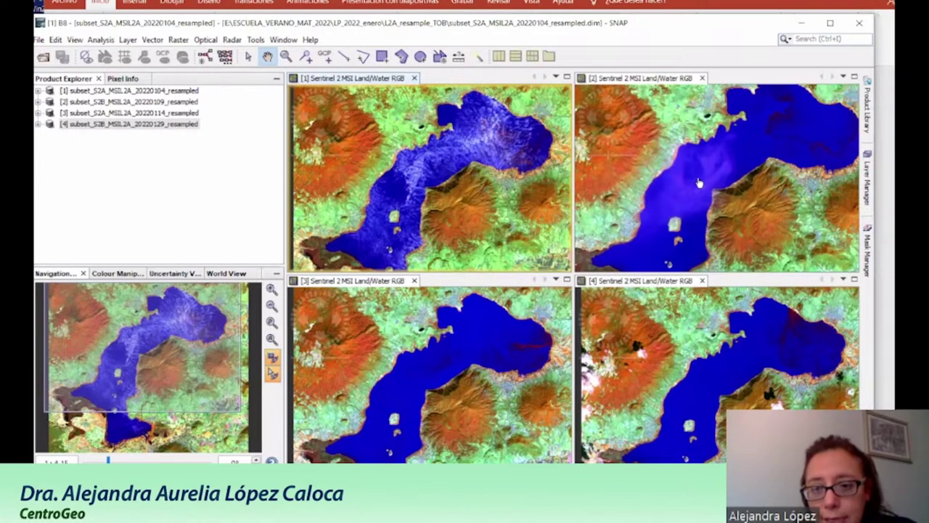
scroll(703, 165, up, 1)
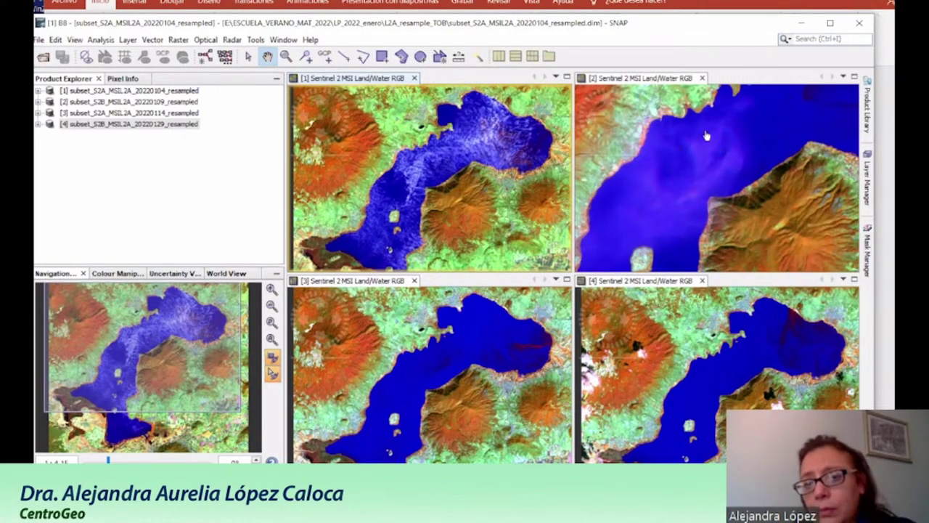
scroll(695, 183, up, 1)
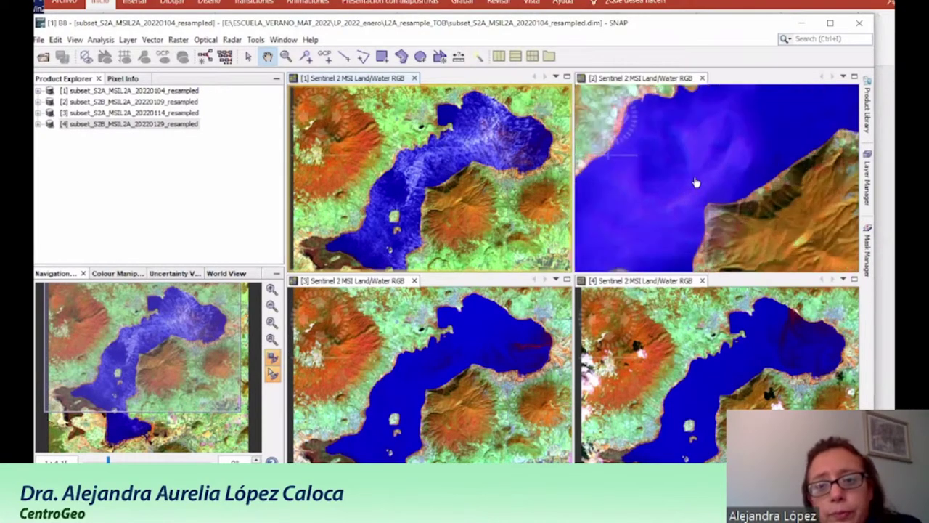
scroll(661, 194, down, 1)
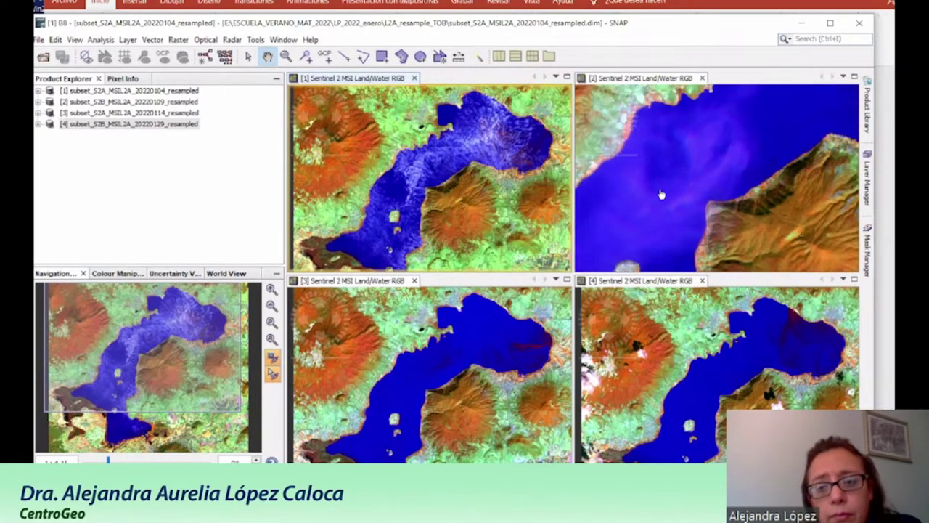
scroll(661, 194, down, 1)
scroll(661, 195, down, 1)
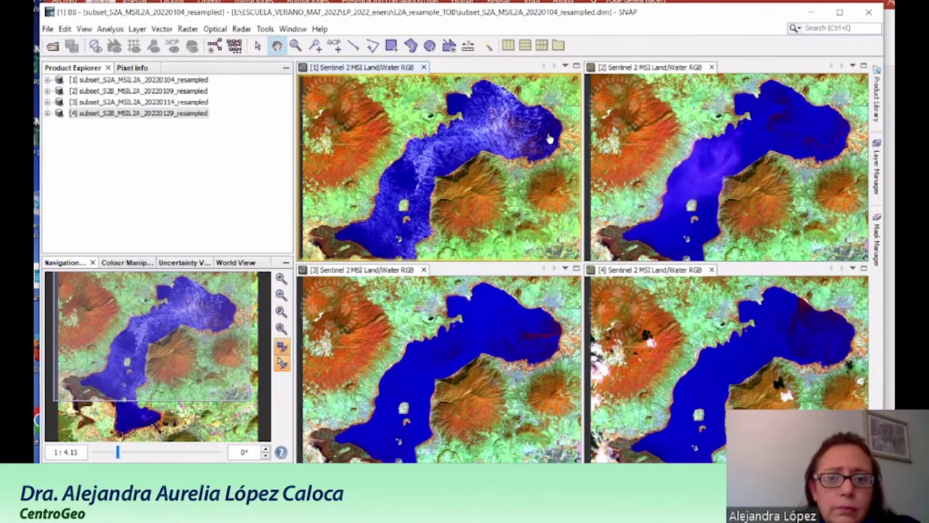
Step: Zoom the linked views out slightly, activate the 20220129 view, and switch to File Explorer's L1C folder
scroll(629, 191, down, 1)
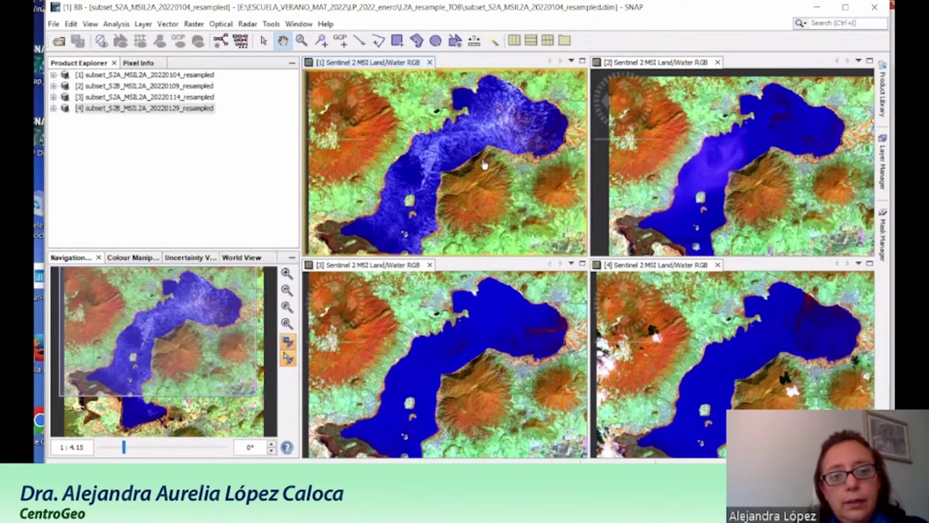
scroll(494, 189, down, 2)
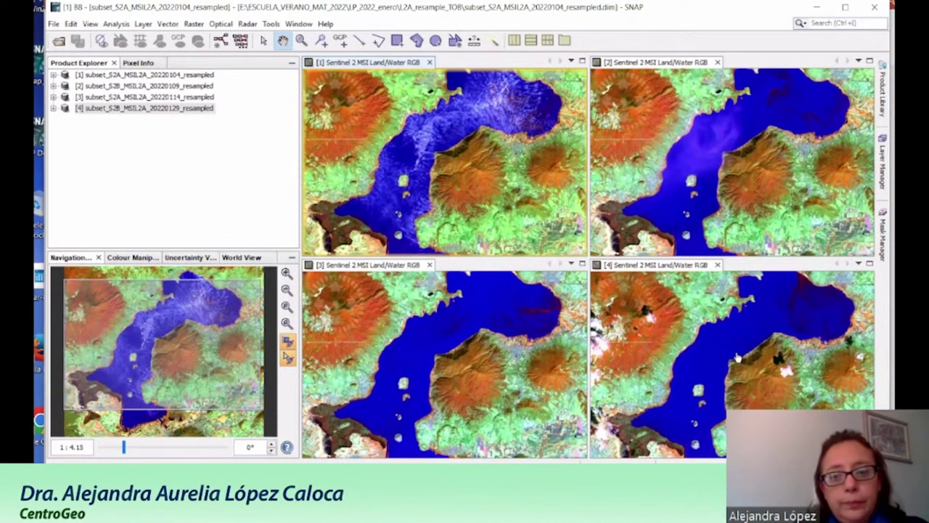
scroll(736, 356, down, 1)
click(738, 357)
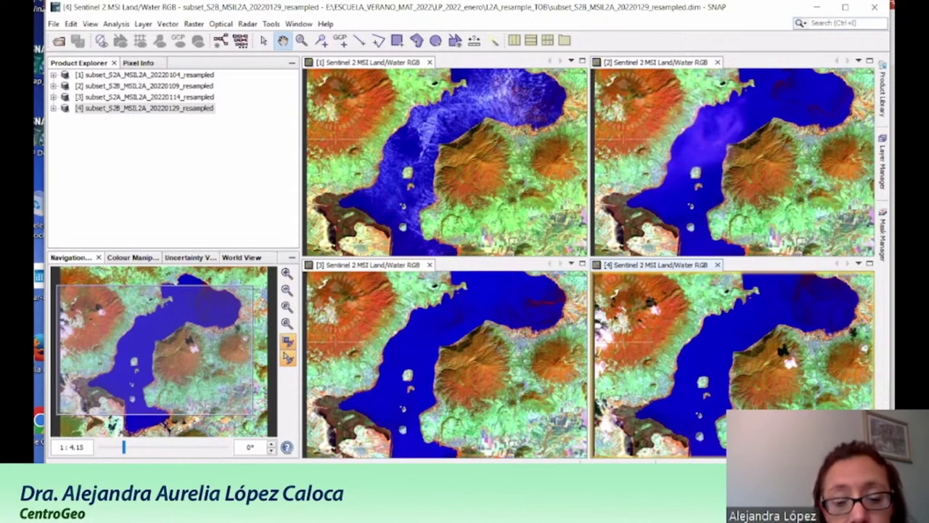
key(alt+Tab)
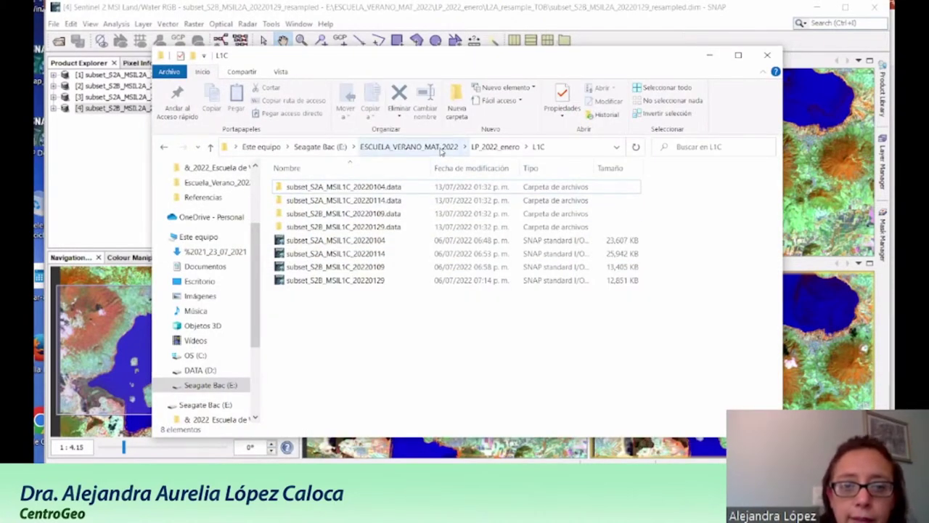
Step: Go up to the ESCUELA_VERANO_MAT_2022 folder, minimize File Explorer, and return to the PowerPoint slide
click(441, 148)
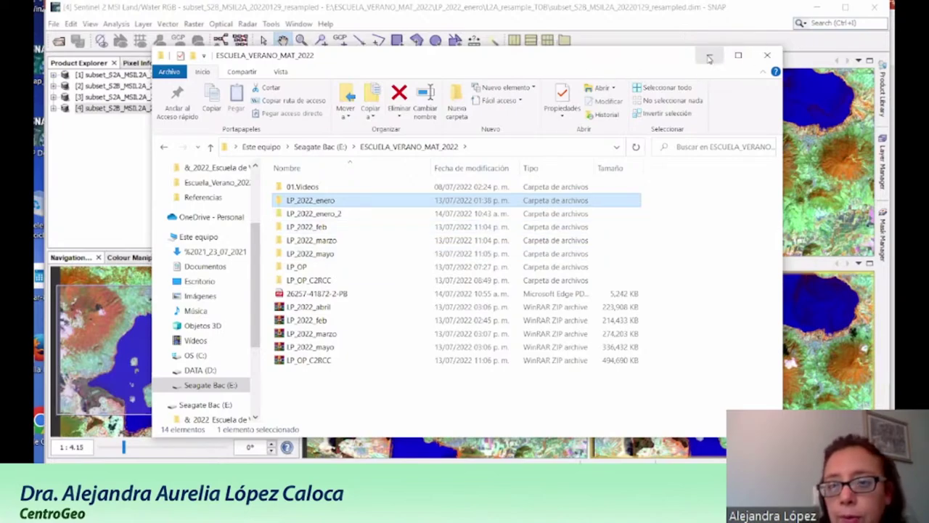
drag(647, 60, 650, 77)
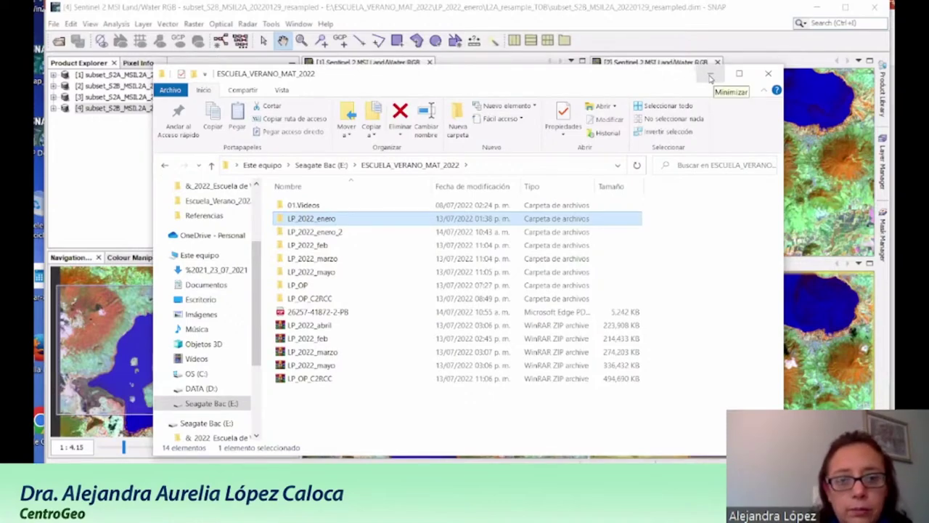
click(710, 77)
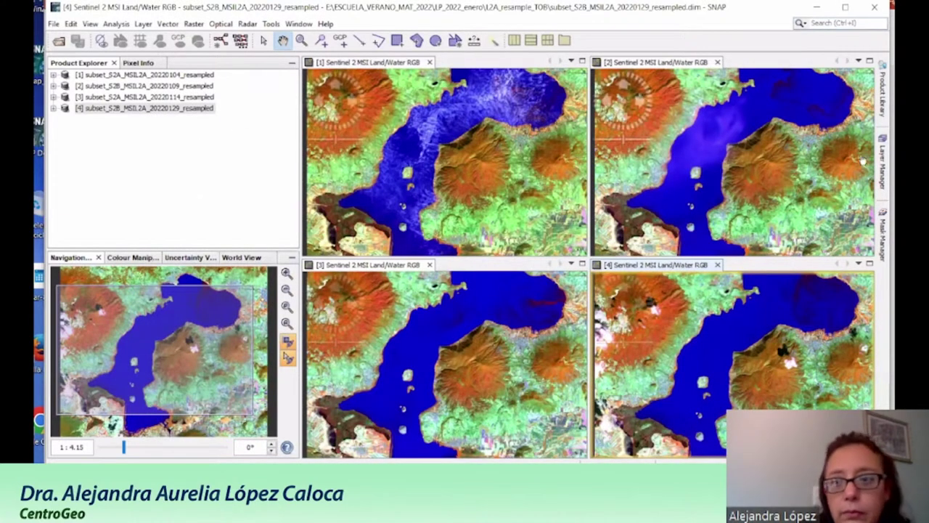
key(alt+Tab)
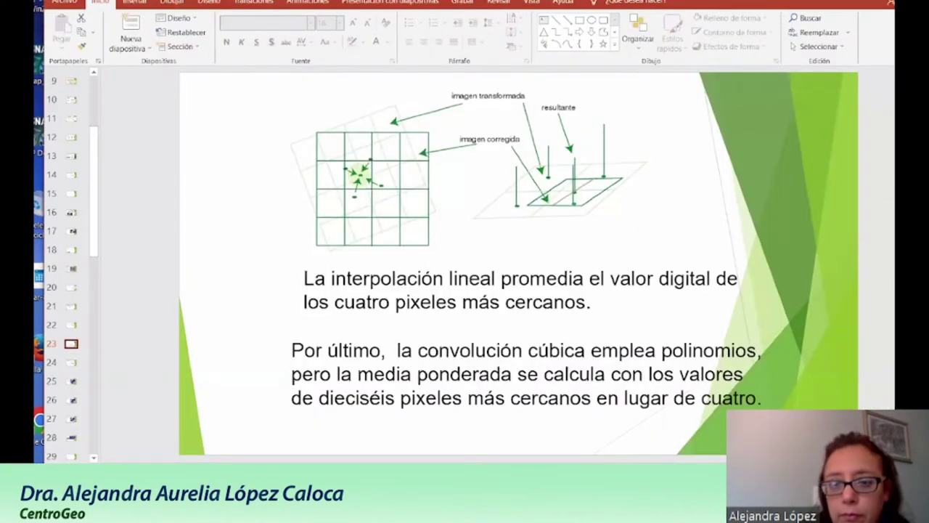
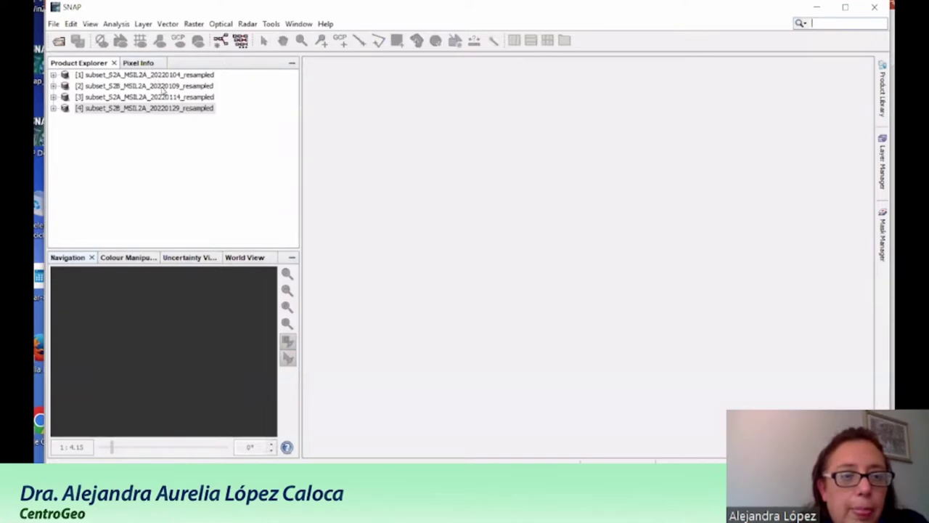
Step: Preview the 20220114 product in a natural-colour RGB view, then close that view
click(161, 85)
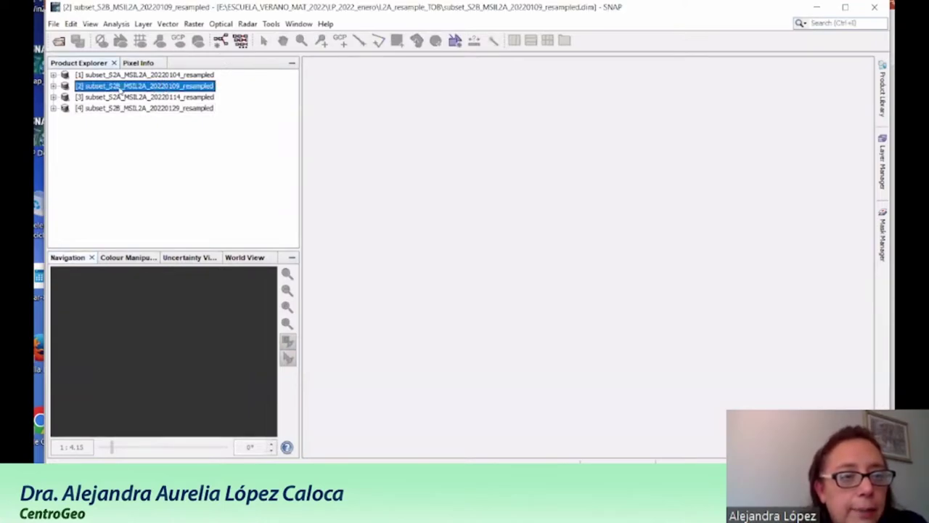
click(165, 98)
right_click(165, 98)
click(215, 163)
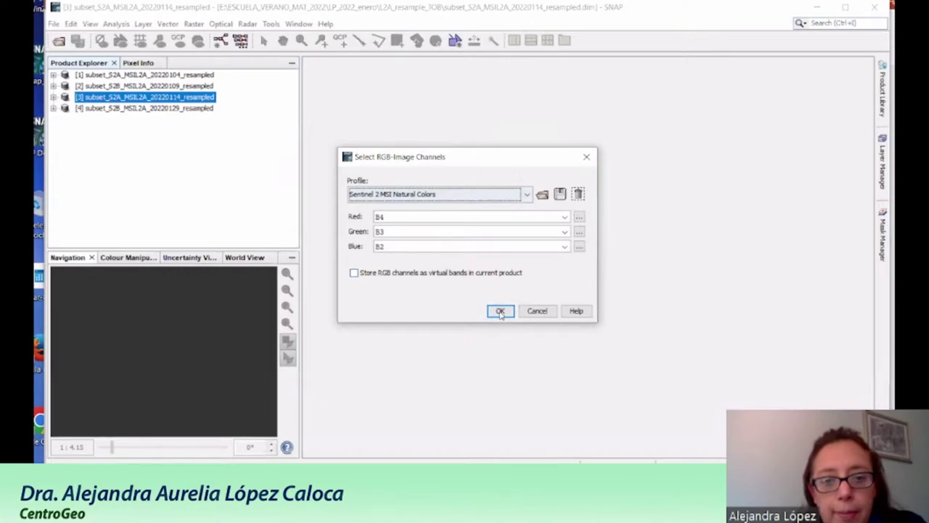
click(500, 312)
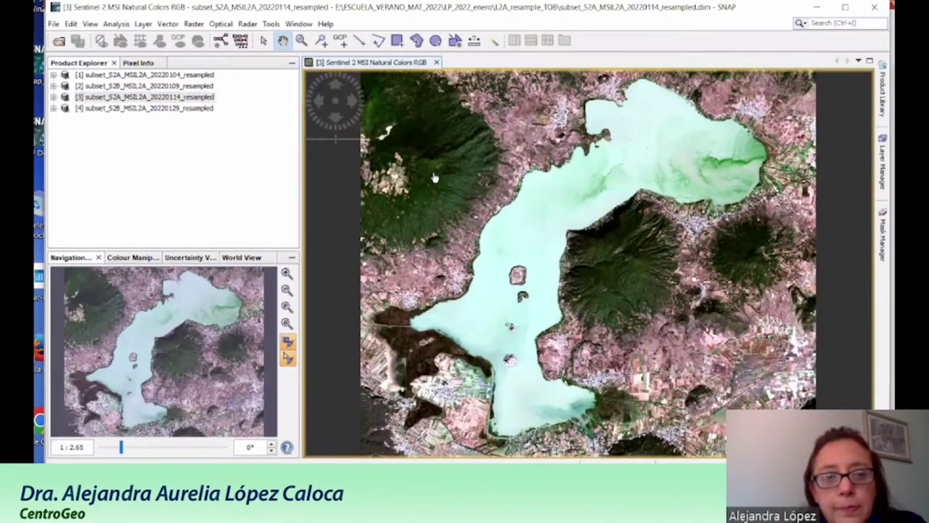
click(436, 62)
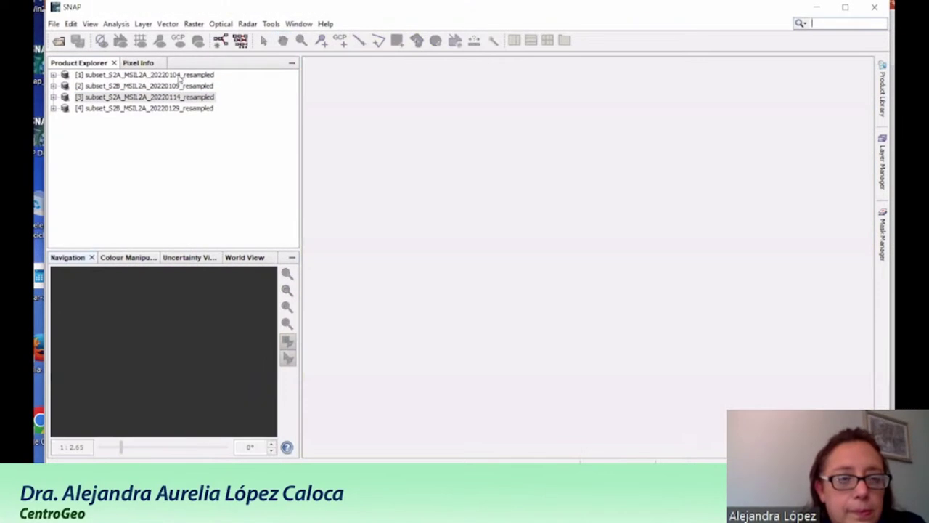
Step: Close the 20220104, 20220109 and 20220129 products, leaving only the 20220114 subset
click(180, 76)
right_click(177, 77)
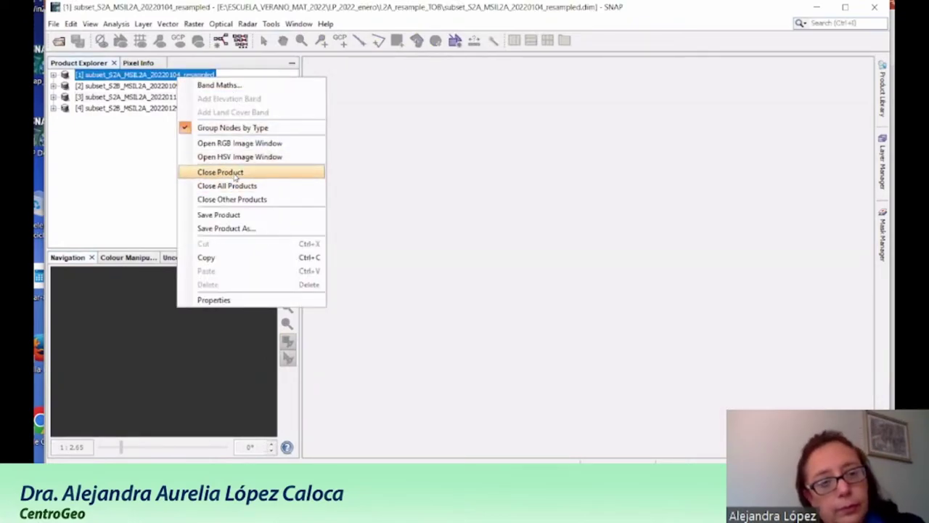
click(236, 175)
right_click(188, 77)
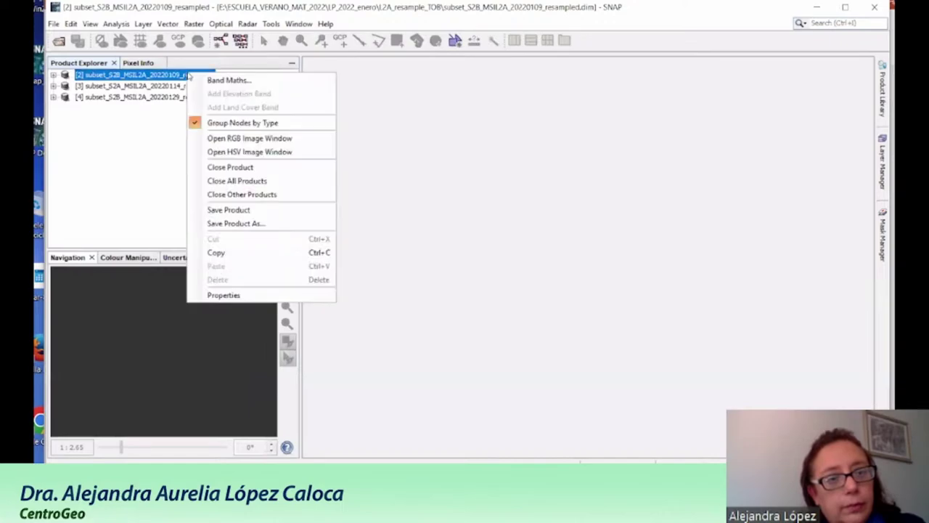
click(240, 169)
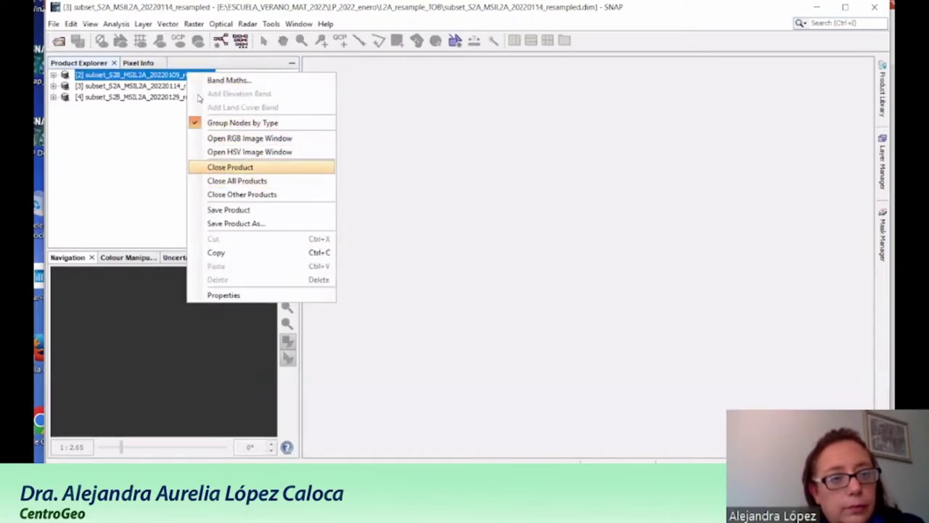
right_click(197, 86)
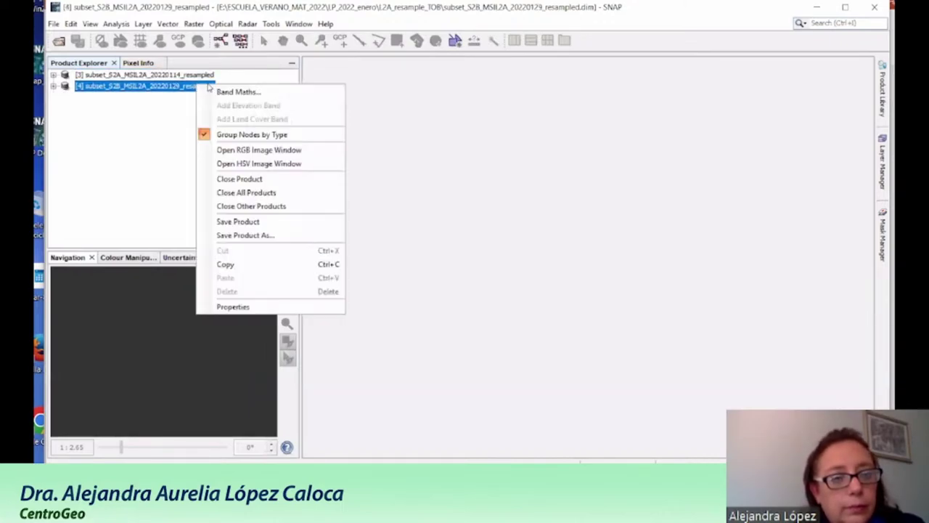
click(258, 180)
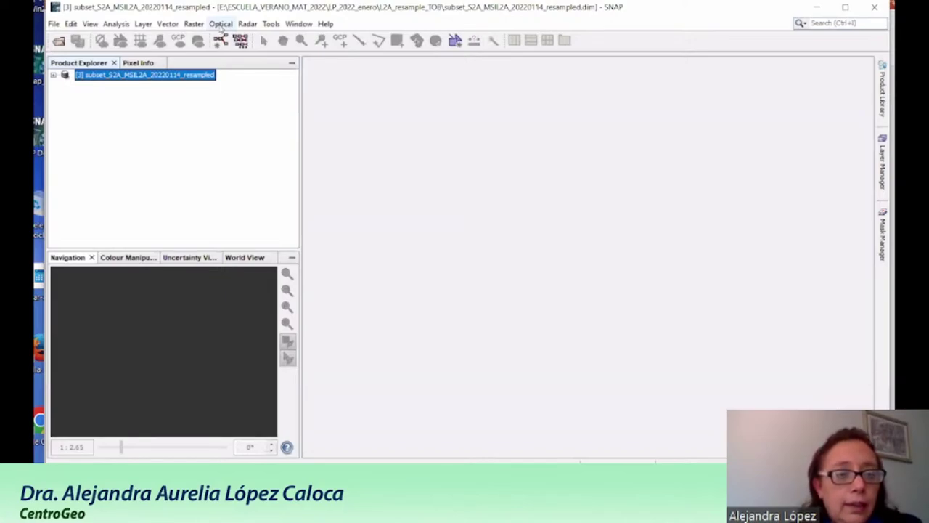
Step: Navigate Optical > Thematic Land Processing to reveal the Water Radiometric Indices submenu
click(221, 24)
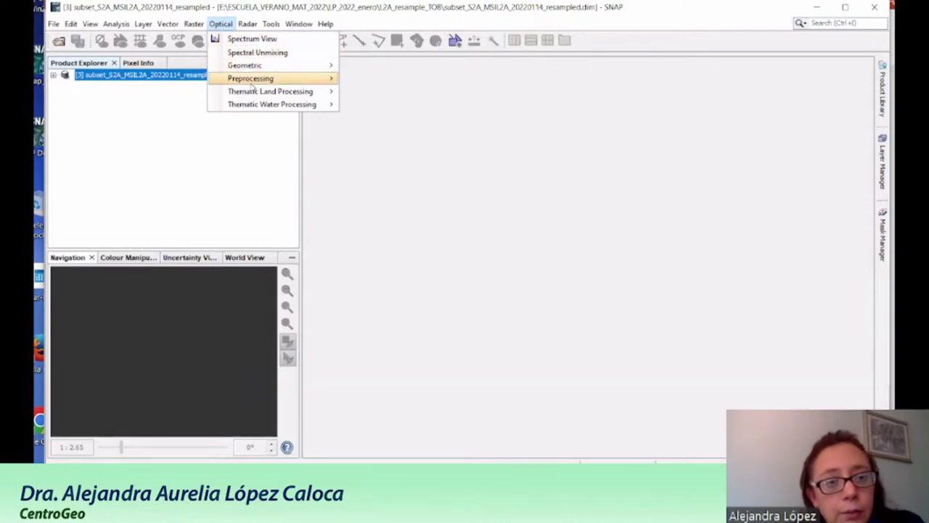
mouse_move(262, 100)
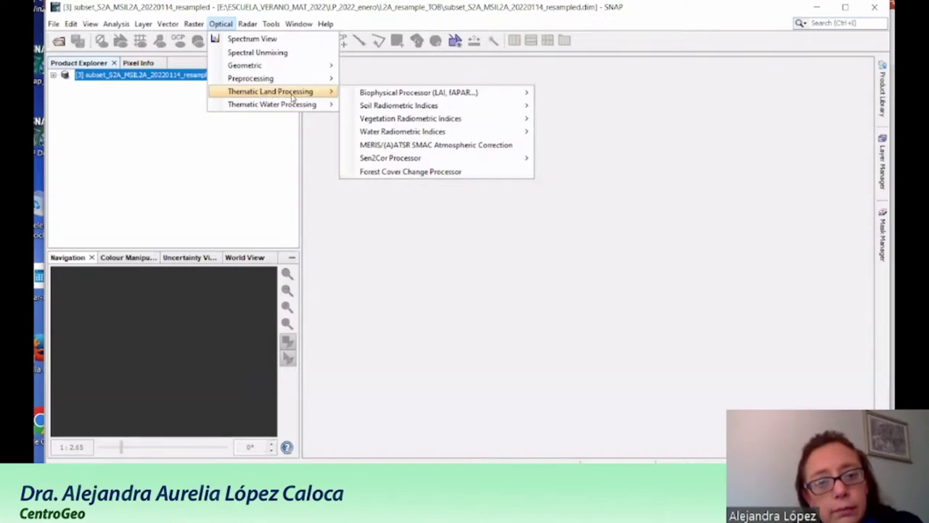
mouse_move(396, 97)
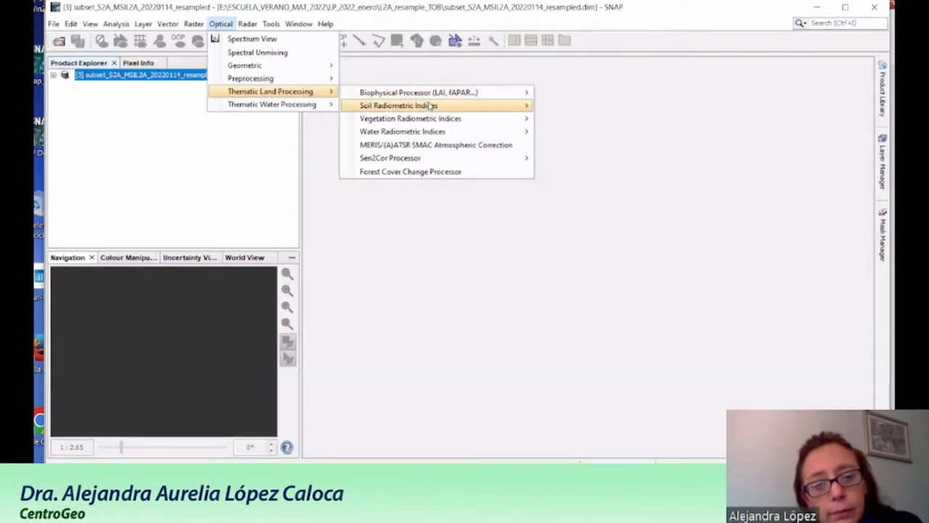
mouse_move(430, 107)
mouse_move(443, 133)
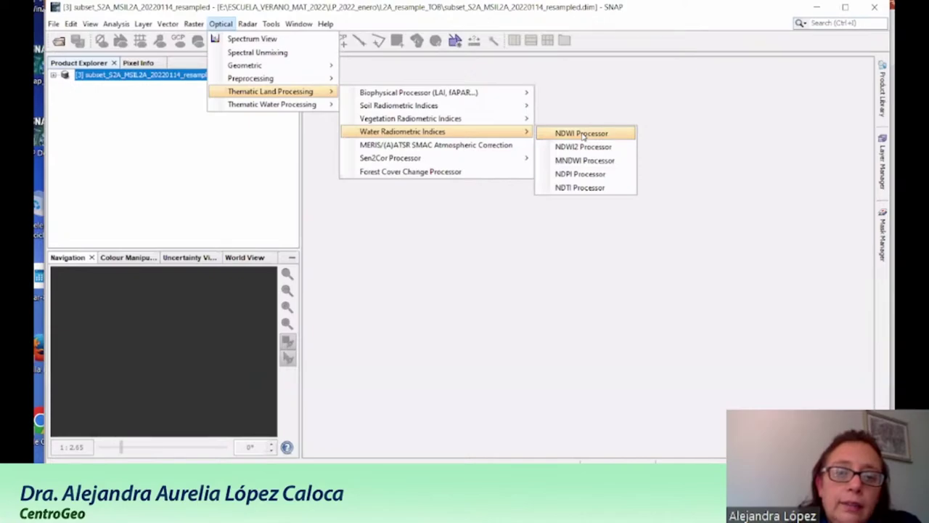
Step: Launch the NDWI Processor, move its dialog aside, and browse for a target directory
click(583, 136)
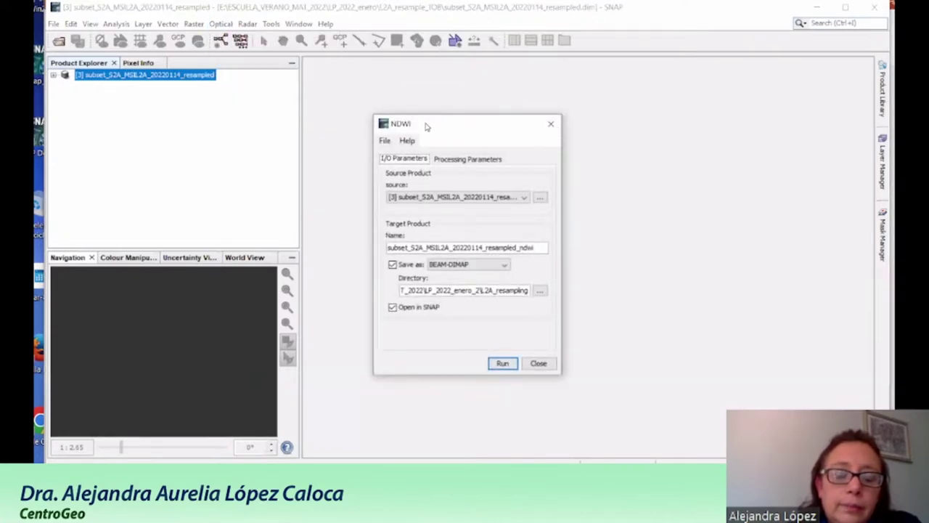
drag(438, 129, 407, 87)
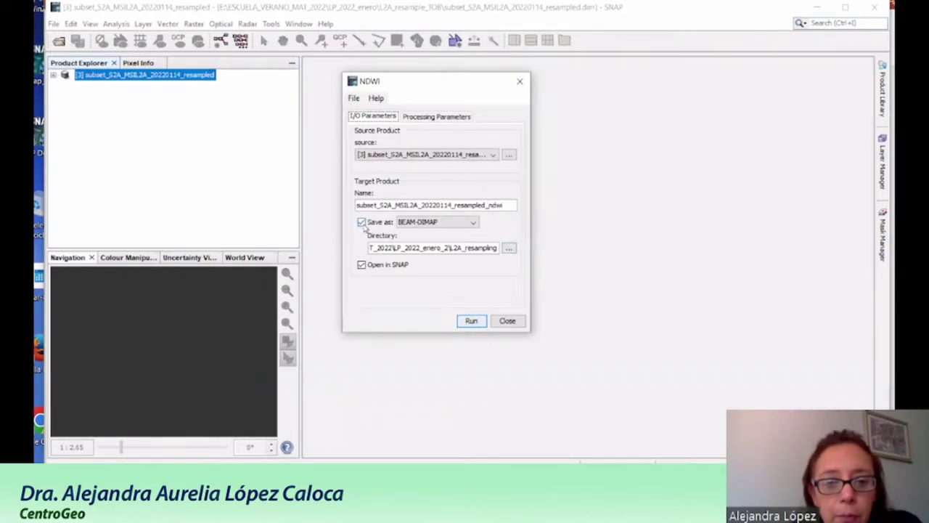
click(509, 250)
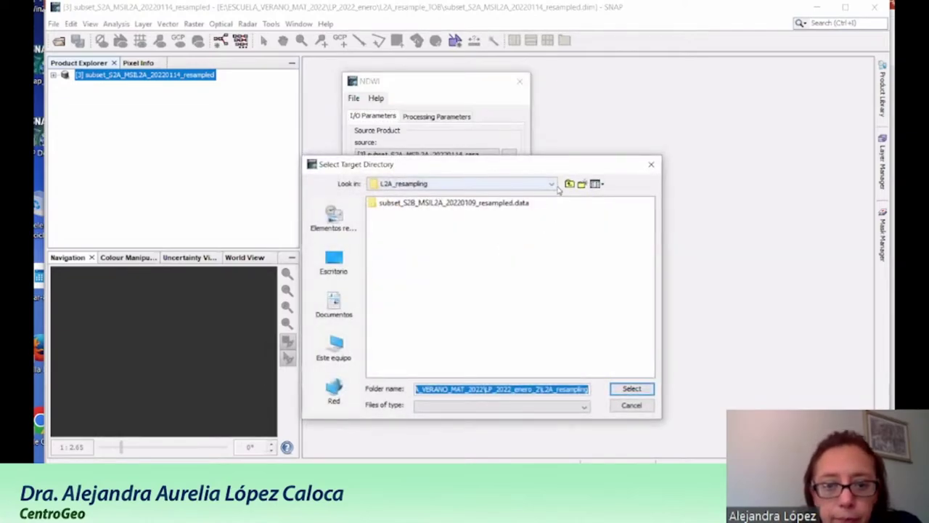
Step: Create an L2A_Indices folder inside LP_2022_enero_2 and select it as the NDWI output directory
click(570, 184)
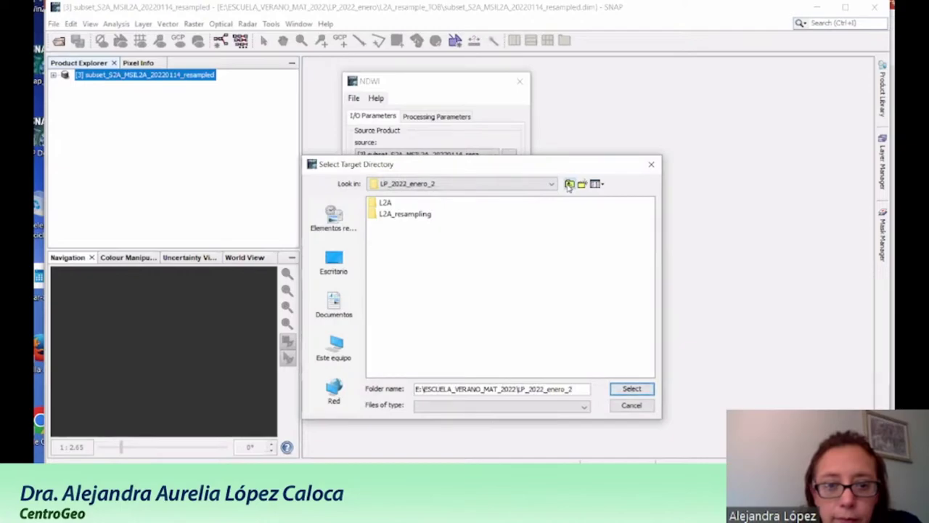
click(570, 185)
double_click(407, 225)
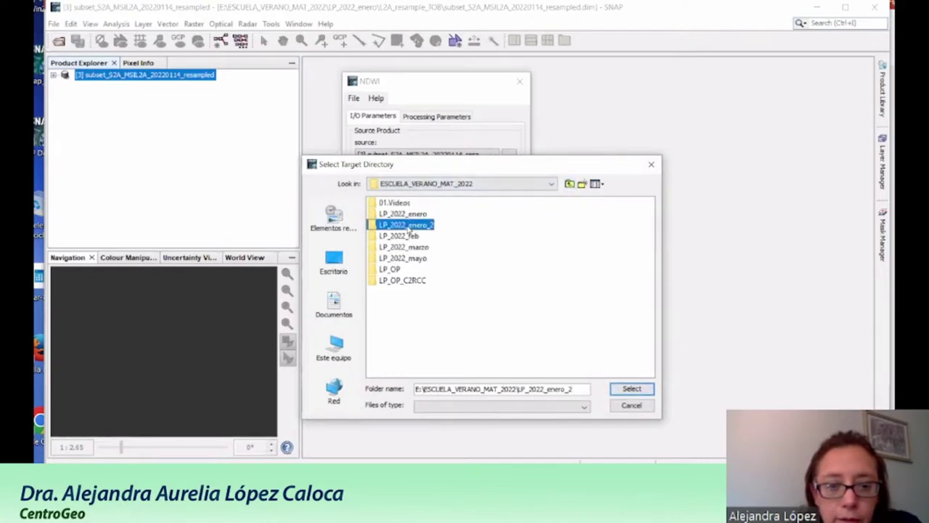
right_click(410, 296)
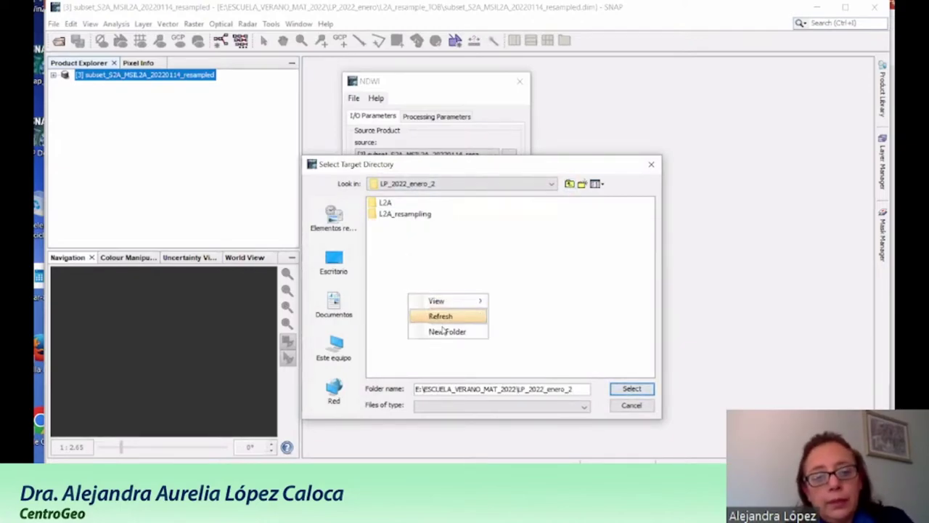
click(444, 331)
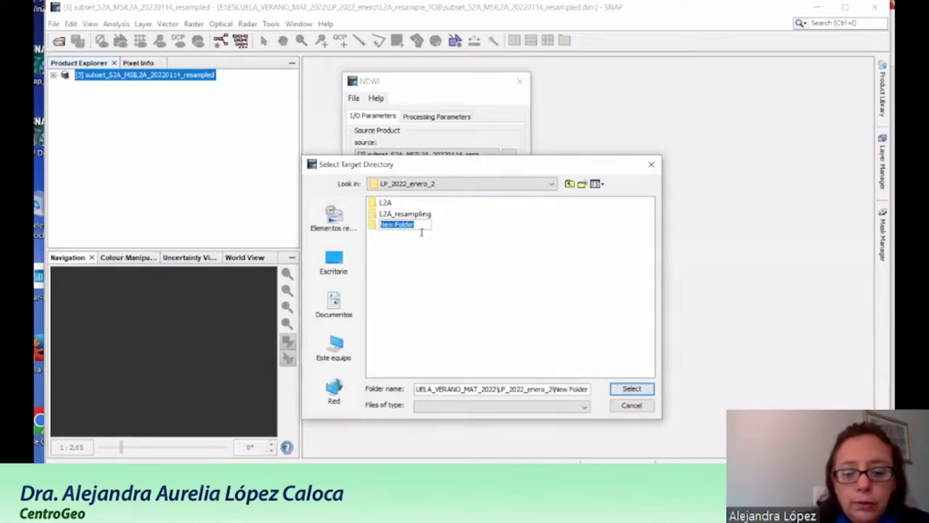
text(L2A_Indices)
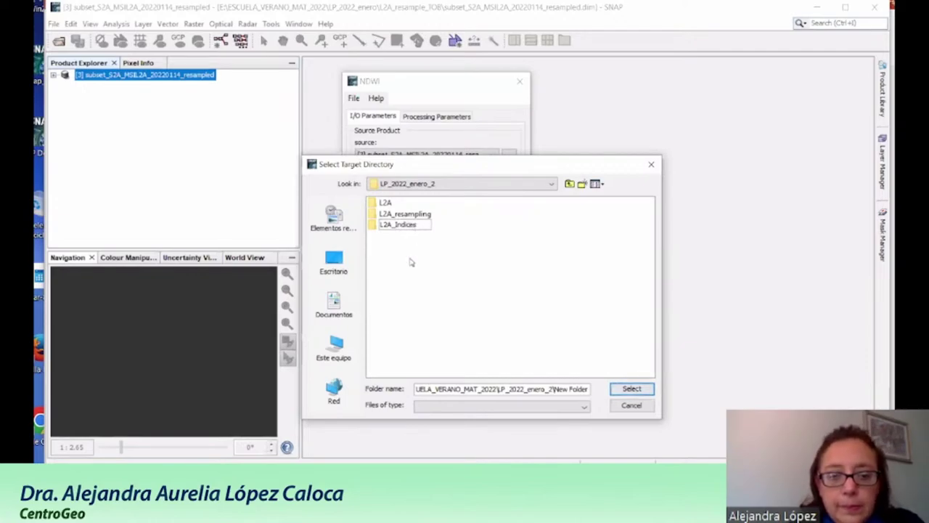
key(Return)
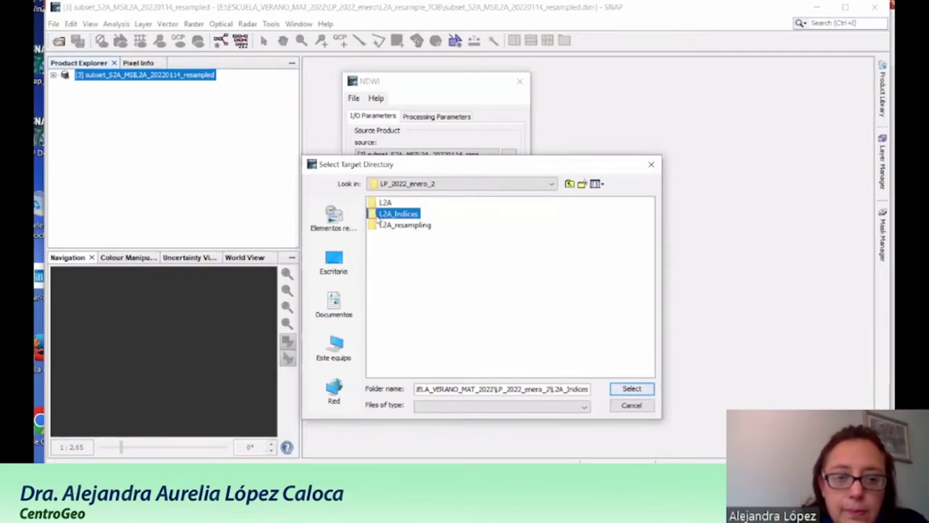
double_click(378, 216)
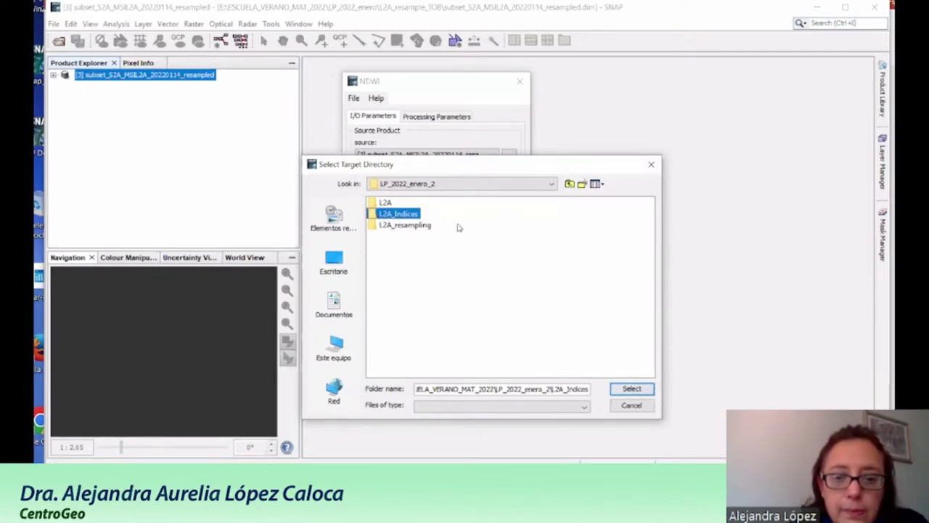
click(628, 389)
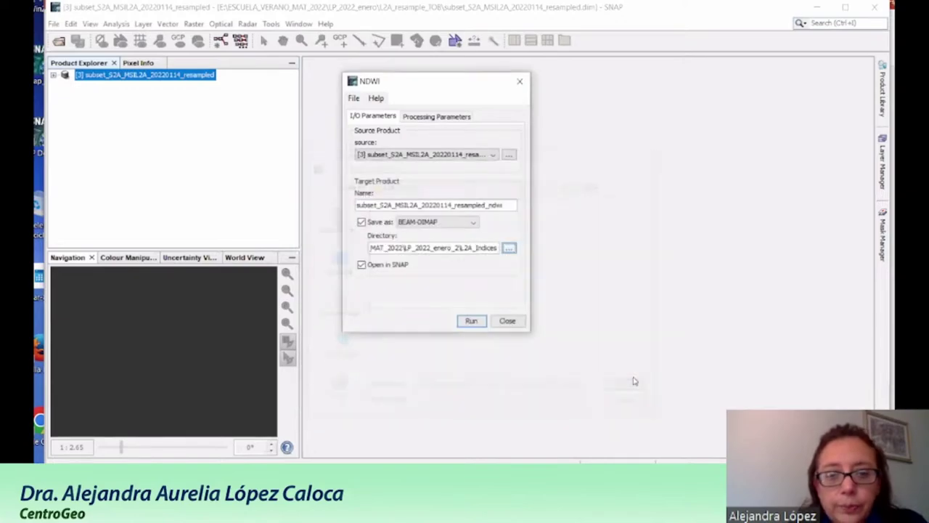
Step: Check the NDWI processing parameters and run it to write the ndwi product
click(429, 117)
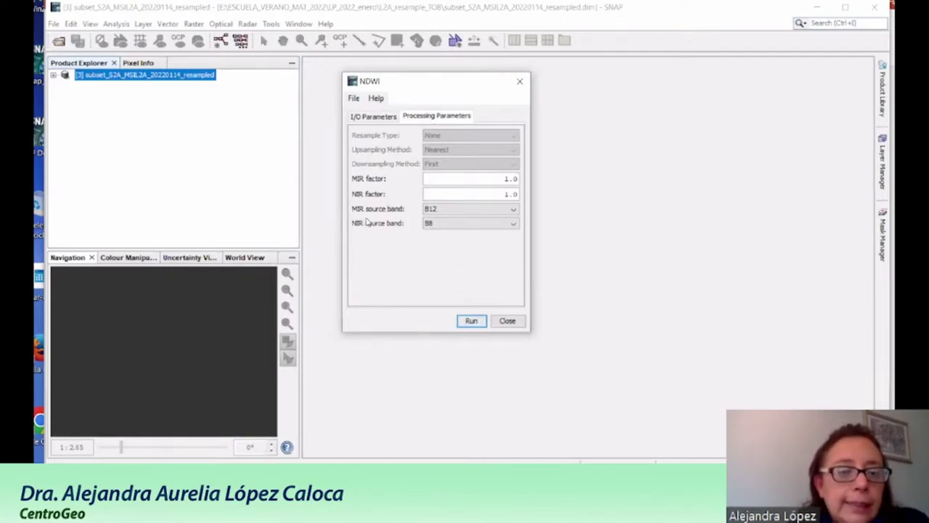
click(374, 117)
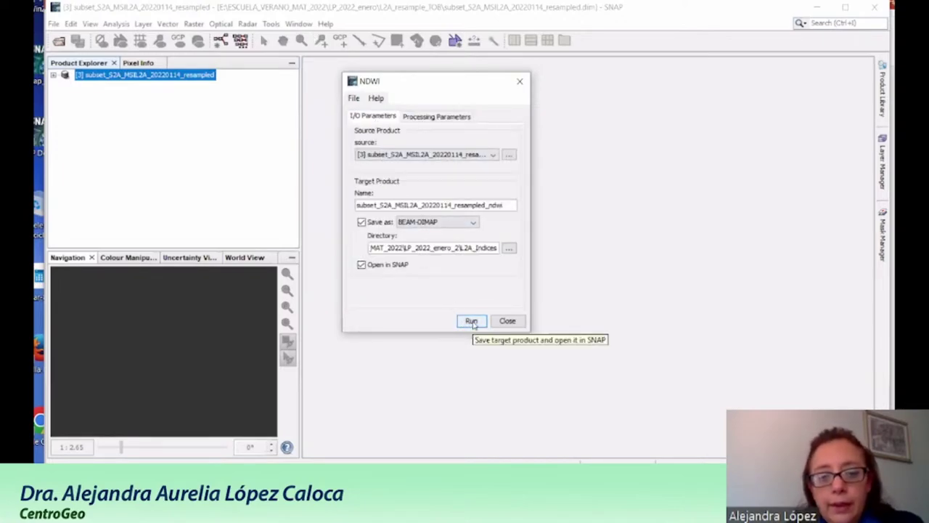
click(472, 322)
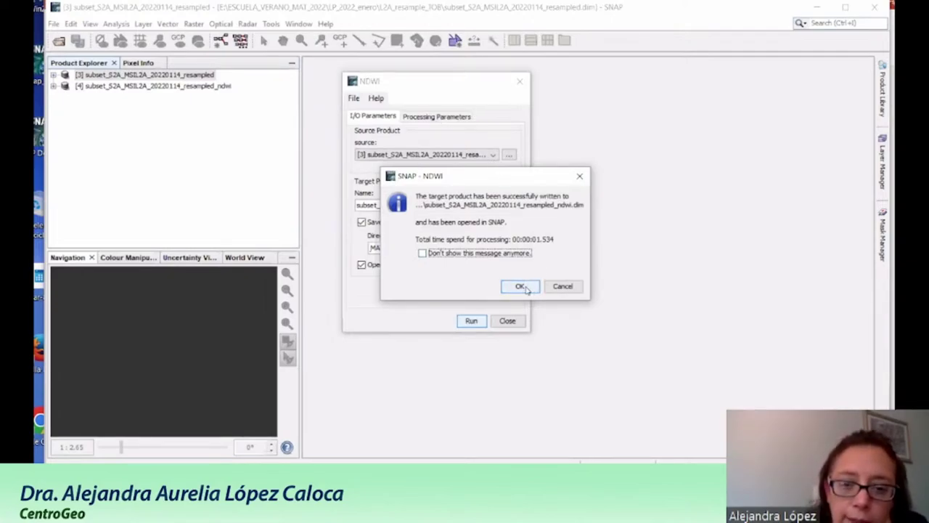
Step: Dismiss the NDWI completion message and close the NDWI dialog
click(520, 287)
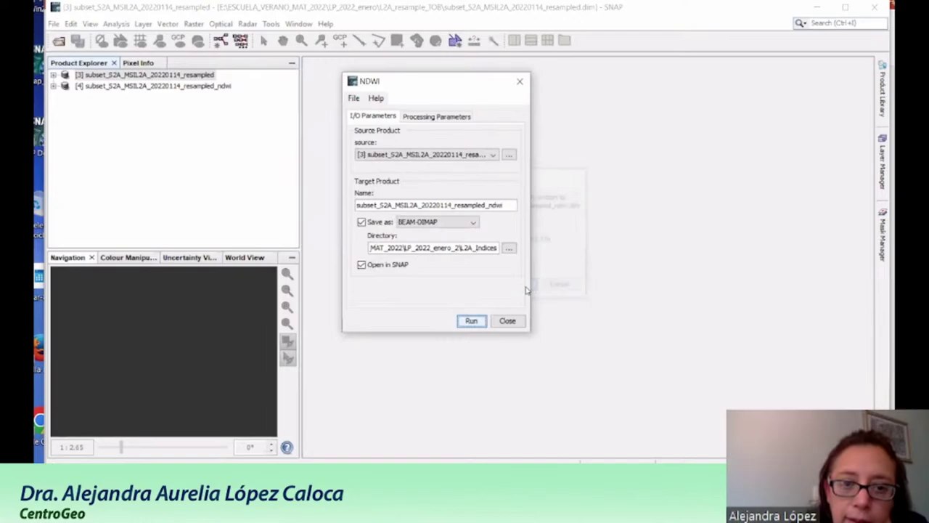
click(520, 83)
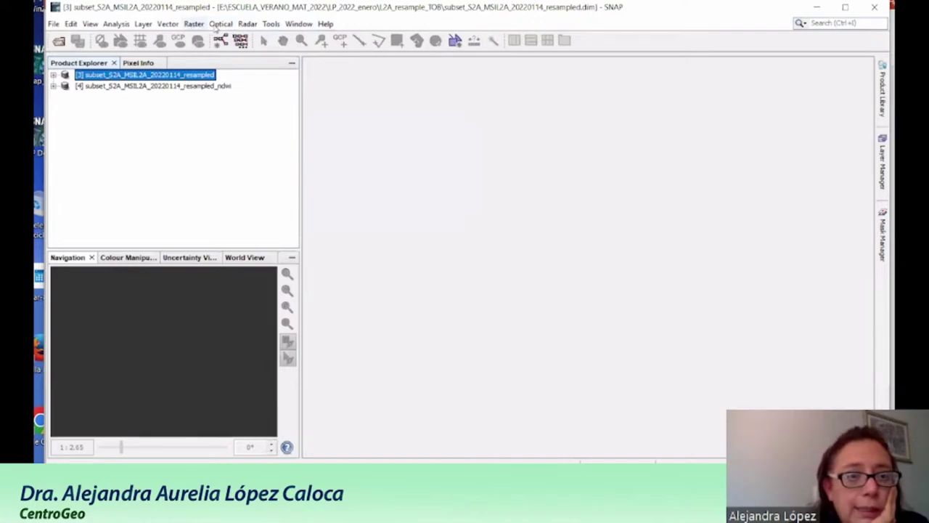
click(220, 23)
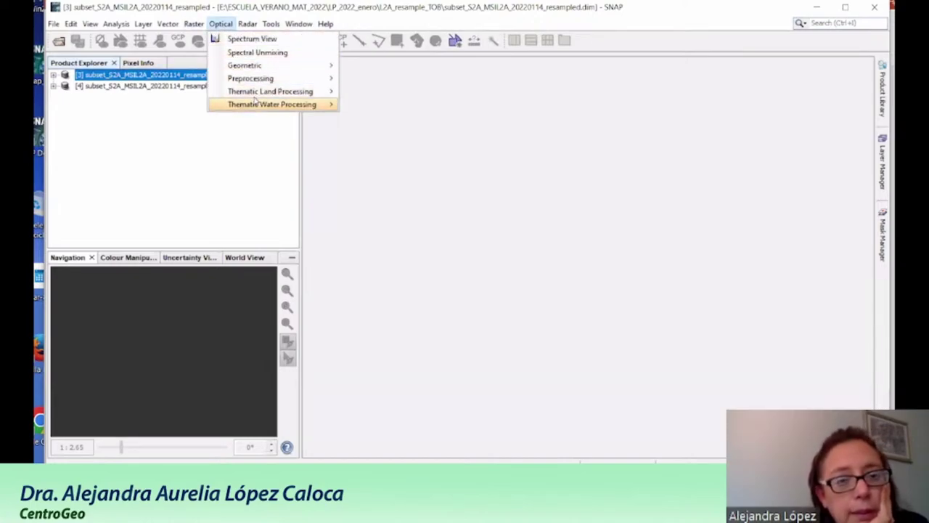
Step: Run the NDWI2 Processor on product [3] with green B3 and NIR B8, writing the ndwi2 product
mouse_move(257, 95)
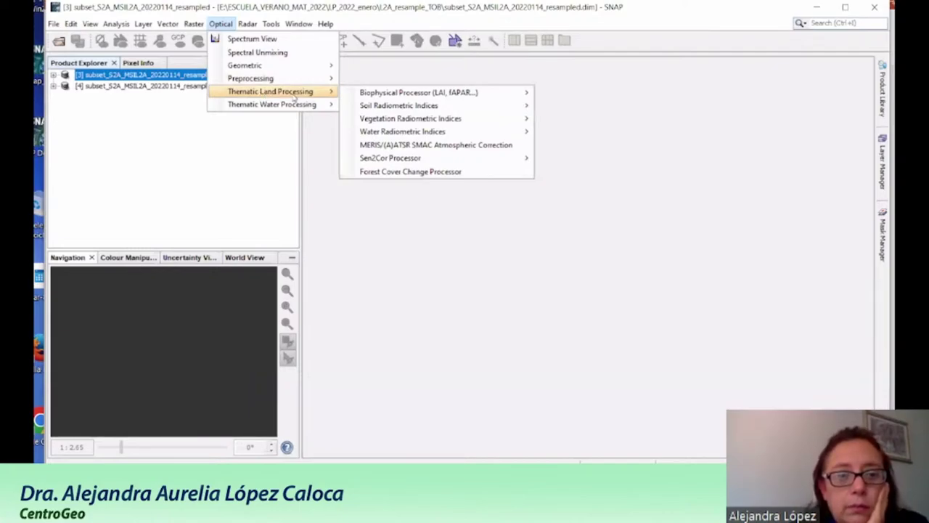
mouse_move(402, 131)
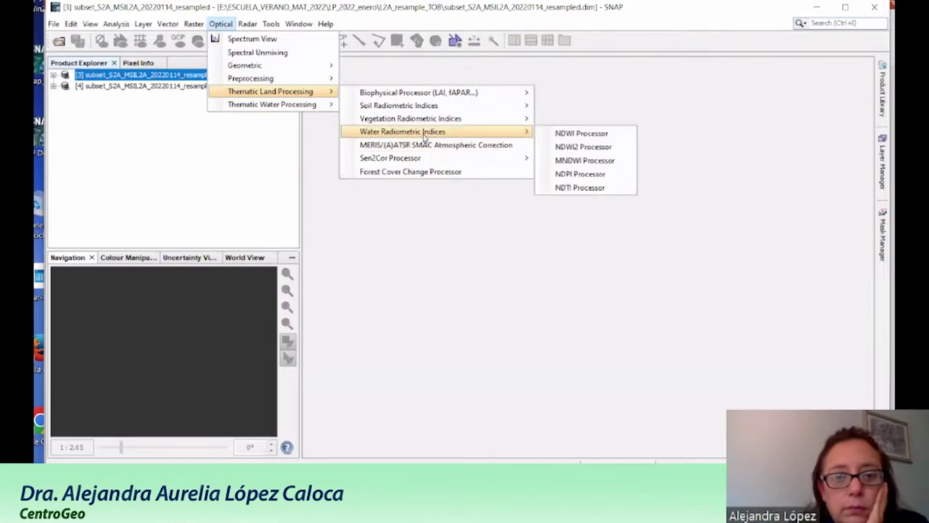
click(593, 148)
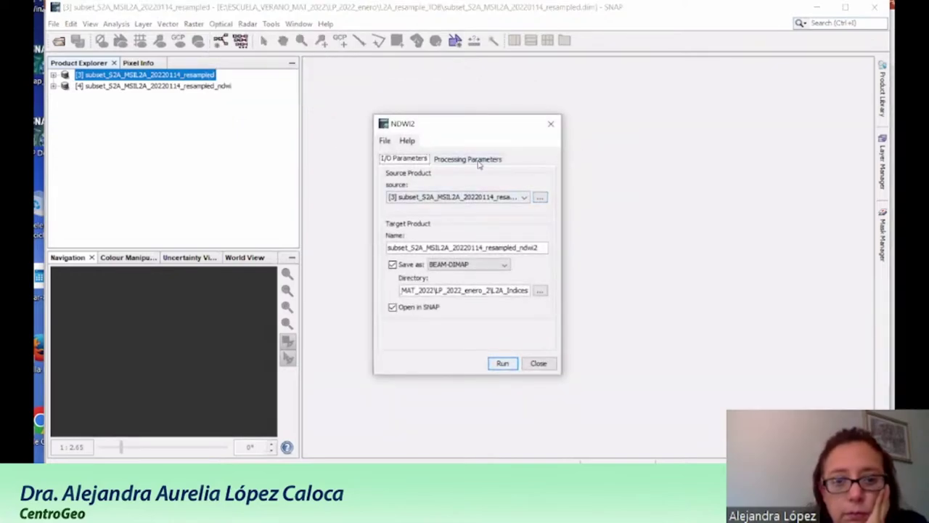
click(525, 198)
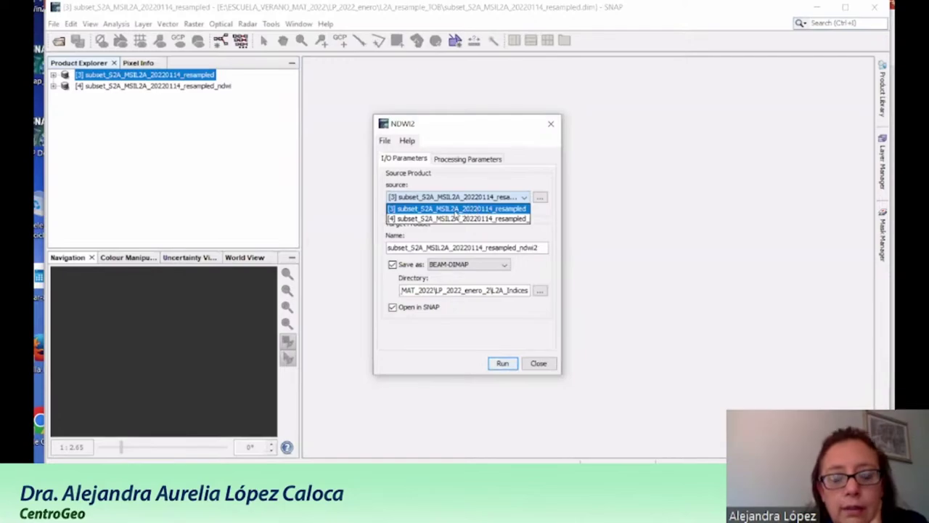
click(434, 209)
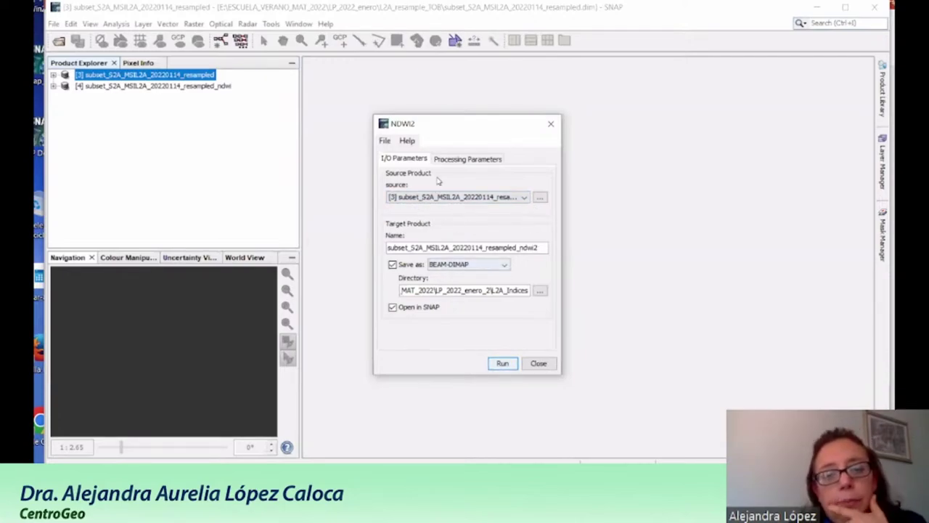
click(458, 161)
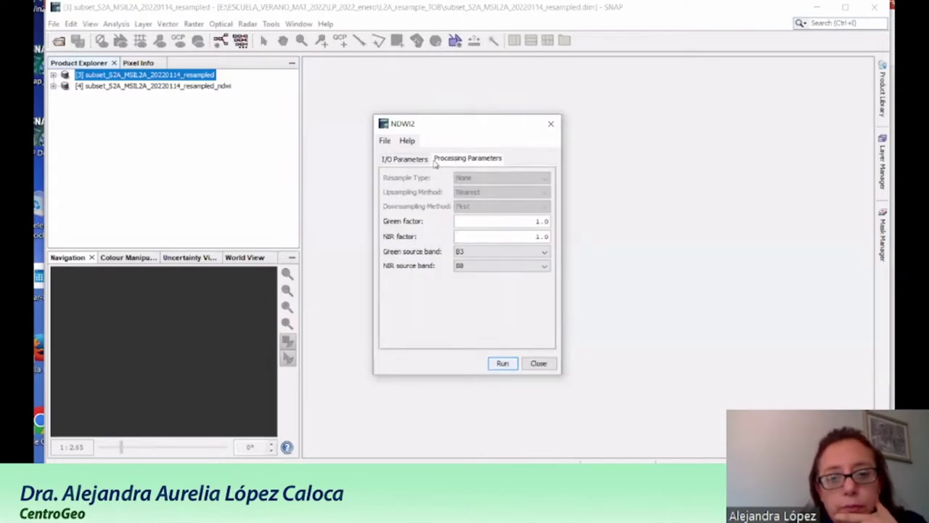
click(406, 161)
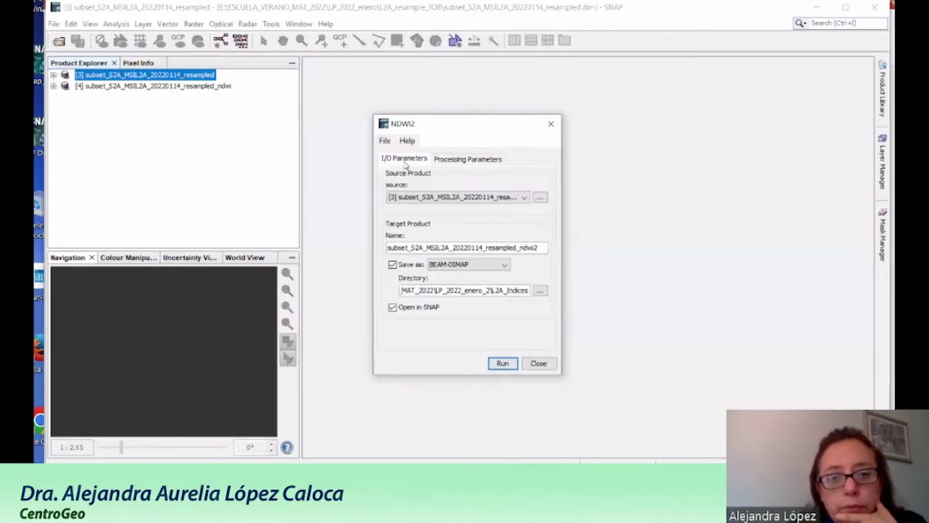
click(502, 362)
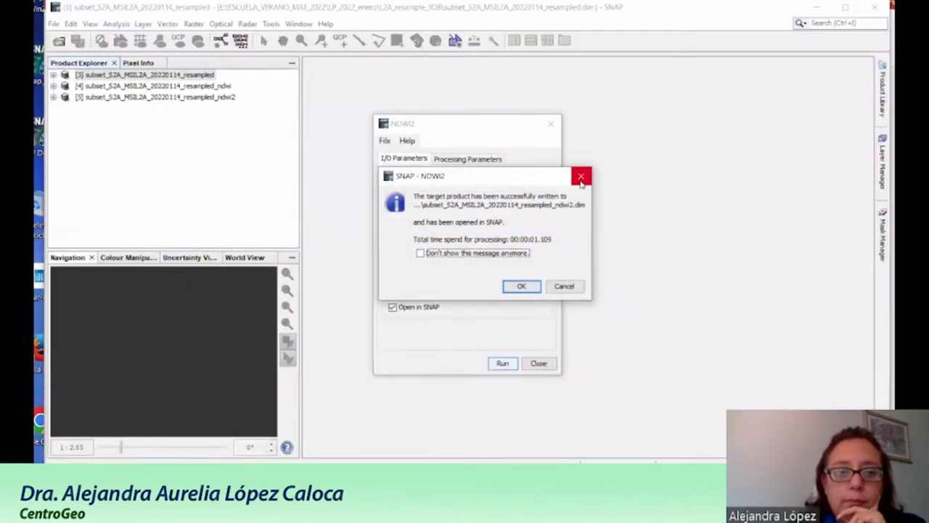
click(581, 178)
Step: Close the NDWI2 dialog and navigate Raster > Optical > Thematic Land Processing to the water indices
click(551, 125)
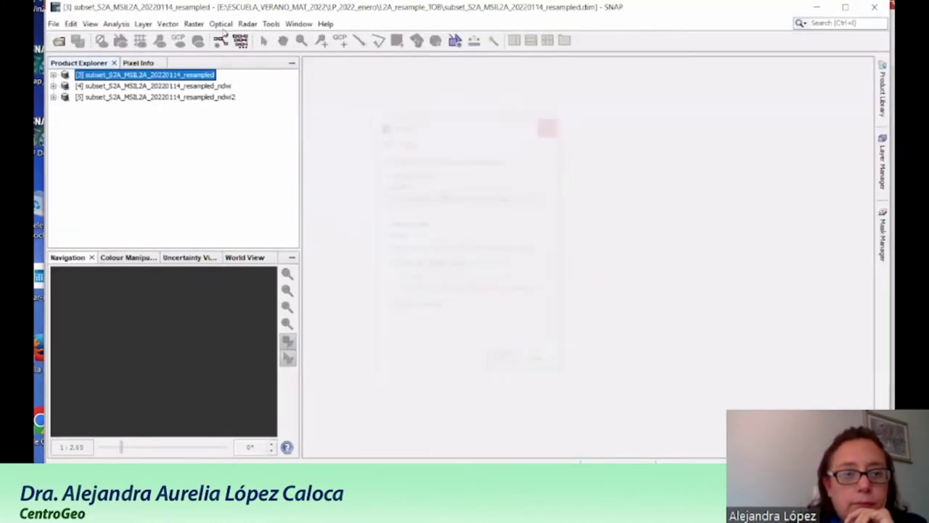
click(194, 24)
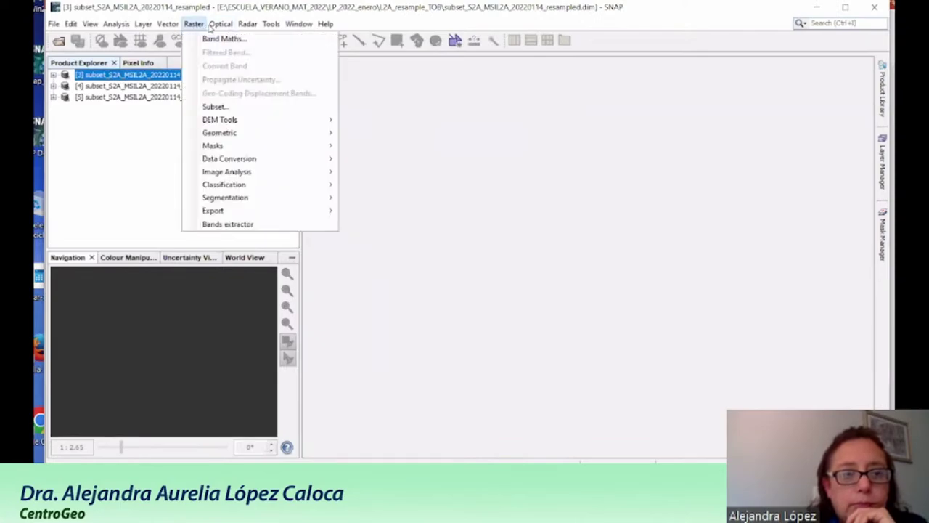
mouse_move(220, 29)
mouse_move(254, 67)
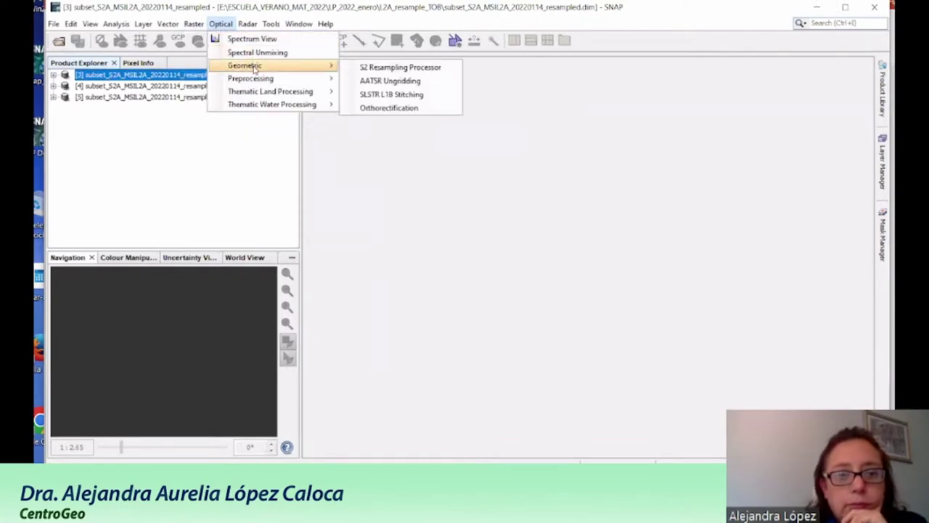
mouse_move(276, 81)
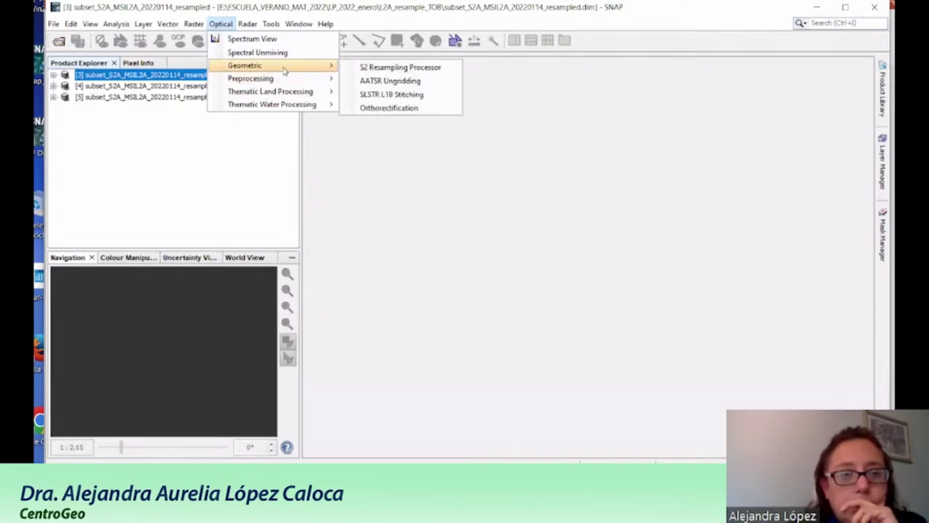
mouse_move(299, 106)
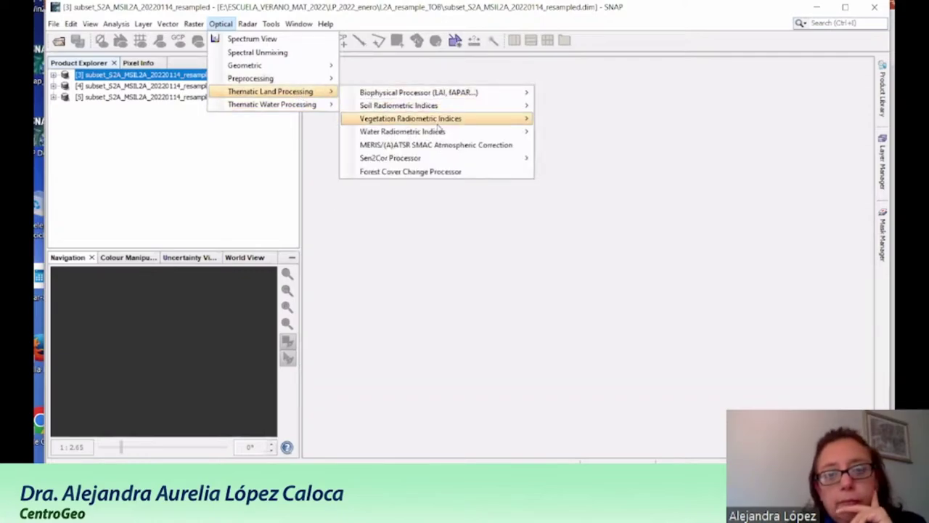
Step: Run the MNDWI Processor with green B3 and SWIR B12, writing the mndwi product, then close it
mouse_move(440, 134)
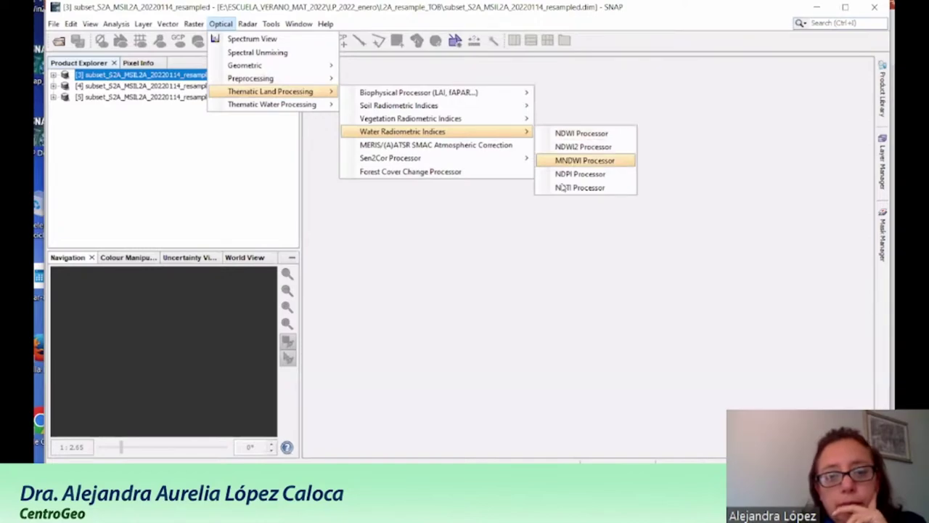
click(578, 160)
click(459, 162)
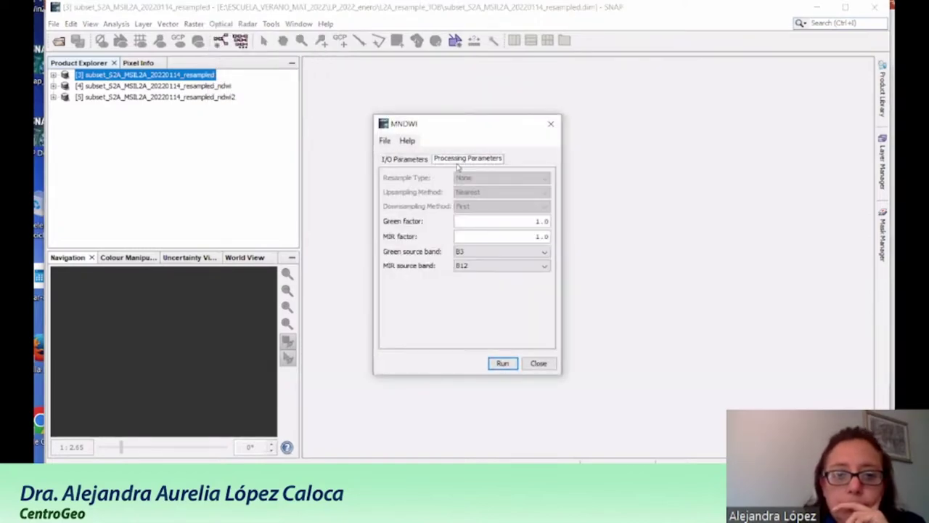
click(412, 161)
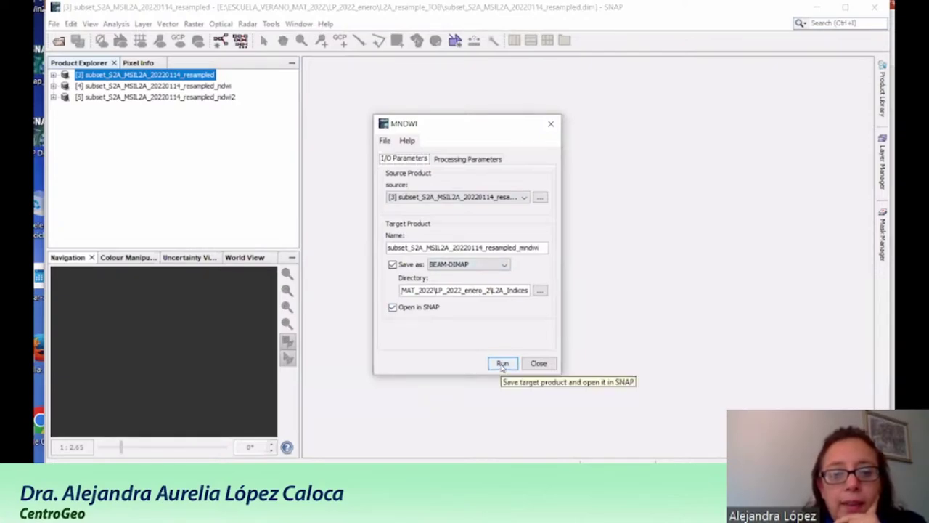
click(503, 363)
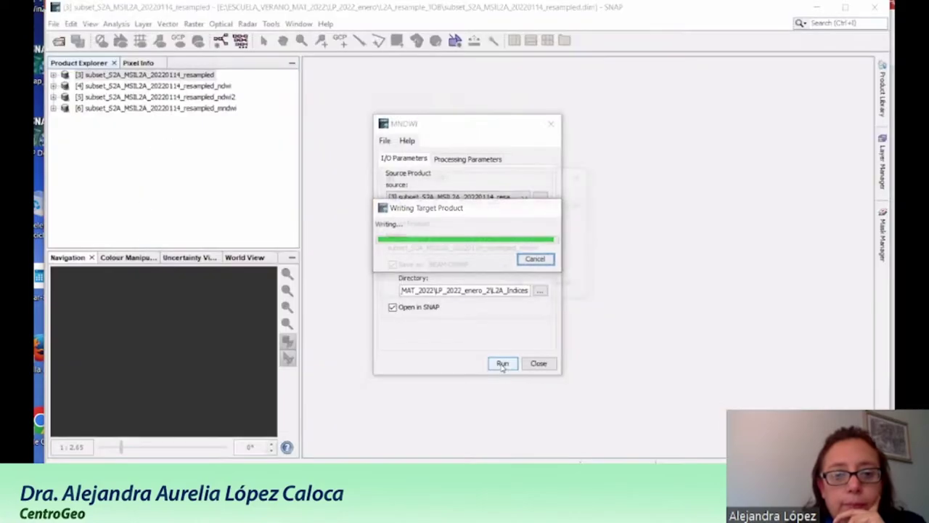
click(521, 287)
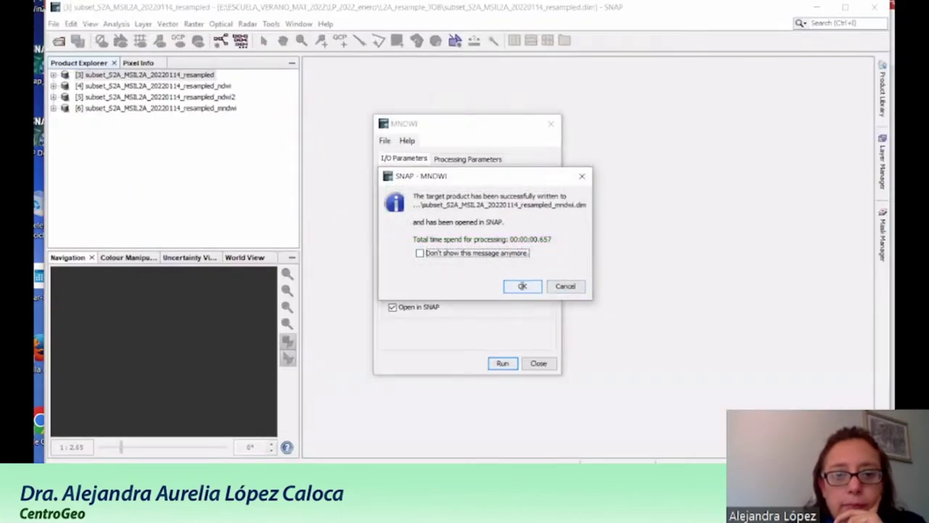
click(555, 126)
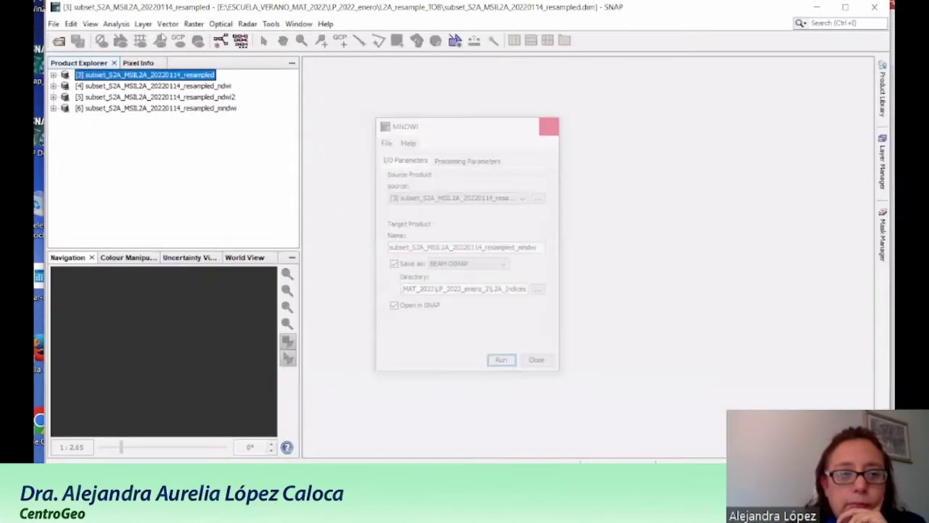
Step: Launch the NDPI Processor from Water Radiometric Indices, run it to write the ndpi product, and close it
click(193, 24)
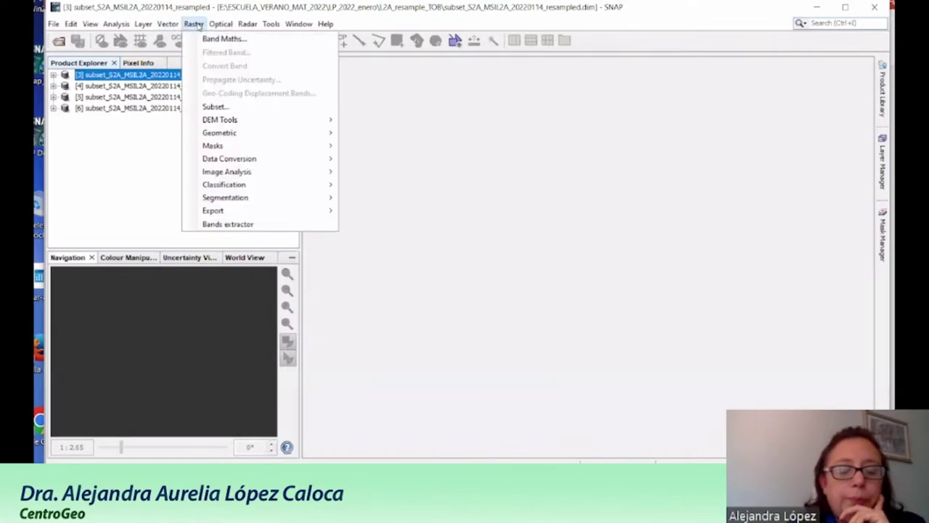
mouse_move(212, 26)
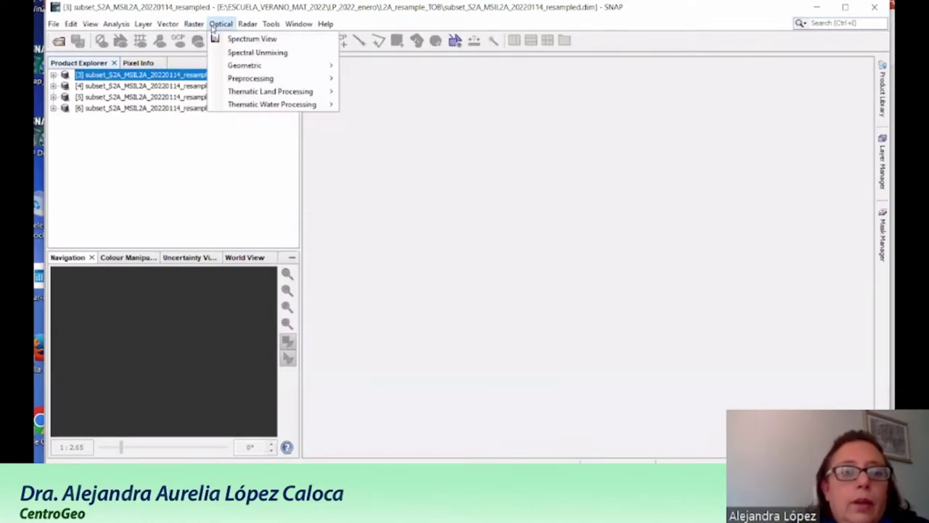
mouse_move(290, 92)
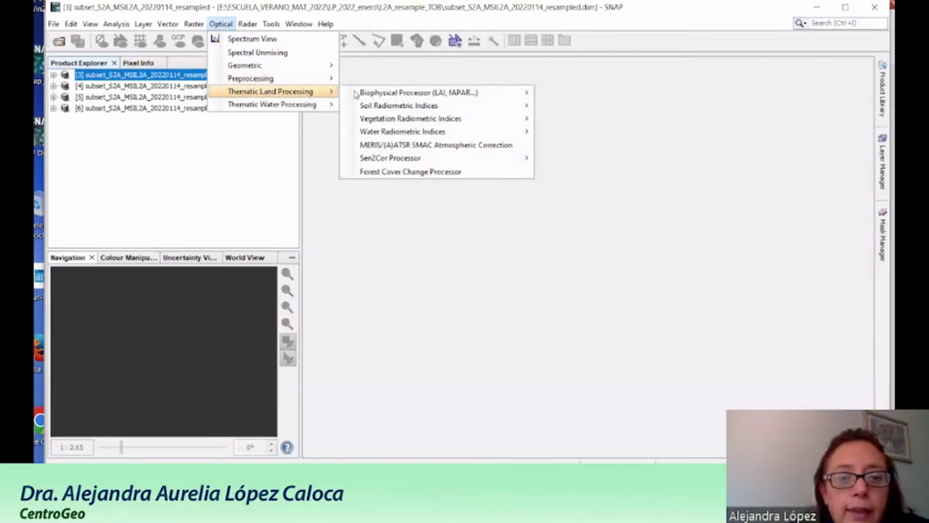
mouse_move(435, 132)
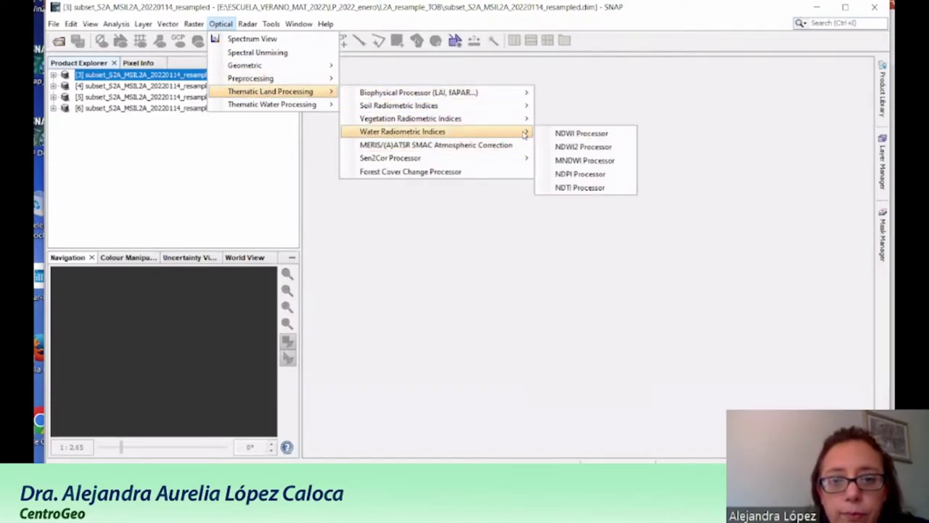
click(597, 176)
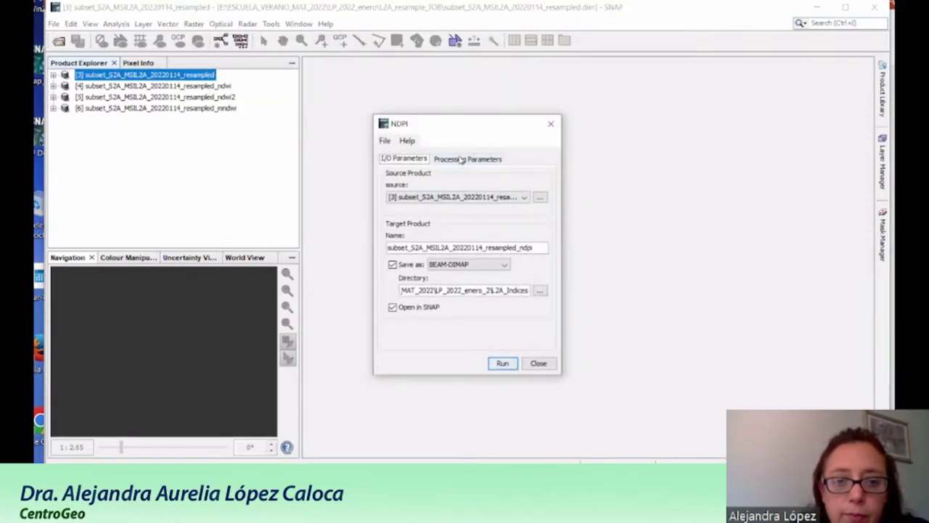
click(456, 159)
click(404, 159)
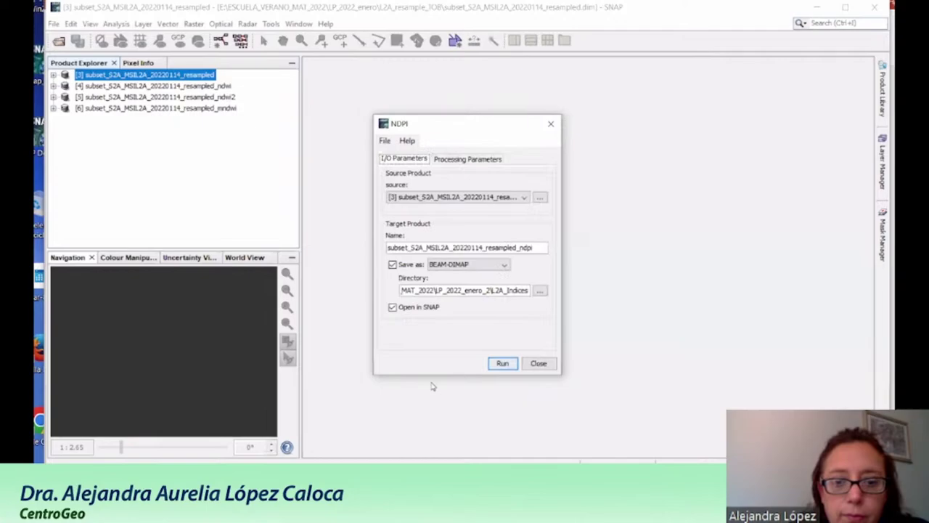
click(501, 364)
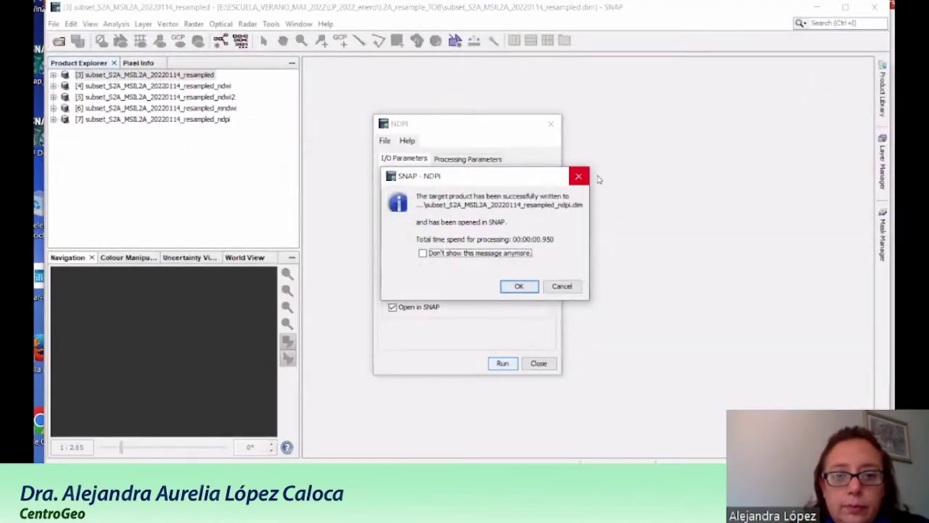
click(579, 176)
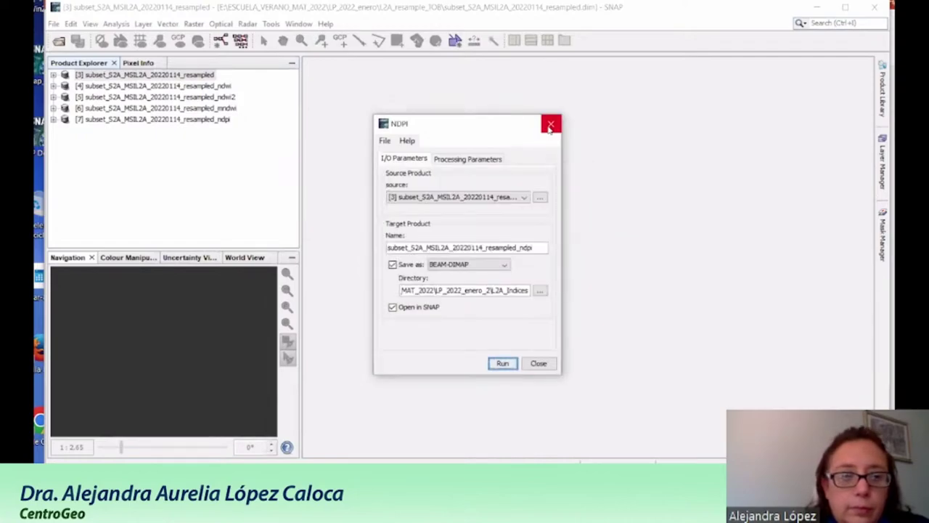
click(551, 124)
Step: Run the NDTI Processor to write subset_S2A_MSIL2A_20220114_resampled_ndti, then close its dialog
click(220, 24)
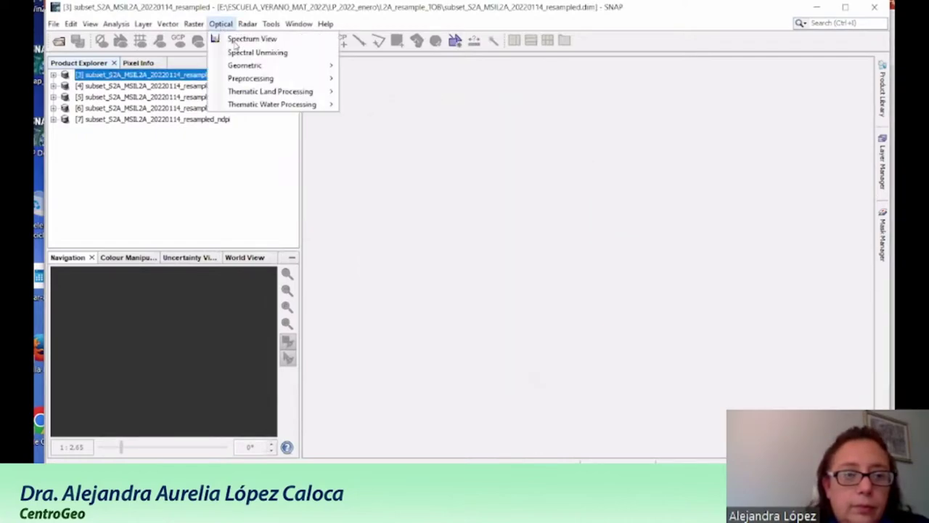
mouse_move(260, 82)
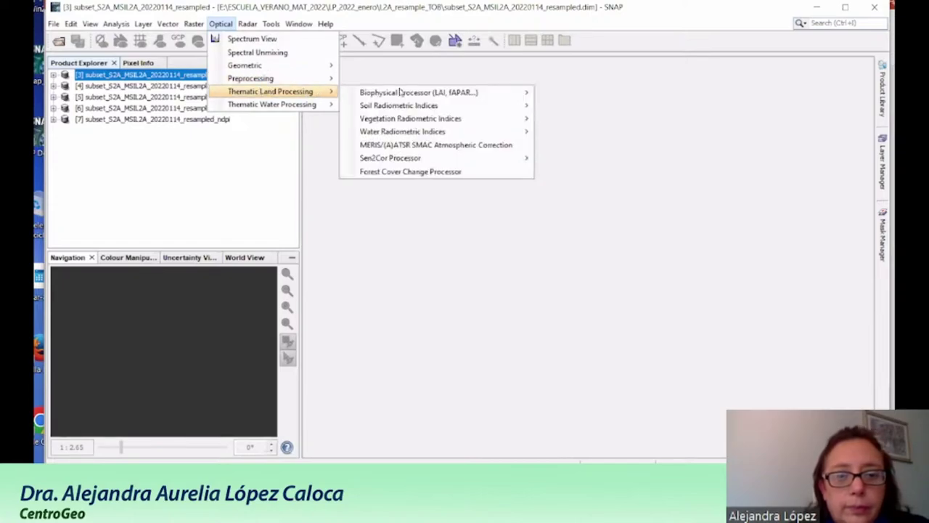
mouse_move(428, 132)
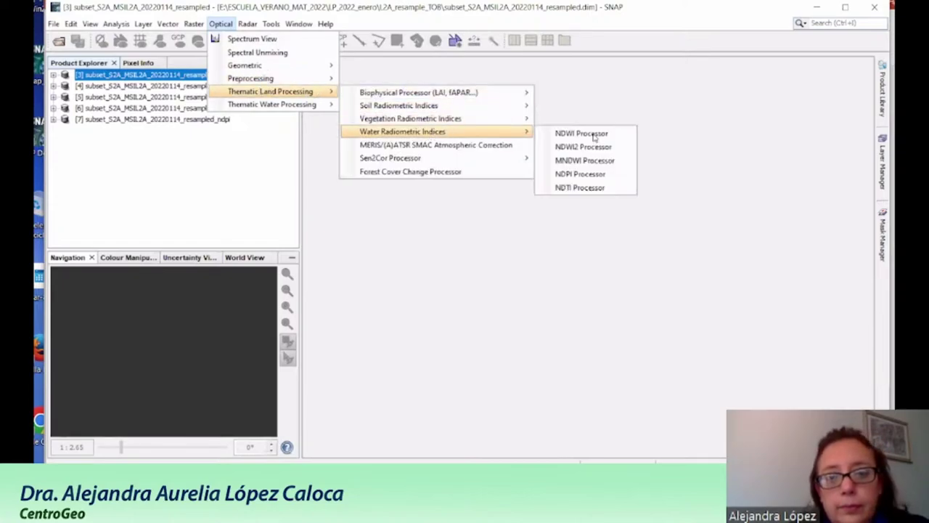
click(582, 188)
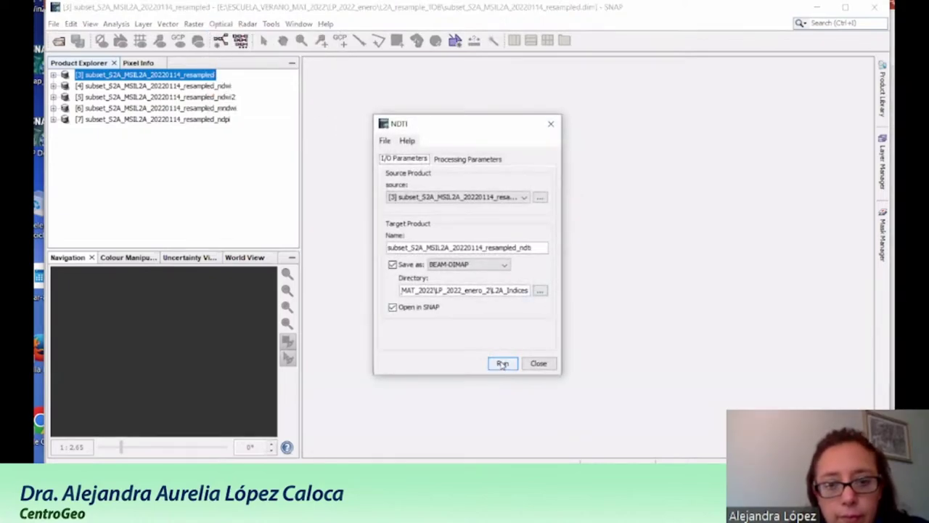
click(501, 364)
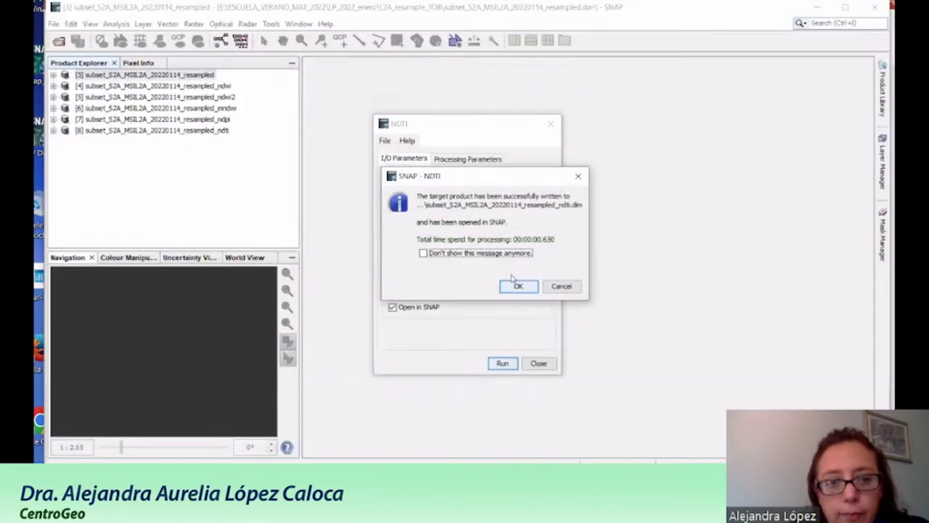
click(518, 286)
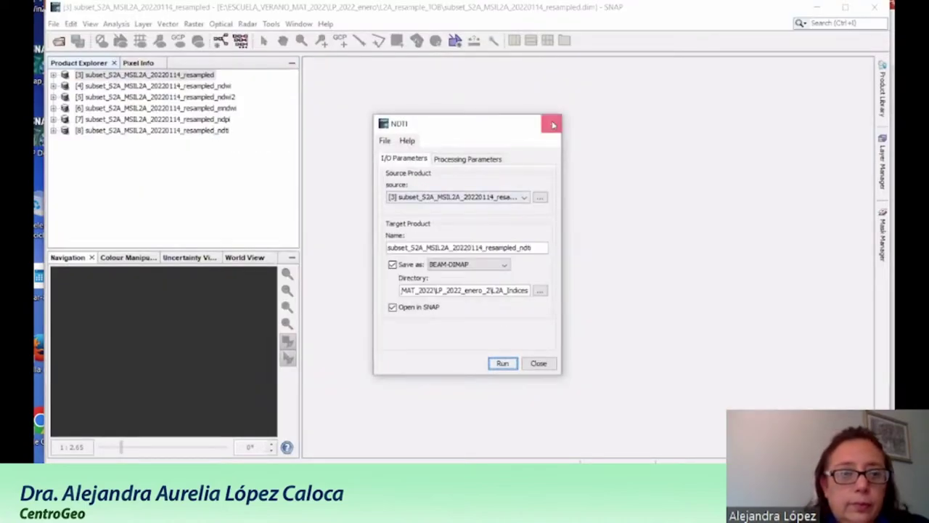
click(551, 123)
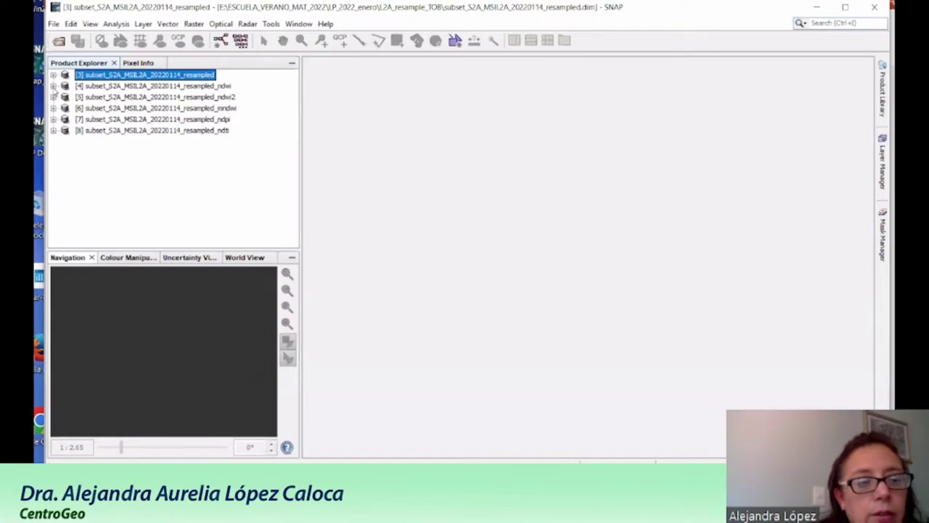
Step: Browse the ndwi product's bands in Product Explorer, then collapse the ndwi and resampled subset products
click(53, 86)
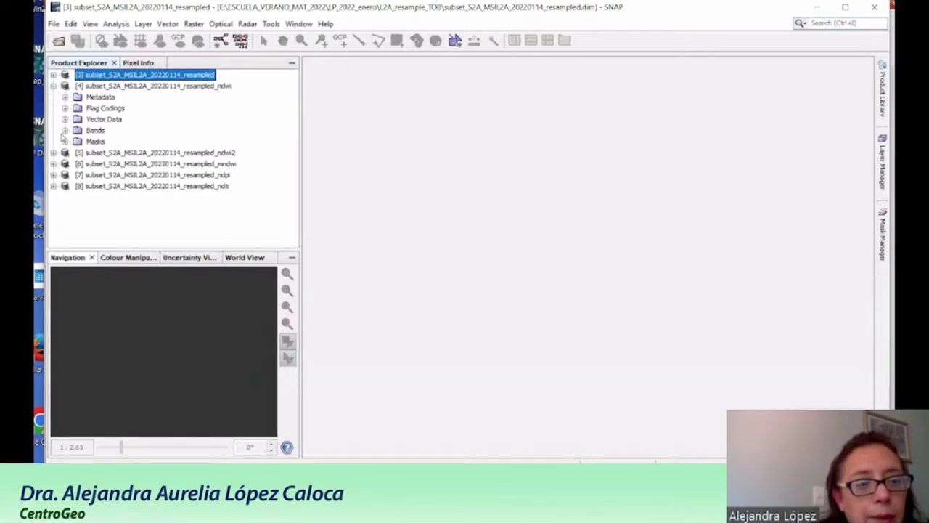
click(66, 131)
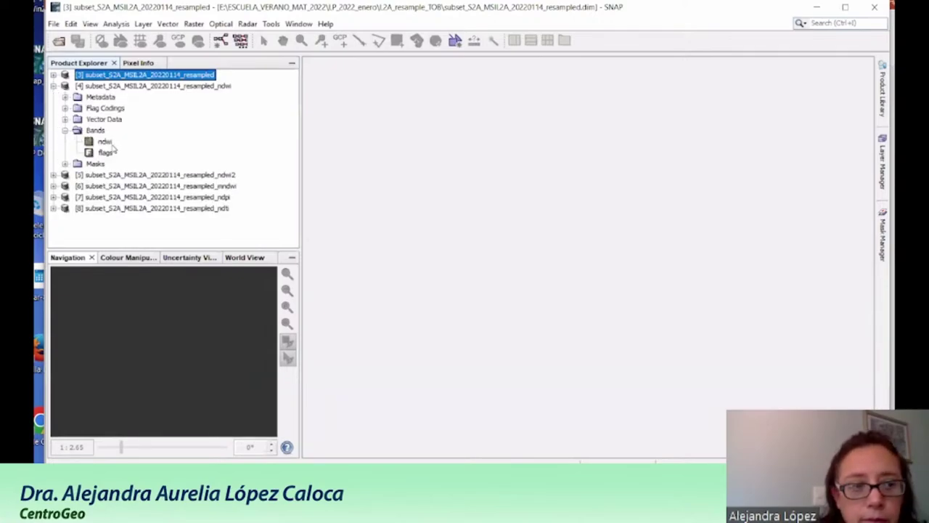
click(53, 85)
click(53, 75)
double_click(109, 76)
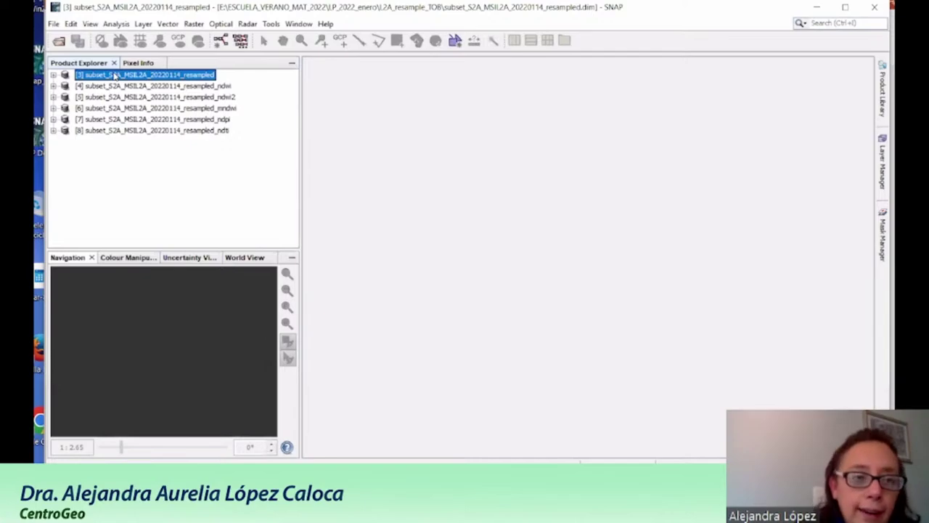
Step: Create a Sentinel 2 MSI Land/Water RGB image (B8, B11, B4) of the resampled subset product [3]
right_click(115, 75)
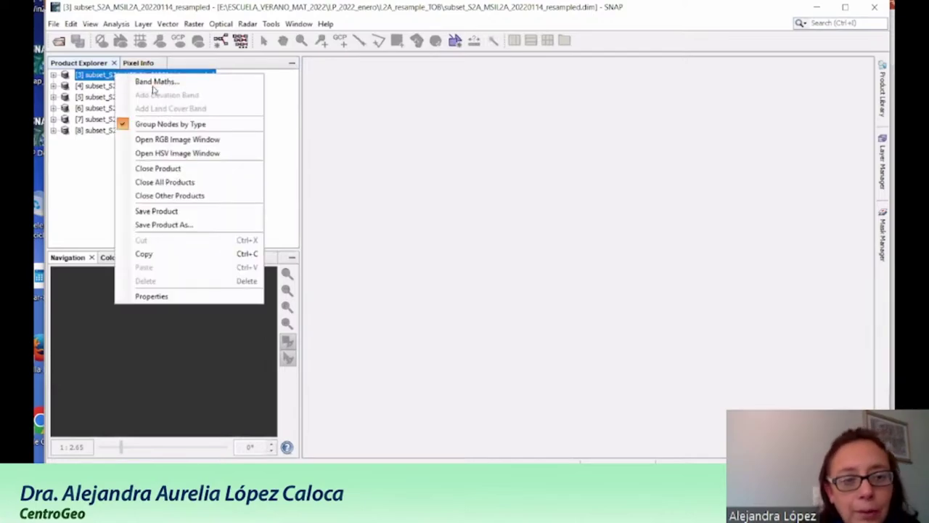
click(169, 140)
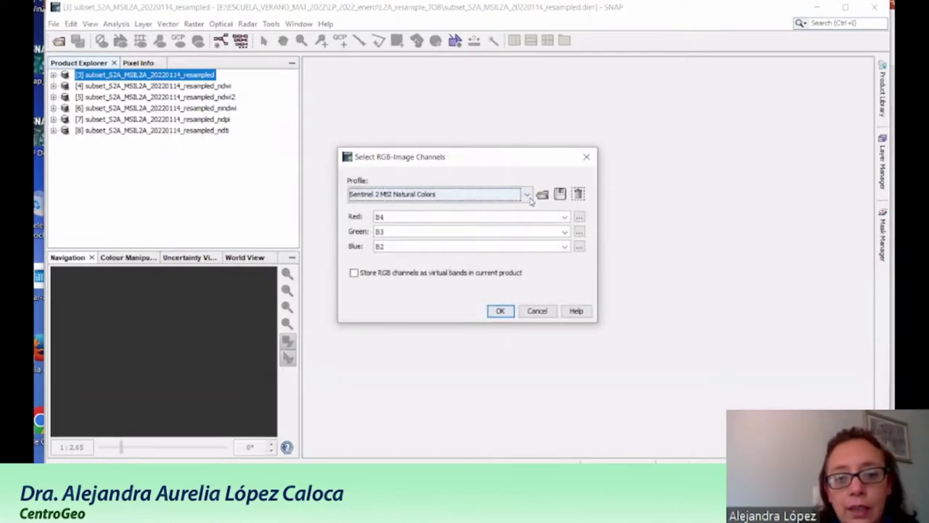
click(528, 196)
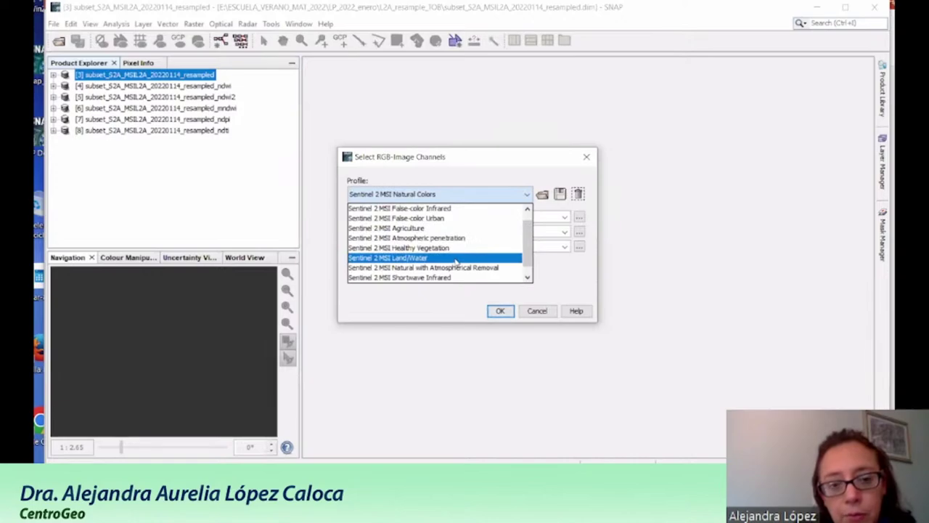
click(455, 259)
click(500, 311)
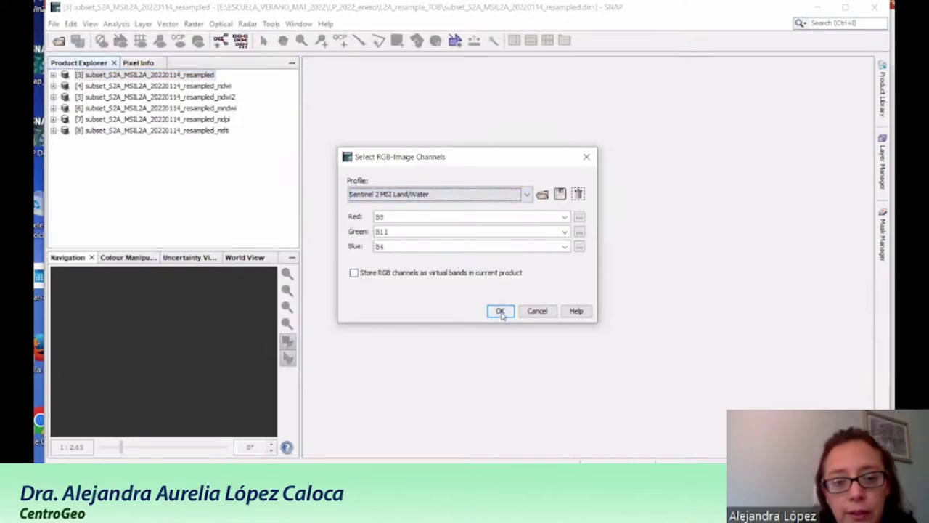
click(500, 311)
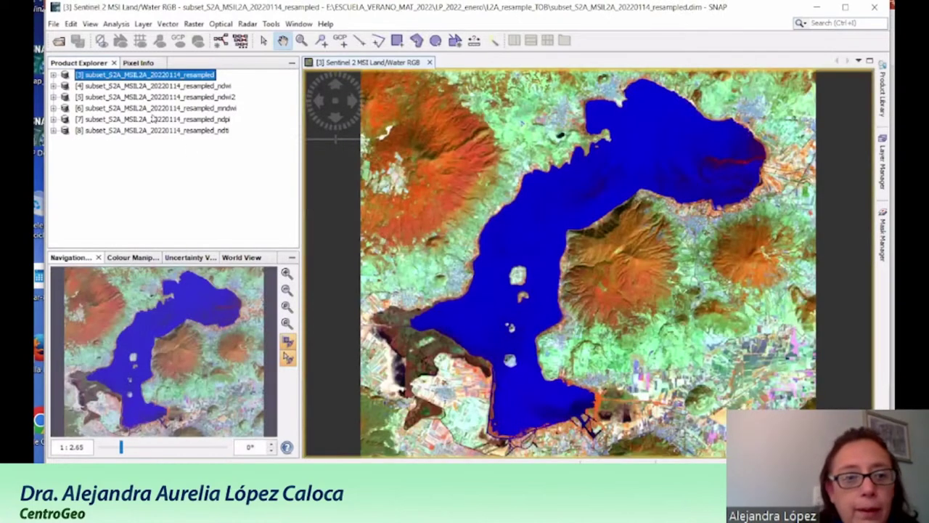
Step: Open the ndwi band of product [4] as an image view, then collapse product [4]
click(58, 86)
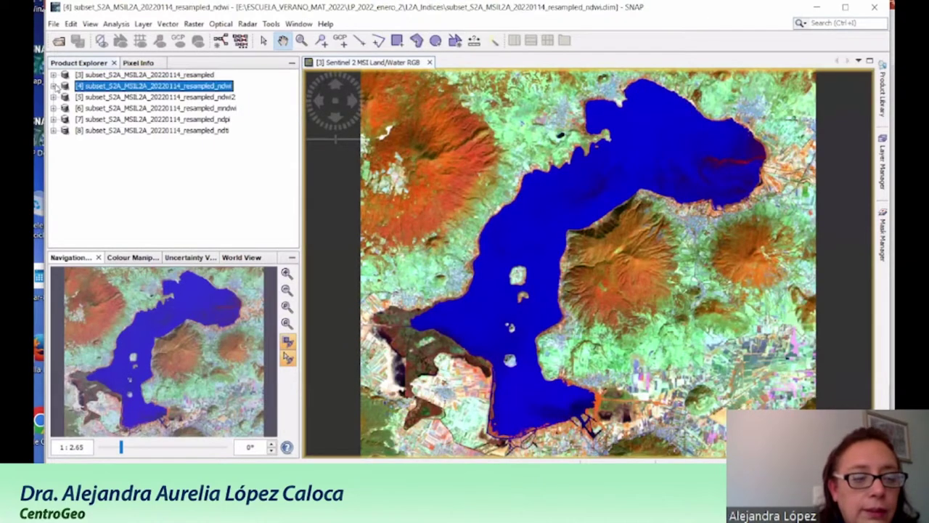
click(54, 87)
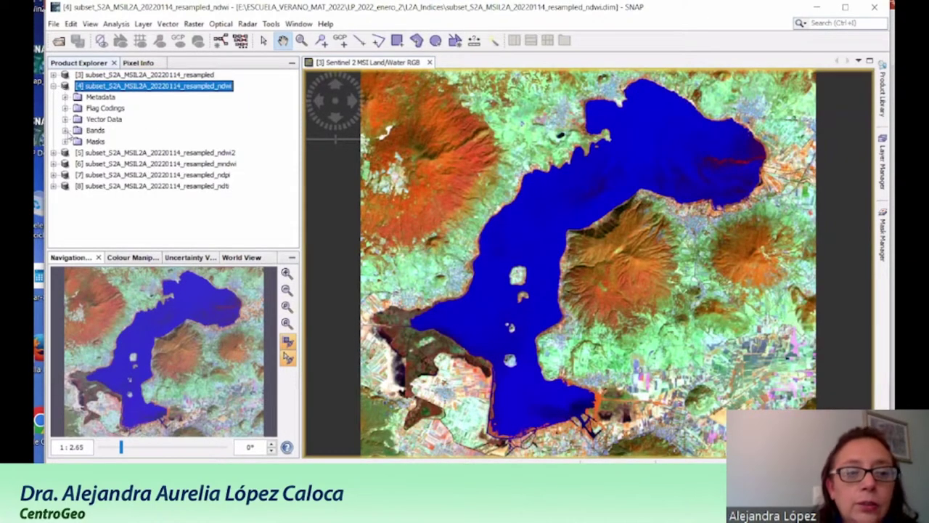
click(65, 131)
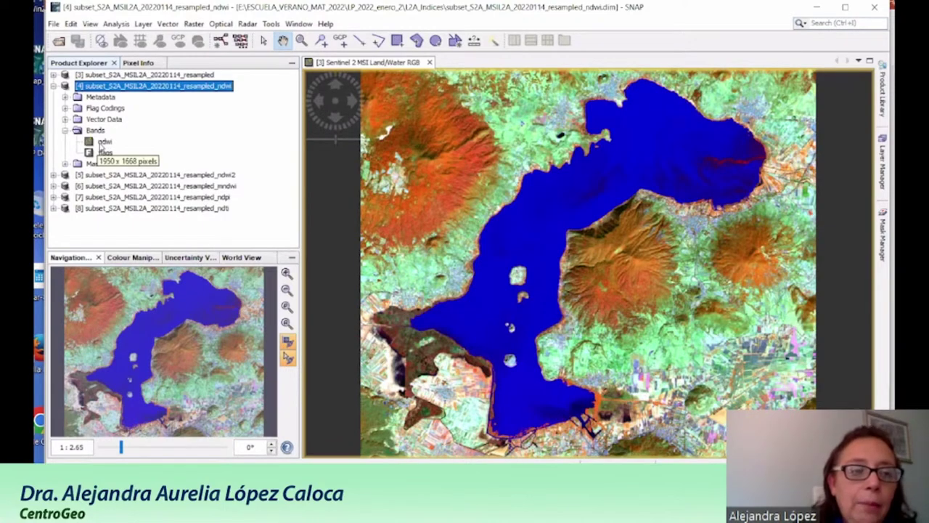
click(101, 141)
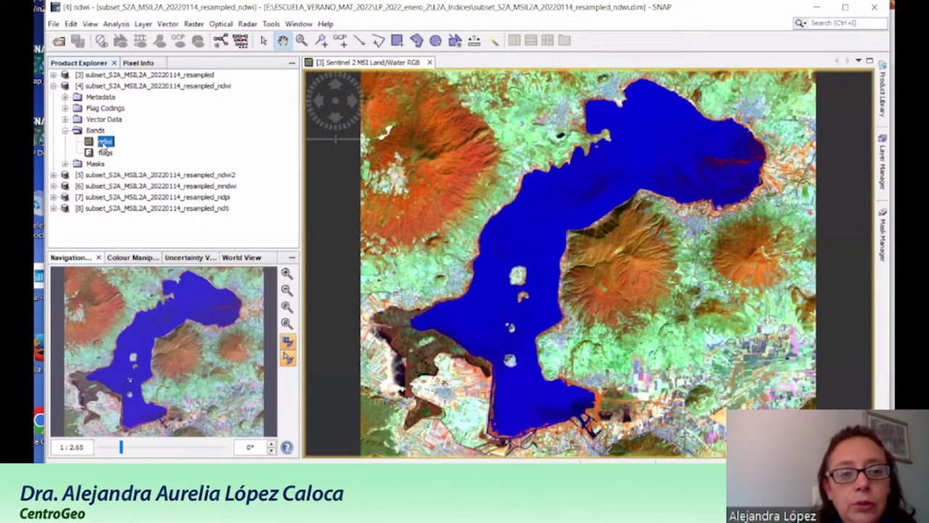
double_click(104, 143)
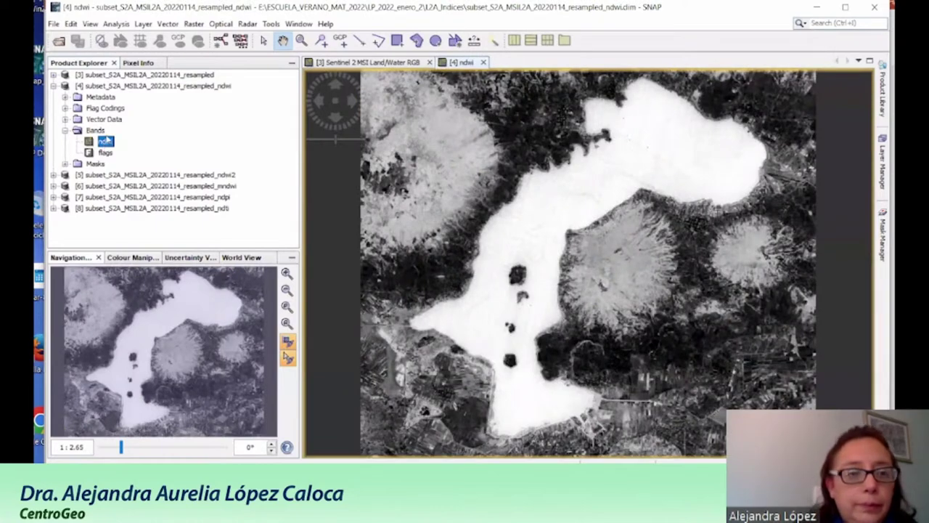
click(53, 86)
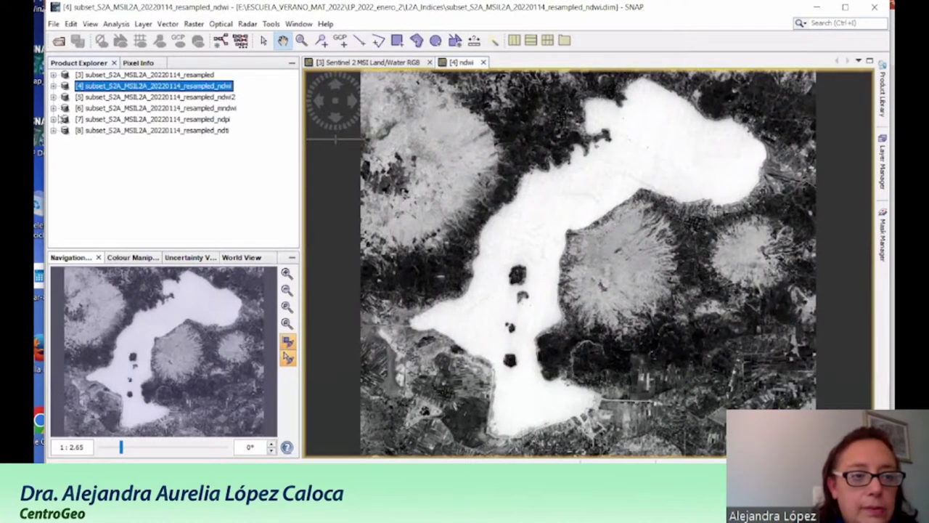
Step: Open image views of the ndwi2 and mndwi bands from products [5] and [6]
click(53, 97)
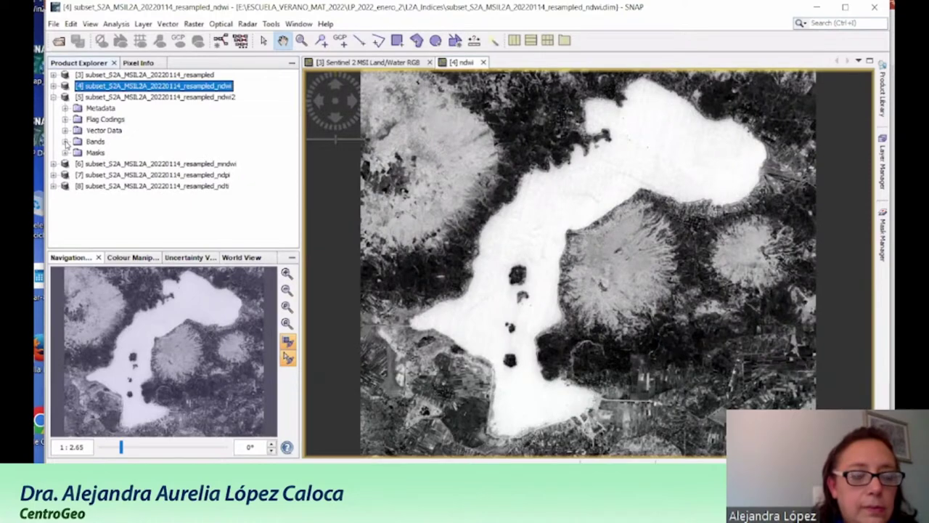
click(65, 141)
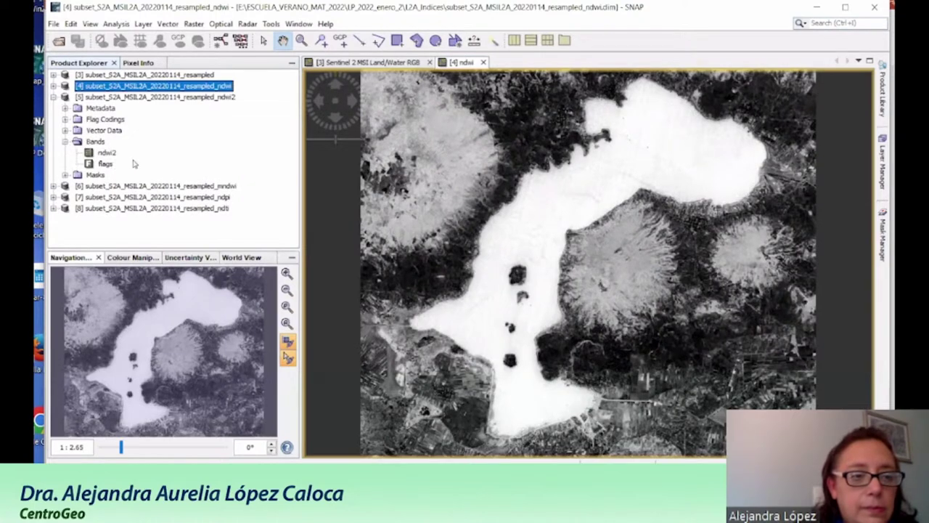
double_click(101, 153)
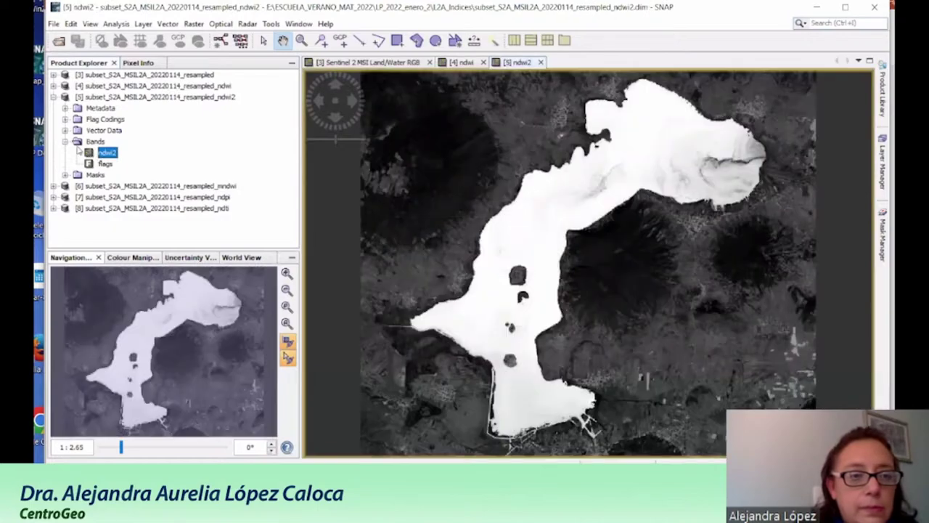
key(Left)
key(Left)
key(Left)
key(Left)
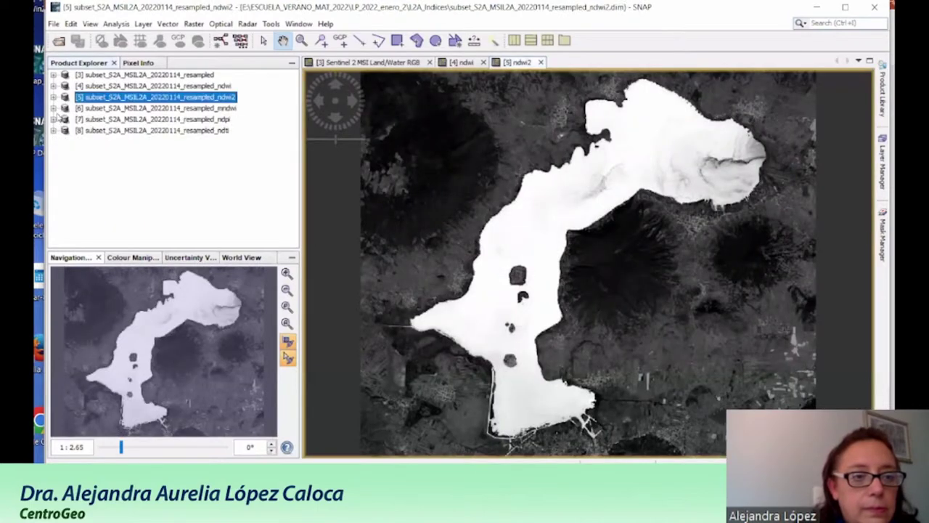
click(53, 108)
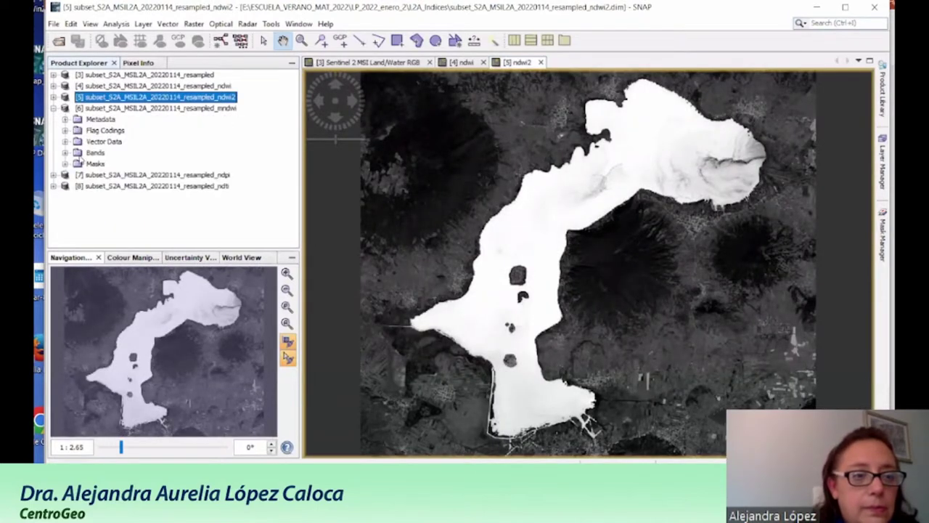
click(65, 154)
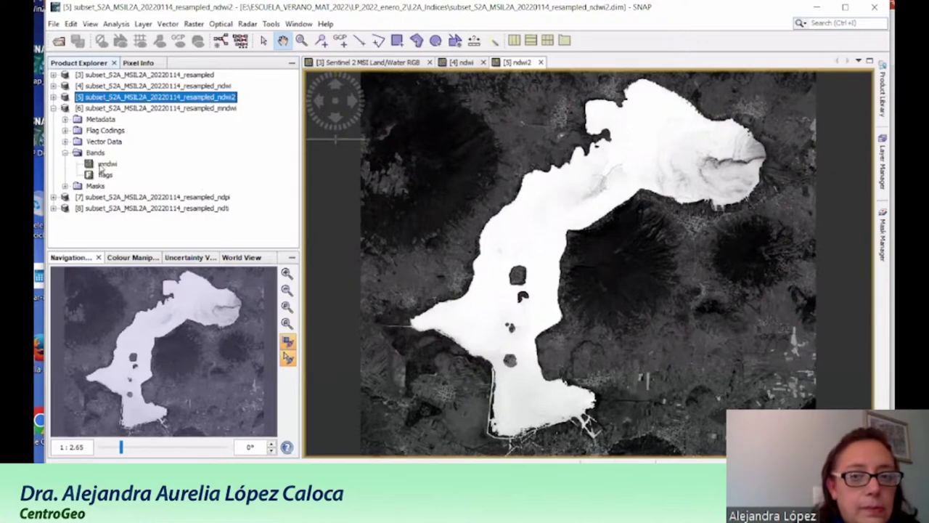
double_click(101, 164)
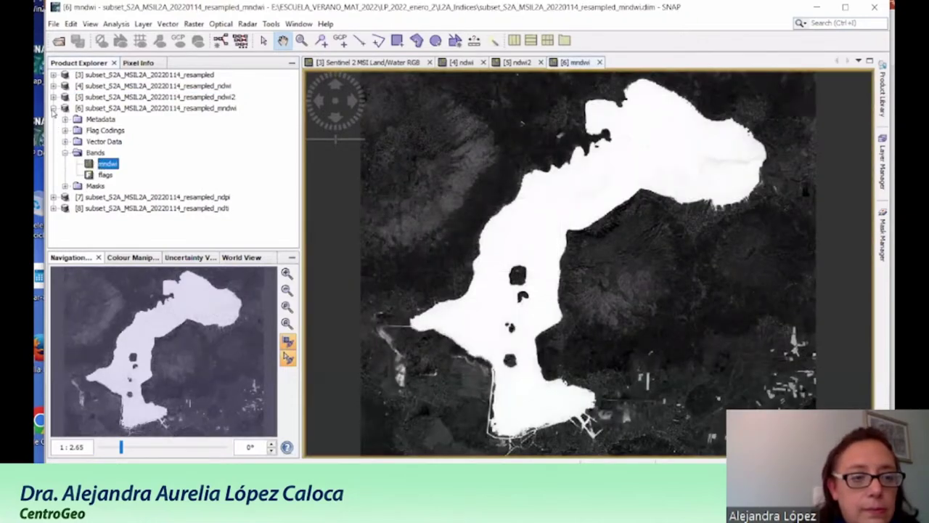
click(53, 108)
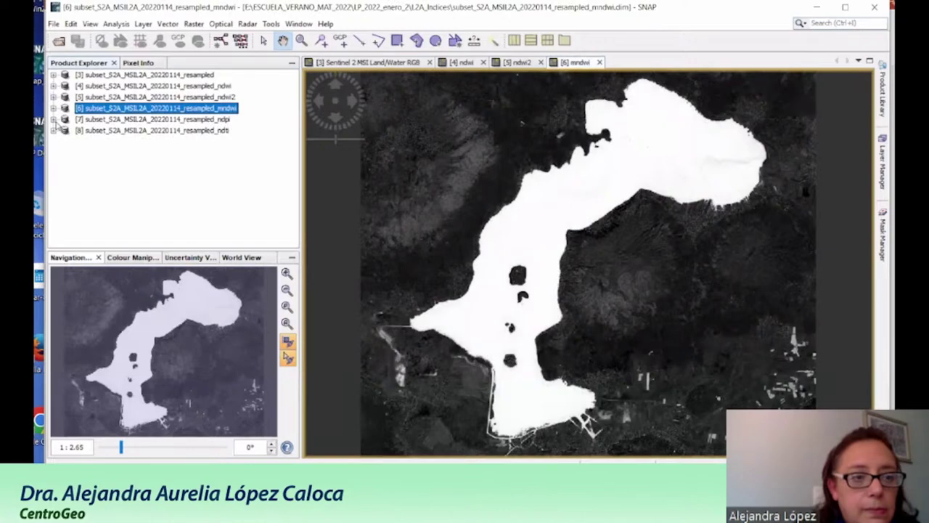
Step: Open image views of the ndpi and ndti bands from products [7] and [8]
click(54, 119)
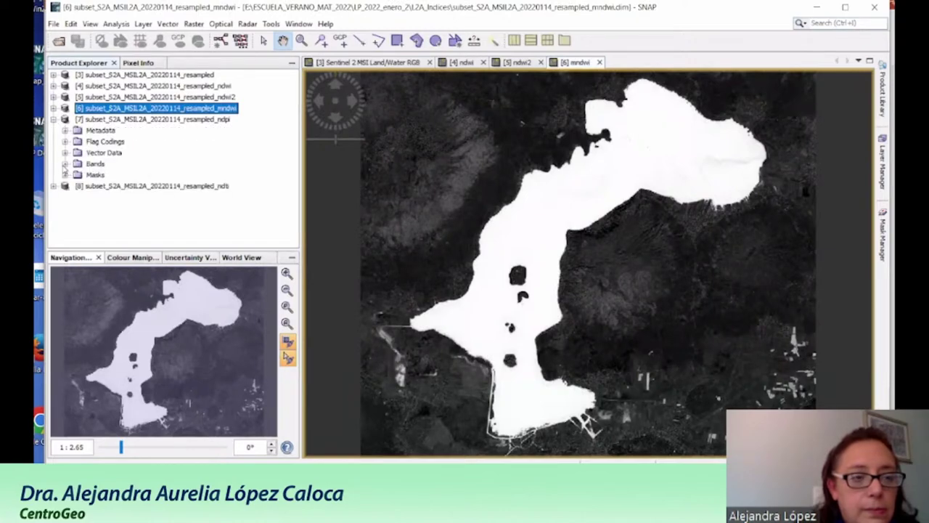
click(65, 164)
double_click(103, 176)
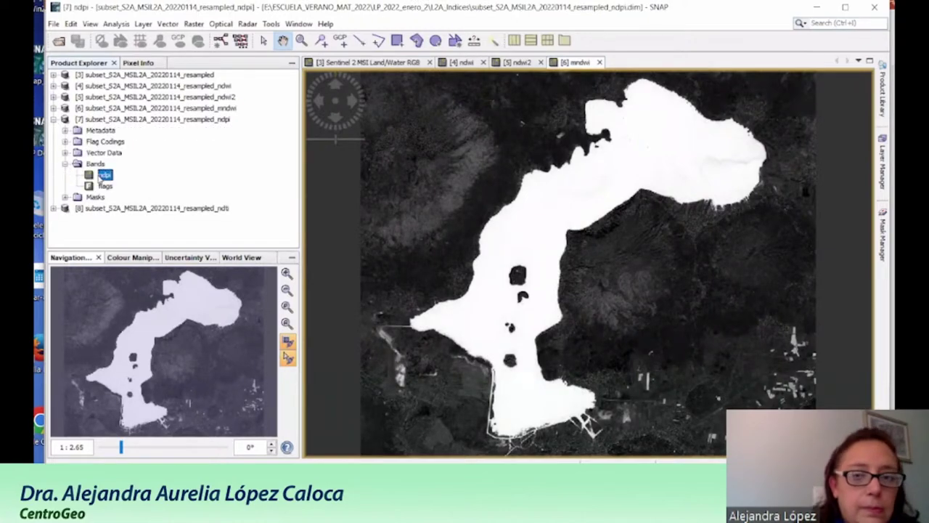
click(53, 119)
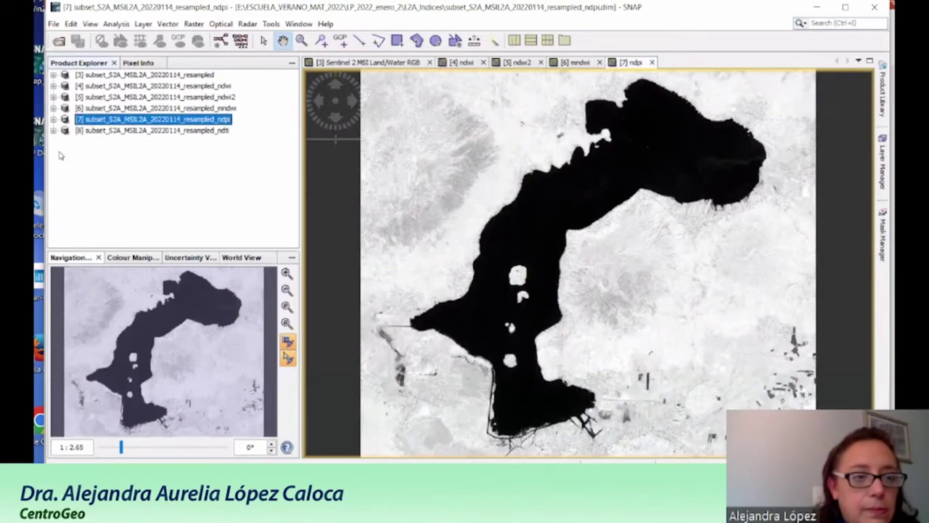
click(53, 130)
click(65, 175)
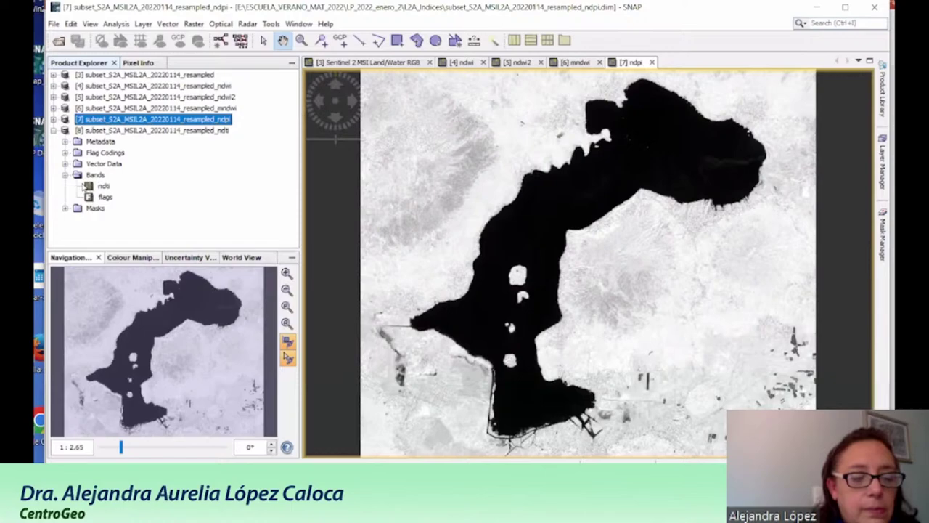
double_click(104, 186)
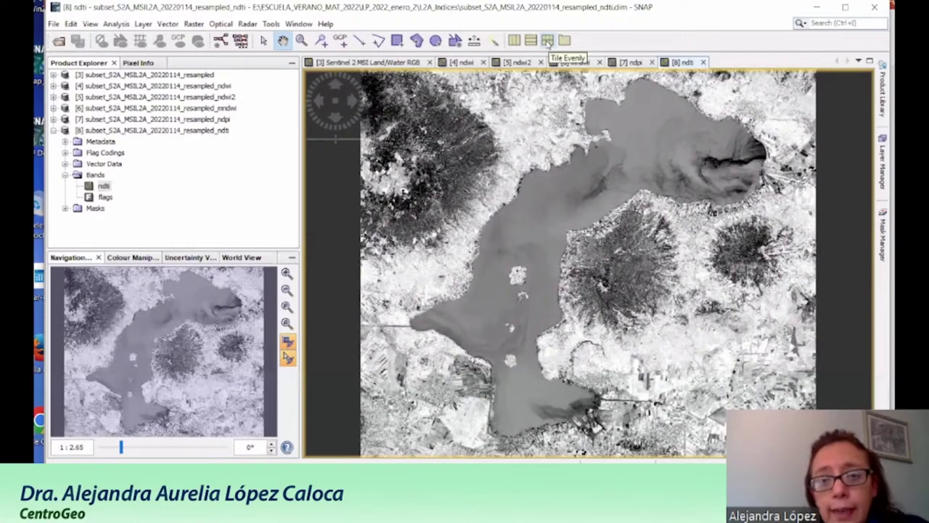
Step: Tile the six views evenly and zoom the synced views from the RGB view to show the whole lake
click(548, 42)
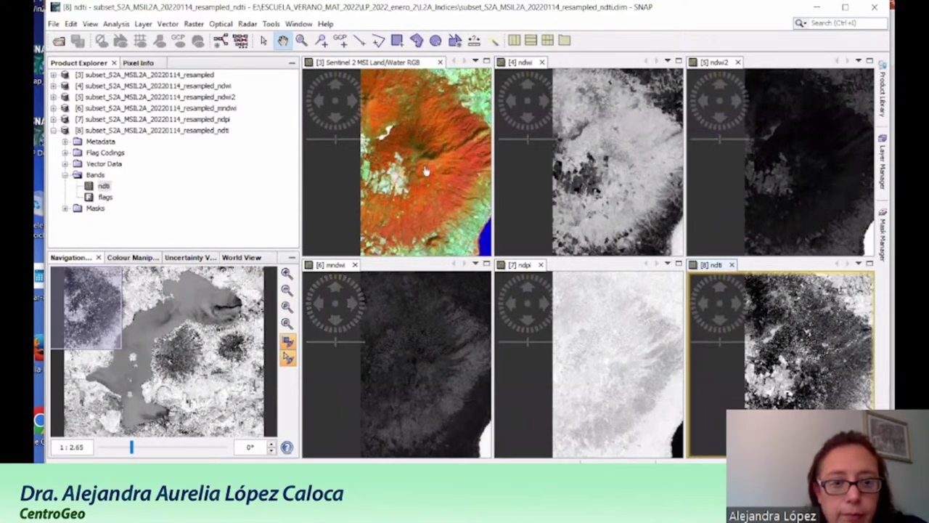
click(409, 184)
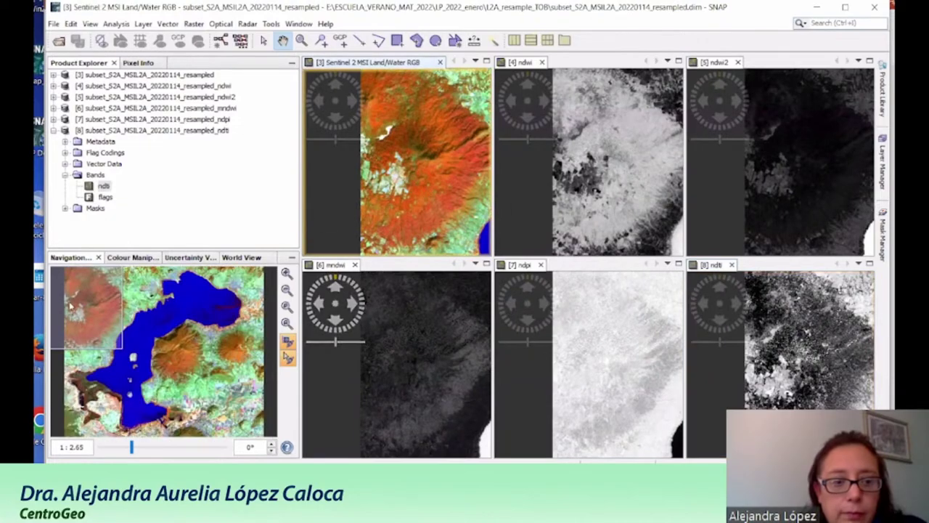
click(130, 429)
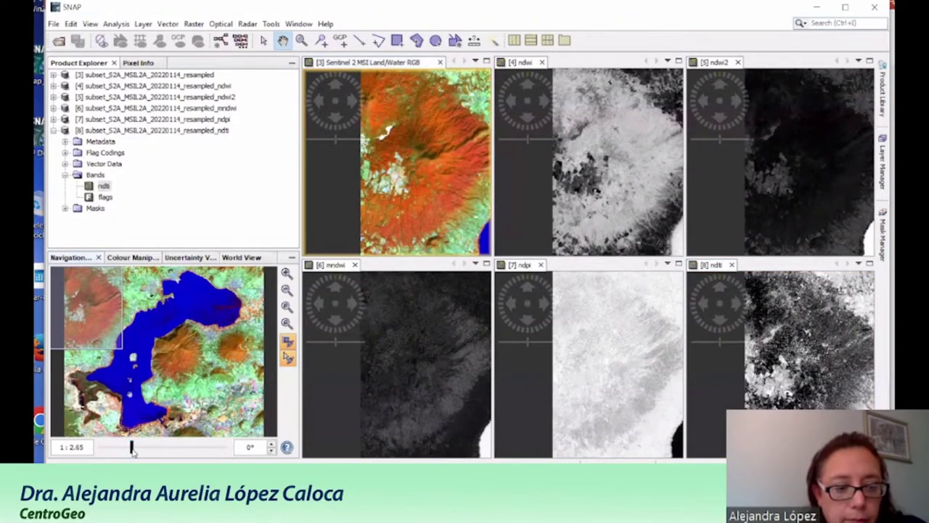
mouse_move(131, 449)
mouse_down()
mouse_move(167, 446)
mouse_move(114, 448)
mouse_up()
scroll(435, 174, up, 2)
scroll(384, 153, up, 2)
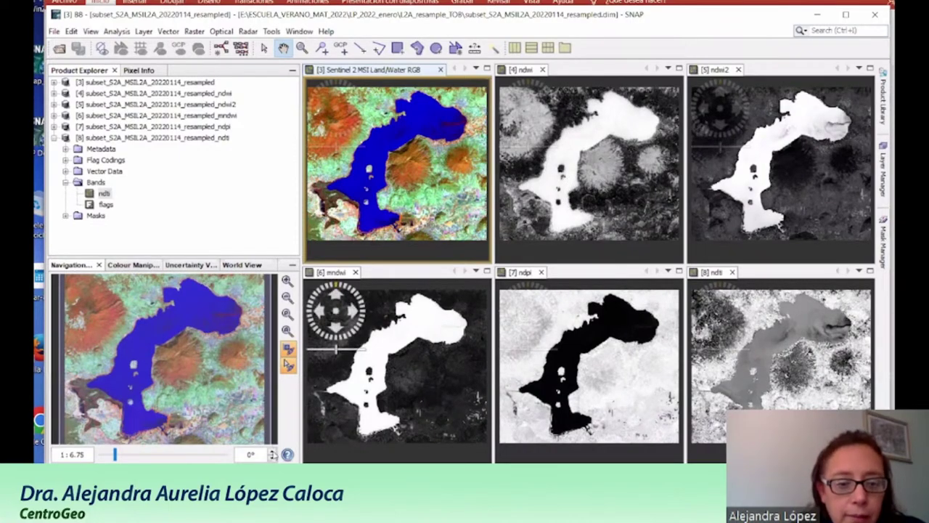
Step: Zoom all synced views to about 1:2.5 and pan them around to the lake's northern shore
click(250, 401)
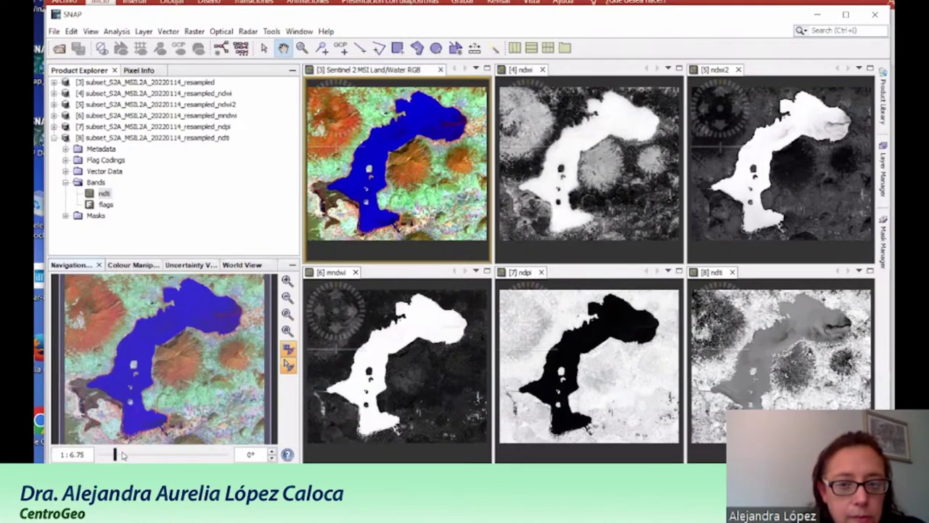
drag(123, 455, 135, 456)
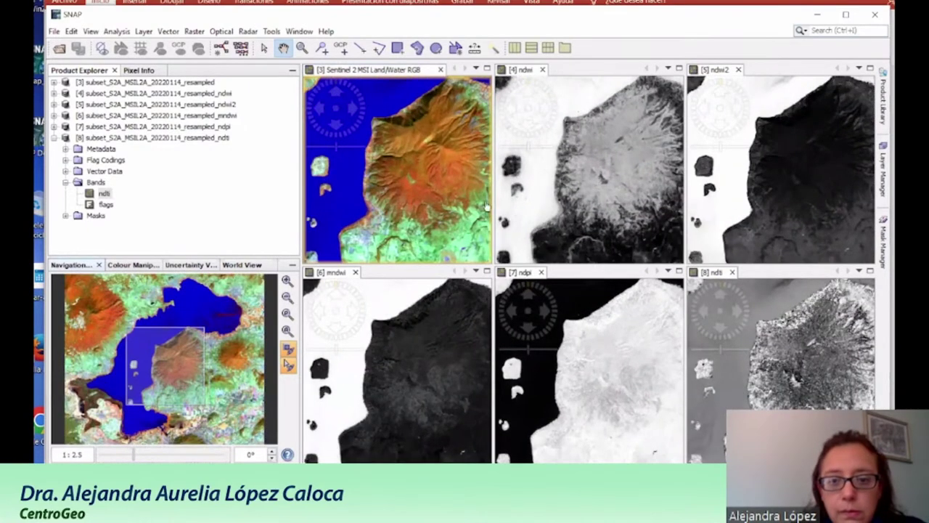
drag(584, 187, 629, 227)
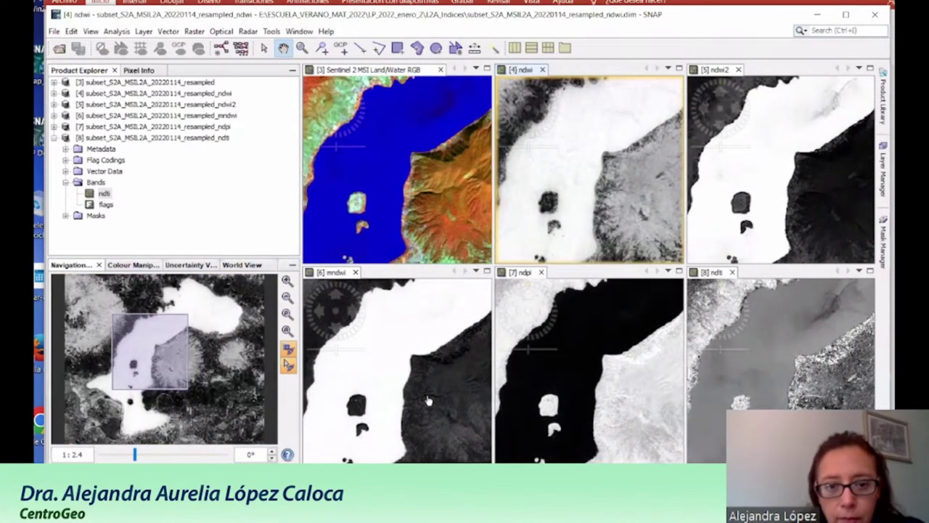
drag(429, 399, 413, 450)
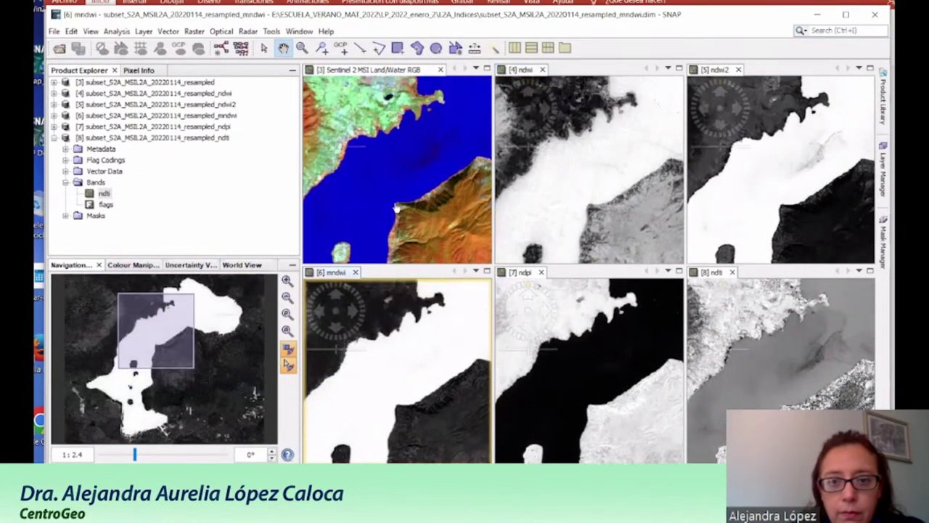
drag(450, 218, 410, 254)
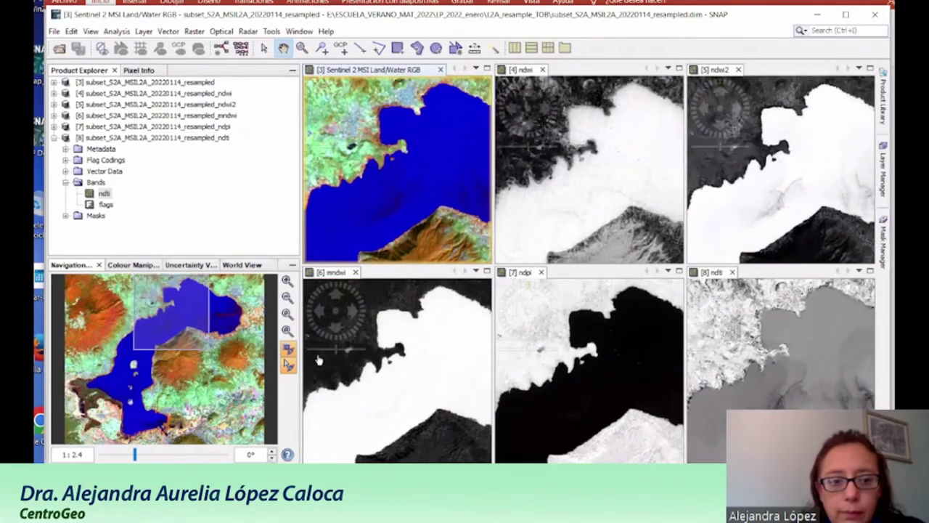
drag(318, 360, 308, 366)
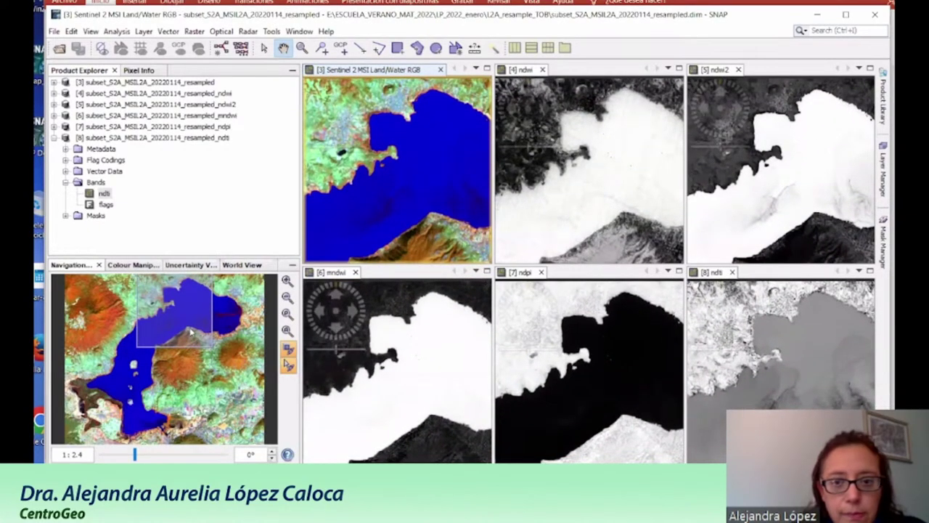
drag(167, 318, 189, 328)
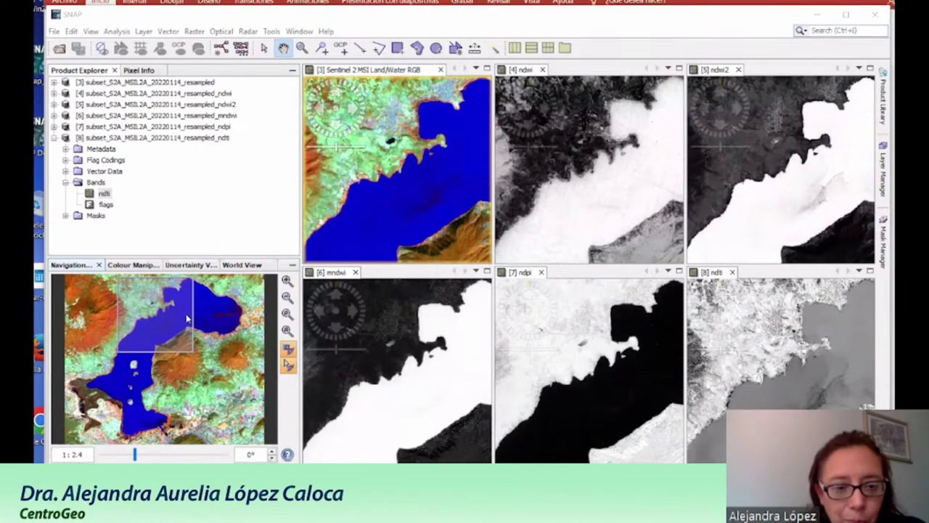
drag(166, 313, 193, 315)
drag(180, 354, 200, 362)
drag(153, 313, 195, 278)
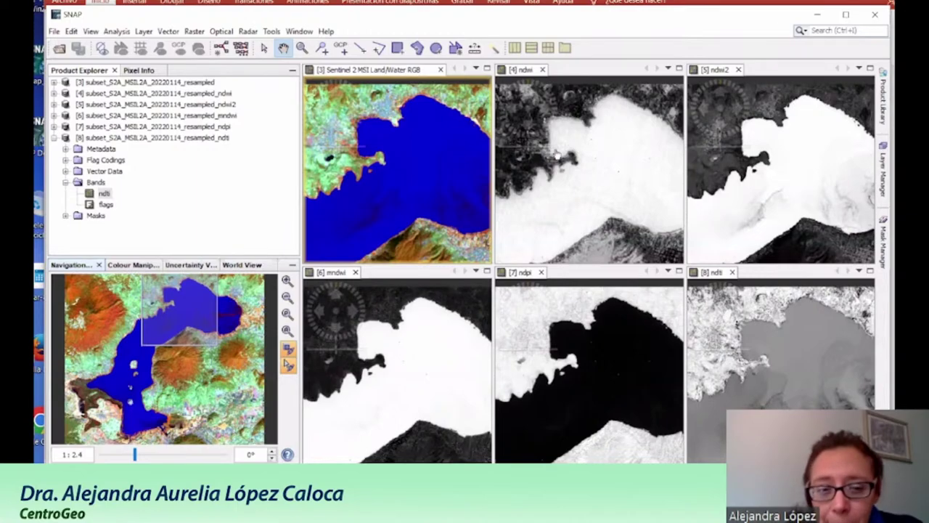
click(287, 296)
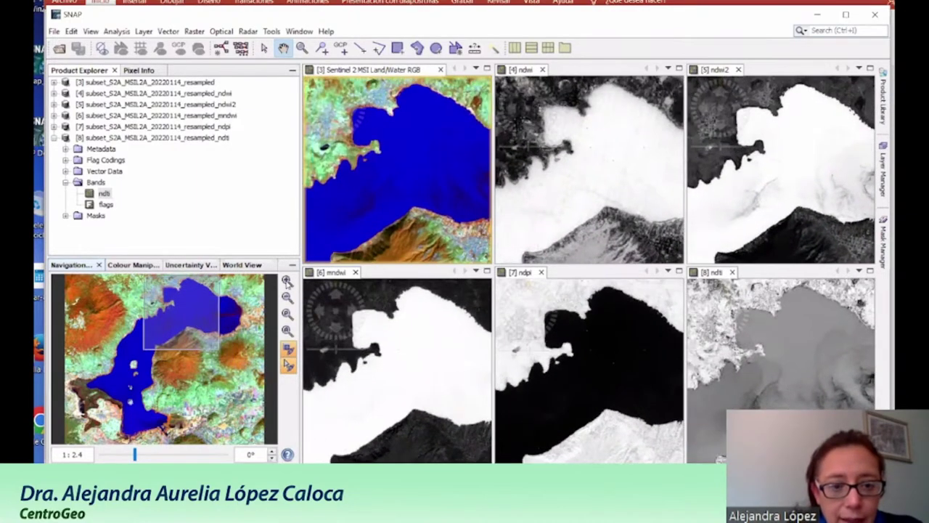
Step: Pan the synced views along the northern shoreline to the town beside the lake
drag(134, 453, 149, 455)
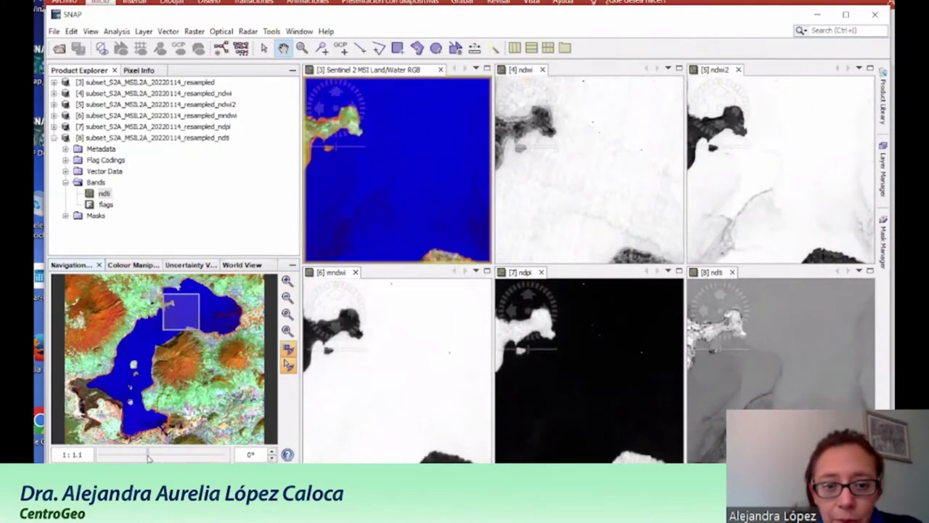
click(618, 234)
drag(617, 234, 691, 275)
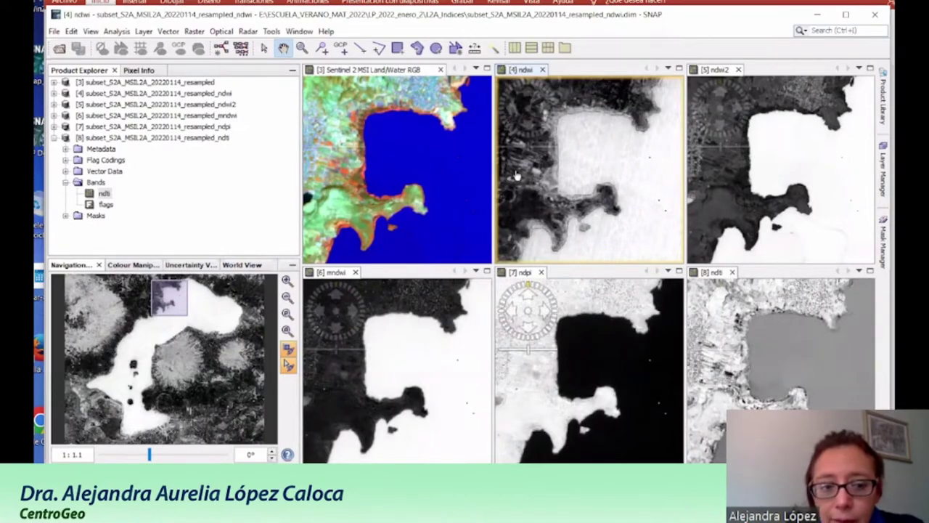
drag(436, 351, 427, 375)
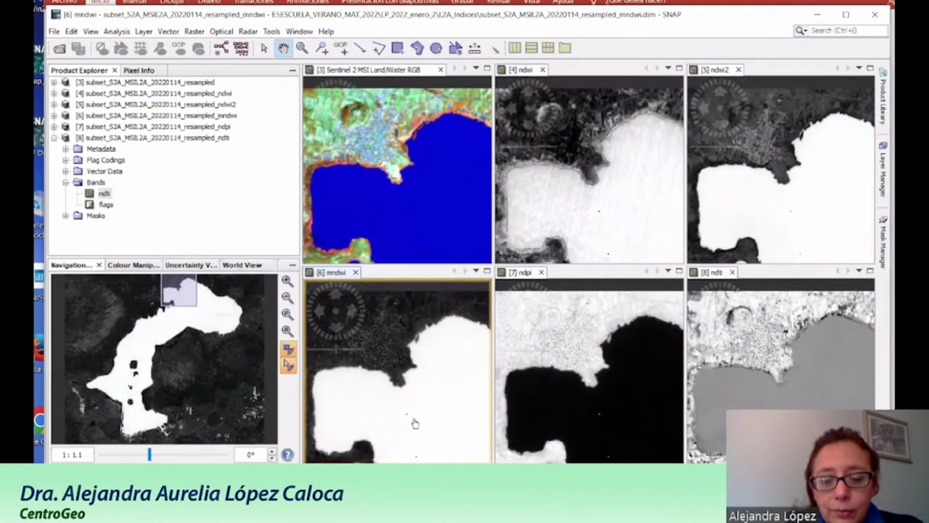
drag(414, 423, 489, 441)
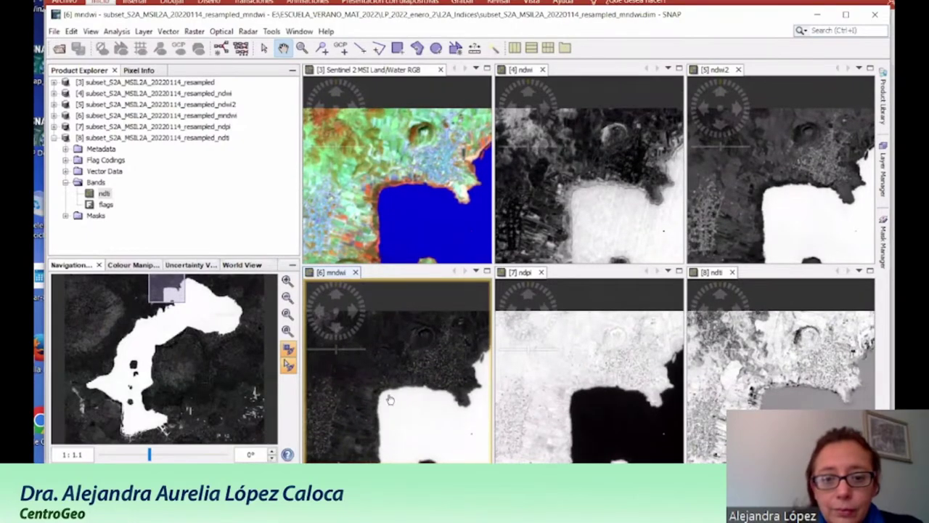
drag(390, 400, 572, 190)
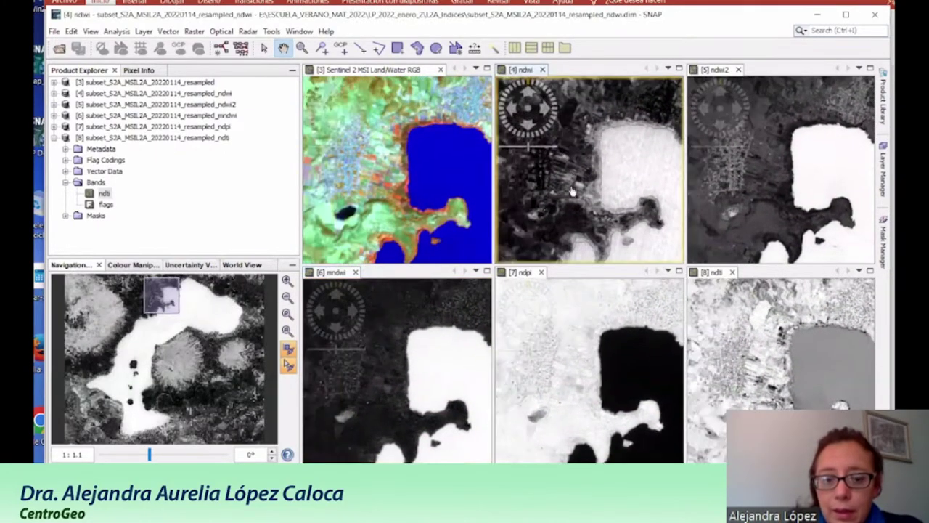
drag(508, 190, 582, 123)
Step: Activate the ndpi view and zoom all synced views out to about 1:2.55
scroll(591, 170, down, 2)
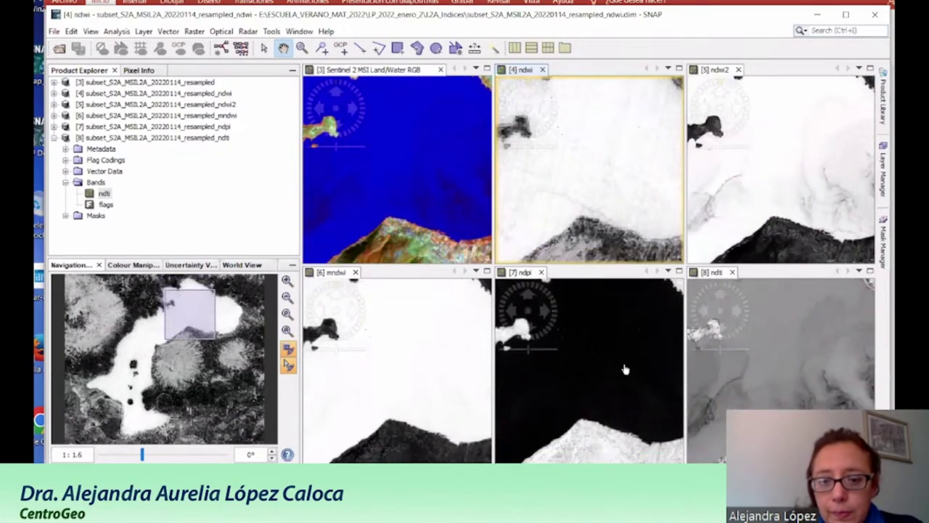
click(625, 369)
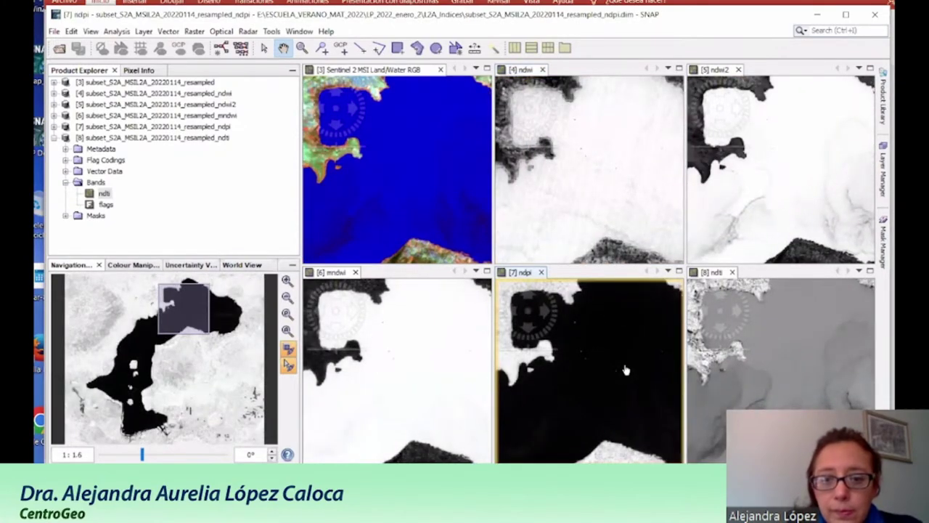
drag(625, 370, 626, 359)
scroll(625, 359, down, 2)
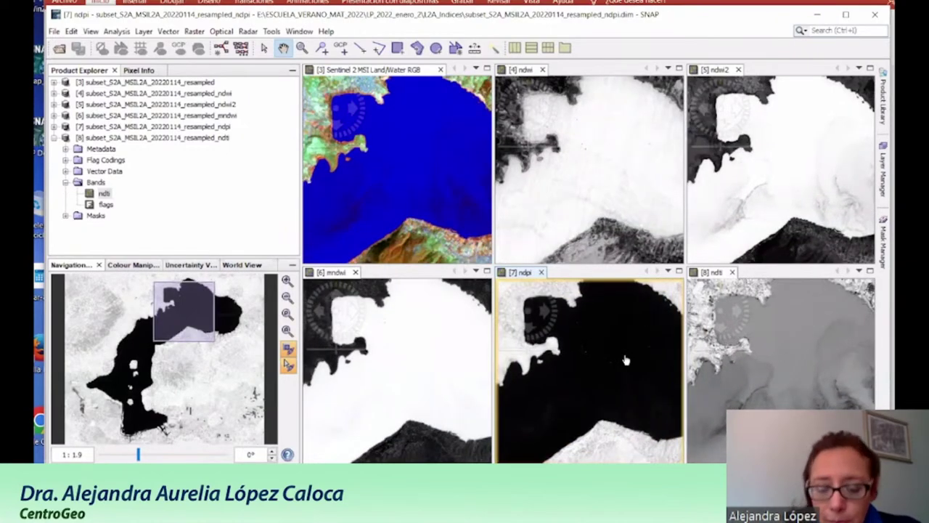
scroll(626, 359, down, 2)
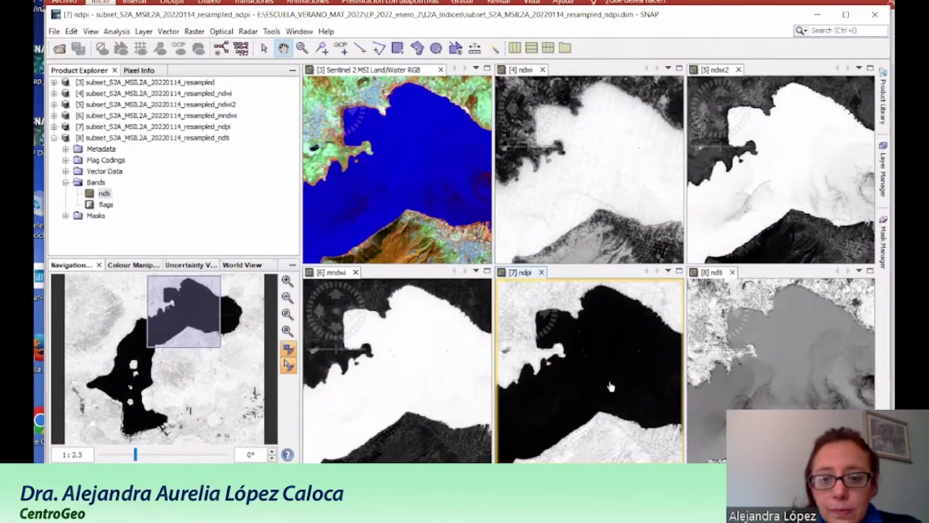
scroll(609, 387, down, 1)
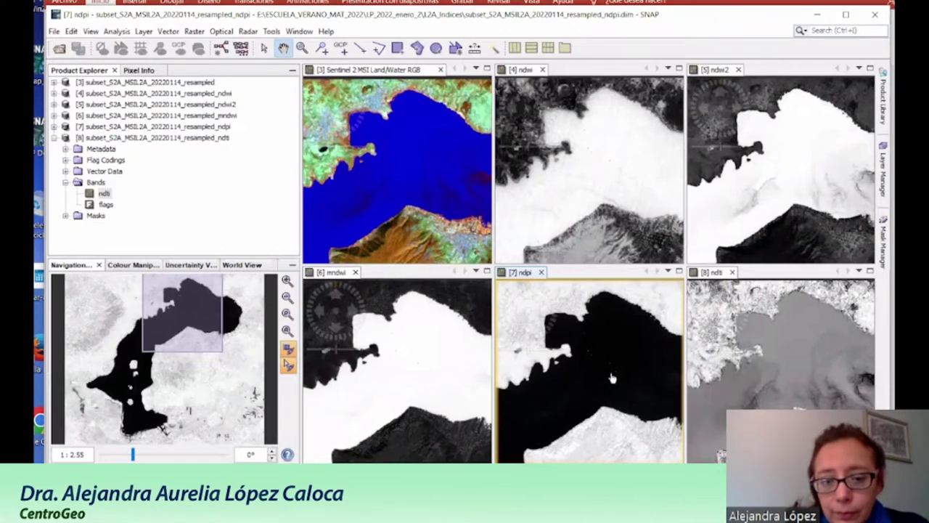
Step: Pan the linked views to the lake's southern shore and switch between the mndwi and ndpi views
drag(611, 378, 638, 341)
drag(629, 380, 643, 348)
drag(617, 395, 633, 362)
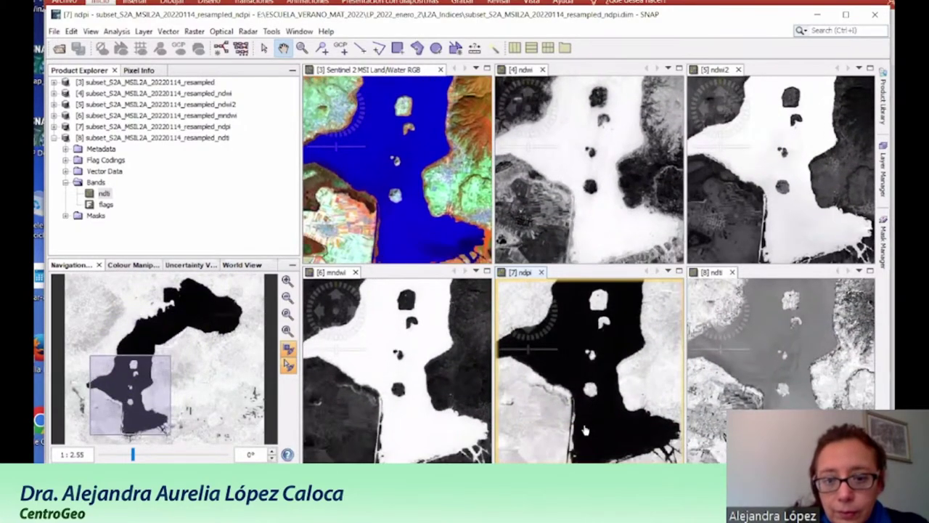
scroll(585, 430, down, 2)
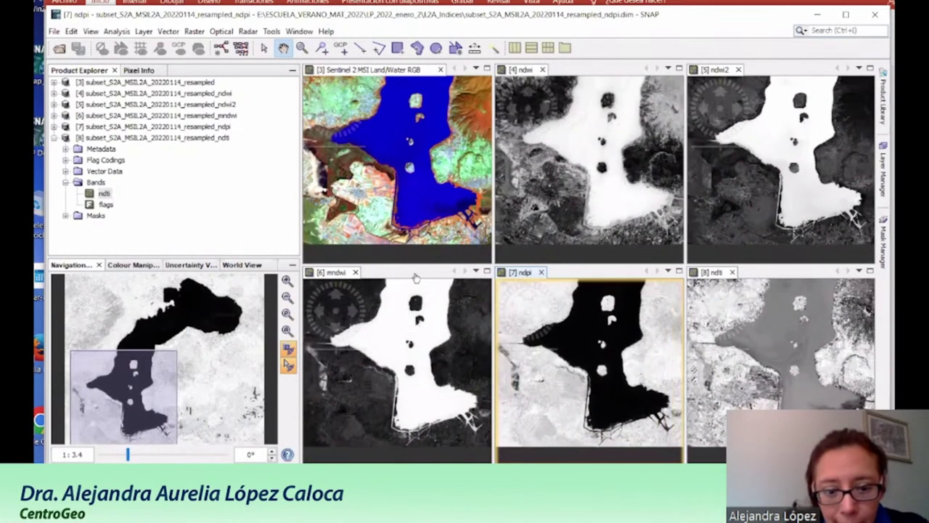
scroll(407, 372, up, 5)
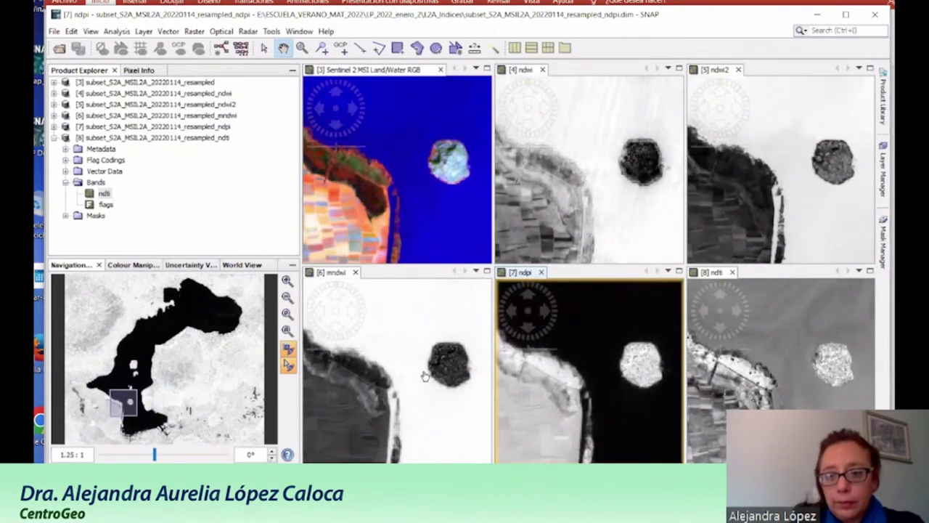
click(424, 375)
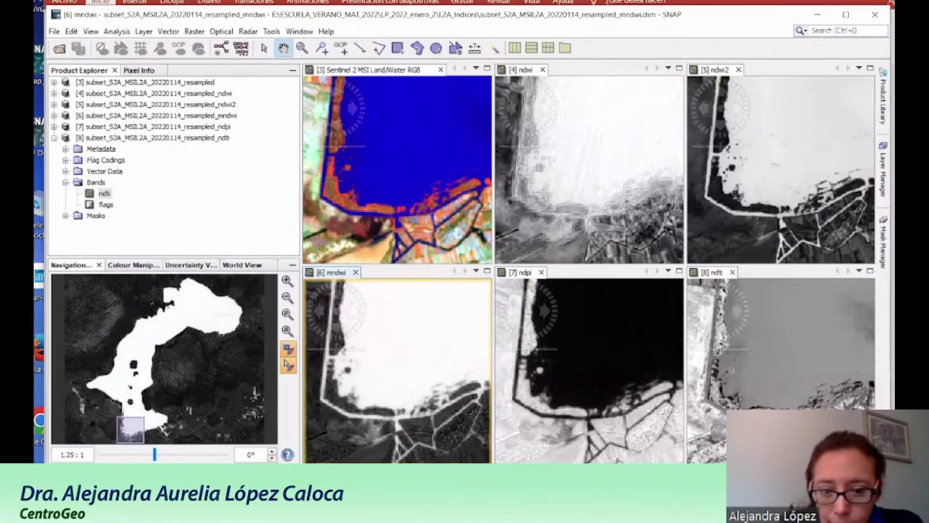
click(565, 419)
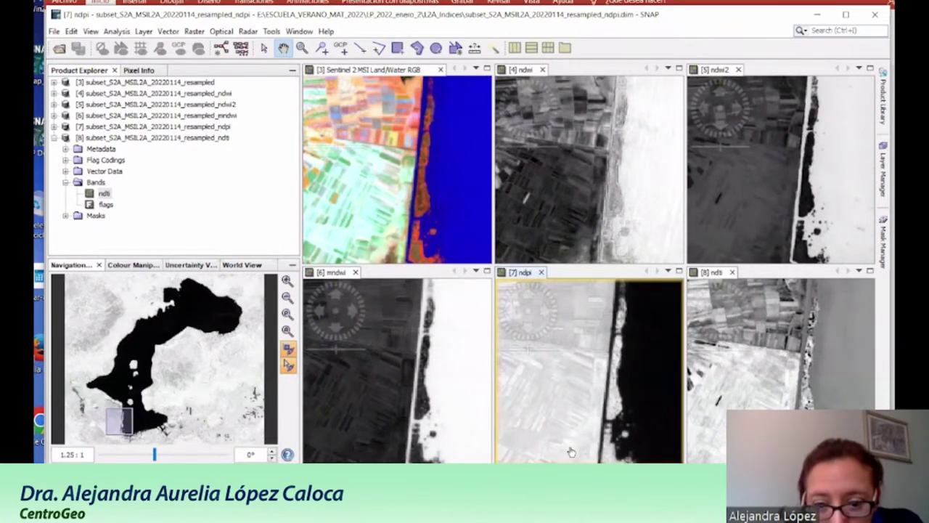
Step: Zoom the linked views in to about 8.85:1, then back out to about 1:5.2
scroll(570, 435, up, 5)
scroll(572, 404, up, 5)
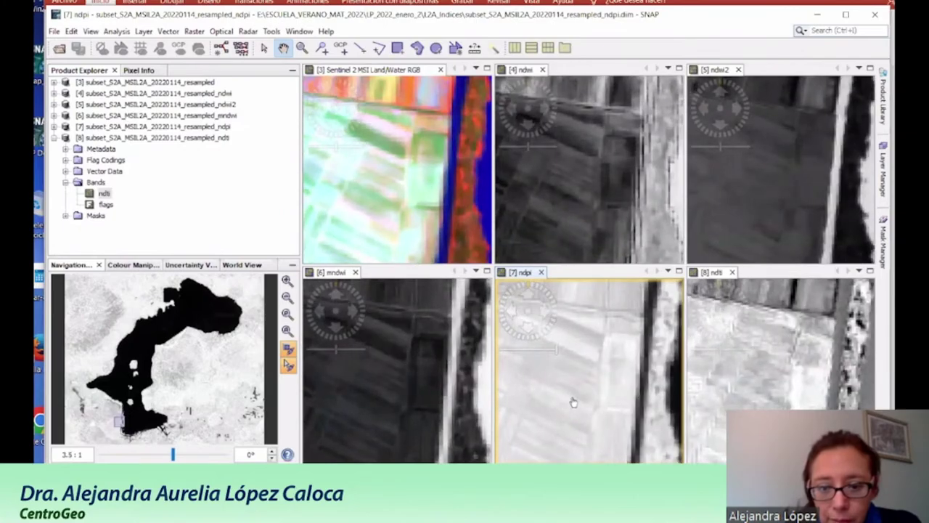
scroll(573, 399, down, 4)
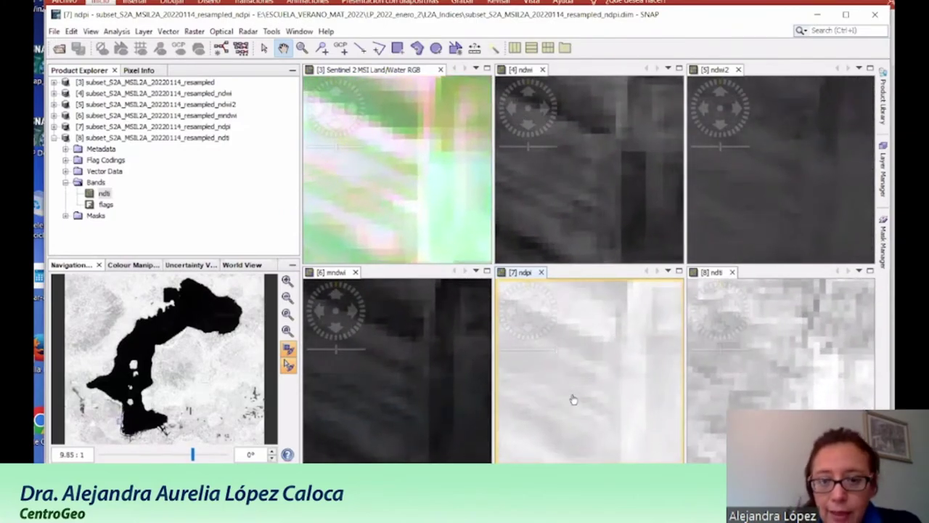
scroll(573, 376, down, 5)
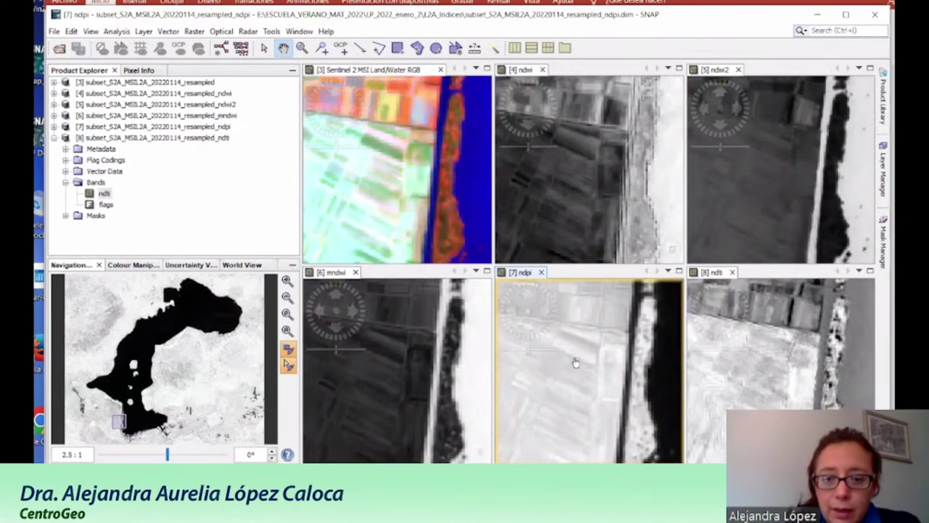
scroll(576, 411, down, 5)
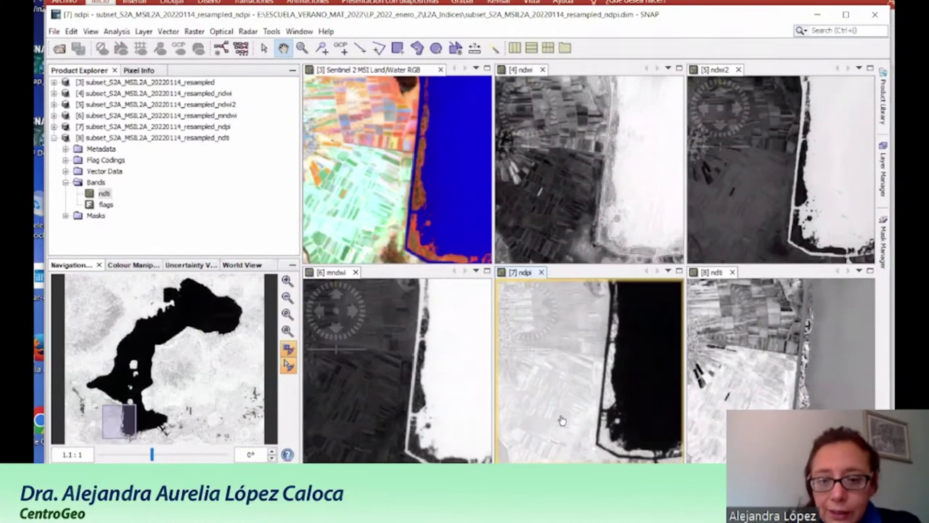
scroll(615, 398, down, 2)
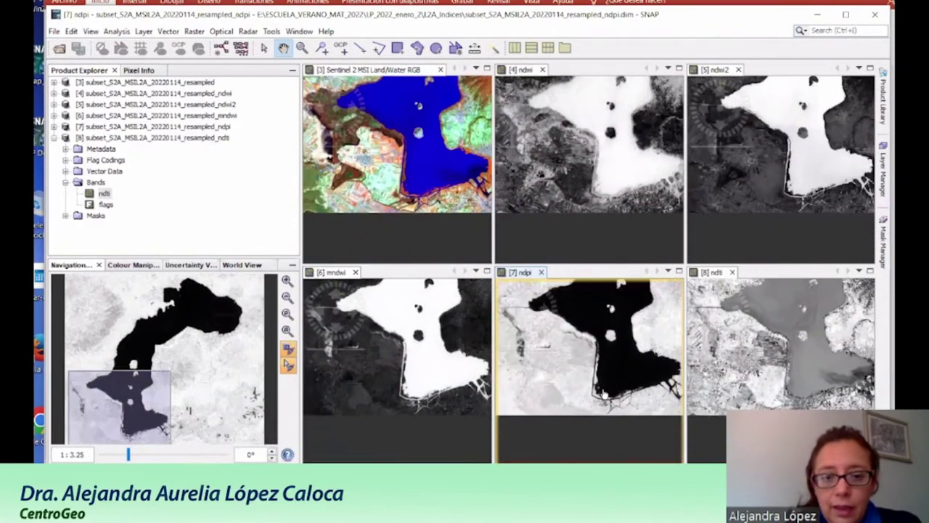
scroll(601, 392, down, 3)
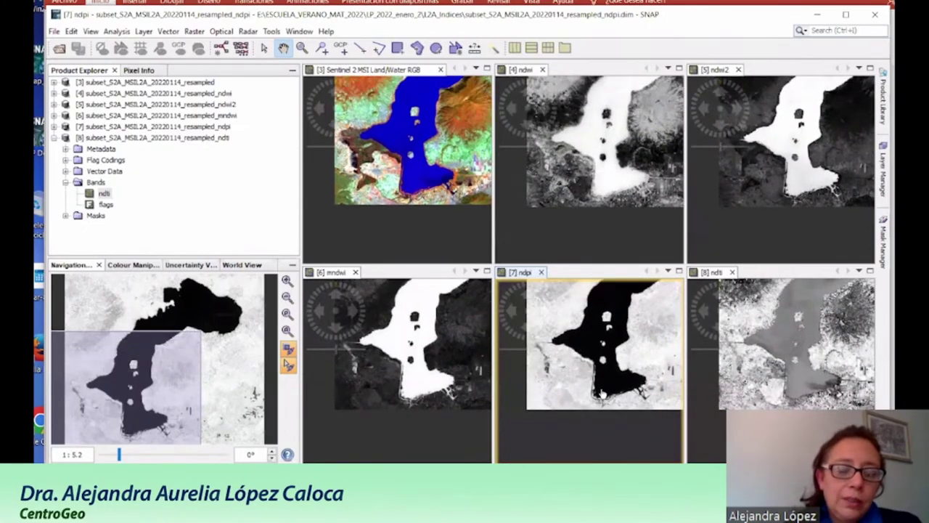
scroll(601, 393, up, 3)
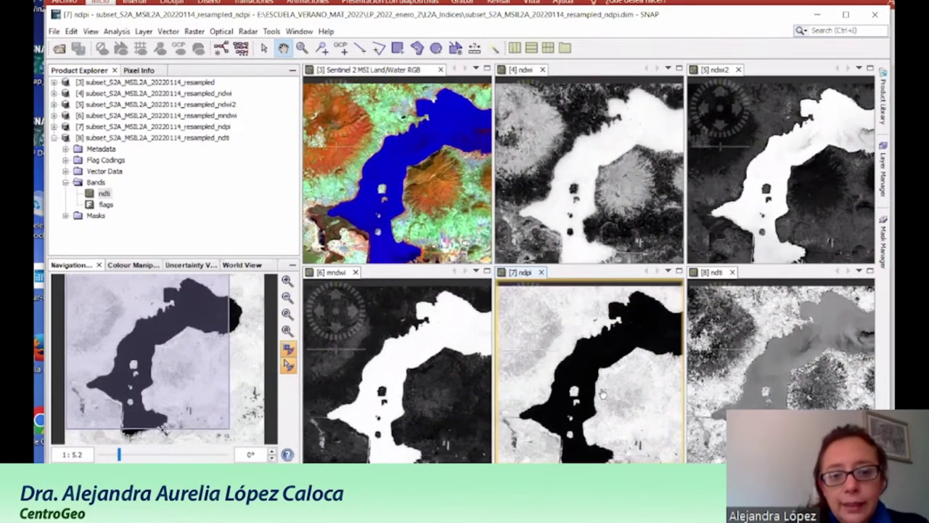
scroll(602, 393, up, 1)
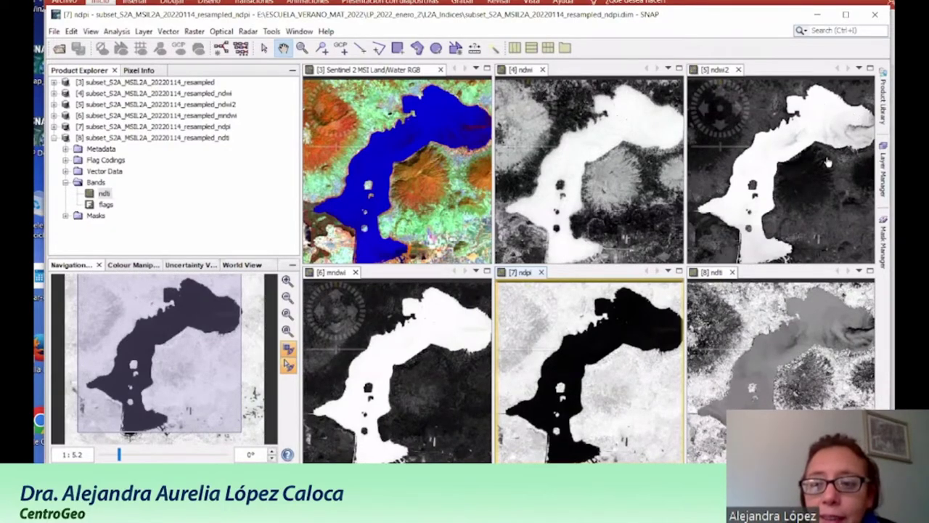
drag(818, 164, 792, 170)
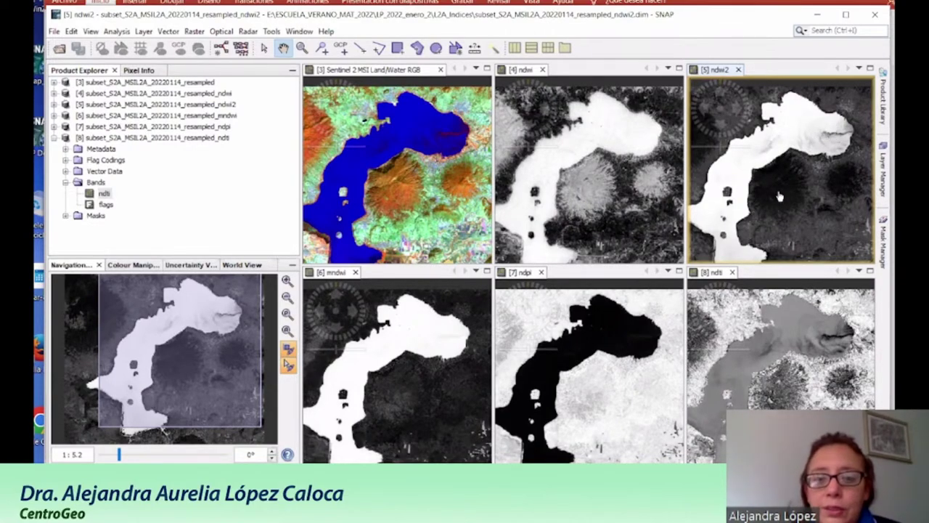
drag(814, 170, 790, 191)
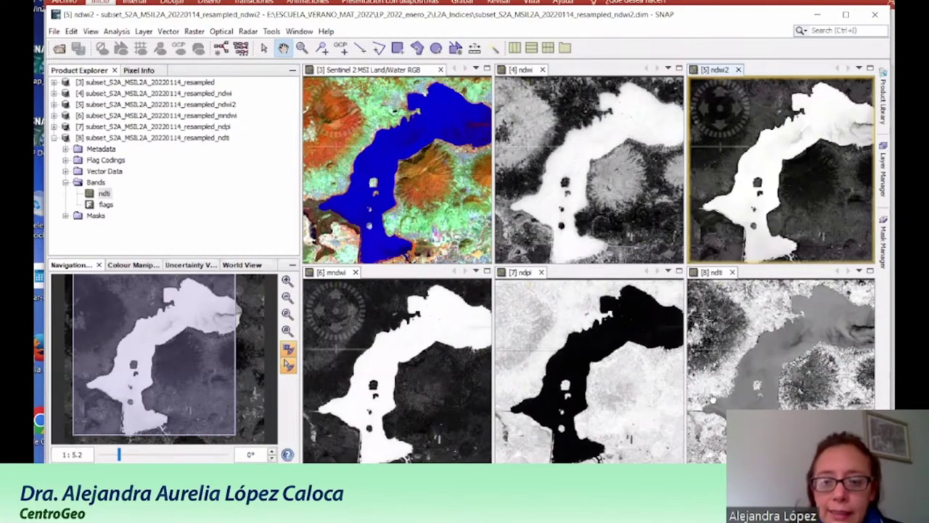
drag(633, 398, 450, 361)
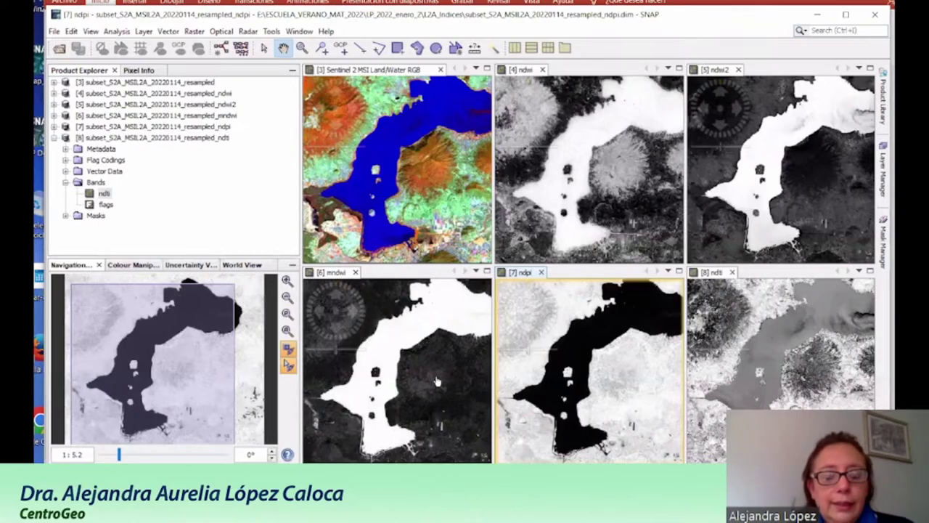
drag(438, 383, 427, 391)
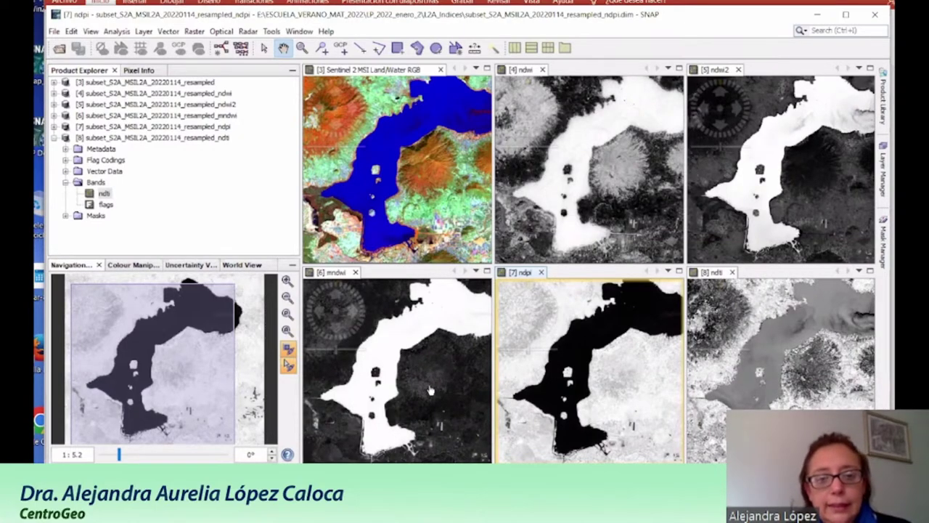
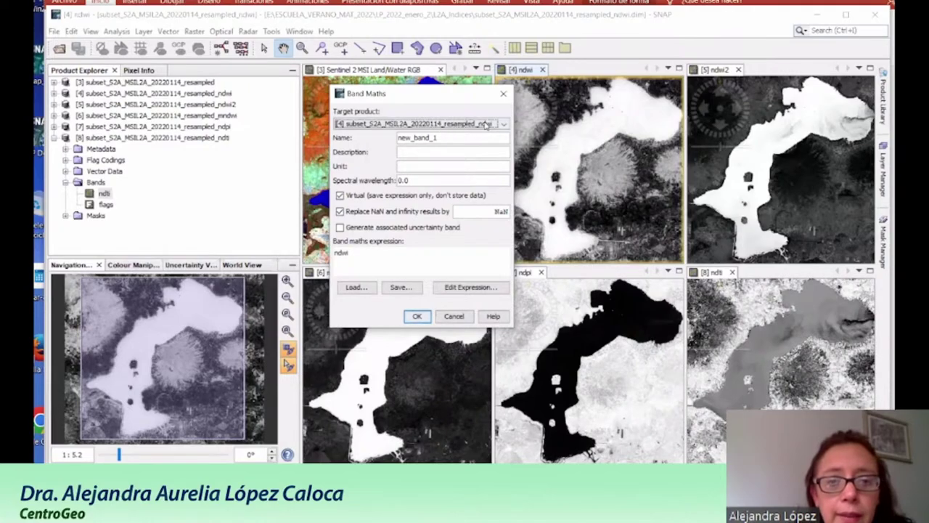
Step: Target the new band at the resampled mndwi product [6] and name it 'Mascara'
click(506, 126)
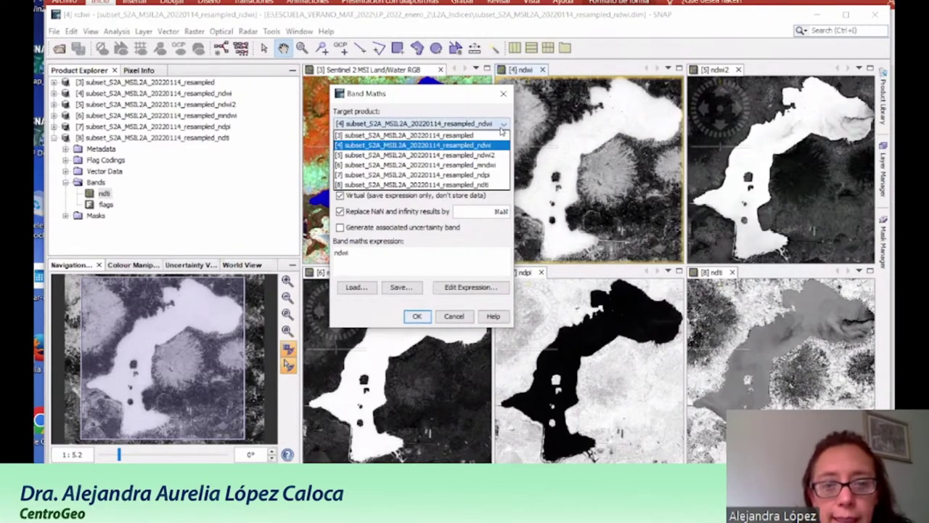
click(480, 166)
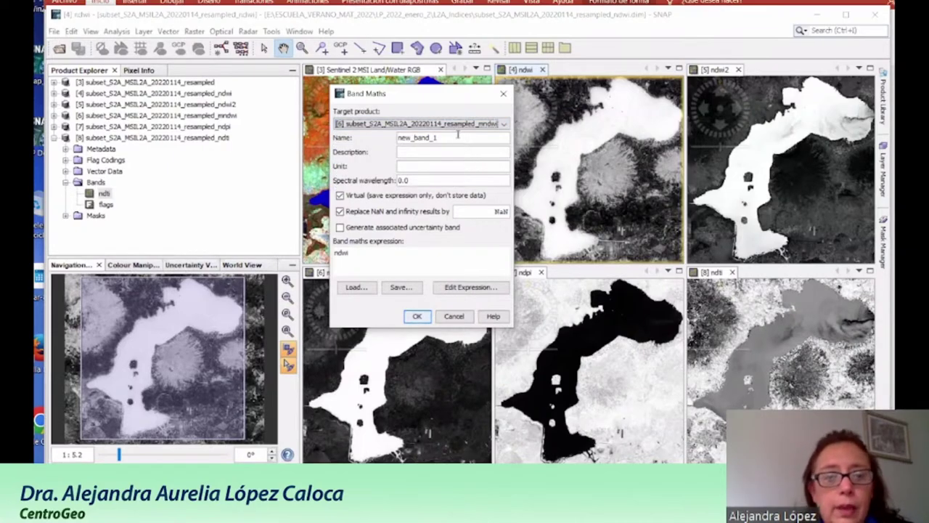
double_click(395, 138)
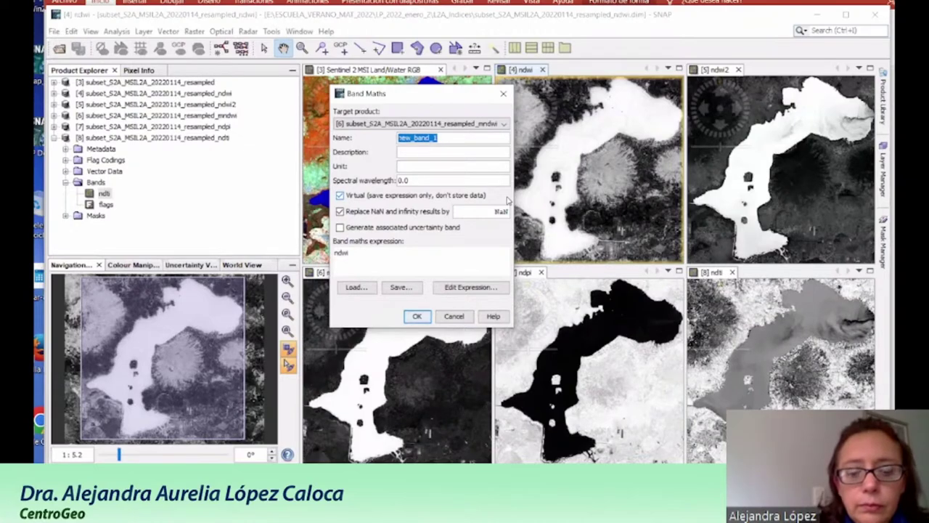
text(M)
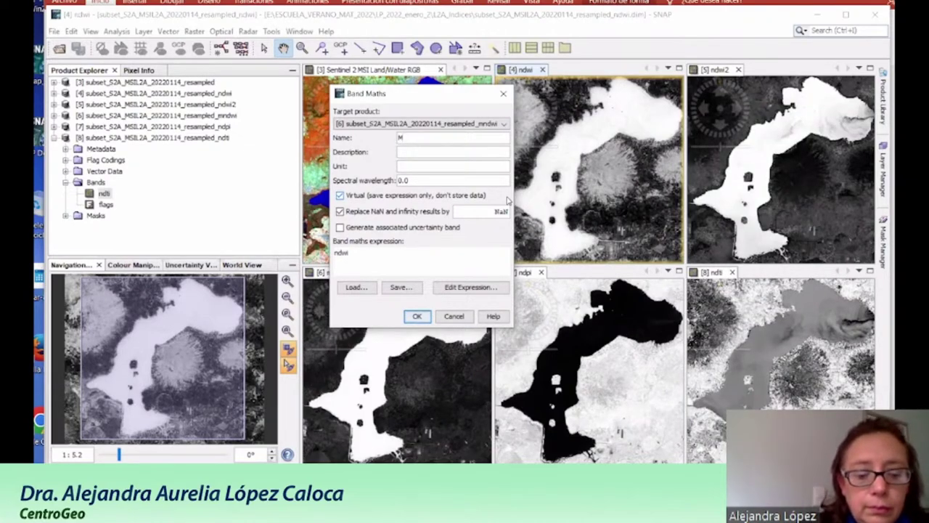
text(asca)
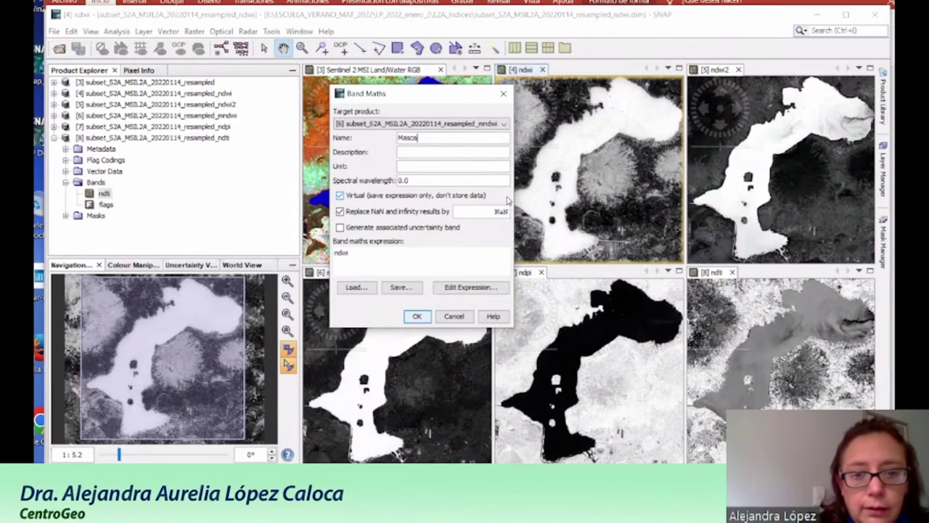
text(ra)
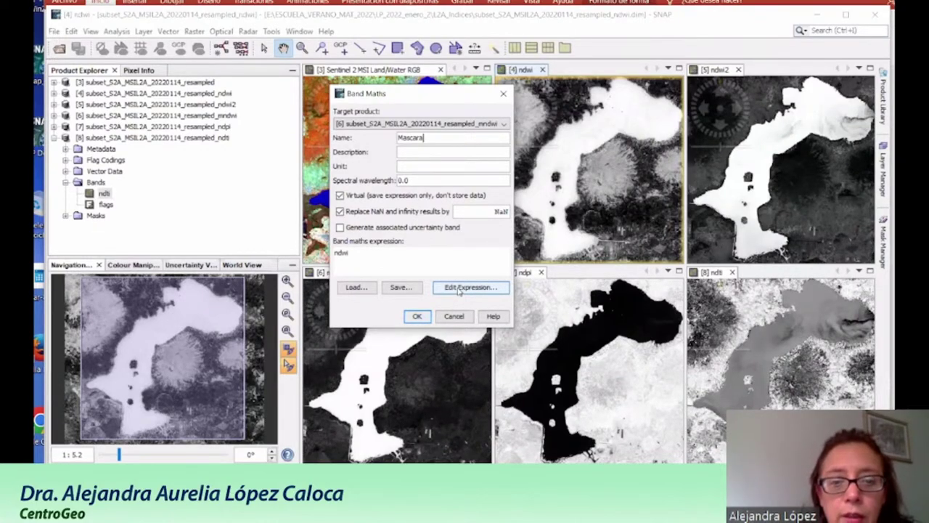
Step: In the expression editor, replace the old ndwi expression with the pasted water-threshold expression
click(458, 289)
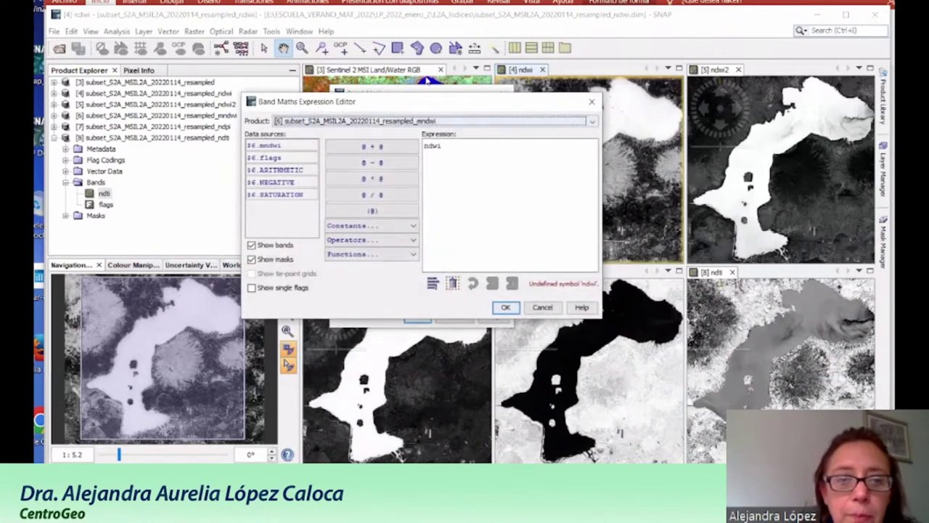
drag(420, 101, 592, 192)
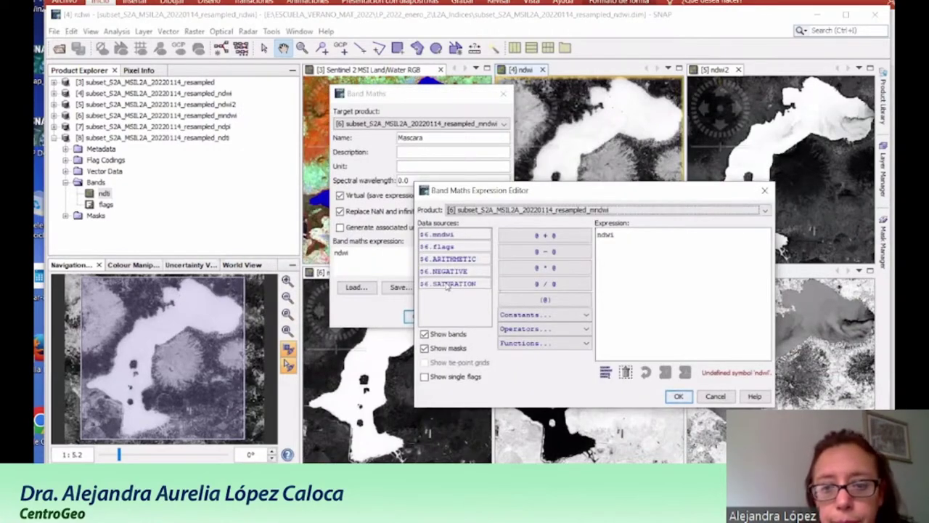
double_click(622, 237)
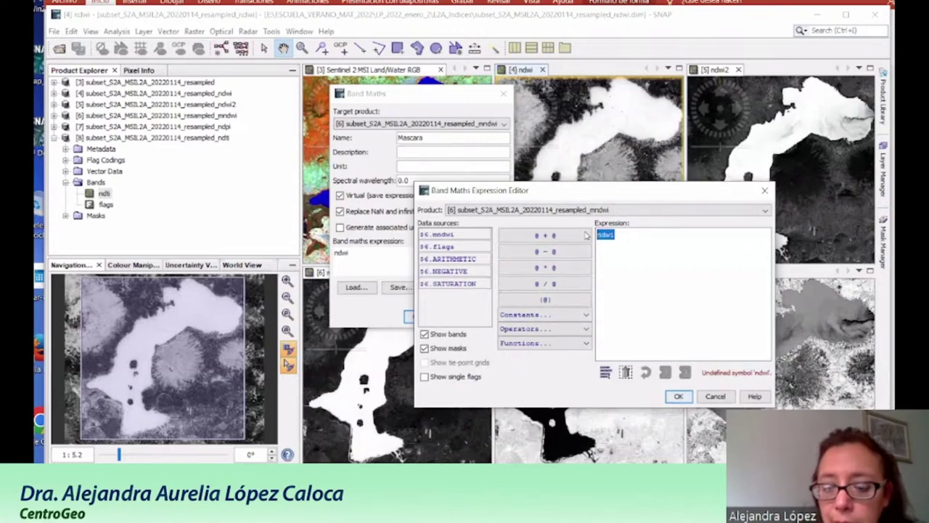
key(BackSpace)
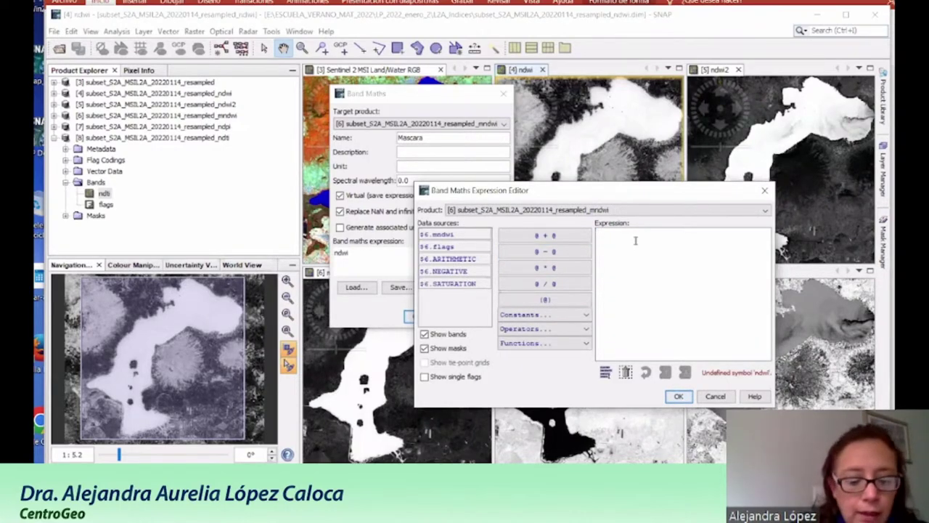
text(if $5.mndwi > 0.4 then 1 else 0)
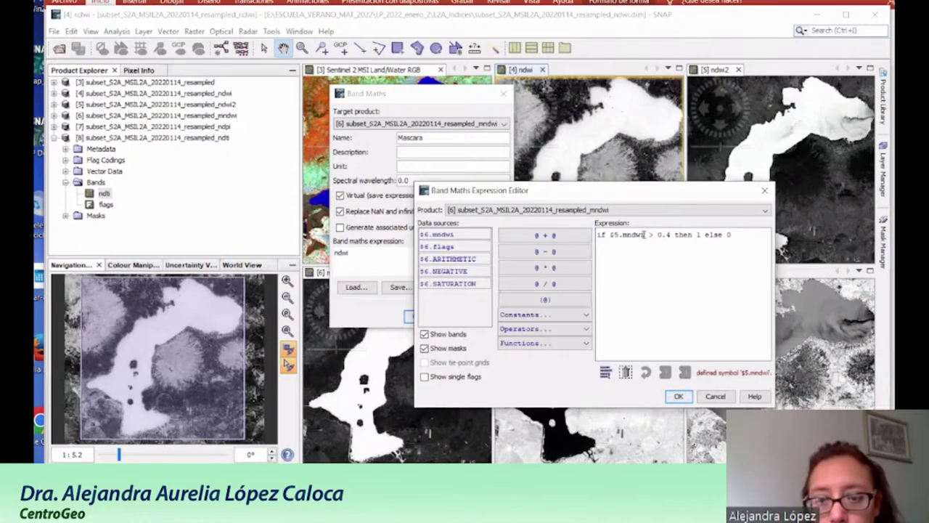
Step: Swap the $5.mndwi reference for product 6's $6.mndwi band
double_click(633, 235)
drag(611, 235, 645, 235)
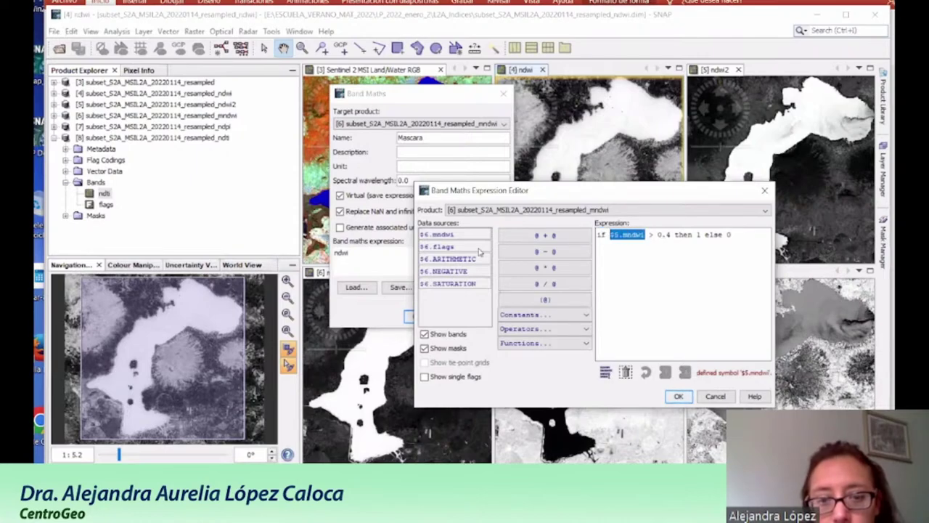
click(451, 235)
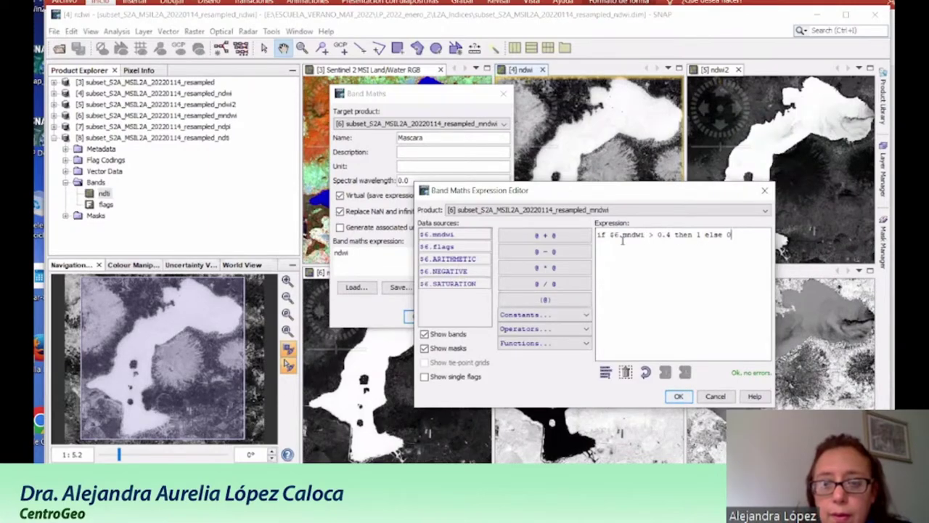
click(613, 245)
Step: Re-insert $6.mndwi and accept the expression 'if $6.mndwi > 0.4 then 1 else 0'
key(ctrl+a)
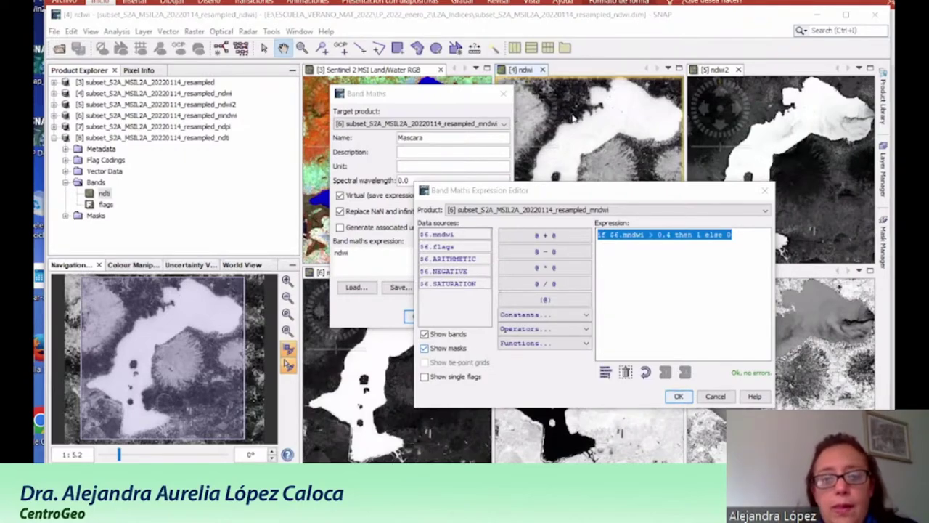
click(560, 194)
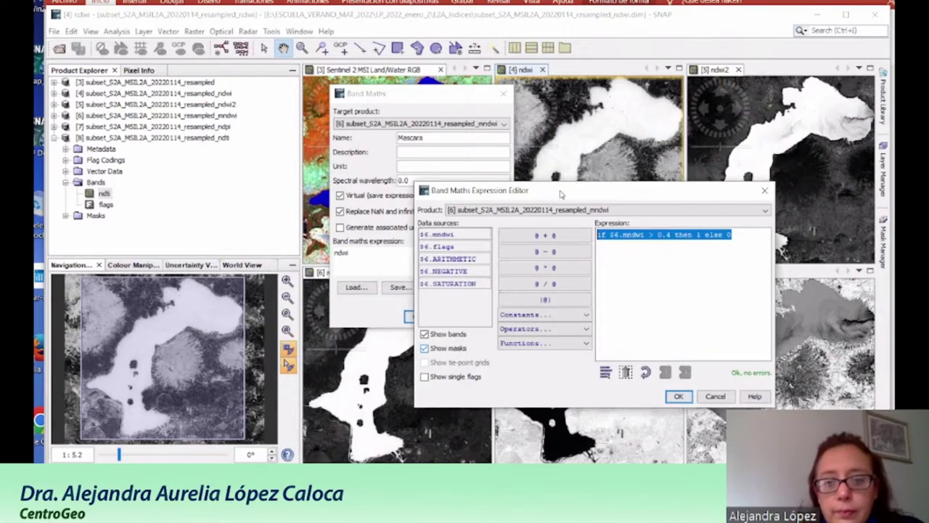
drag(561, 194, 666, 121)
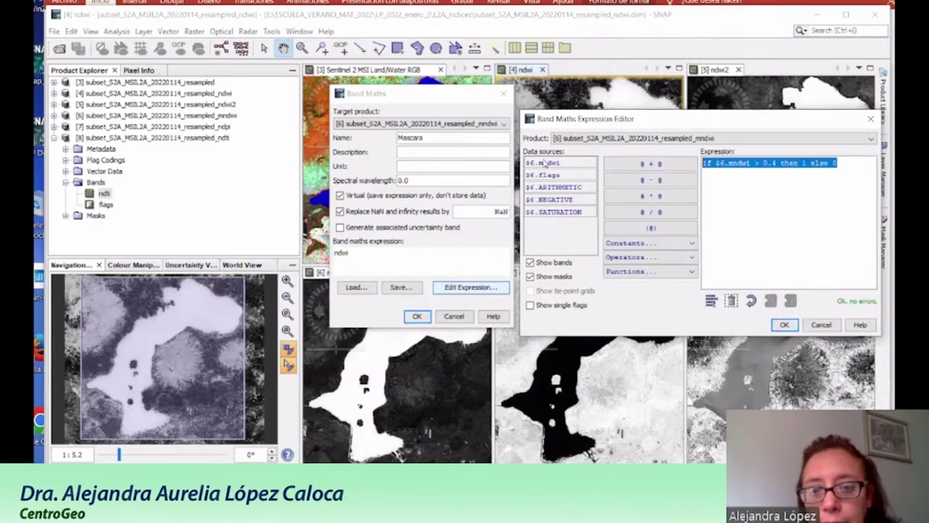
drag(715, 163, 749, 164)
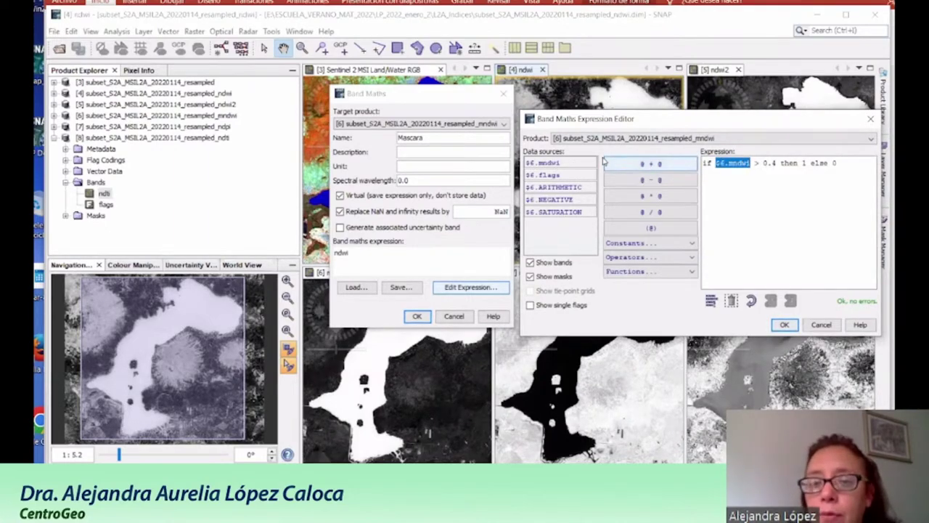
click(543, 164)
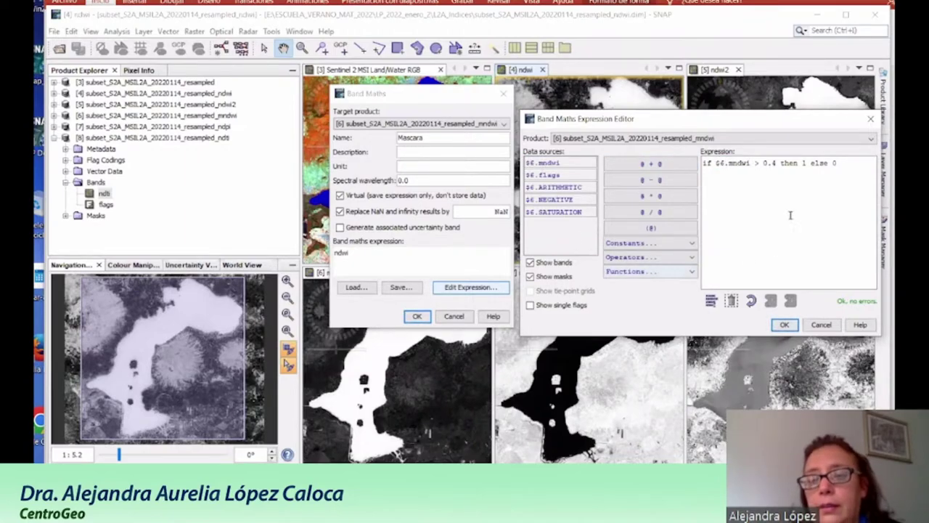
click(841, 162)
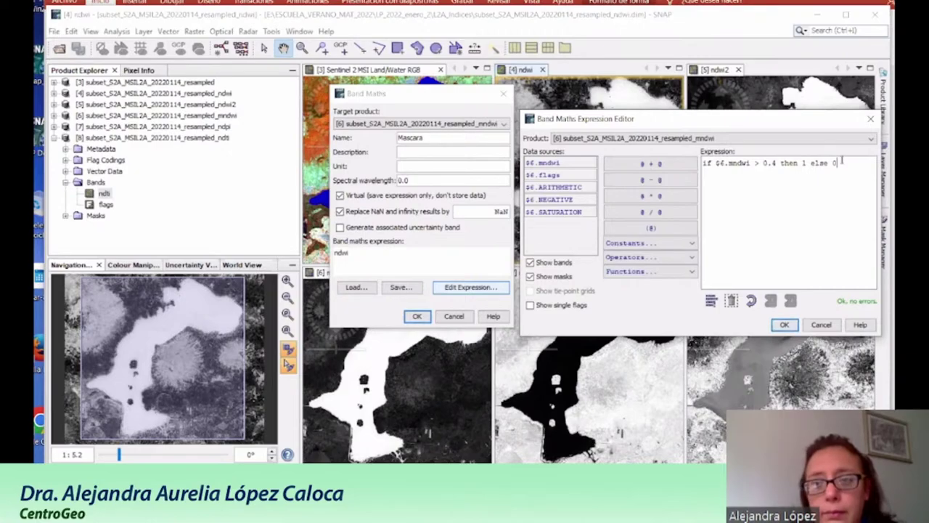
drag(738, 124, 729, 111)
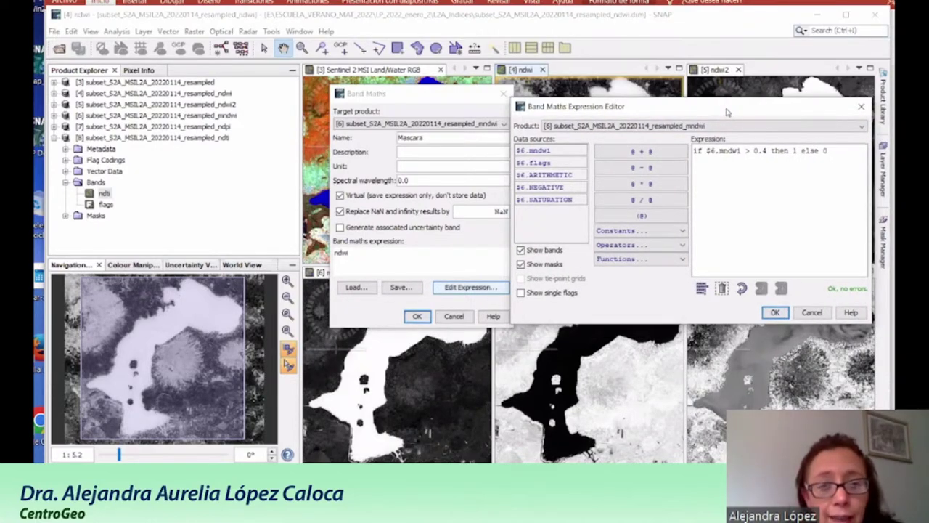
click(395, 98)
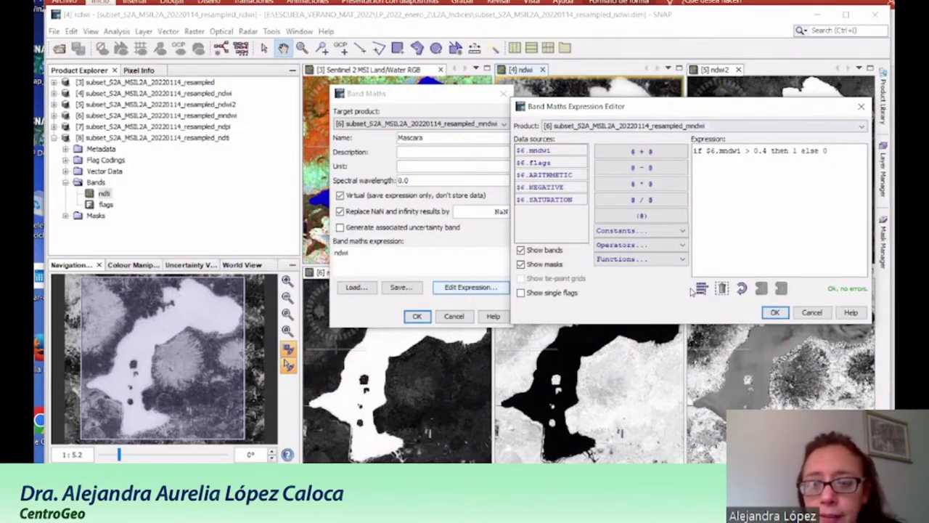
click(775, 312)
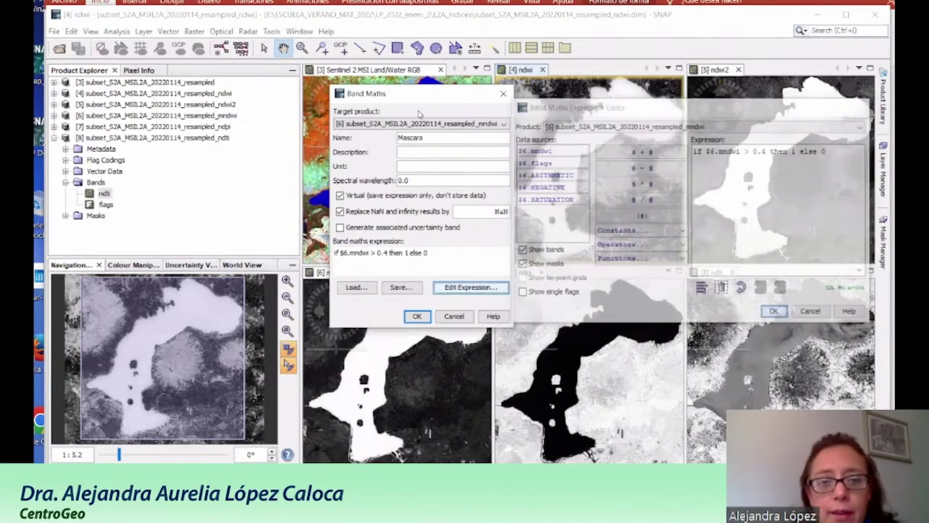
Step: Create and display the Mascara band, then inspect the masks of products 6 and 8
click(417, 317)
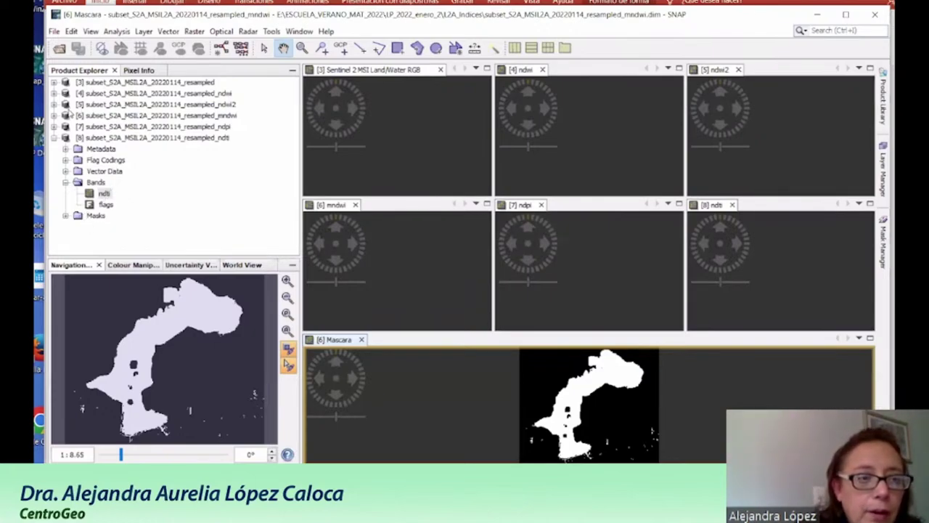
click(54, 116)
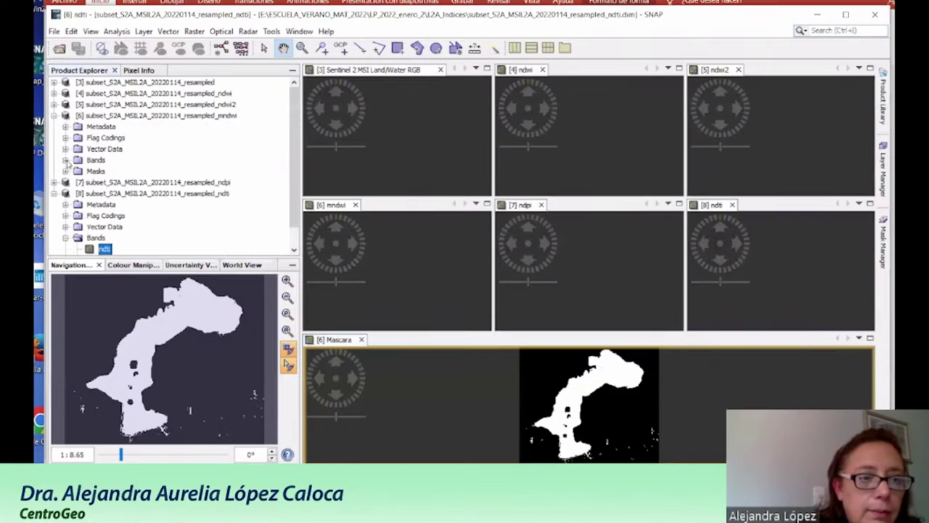
click(66, 171)
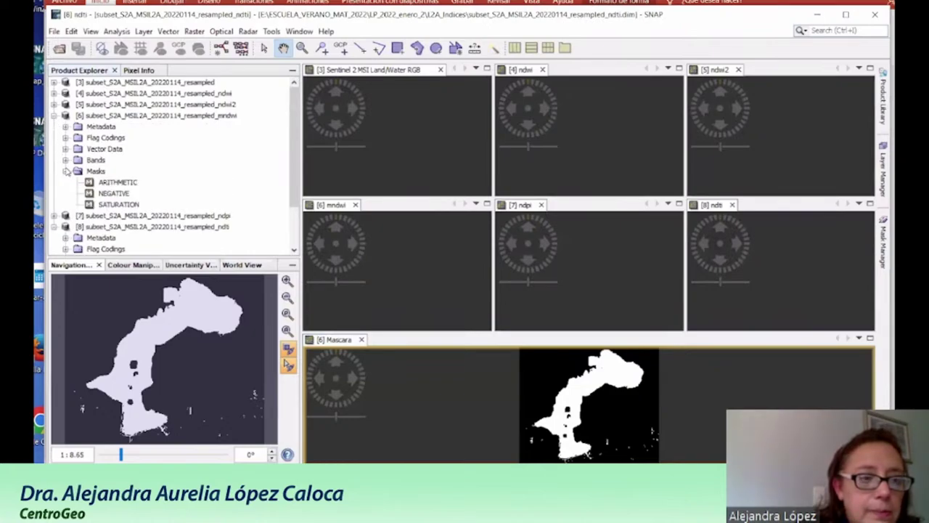
click(54, 115)
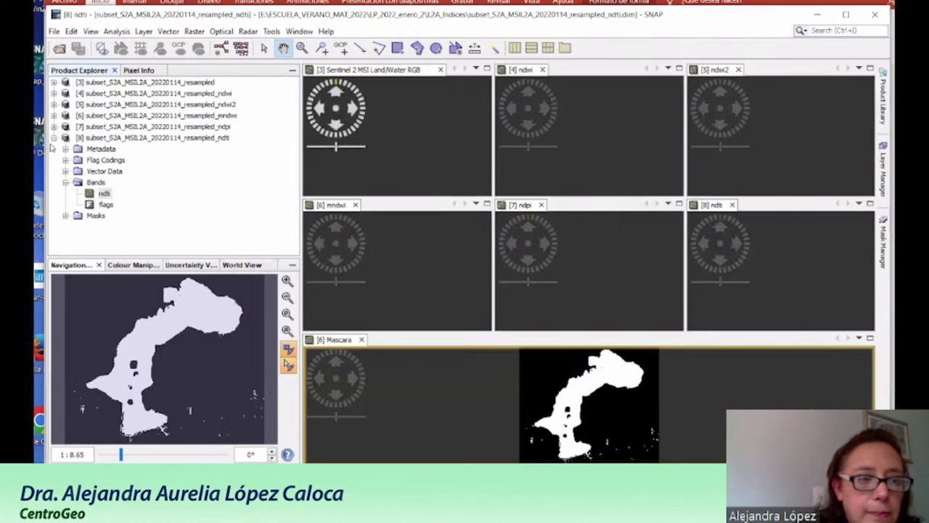
click(65, 216)
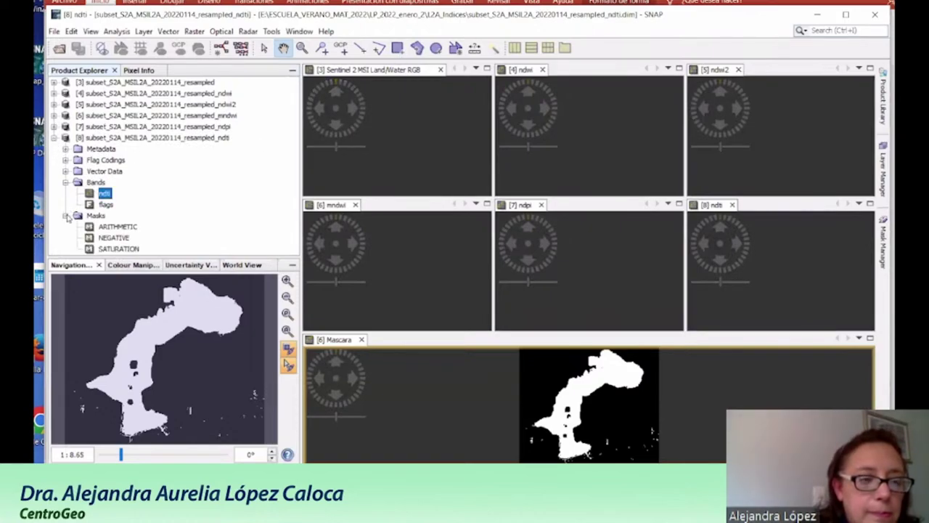
click(54, 138)
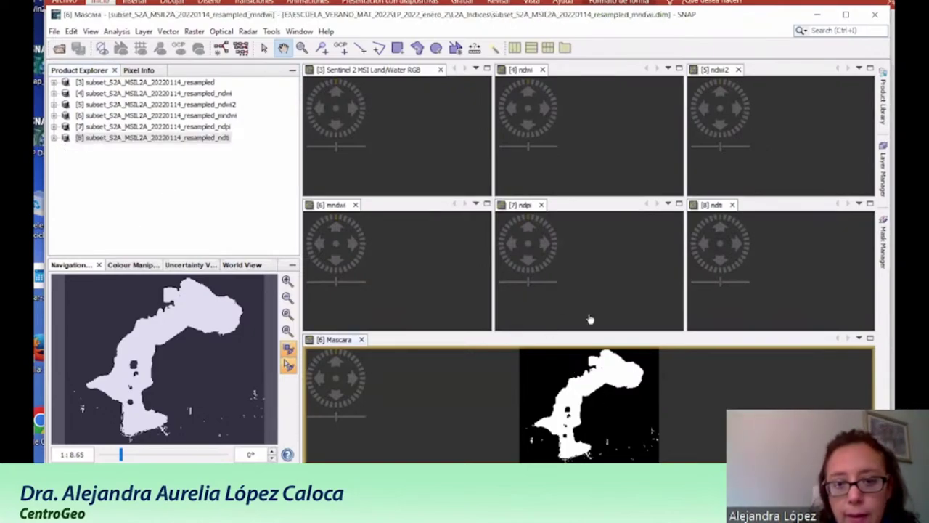
Step: Close the RGB, ndwi, ndwi2, mndwi, ndpi and ndti views, zooming into the Mascara mask
click(585, 234)
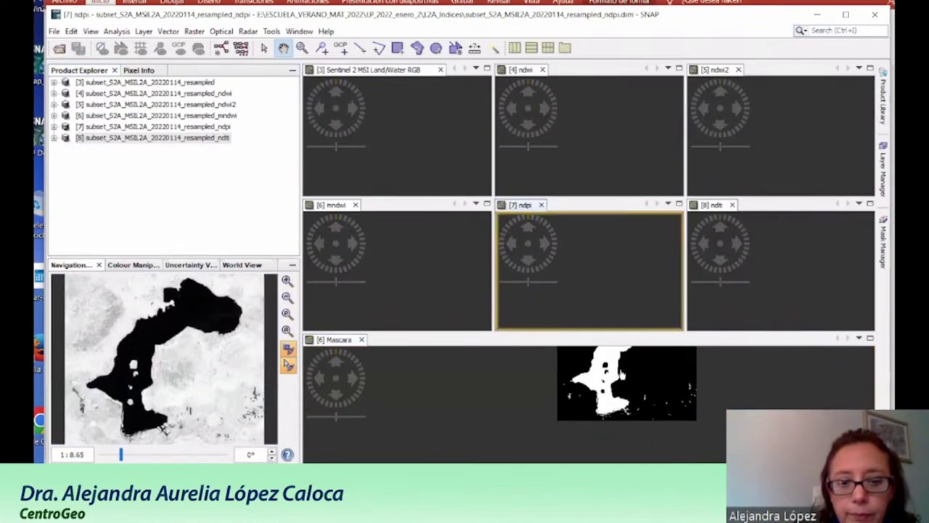
click(577, 421)
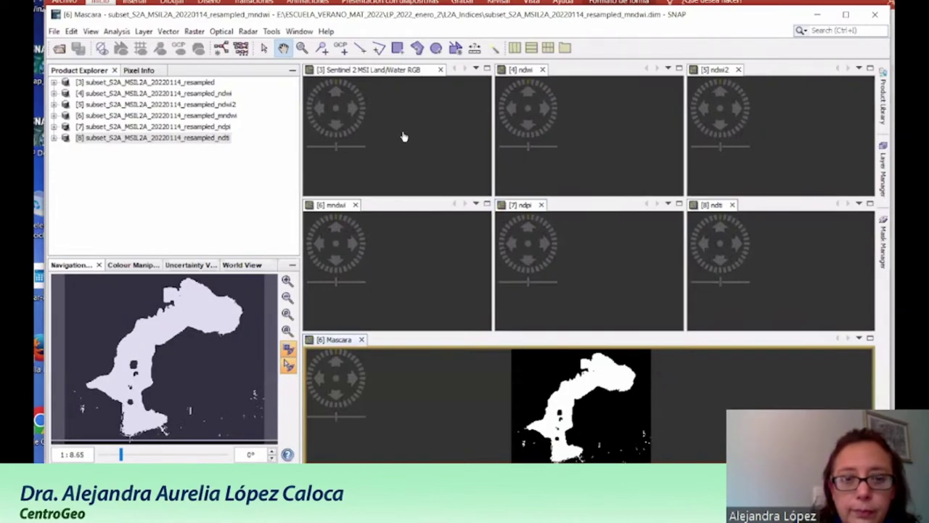
click(384, 233)
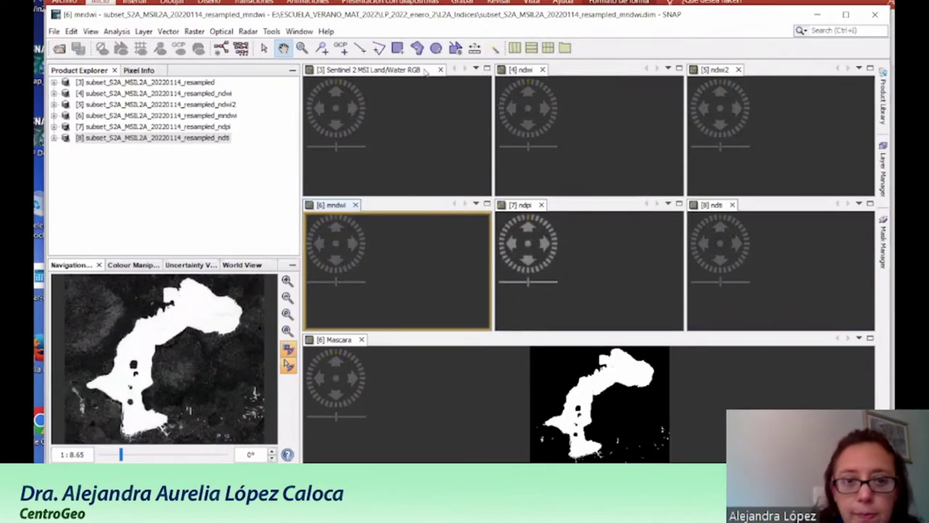
click(439, 70)
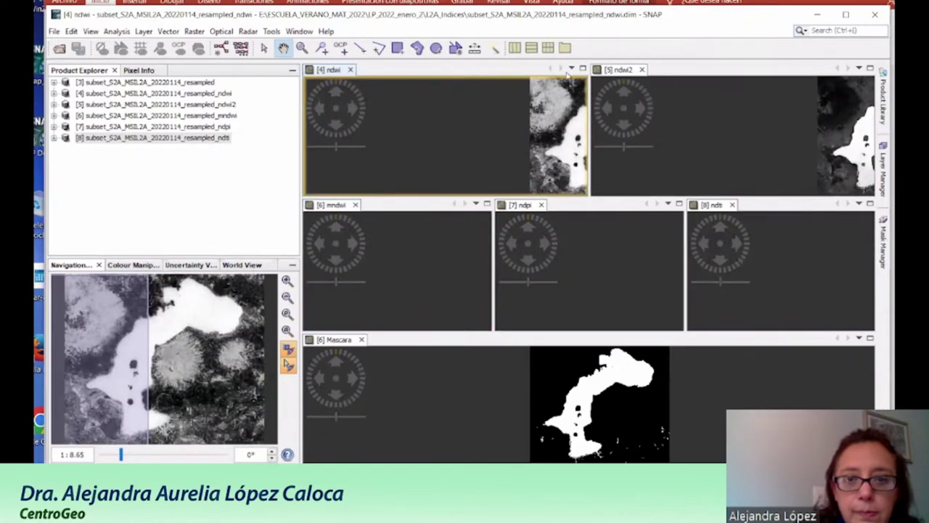
click(641, 69)
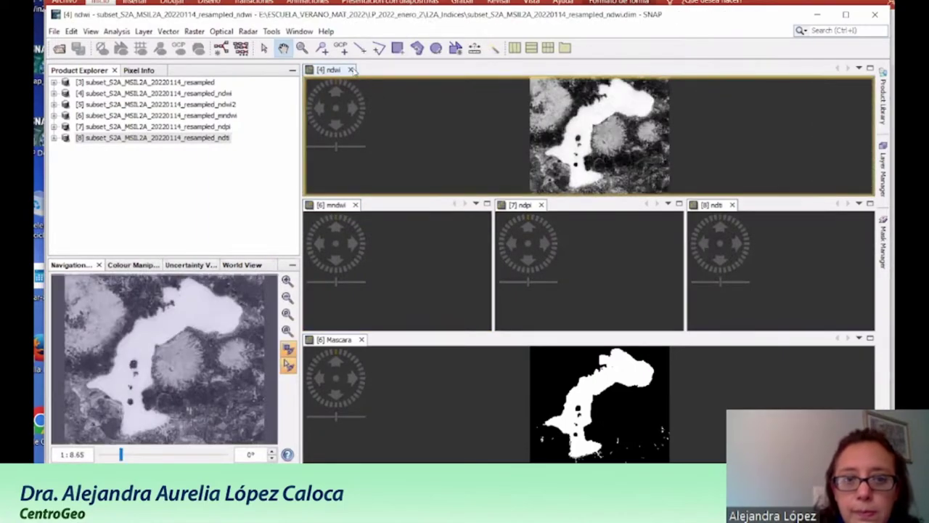
click(350, 70)
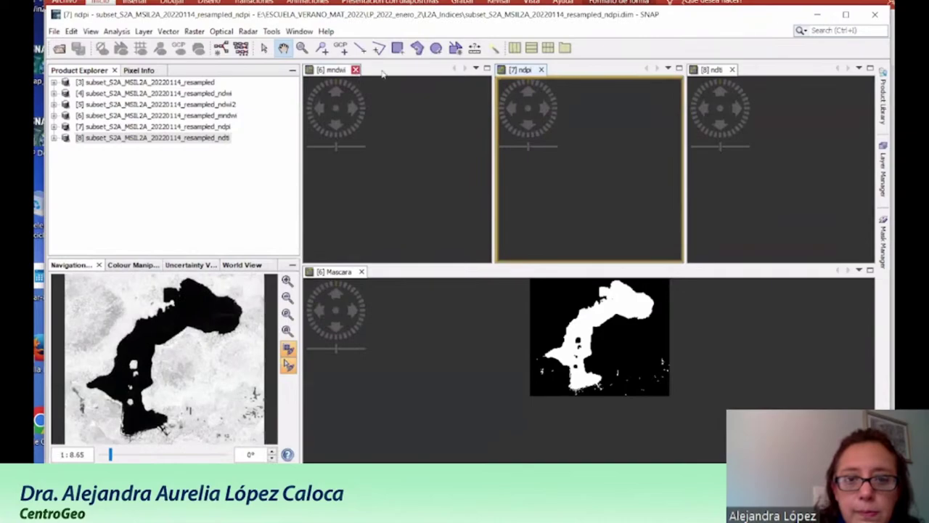
click(355, 70)
click(349, 69)
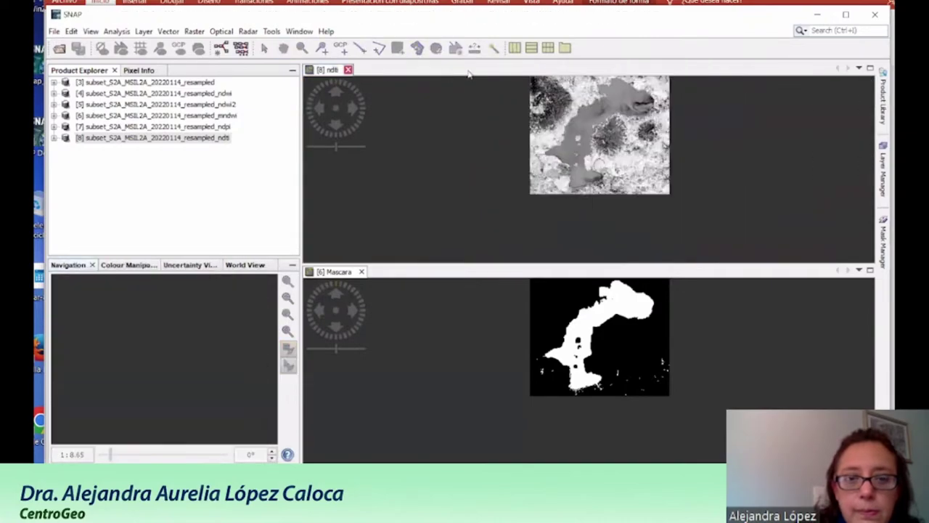
click(349, 70)
click(579, 135)
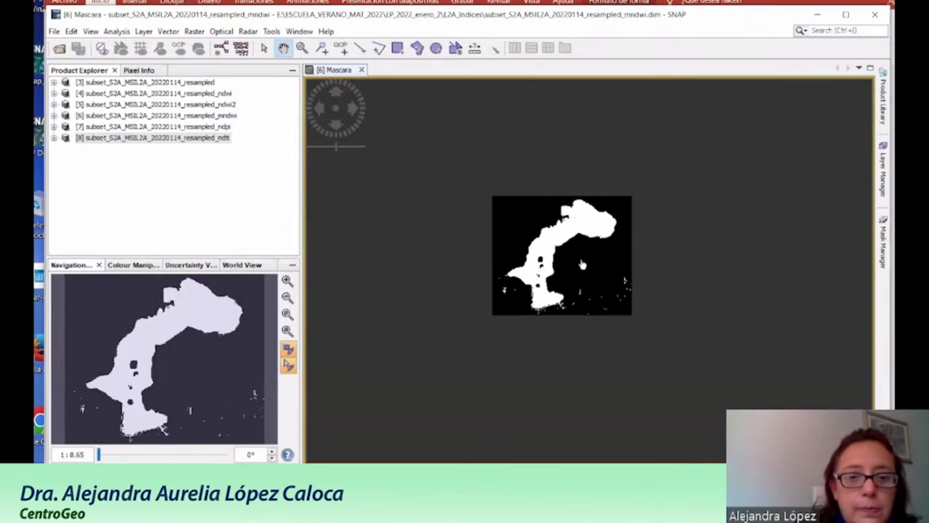
scroll(568, 264, up, 5)
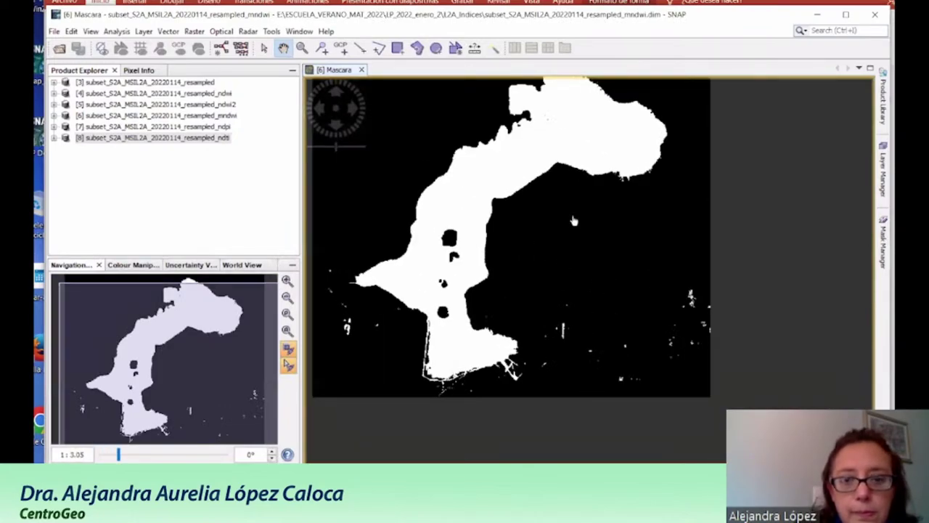
Step: Open a Sentinel 2 MSI Land/Water RGB window for product [3], tiled beside Mascara
drag(644, 244, 696, 290)
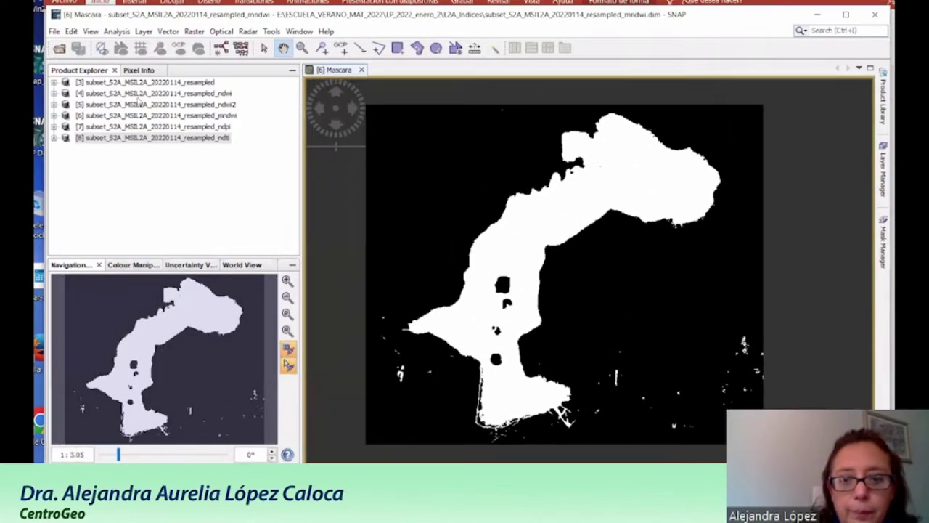
click(209, 85)
right_click(209, 86)
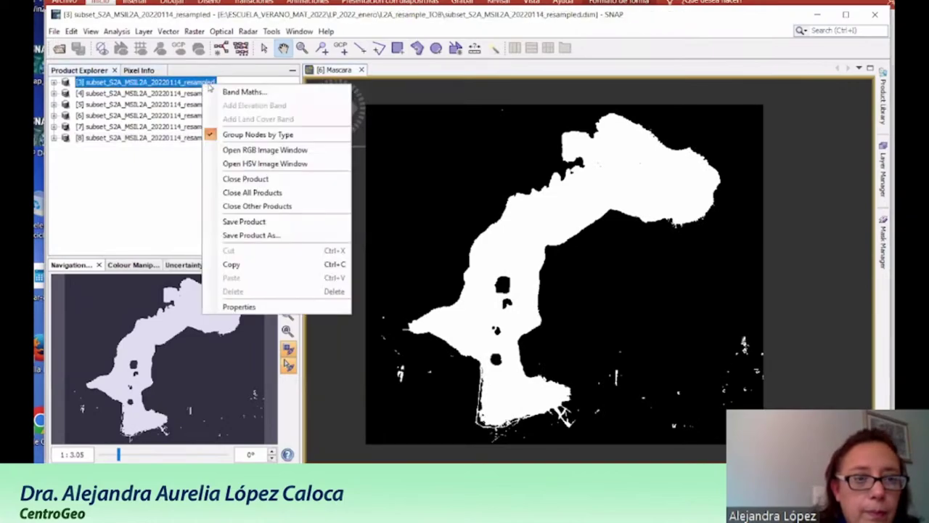
click(280, 151)
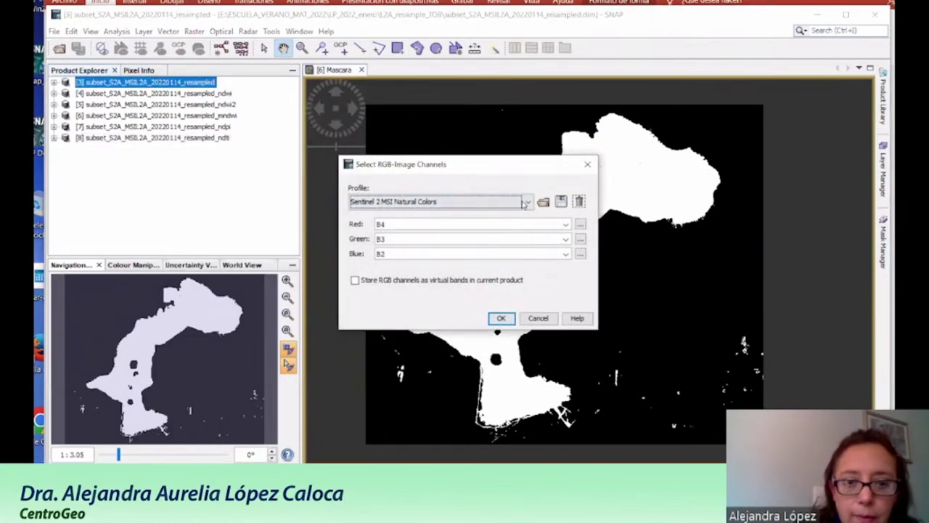
click(527, 203)
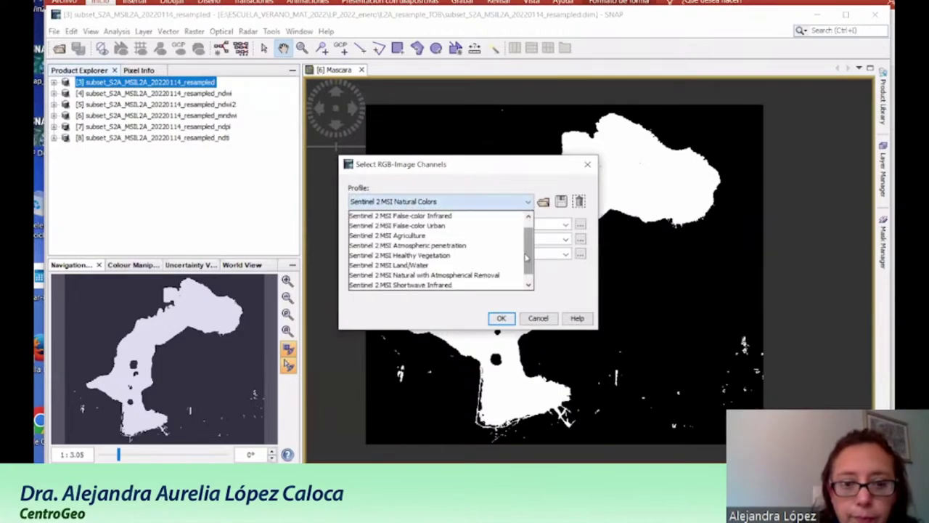
click(436, 264)
click(500, 319)
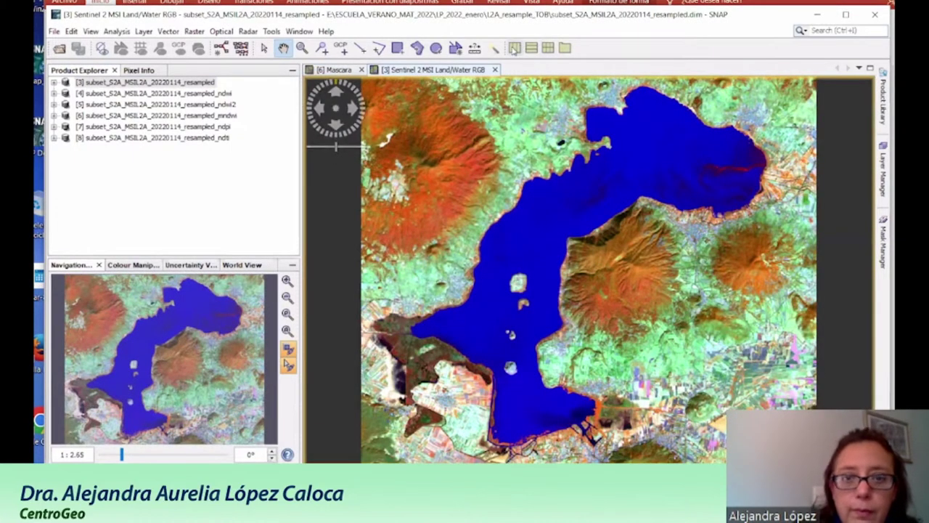
click(514, 48)
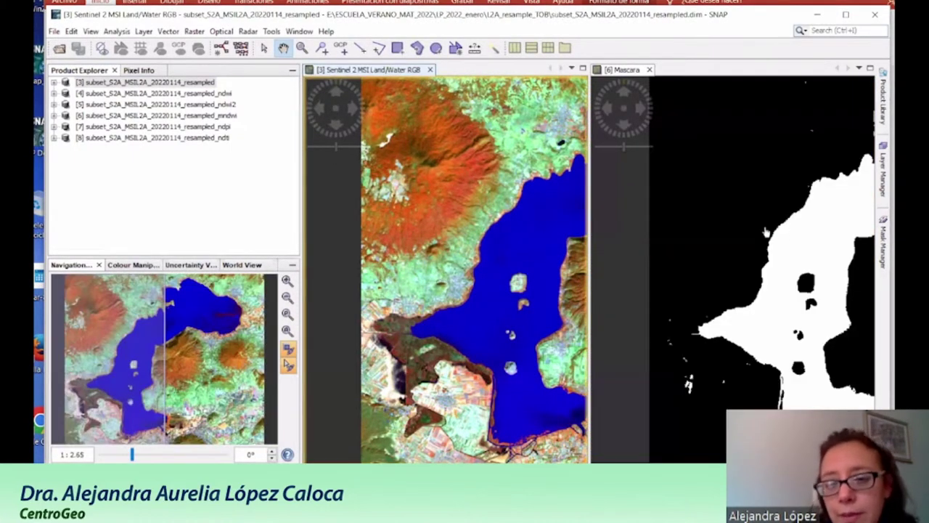
drag(603, 113, 466, 120)
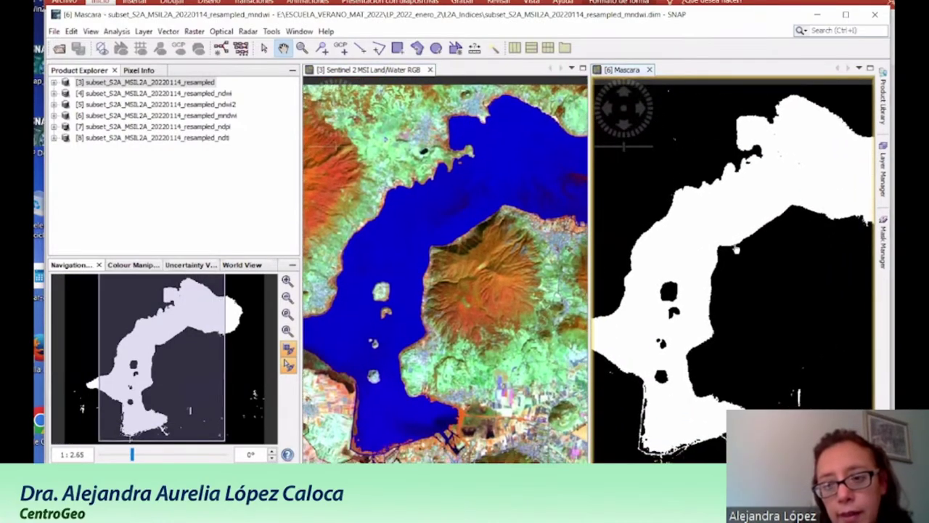
drag(735, 249, 735, 217)
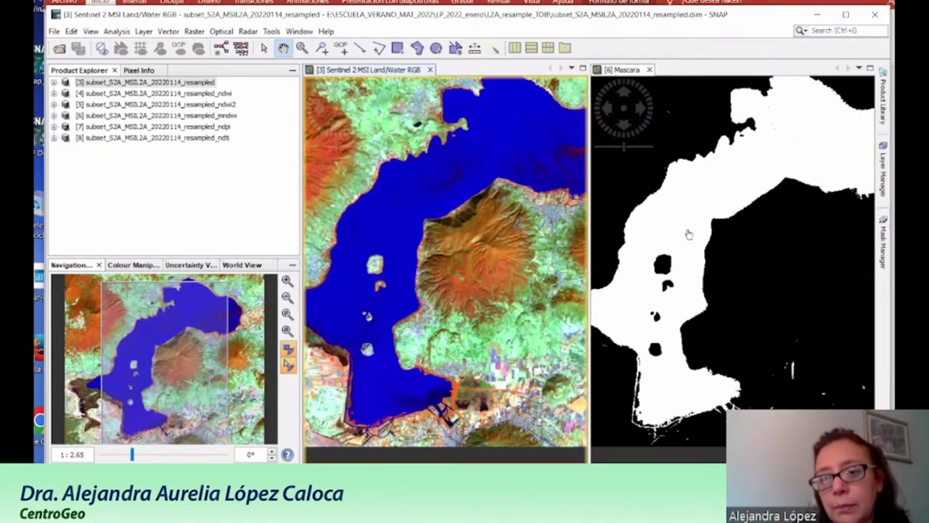
drag(657, 198, 698, 239)
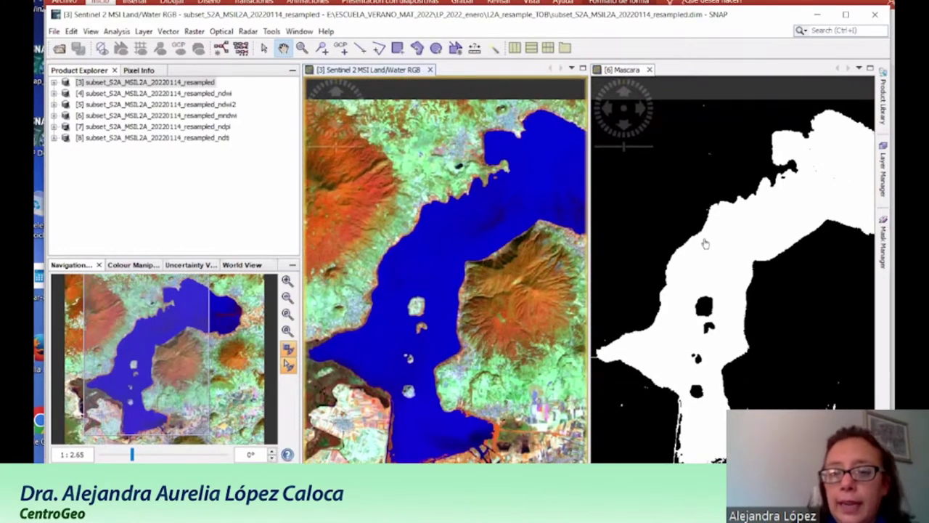
click(704, 243)
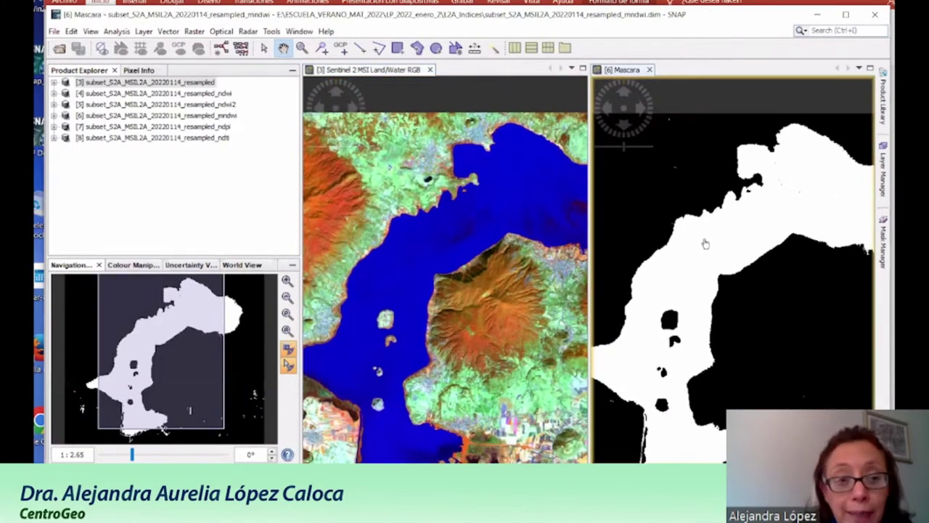
drag(704, 244, 650, 259)
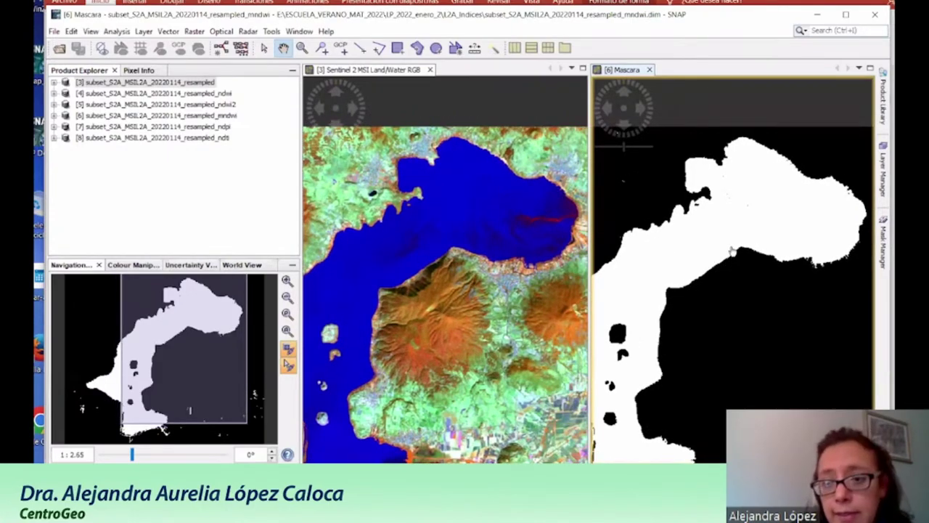
scroll(733, 247, up, 6)
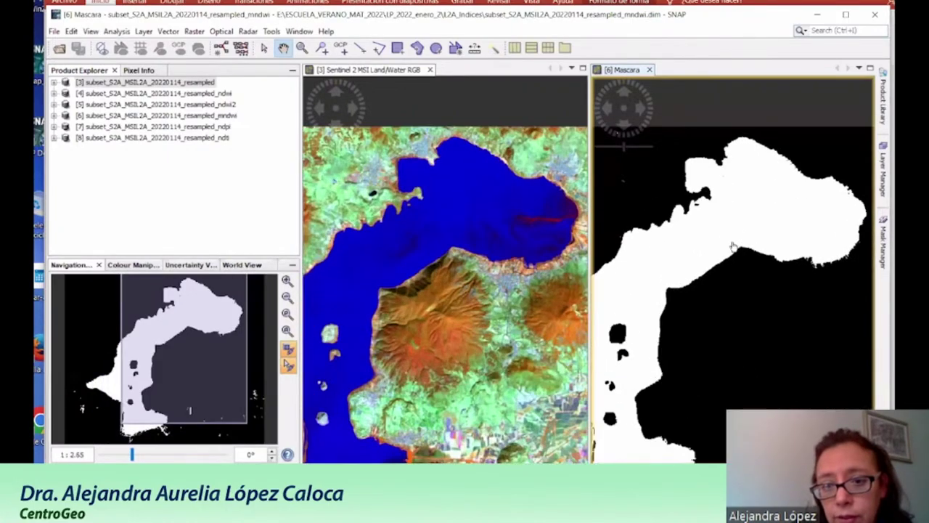
scroll(689, 243, up, 3)
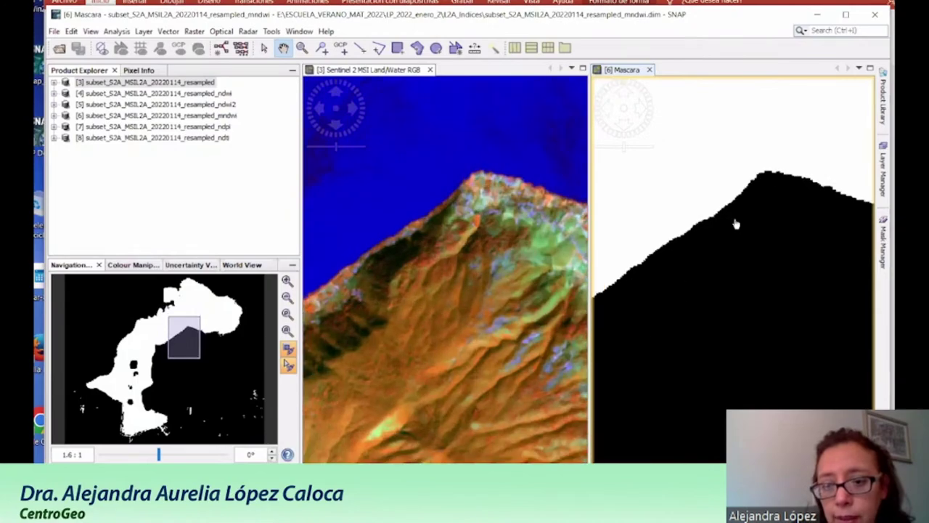
drag(834, 188, 759, 230)
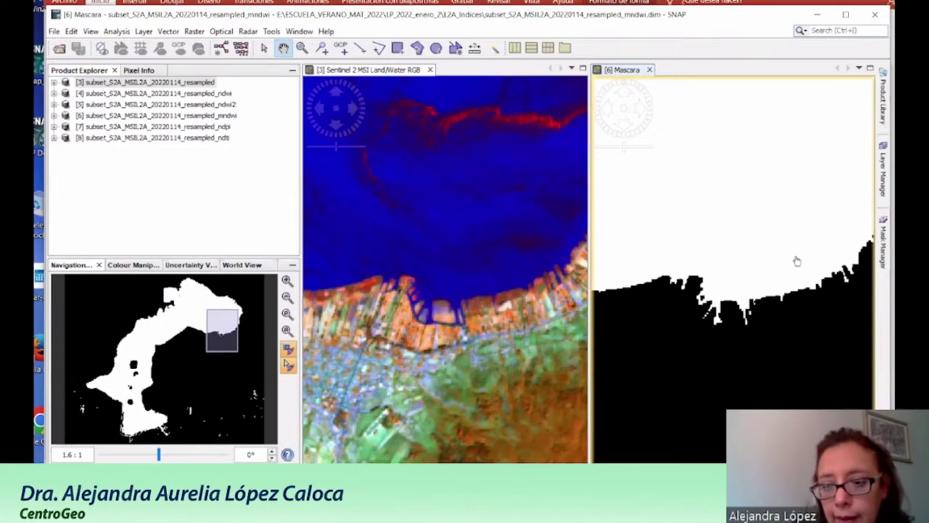
drag(797, 262, 693, 244)
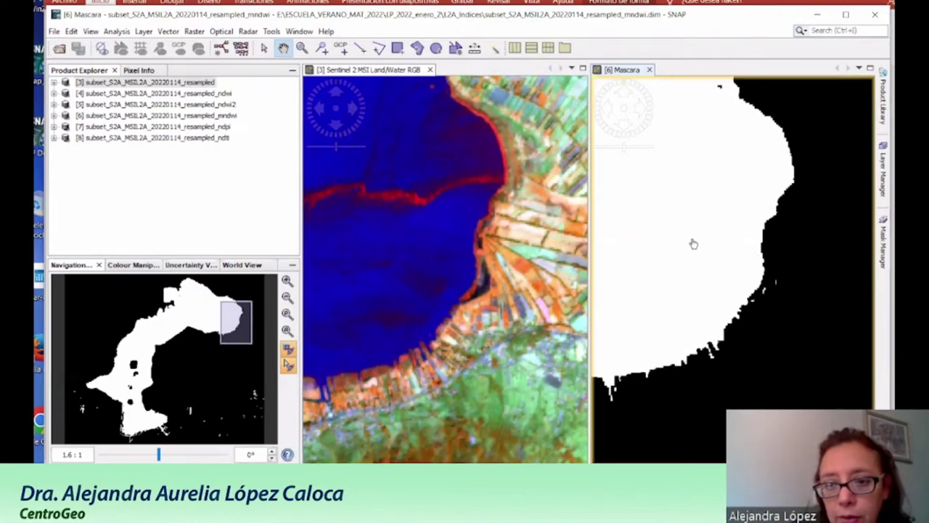
drag(857, 314, 826, 156)
drag(716, 355, 730, 222)
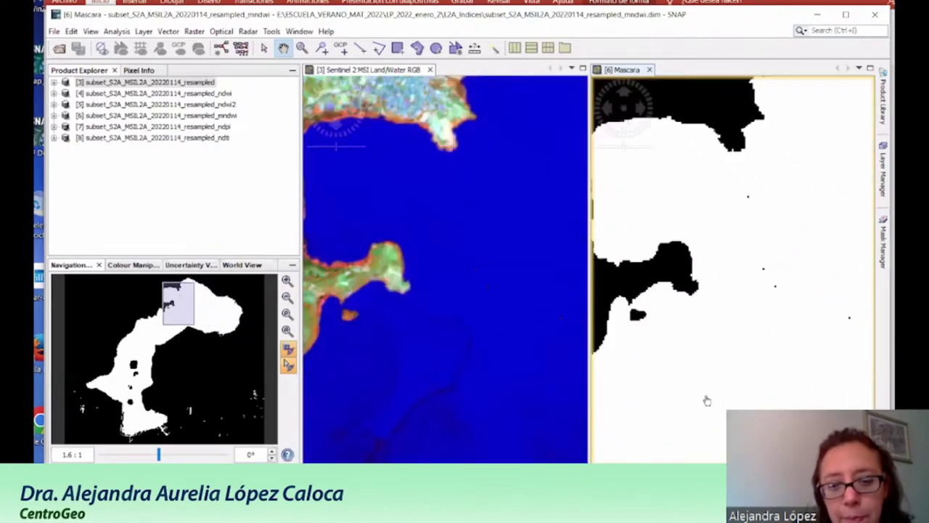
drag(707, 401, 693, 298)
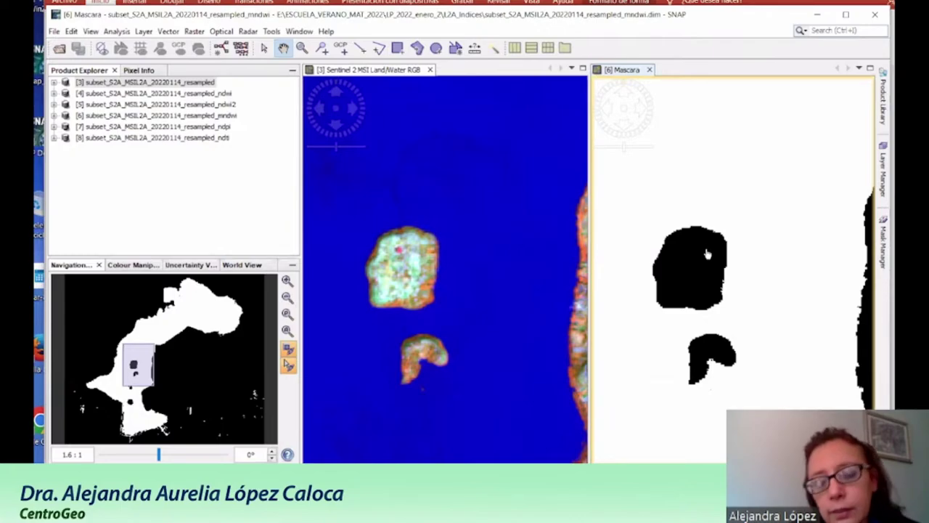
scroll(630, 362, up, 1)
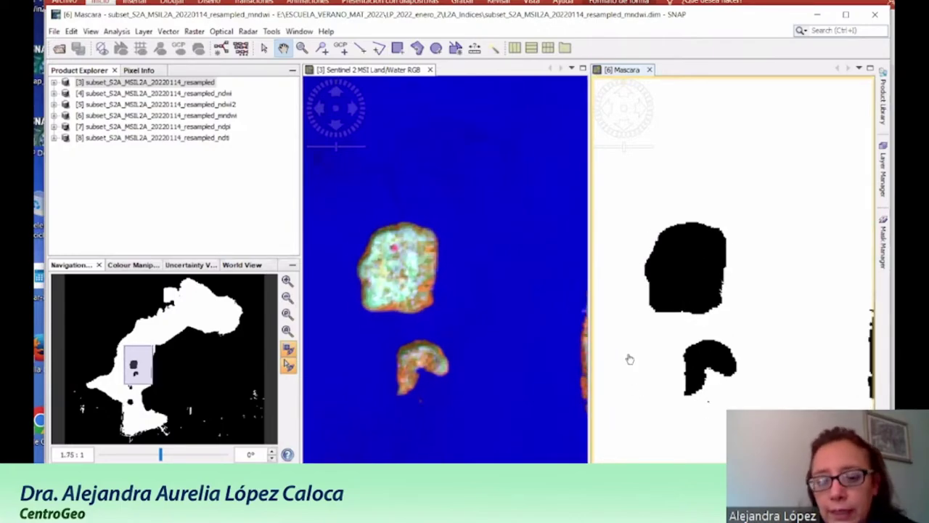
scroll(642, 344, down, 4)
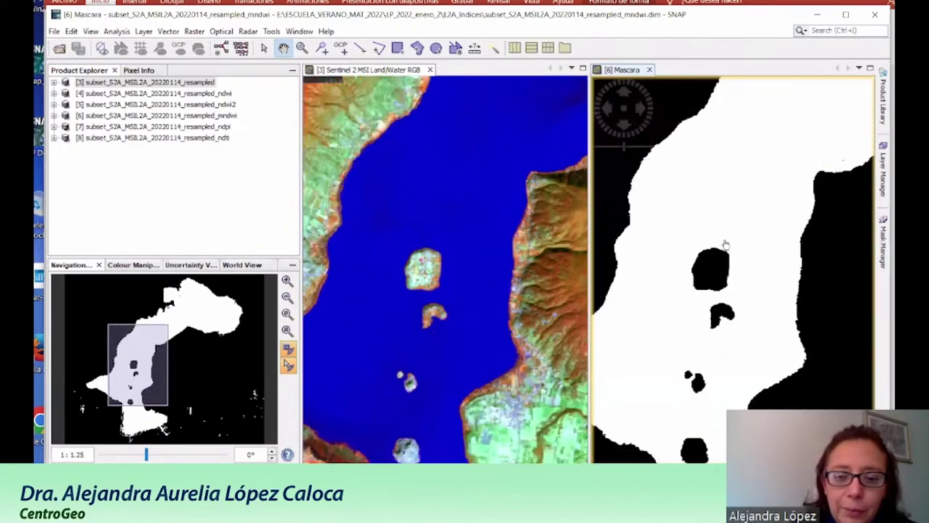
drag(738, 182, 630, 176)
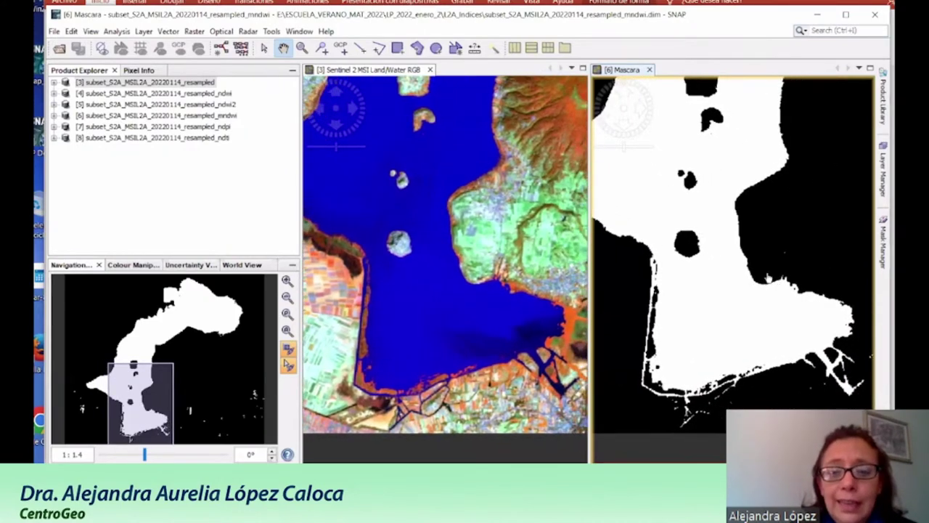
drag(719, 307, 723, 326)
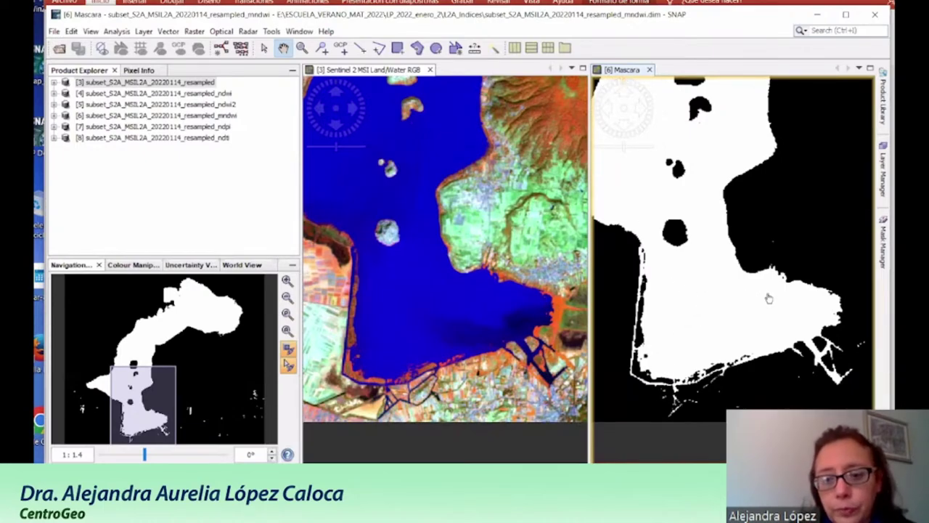
drag(769, 298, 682, 256)
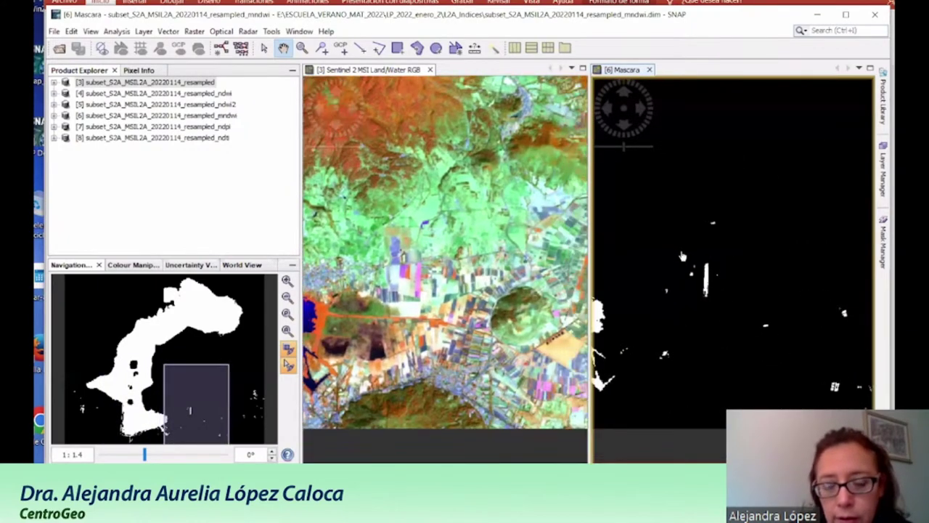
Step: Zoom and pan the linked RGB and Mascara views across the farmland mask specks
scroll(682, 256, up, 3)
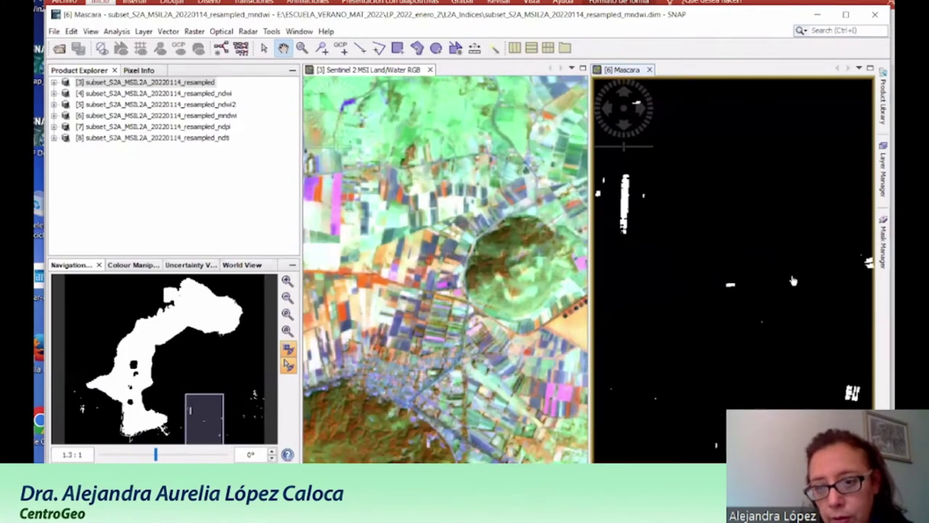
scroll(750, 340, up, 1)
drag(734, 341, 784, 299)
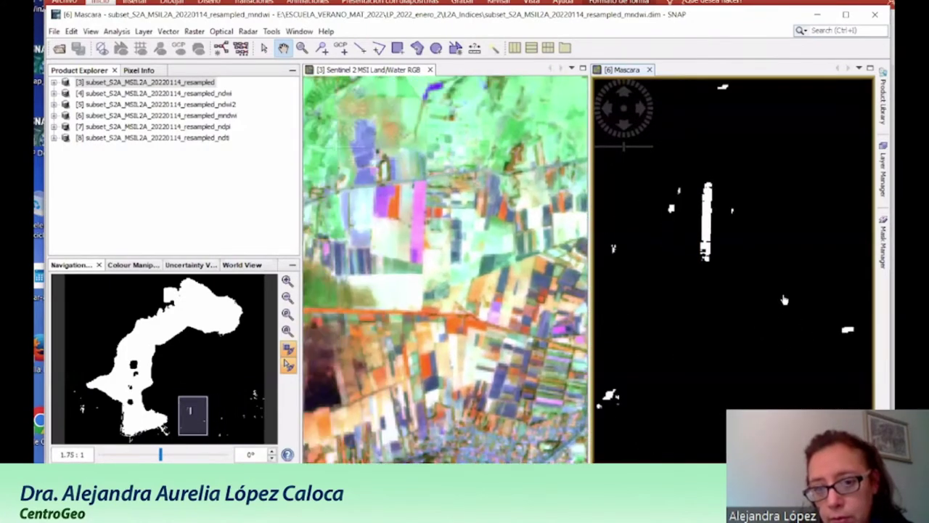
scroll(784, 300, up, 2)
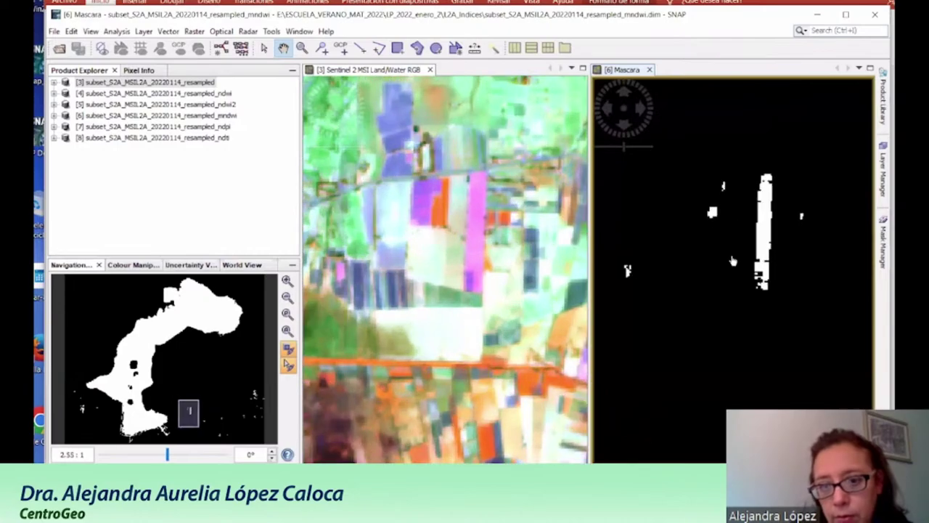
scroll(842, 276, up, 1)
drag(842, 276, 769, 283)
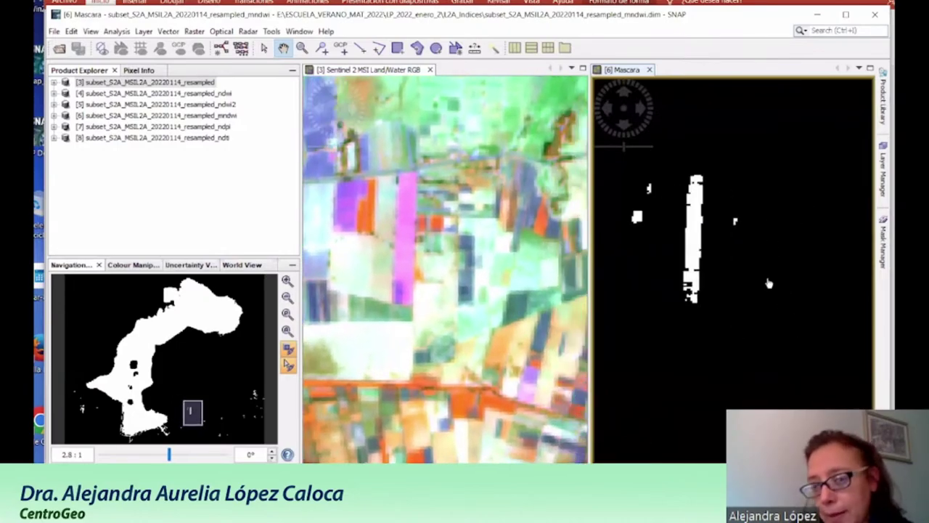
drag(347, 142, 417, 293)
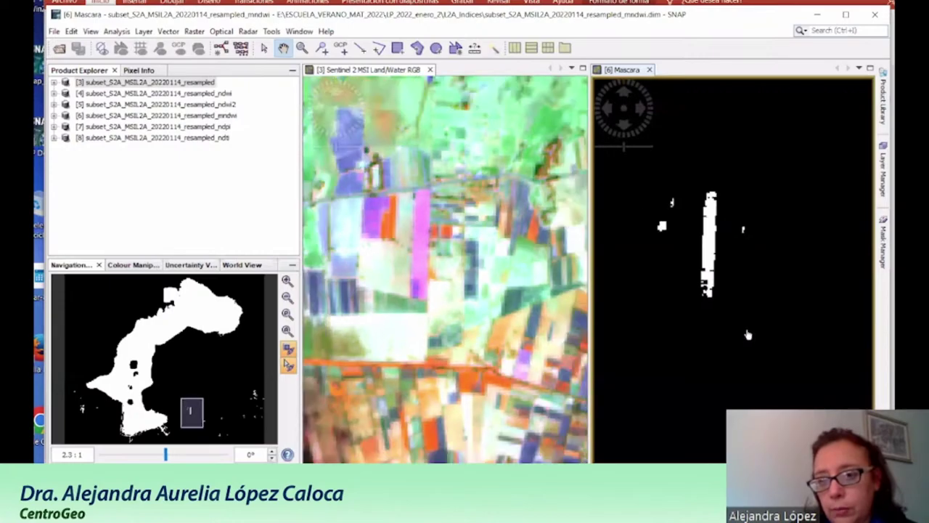
scroll(750, 344, down, 4)
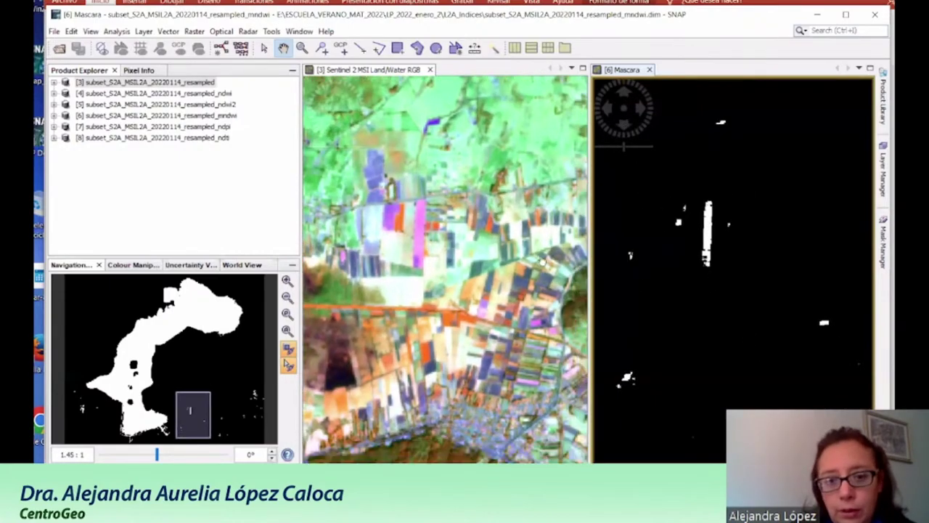
drag(664, 225, 537, 72)
drag(800, 105, 713, 172)
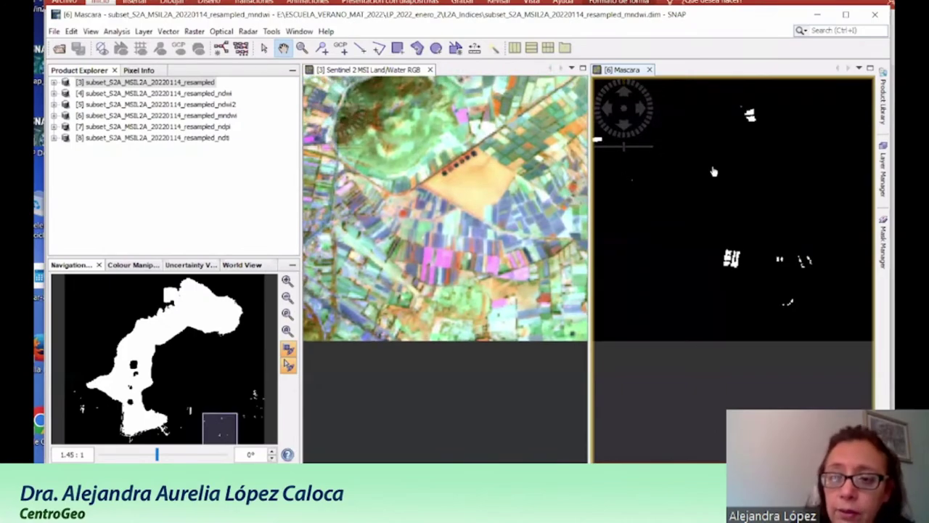
Step: Check the image edges, then centre the whole lake in both linked views
scroll(714, 172, down, 5)
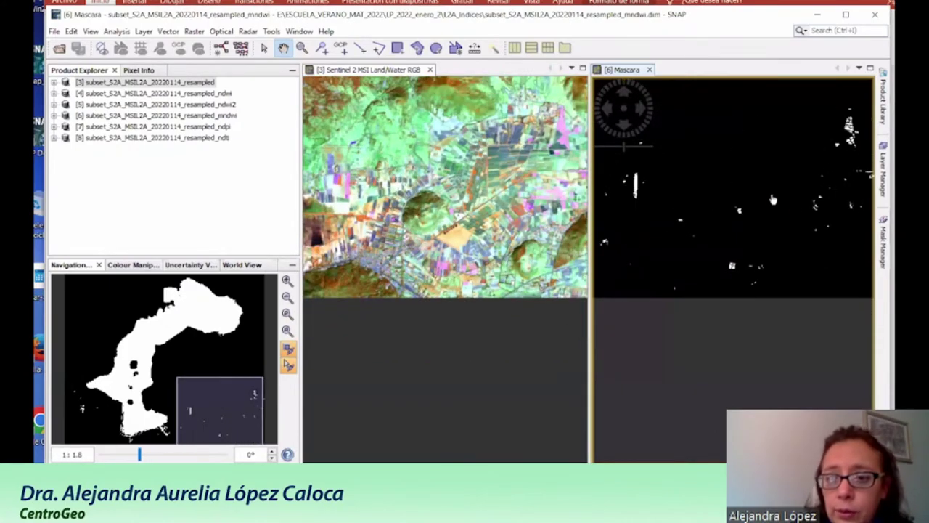
drag(773, 201, 748, 225)
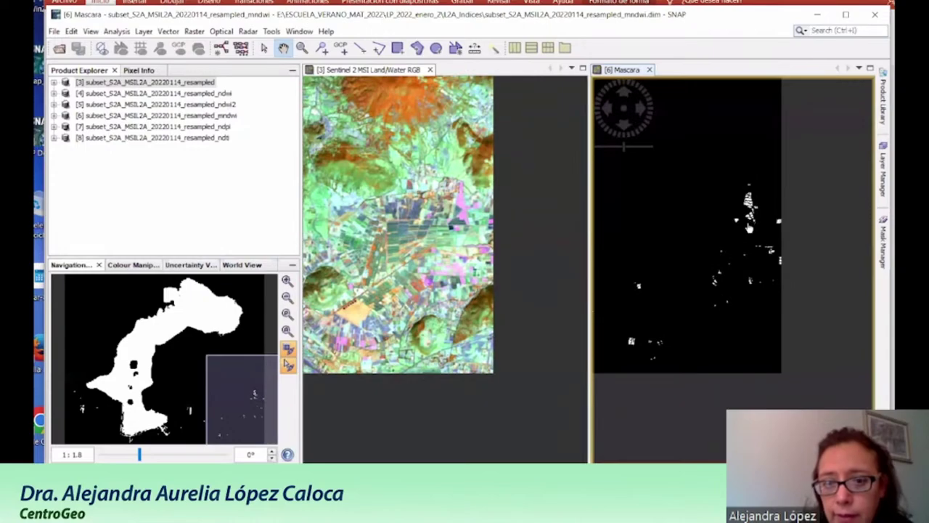
scroll(697, 190, up, 4)
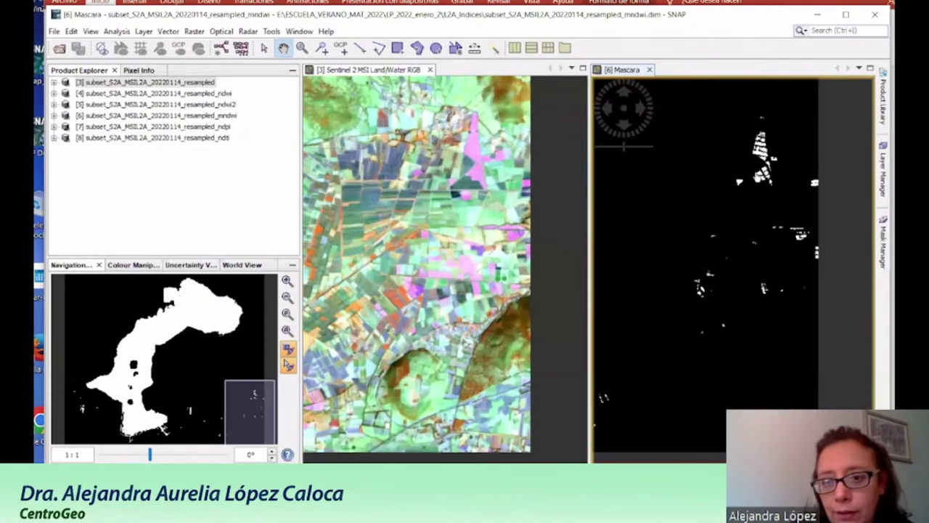
scroll(696, 190, up, 2)
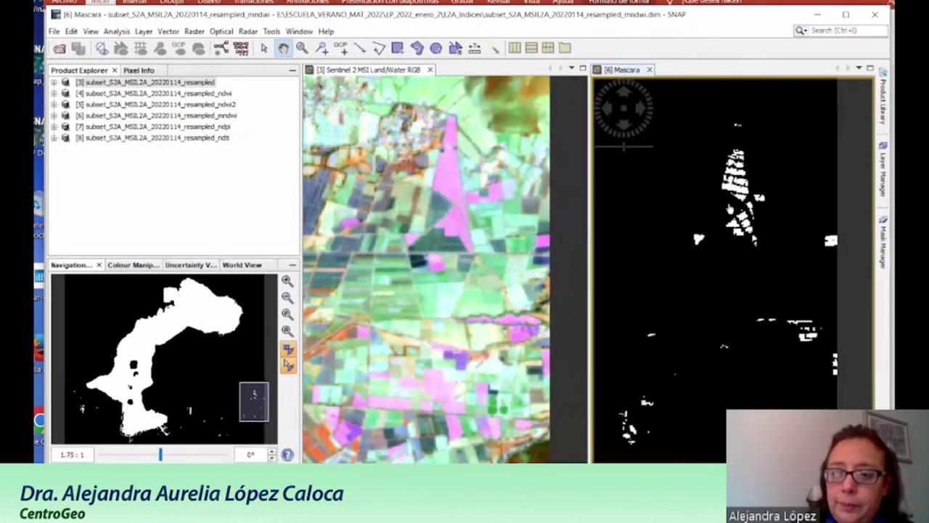
scroll(730, 207, up, 1)
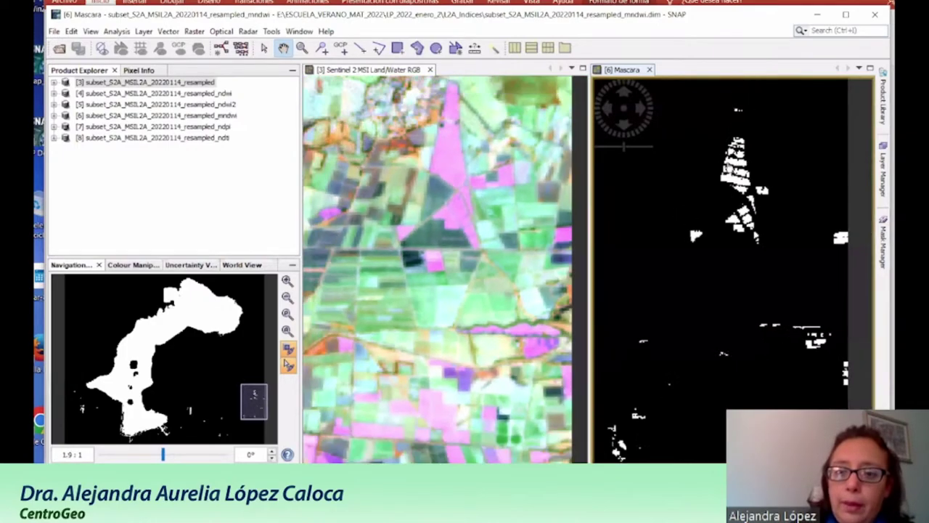
scroll(722, 195, down, 4)
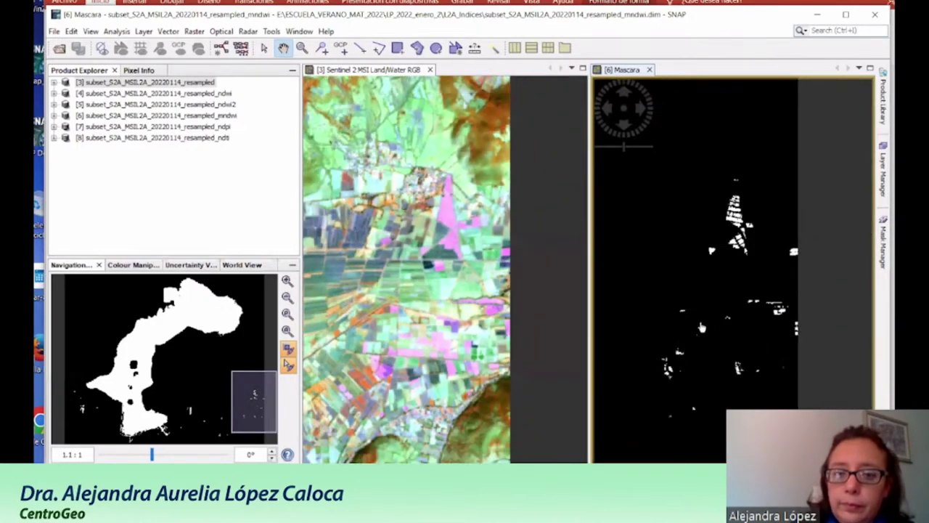
scroll(726, 319, down, 5)
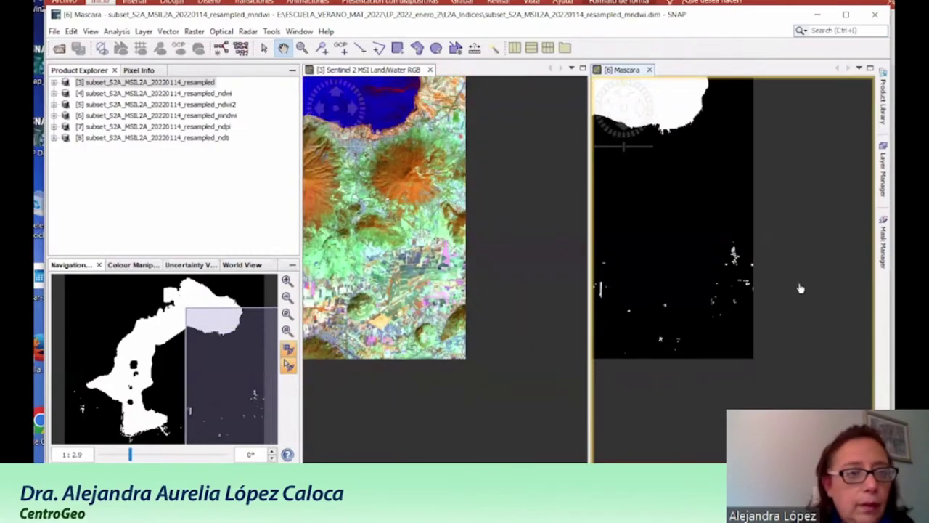
scroll(767, 272, up, 5)
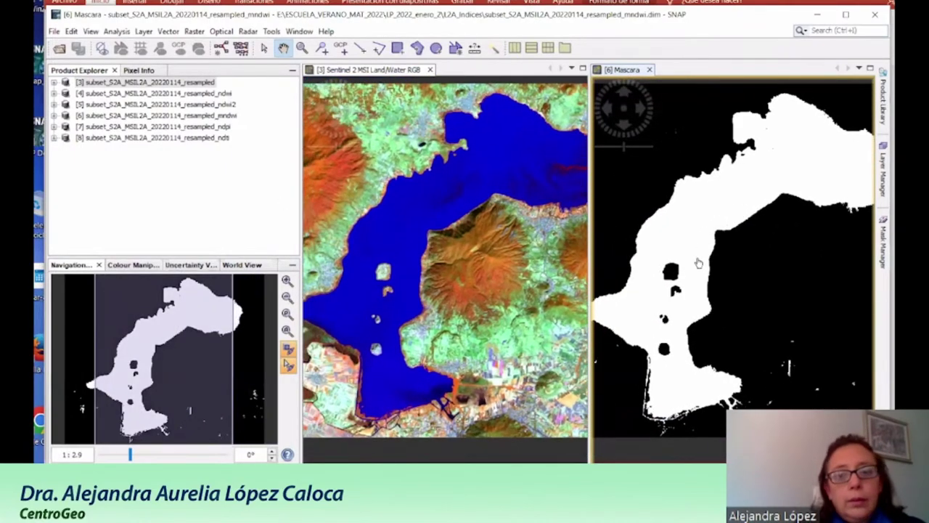
drag(701, 267, 742, 242)
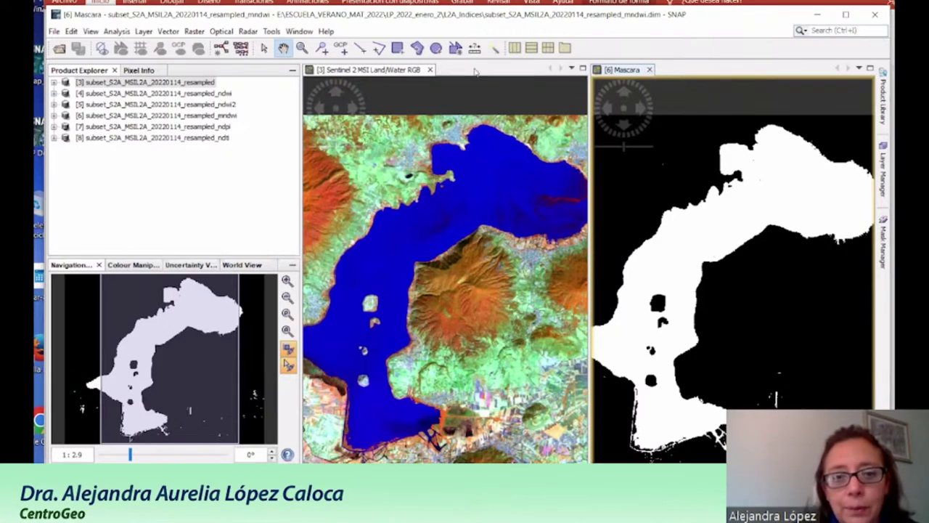
Step: Close the RGB and Mascara views, open product [6]'s mndwi band, and show the Mask Manager
click(431, 78)
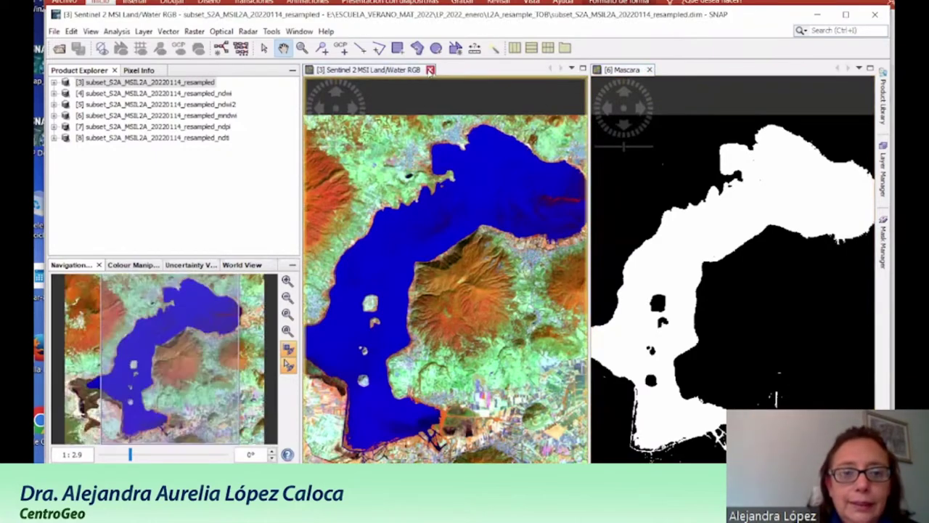
click(430, 69)
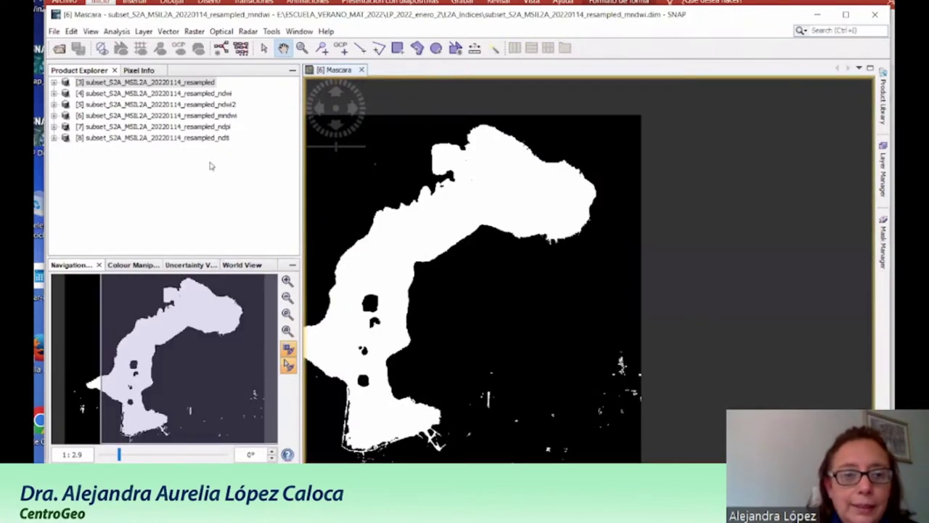
click(361, 69)
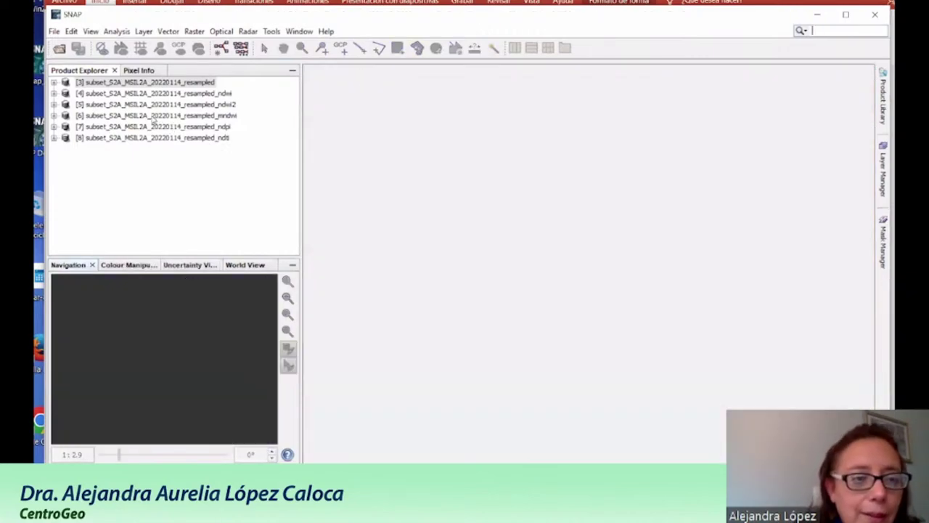
click(153, 117)
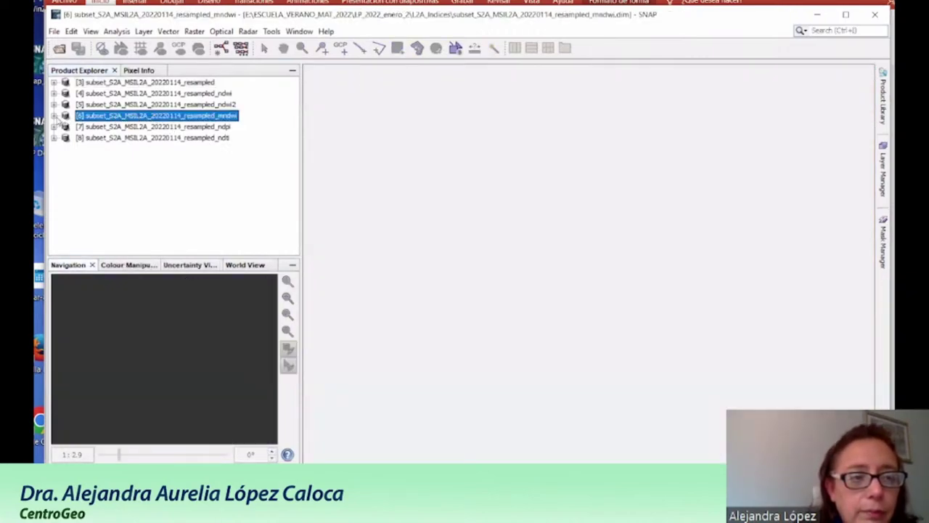
click(54, 115)
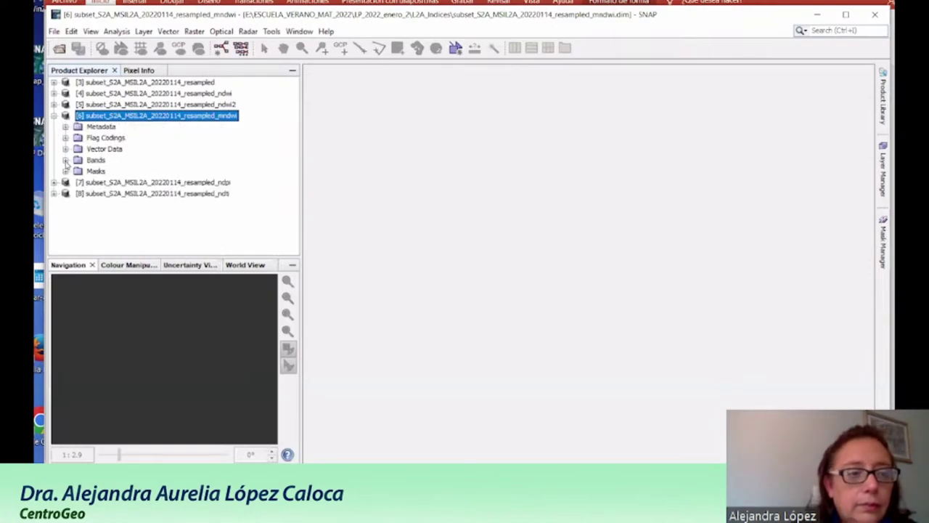
click(65, 159)
double_click(107, 172)
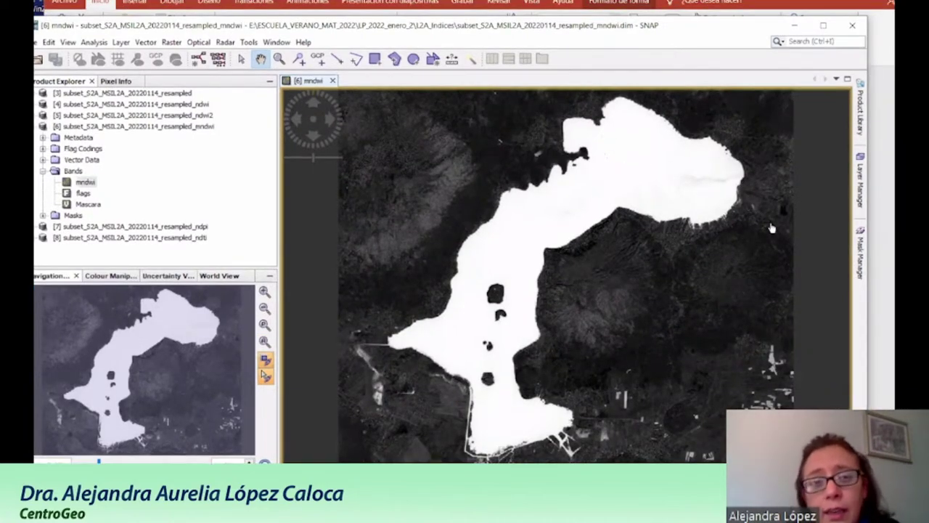
click(860, 280)
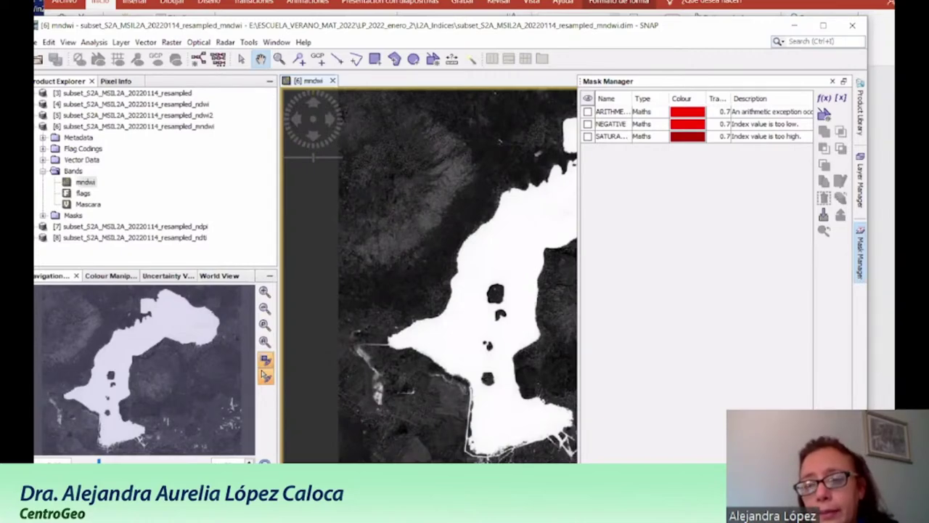
Step: Add a cyan range mask for mndwi values 0.4 to 1.0 over the image
click(321, 300)
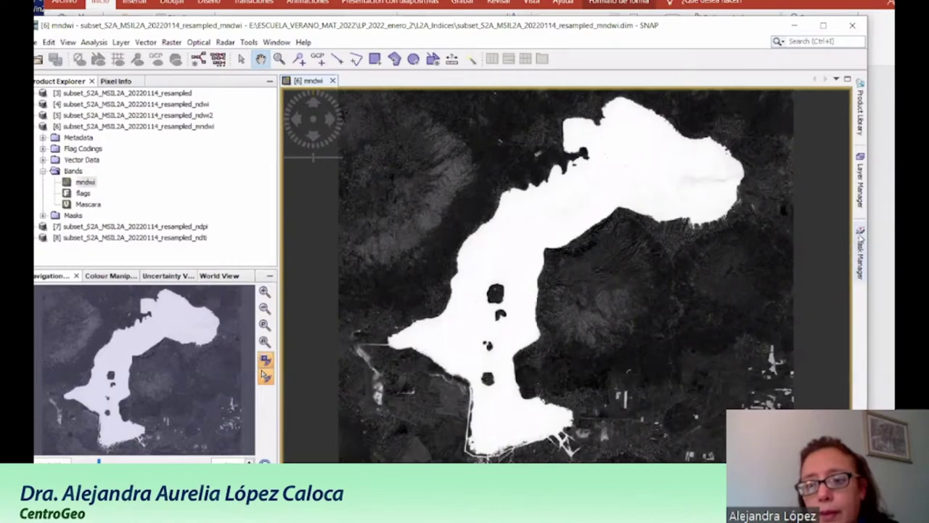
click(861, 252)
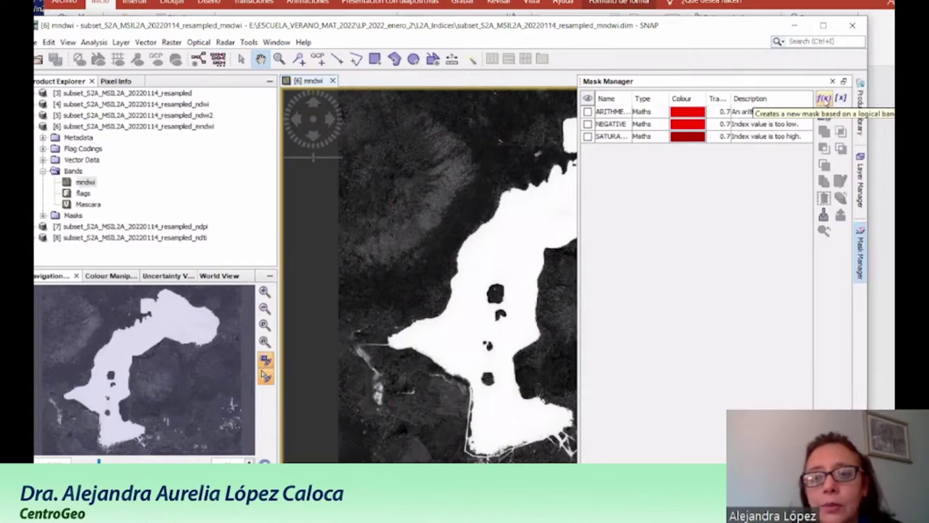
click(840, 99)
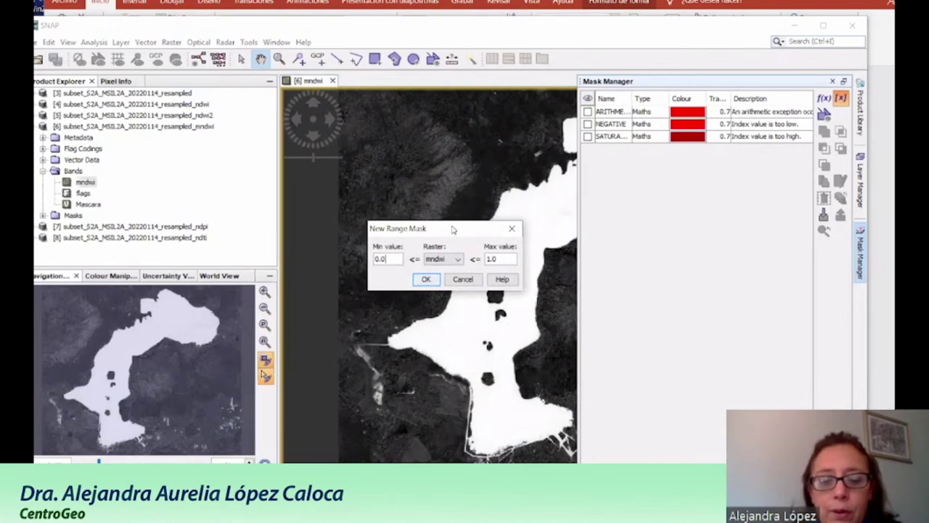
drag(452, 229, 455, 145)
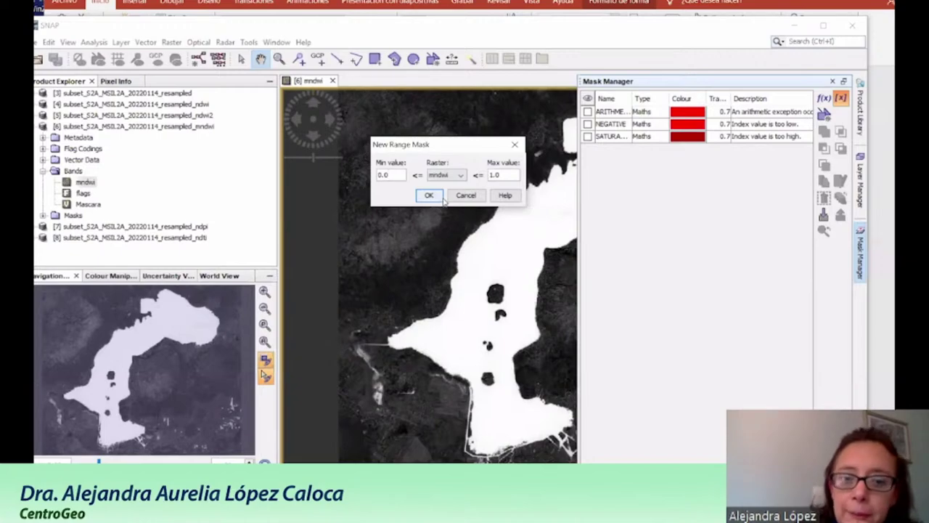
key(BackSpace)
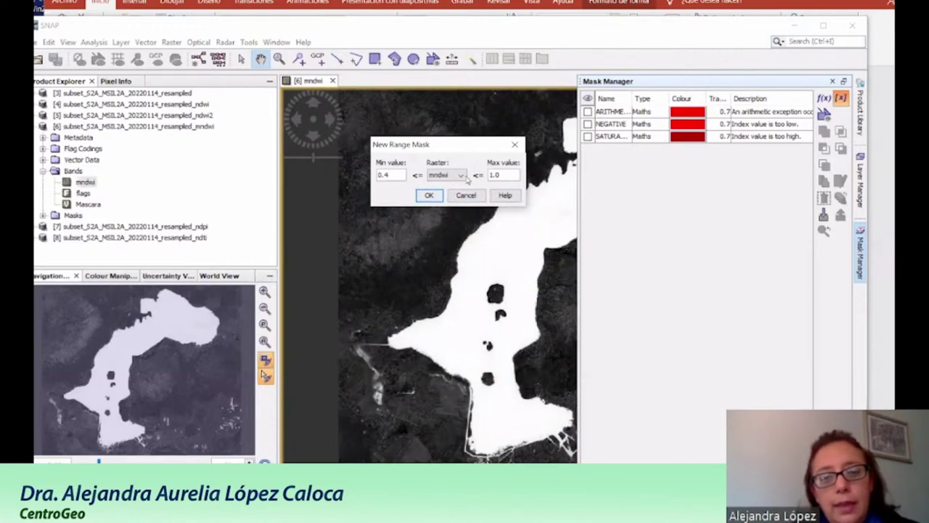
click(429, 195)
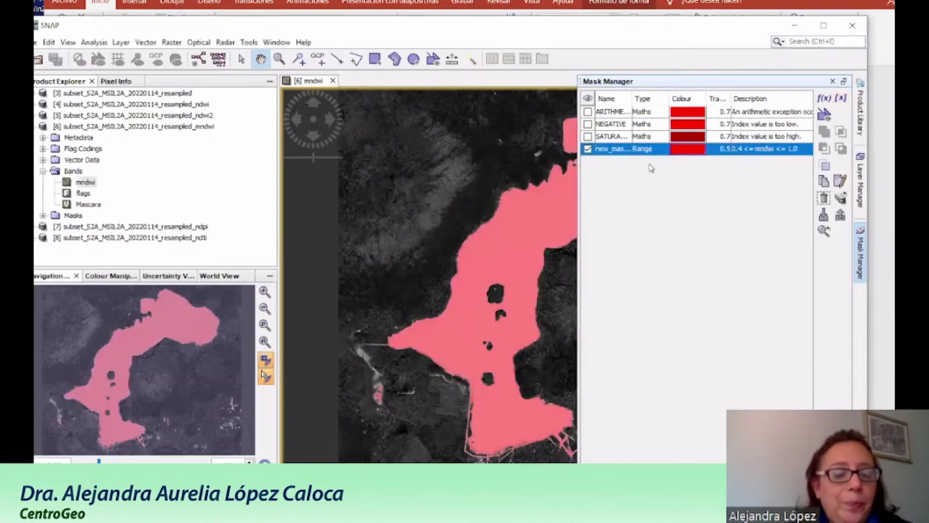
click(689, 150)
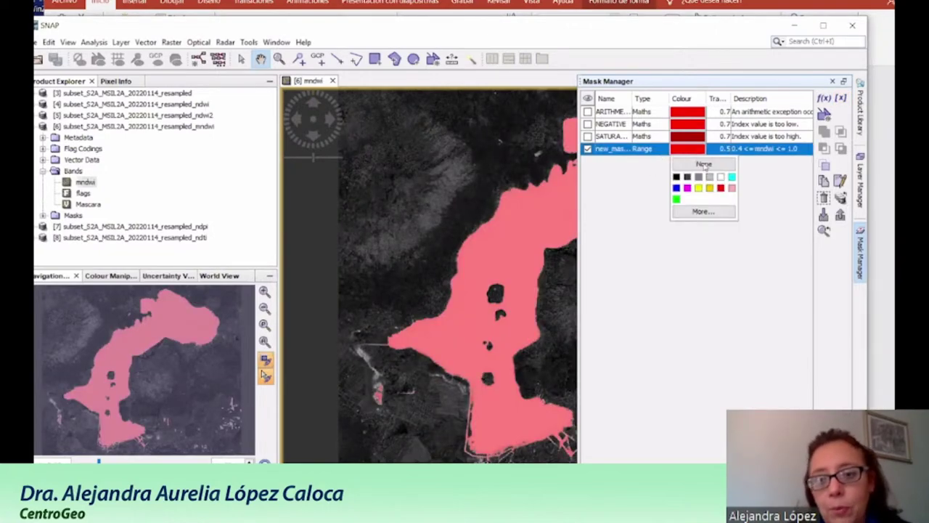
click(731, 177)
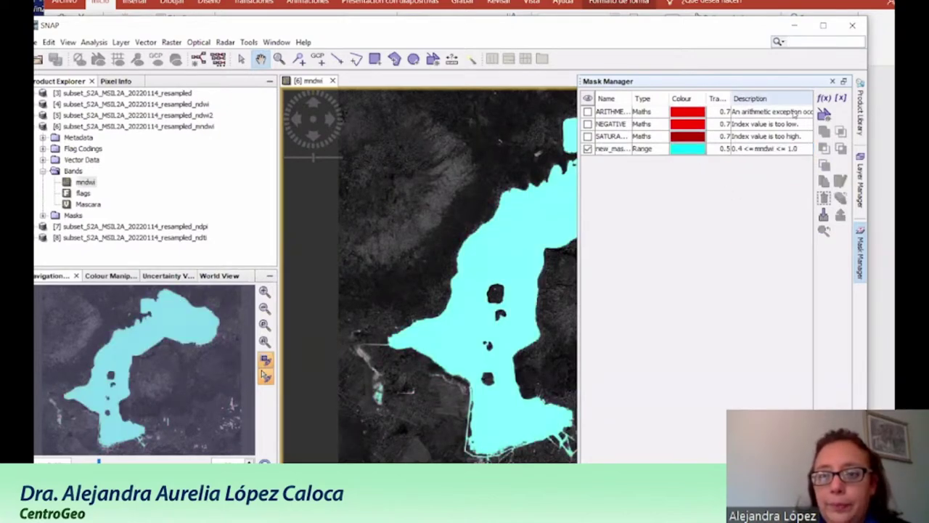
drag(577, 267, 733, 251)
Step: Hide the mask list and open the Mascara band as its own image view
click(566, 281)
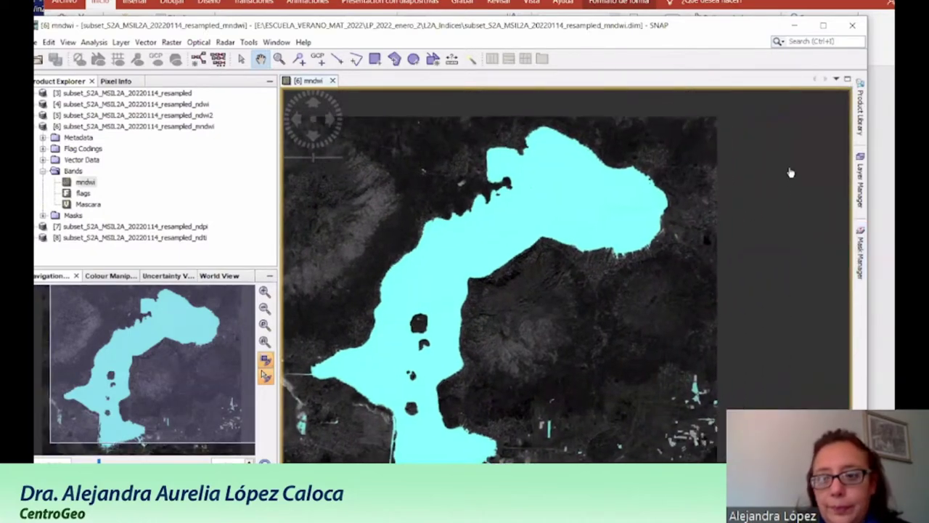
click(860, 241)
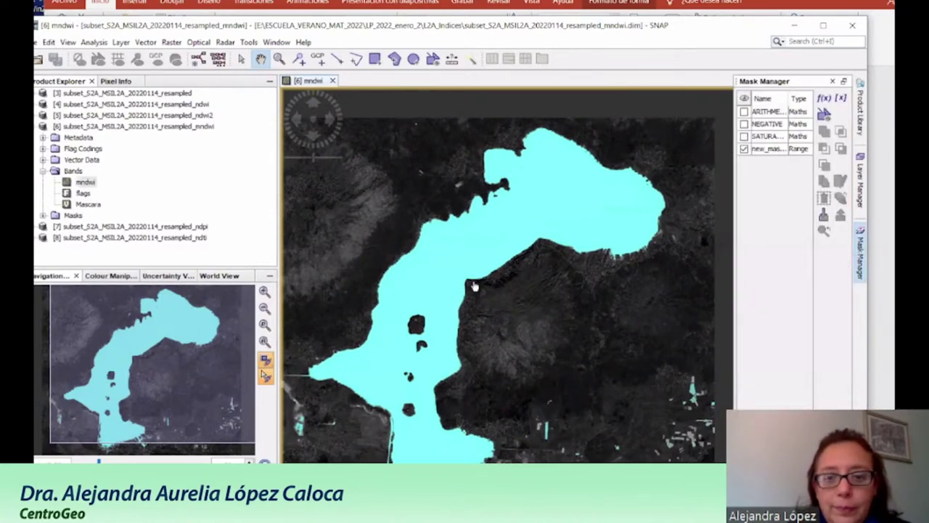
click(436, 280)
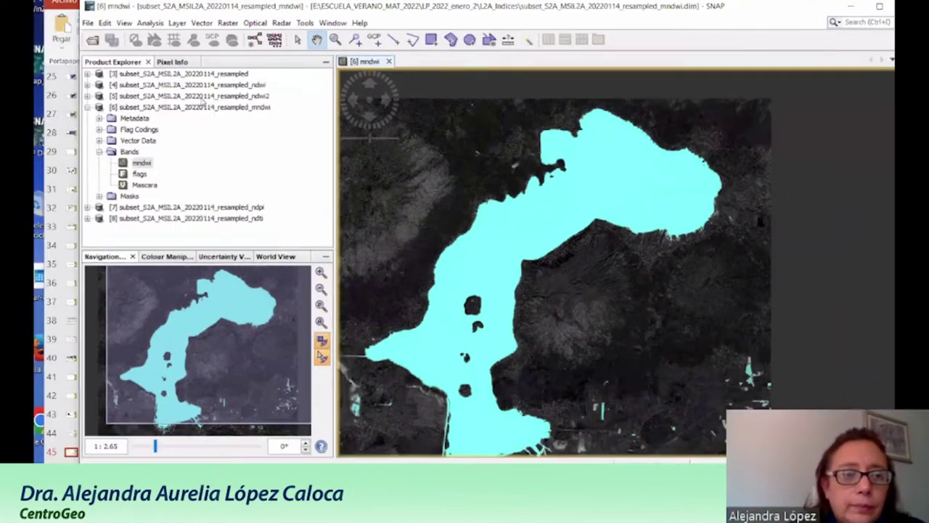
double_click(143, 185)
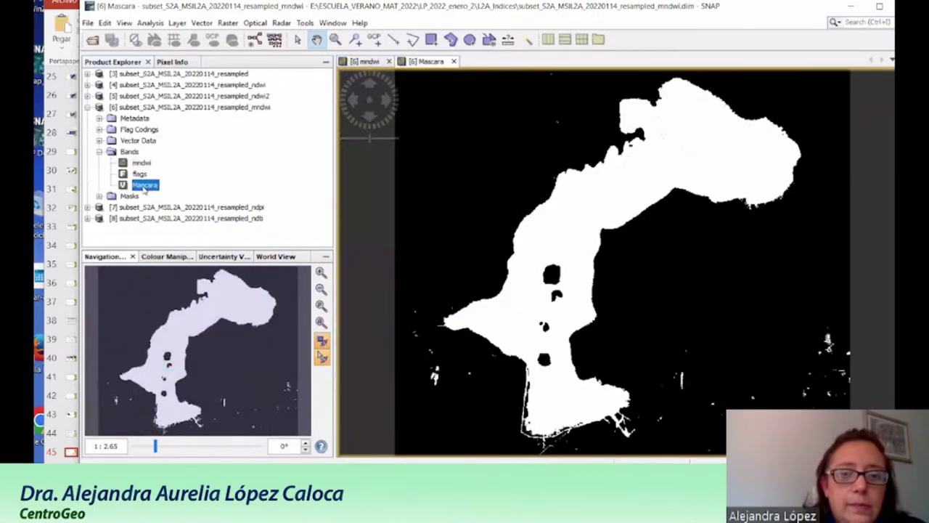
Step: Compare against the mndwi view, then close the mndwi image view
click(367, 61)
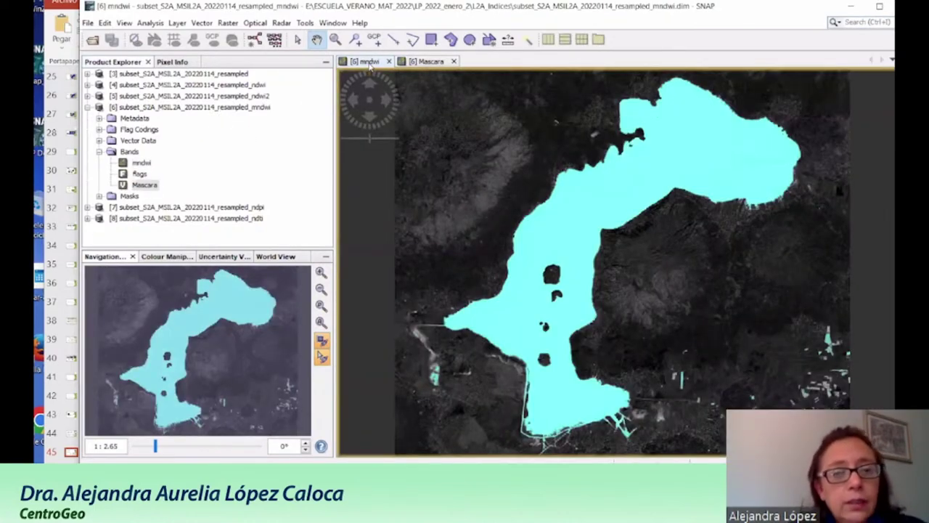
click(228, 25)
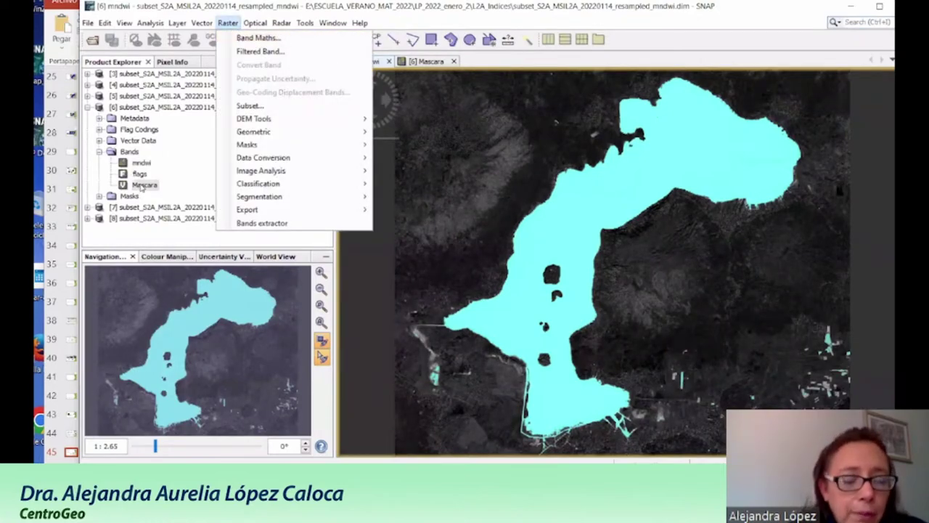
key(Escape)
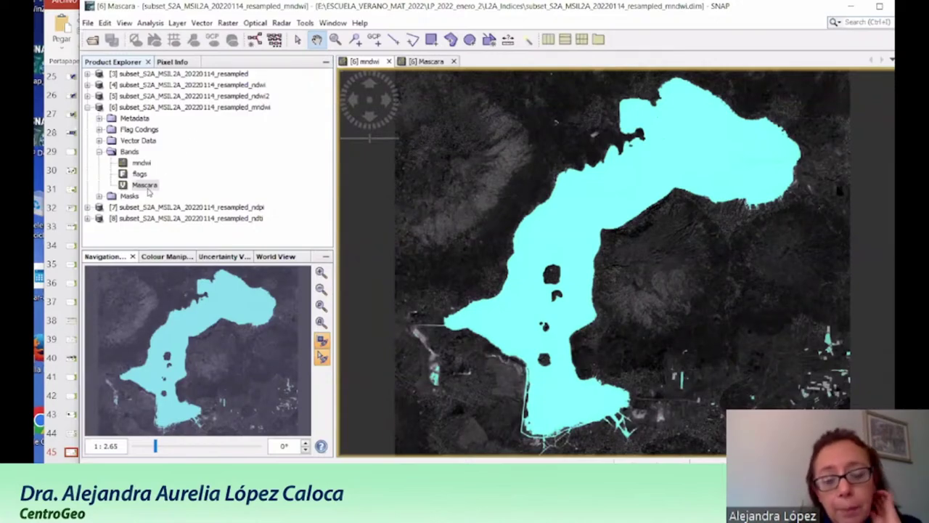
mouse_move(147, 191)
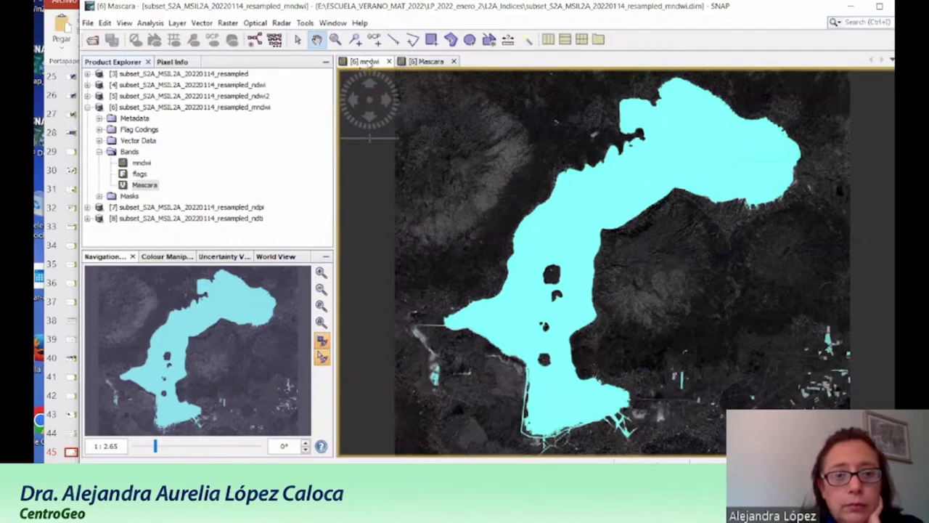
click(368, 61)
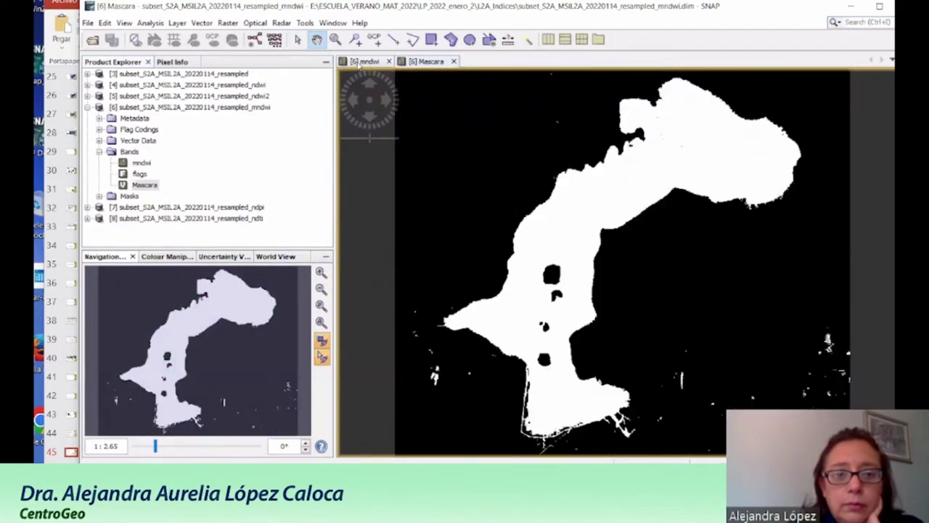
click(389, 62)
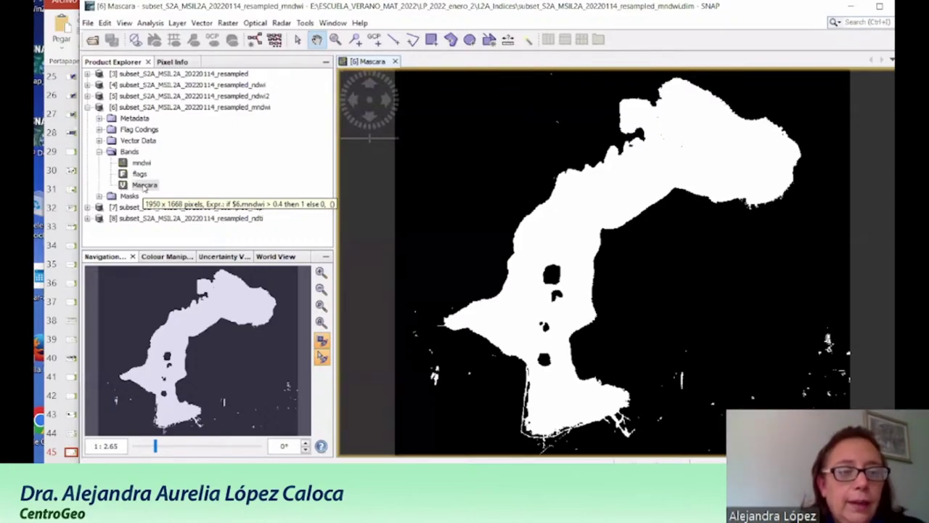
Step: Convert Mascara to a real band, reopen it, and save product [6]
right_click(144, 187)
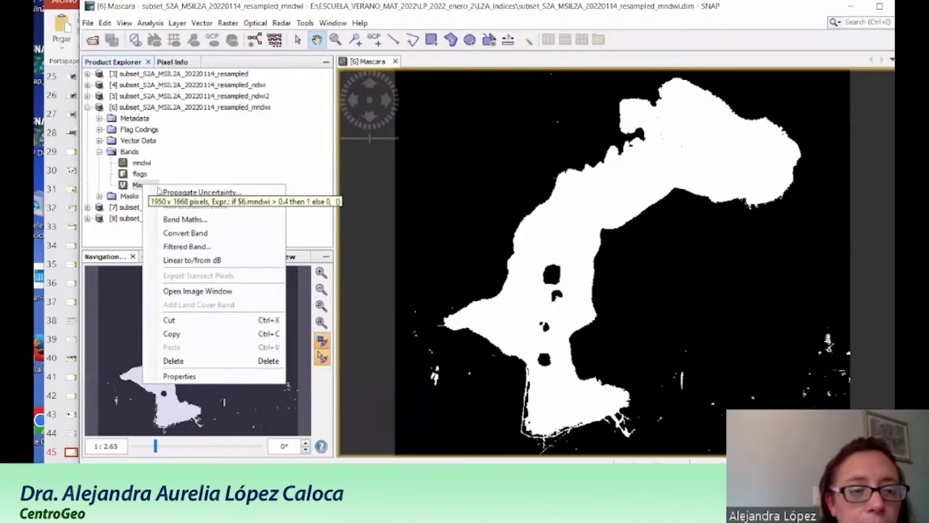
click(191, 235)
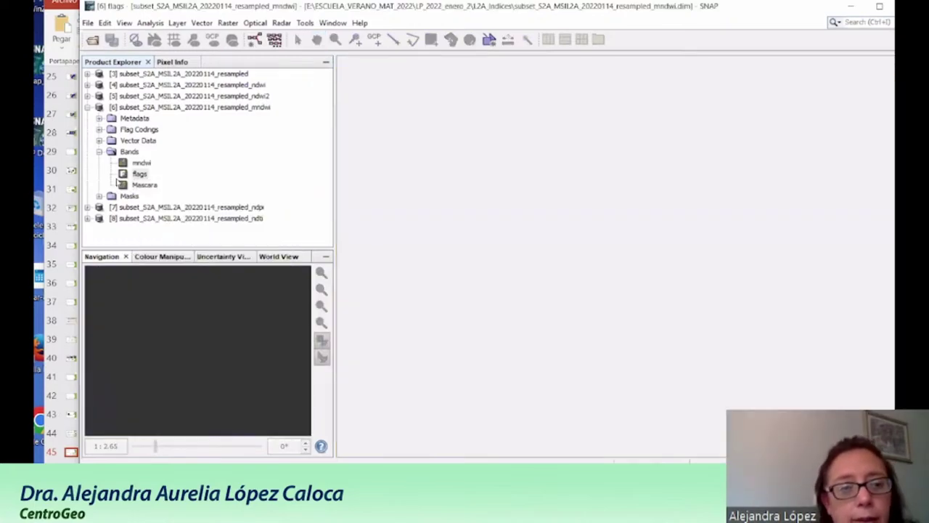
double_click(142, 186)
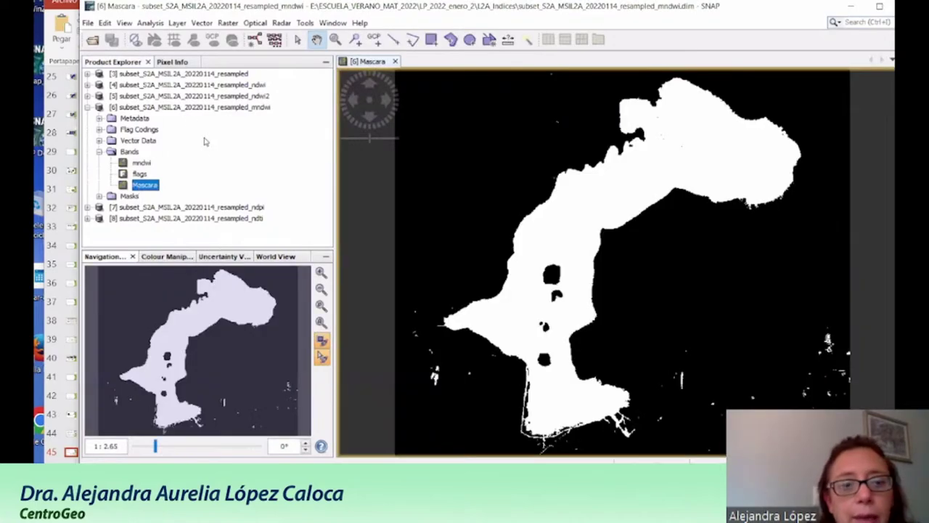
click(177, 108)
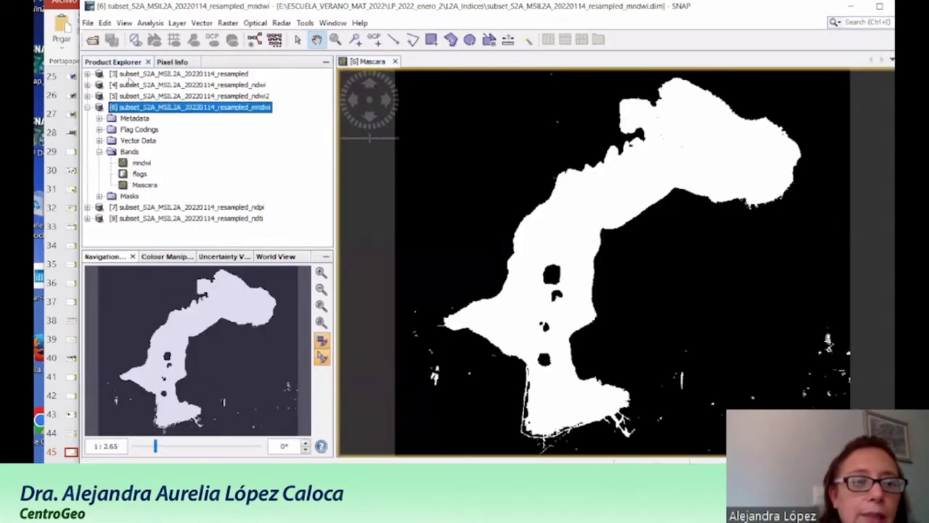
click(87, 24)
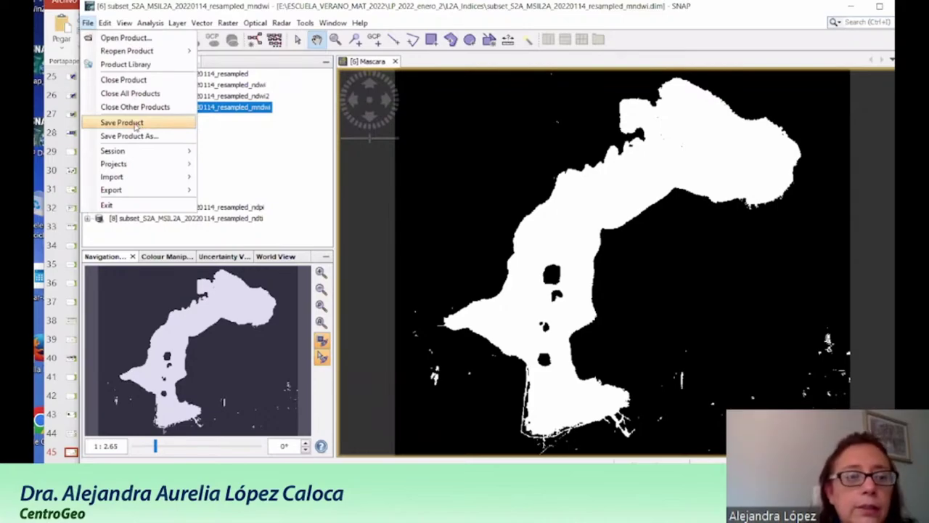
click(135, 125)
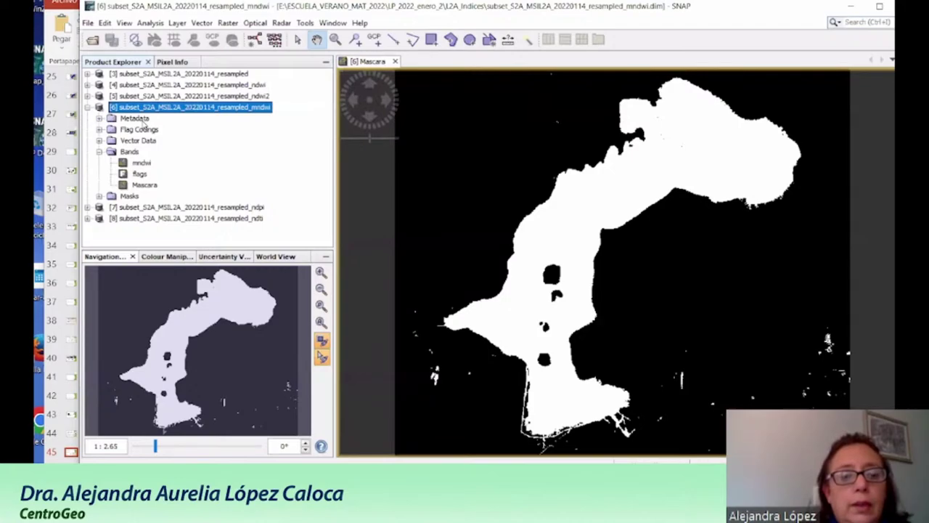
click(143, 185)
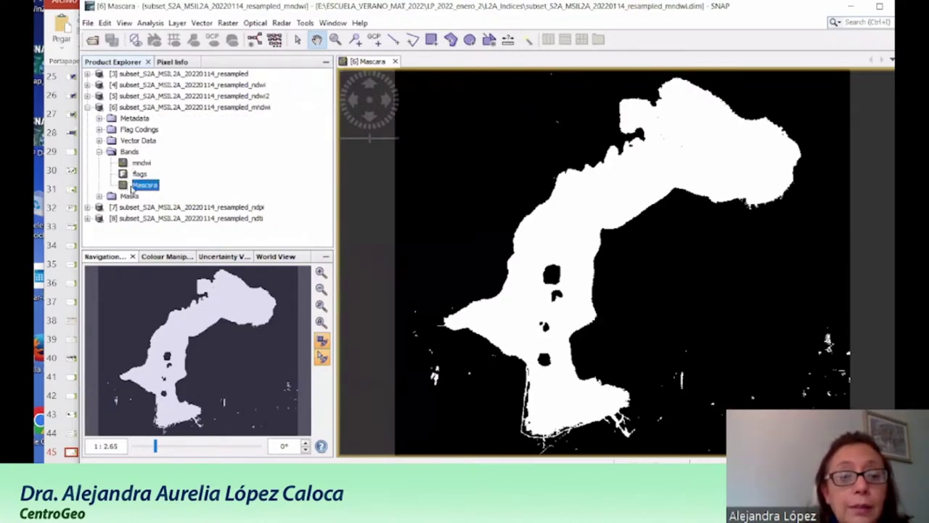
click(489, 154)
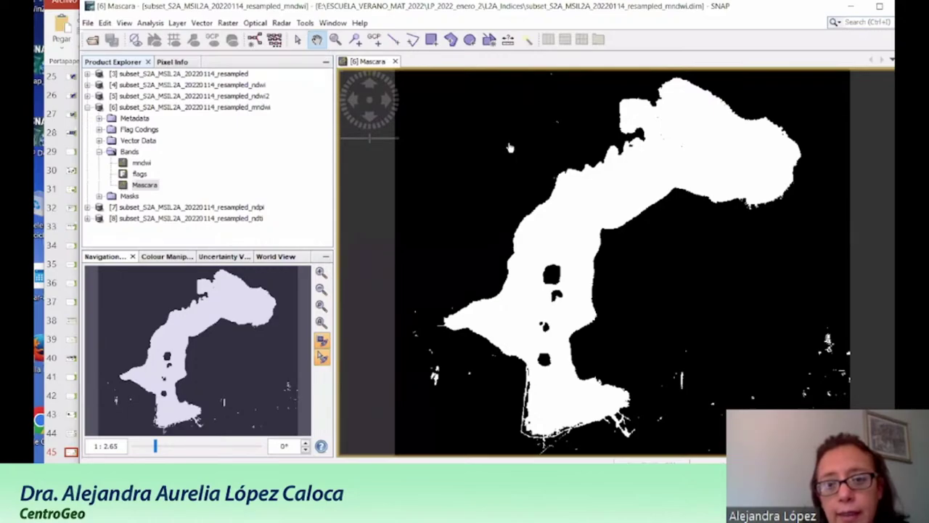
Step: Create a spatial subset of the image keeping only the Mascara band, excluding mndwi and flags, and accept flag data
right_click(510, 148)
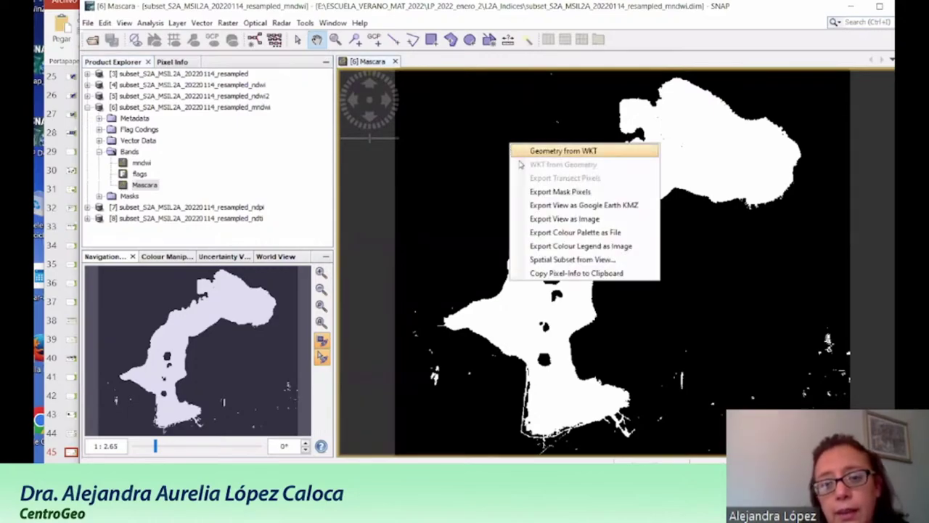
click(552, 266)
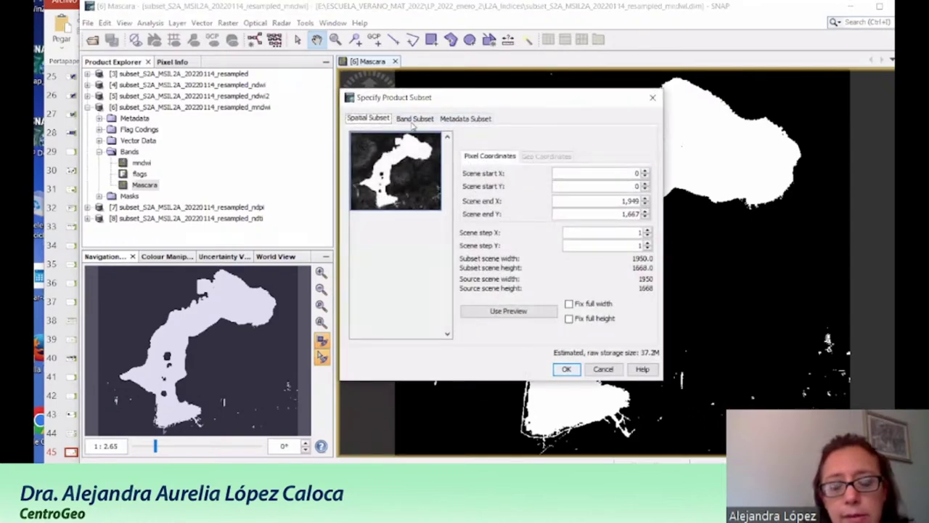
click(415, 120)
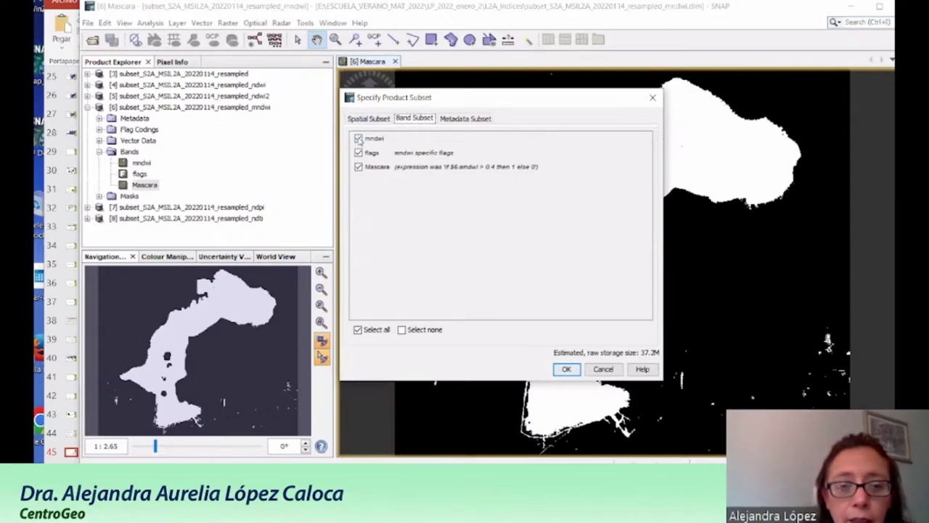
click(358, 138)
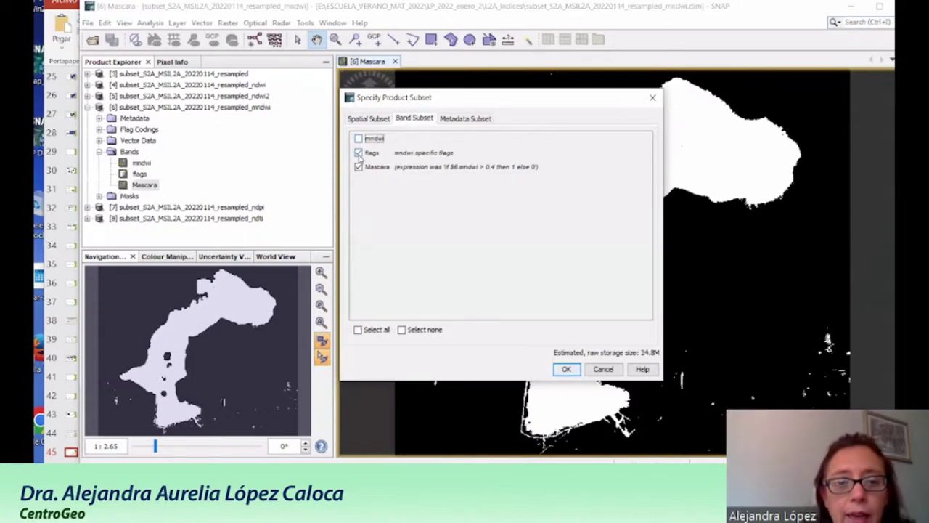
click(358, 154)
click(358, 154)
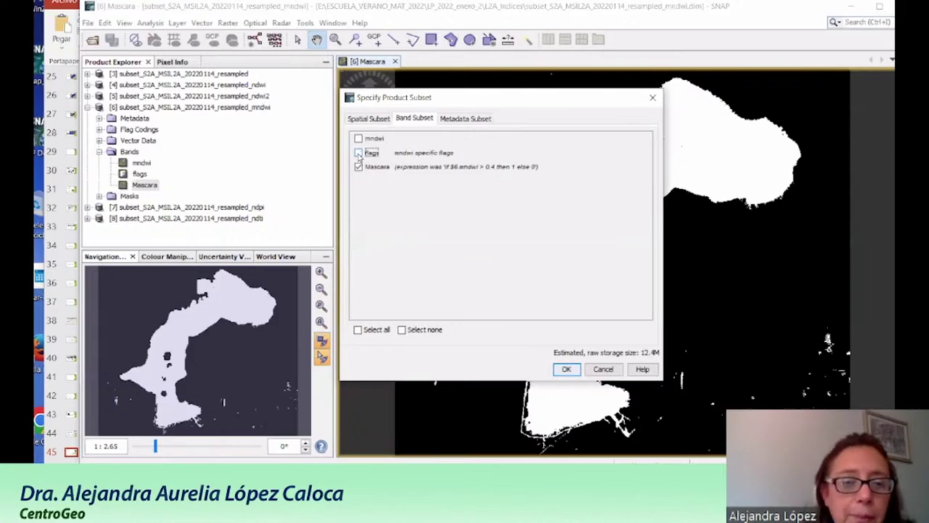
click(566, 370)
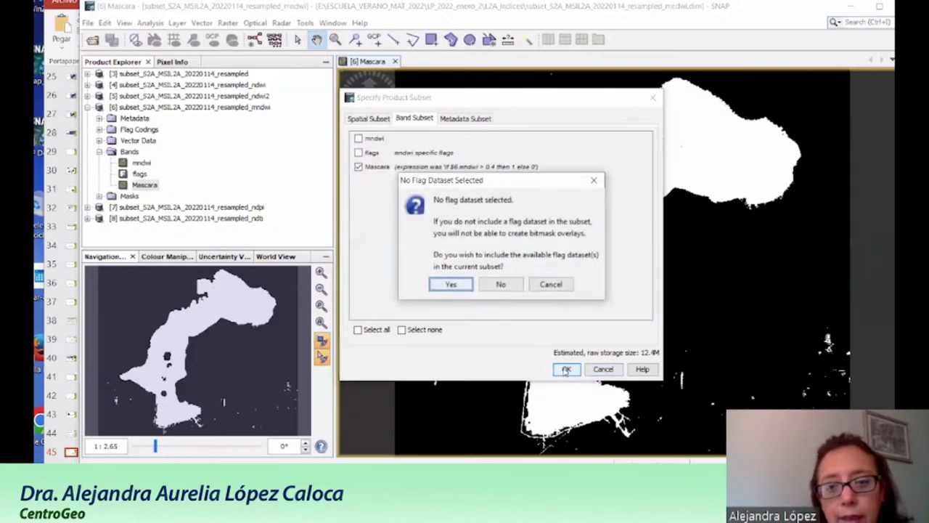
click(453, 285)
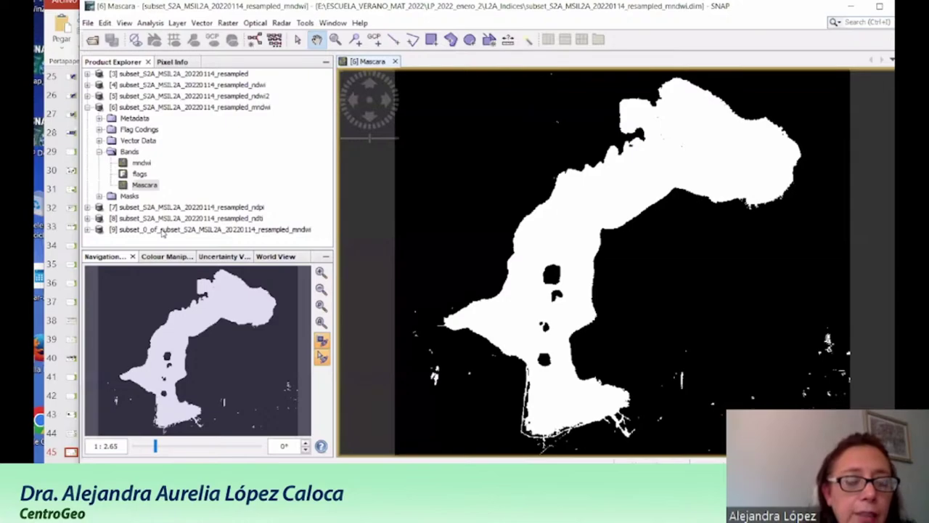
Step: Expand subset product [9]'s Masks and Bands folders and select its Mascara band
click(162, 230)
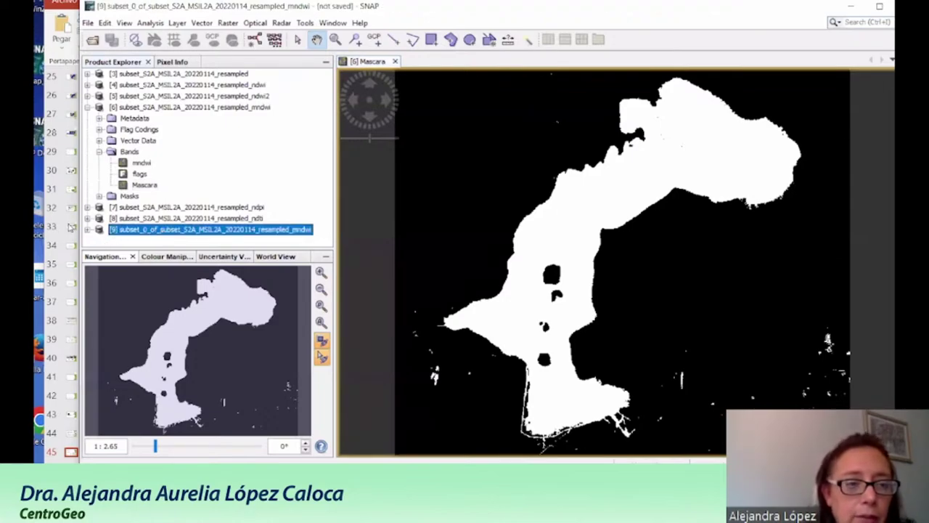
click(87, 230)
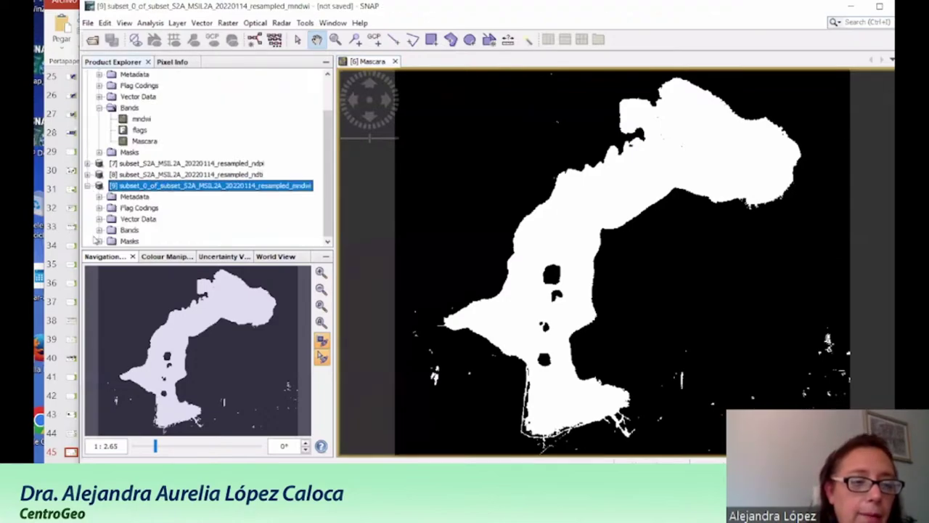
click(99, 241)
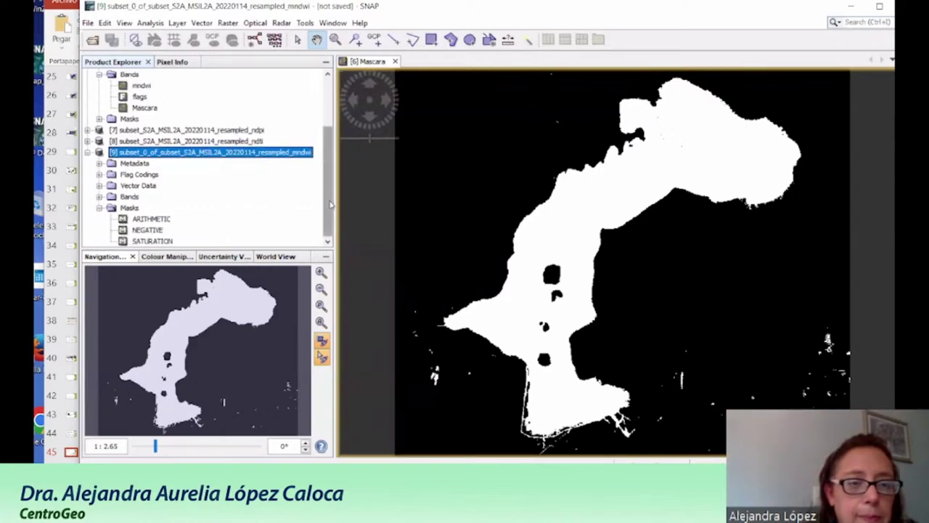
click(100, 197)
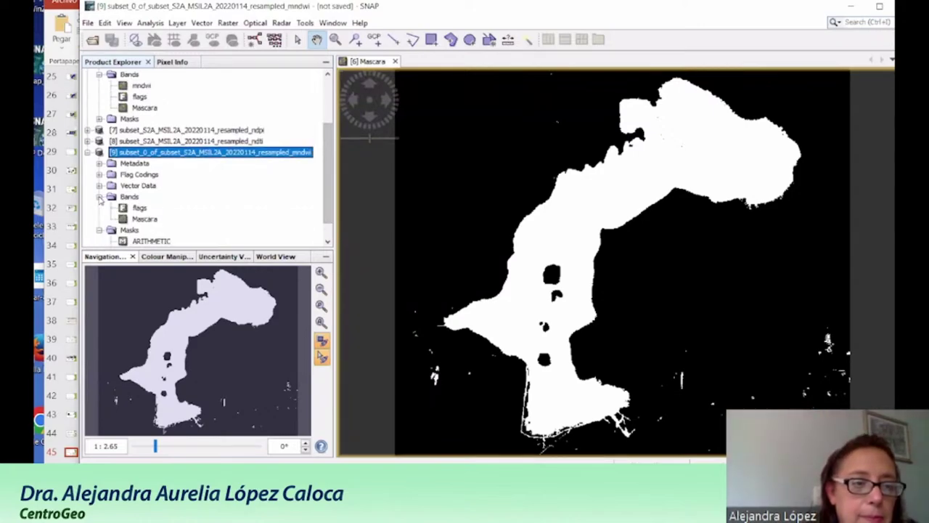
click(144, 219)
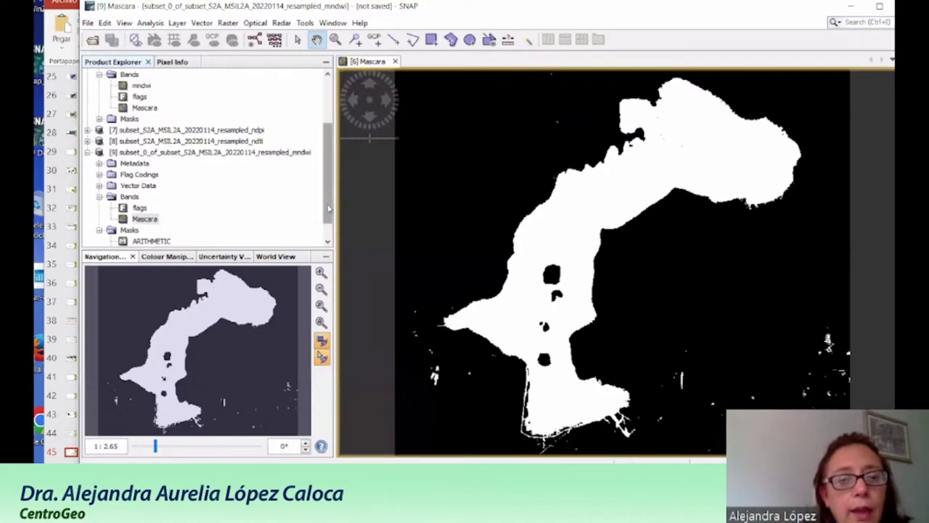
scroll(319, 192, up, 2)
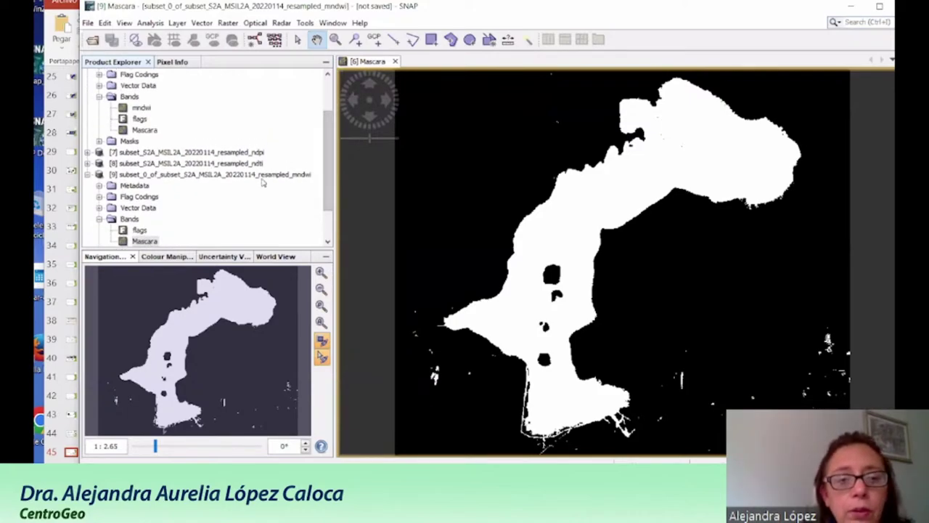
click(267, 178)
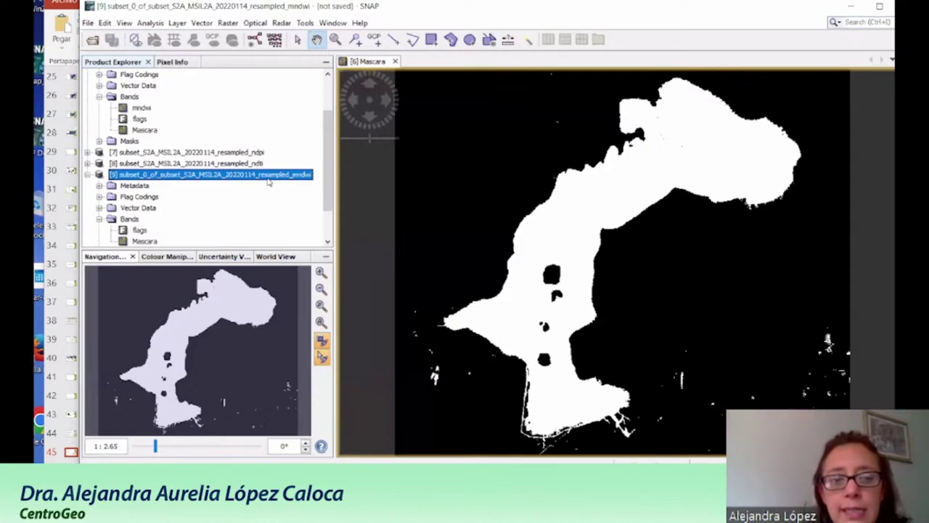
click(538, 193)
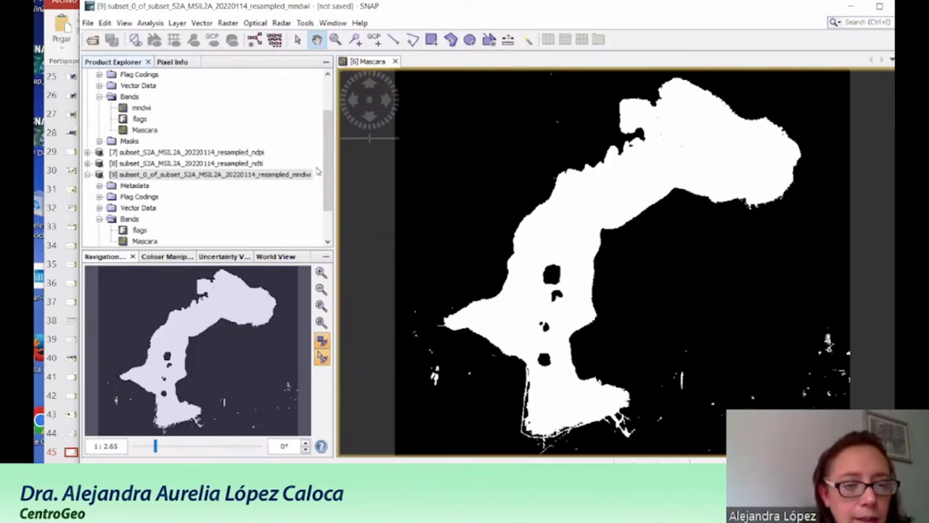
drag(326, 188, 327, 196)
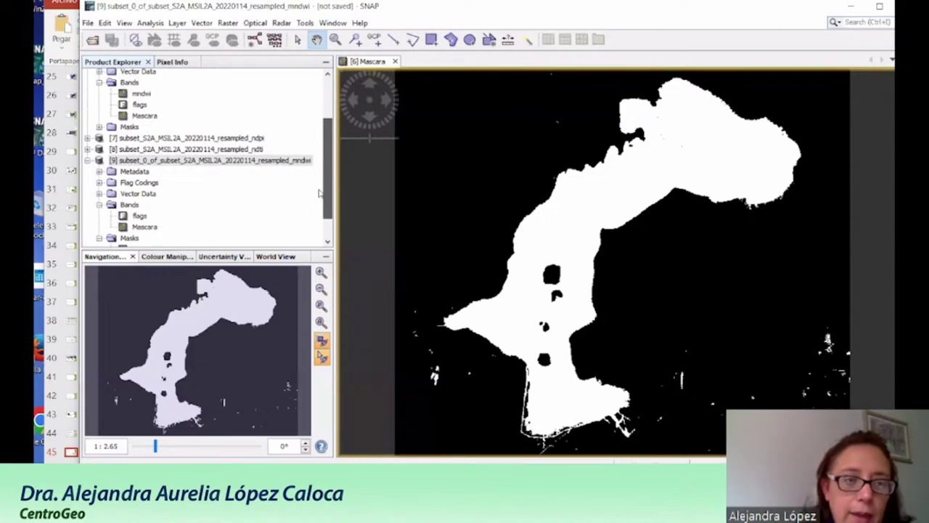
Step: Start a GeoTIFF / BigTIFF export into a new resuldo_mascara folder created inside LP_2022_enero
click(87, 24)
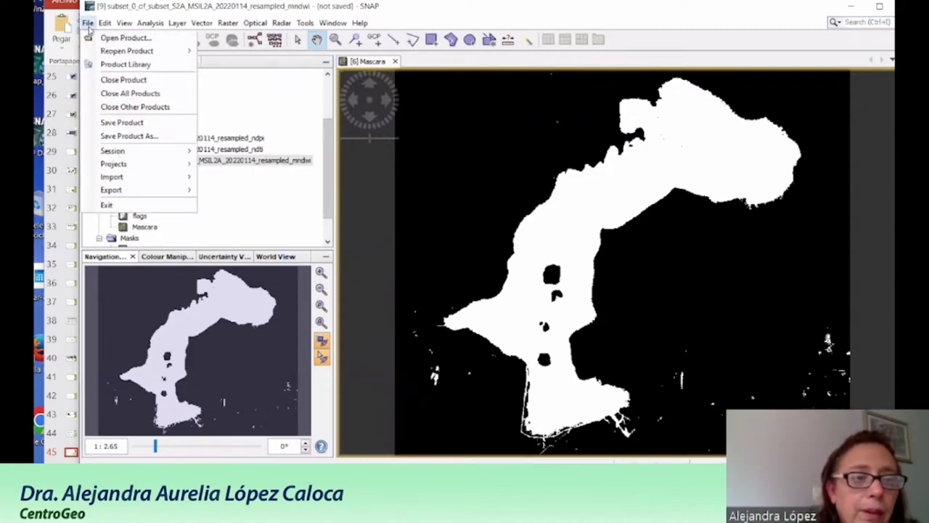
mouse_move(142, 190)
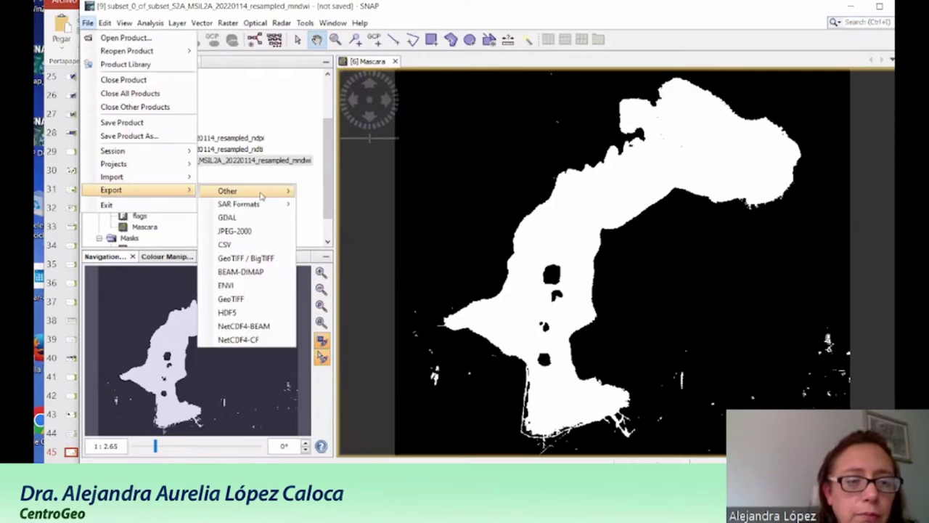
click(273, 263)
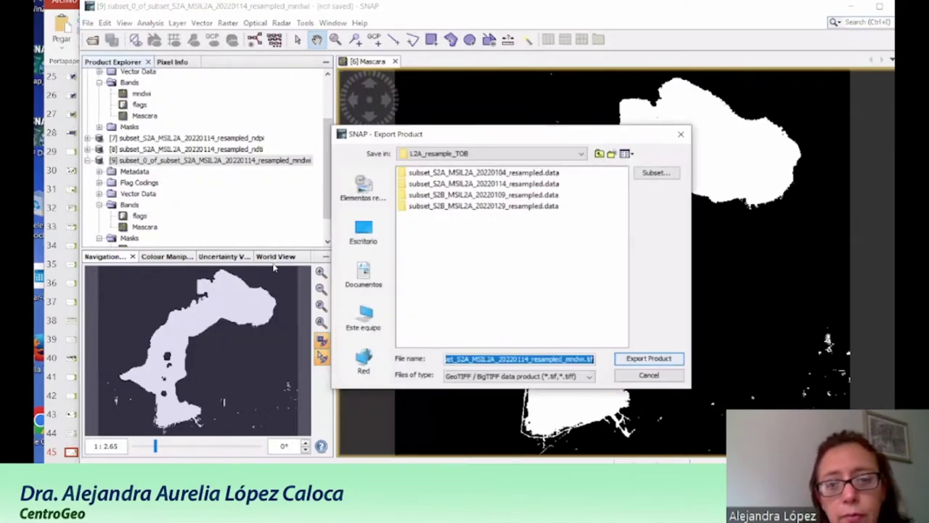
click(599, 155)
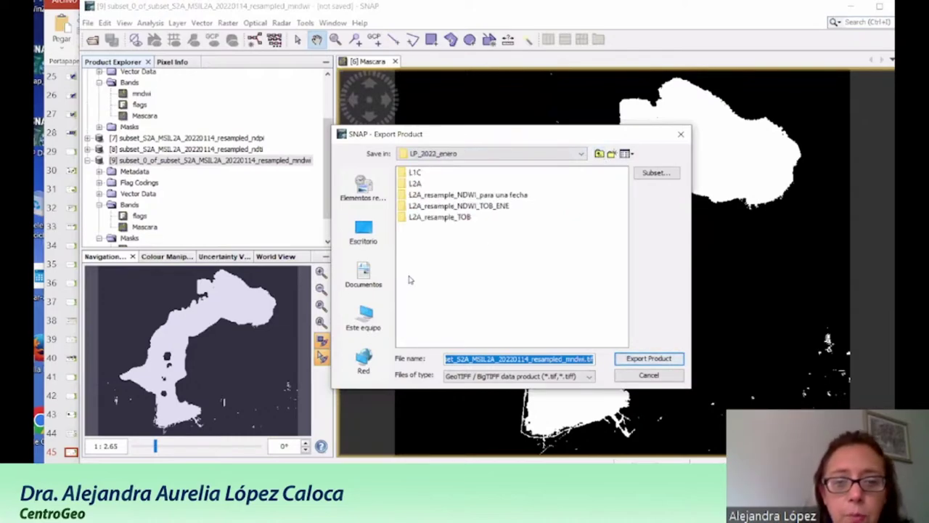
right_click(438, 270)
click(506, 305)
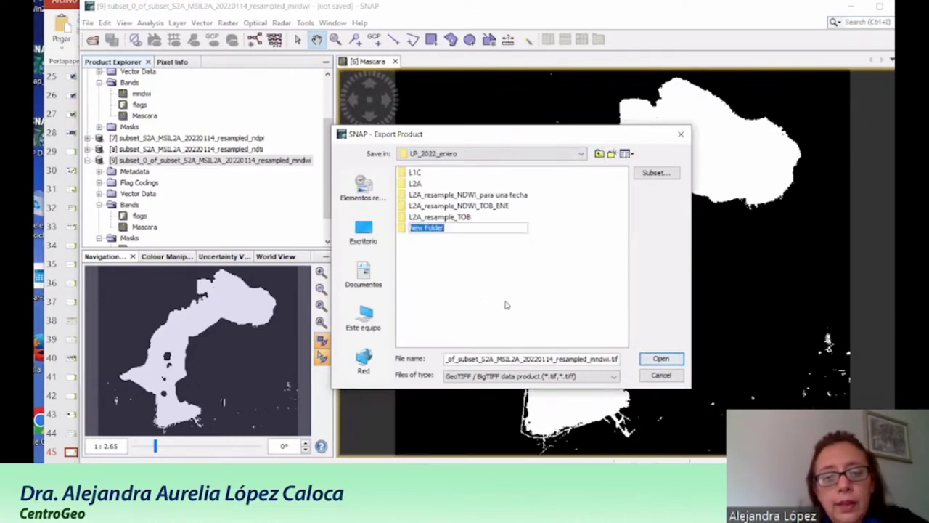
text(resuldo)
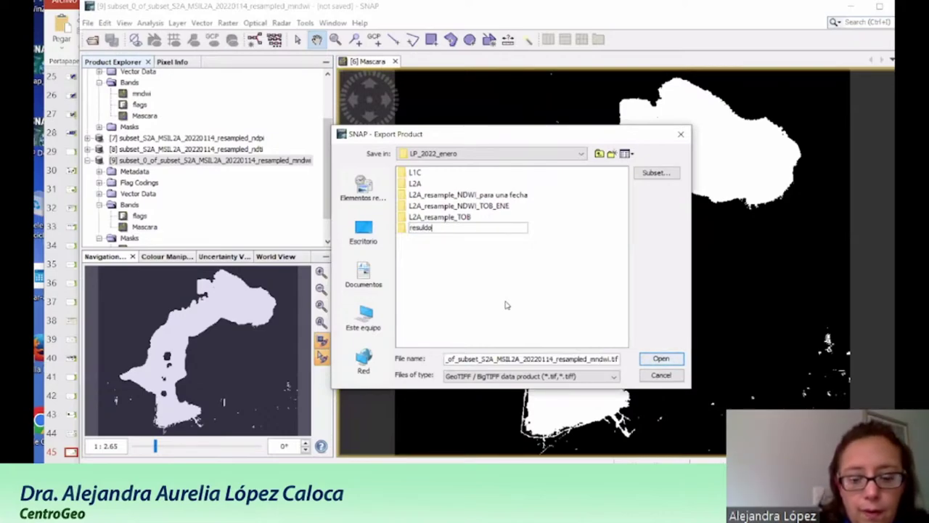
text(_masca)
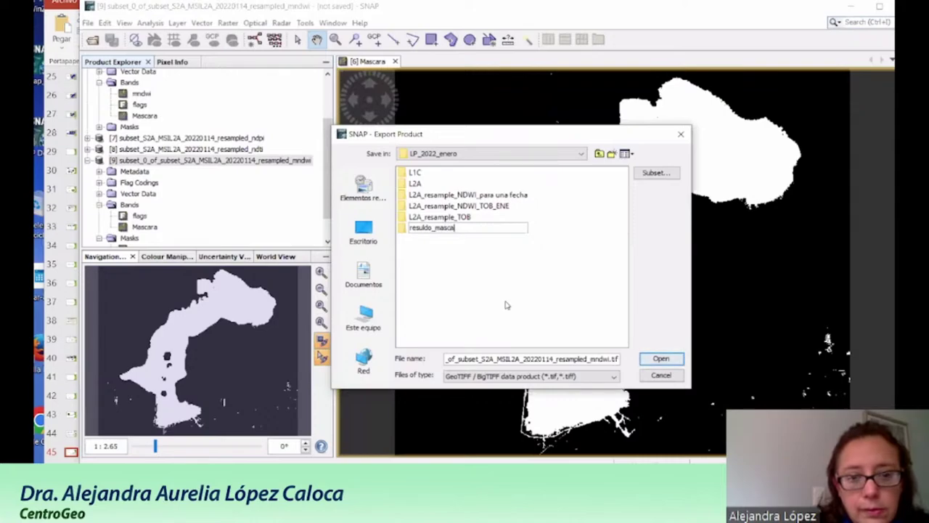
text(ra)
key(Return)
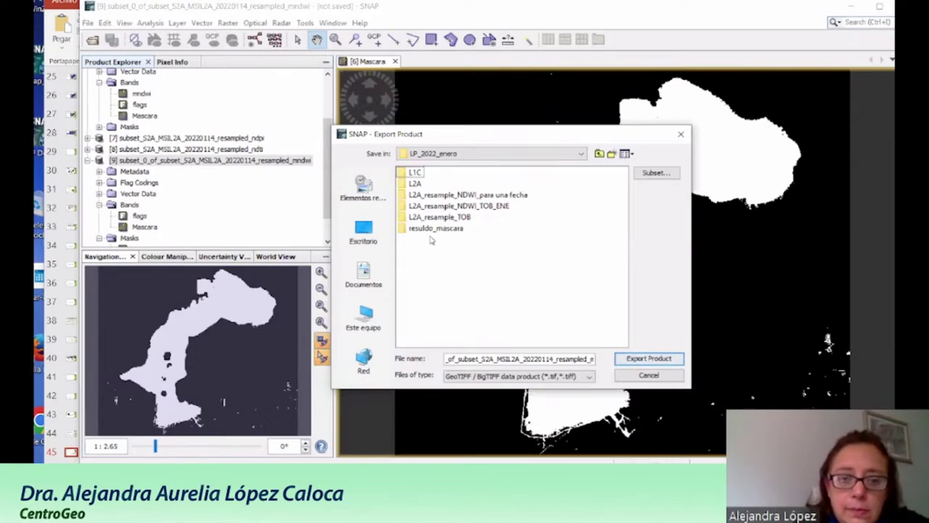
click(419, 231)
double_click(419, 231)
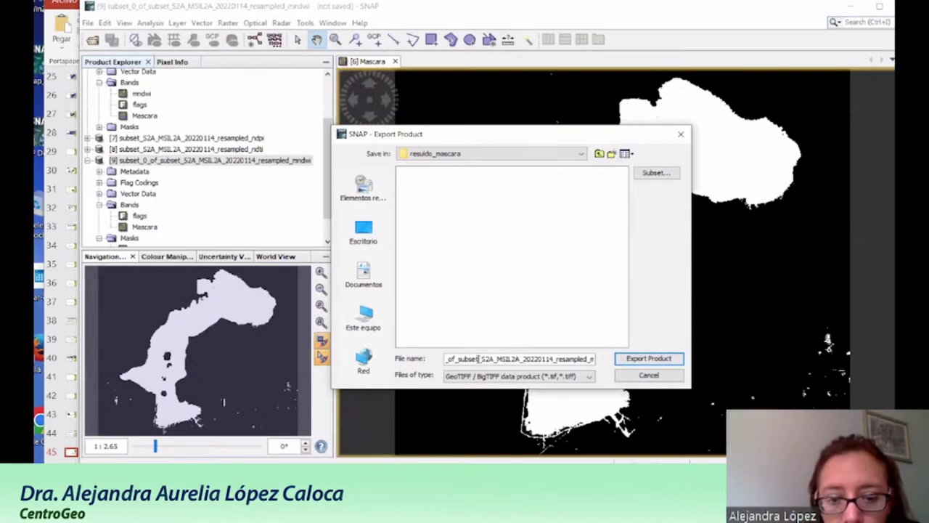
Step: Rename the export file to S2A_MSIL2A_20220114_agua_no agua
drag(478, 359, 416, 361)
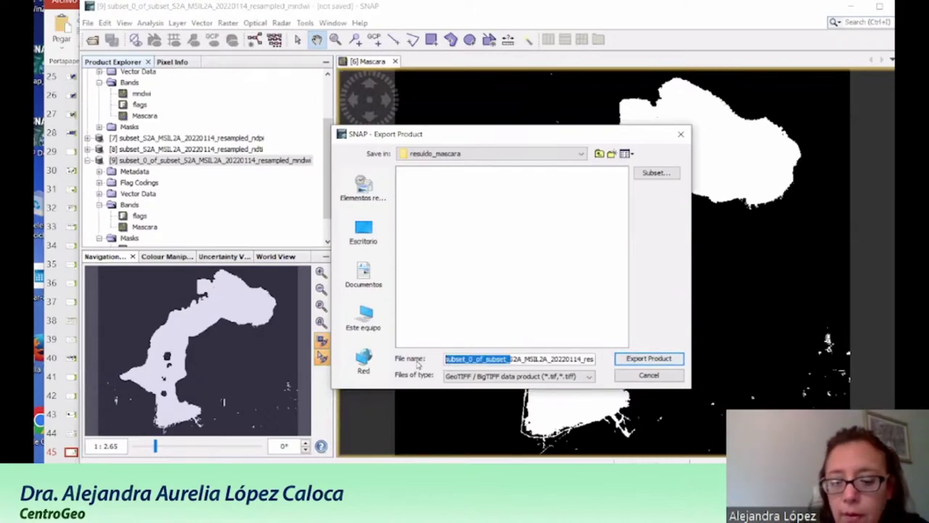
key(BackSpace)
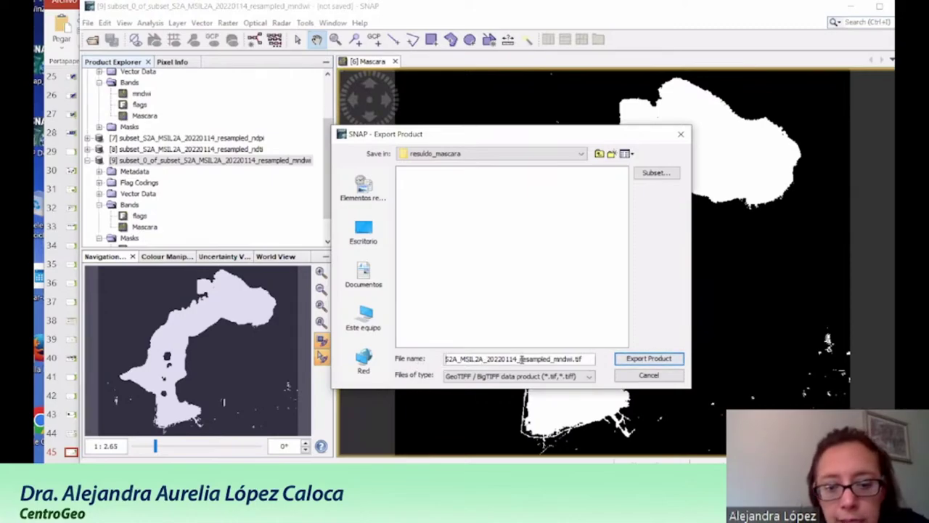
drag(520, 358, 571, 365)
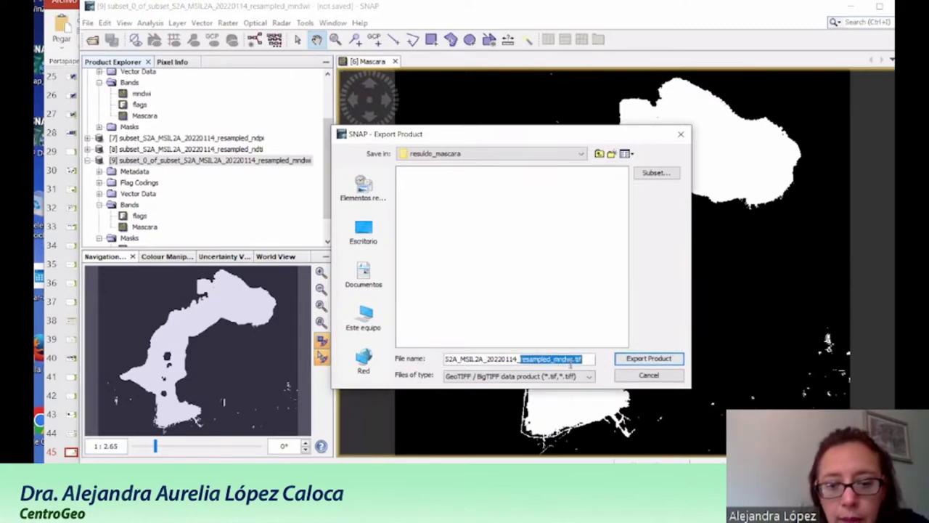
key(BackSpace)
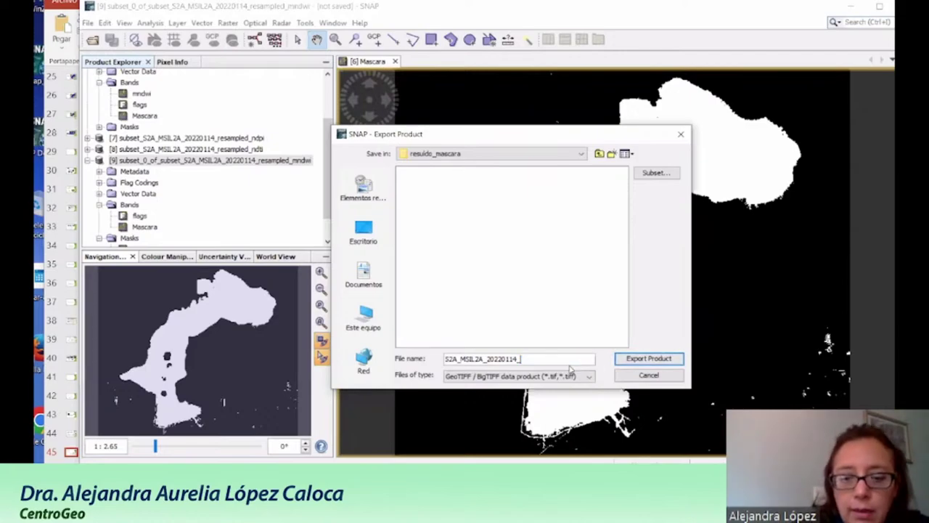
text(ag)
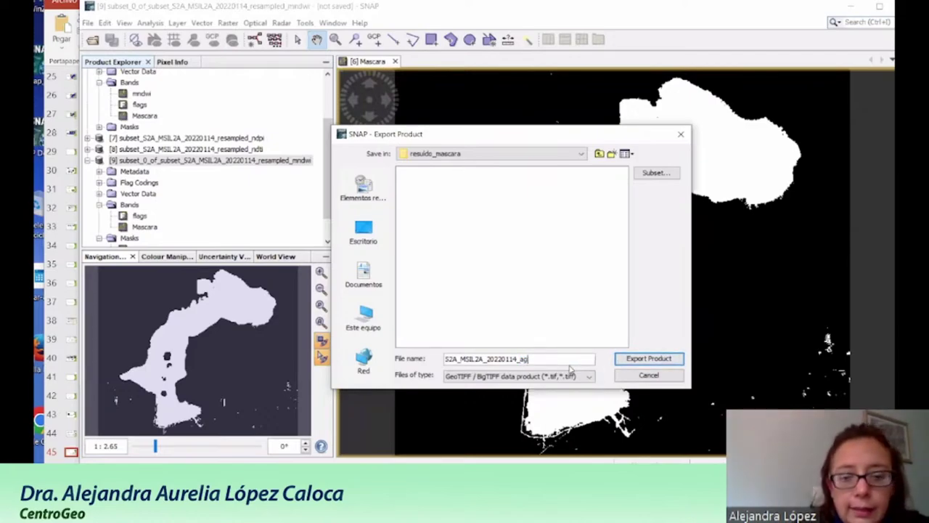
text(ua_noa)
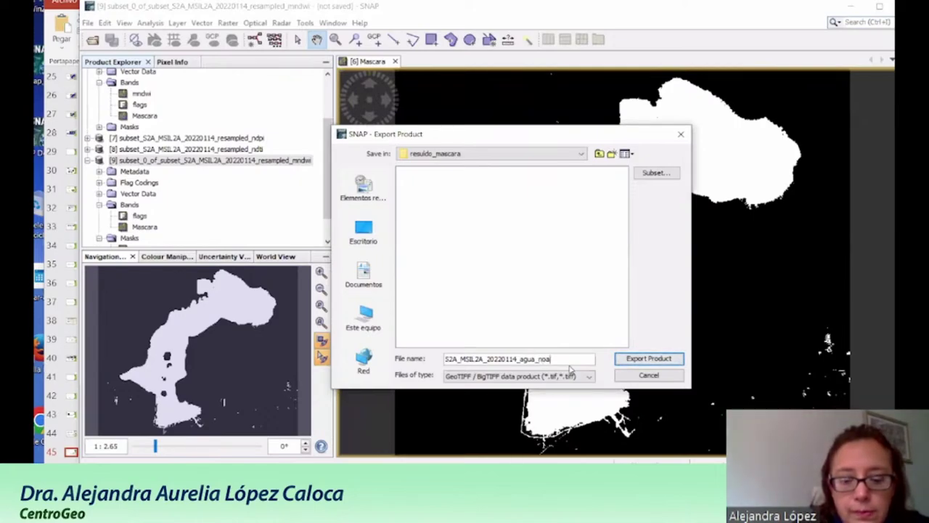
key(BackSpace)
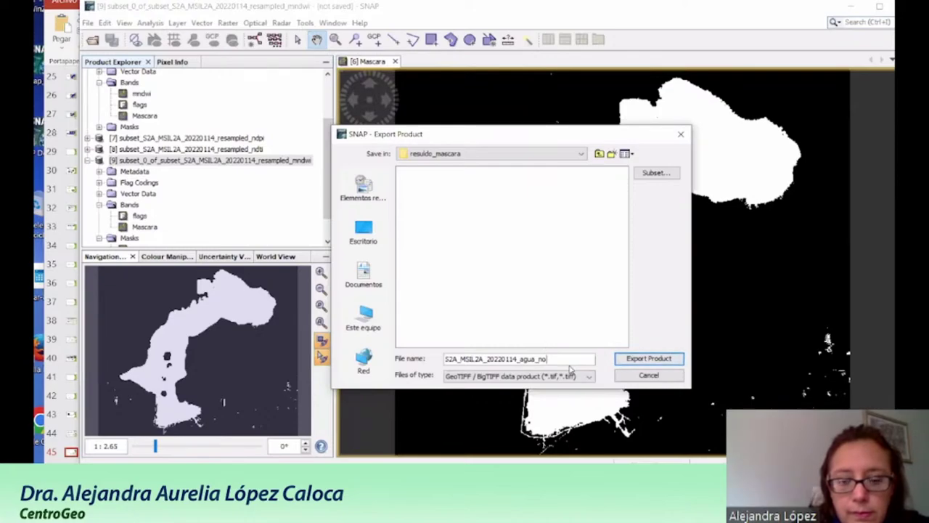
text(agua)
Step: Export the subset as S2A_MSIL2A_20220114_agua_no agua into resuldo_mascara
click(649, 359)
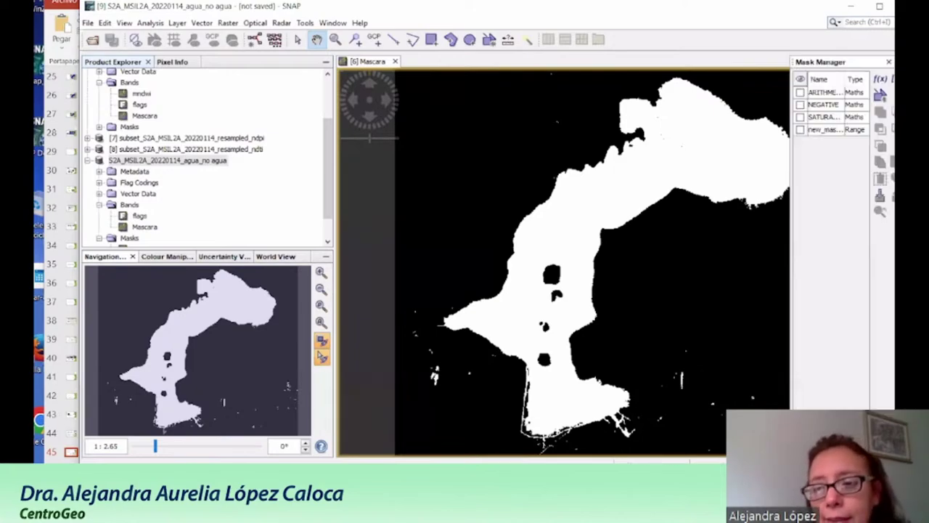
click(825, 134)
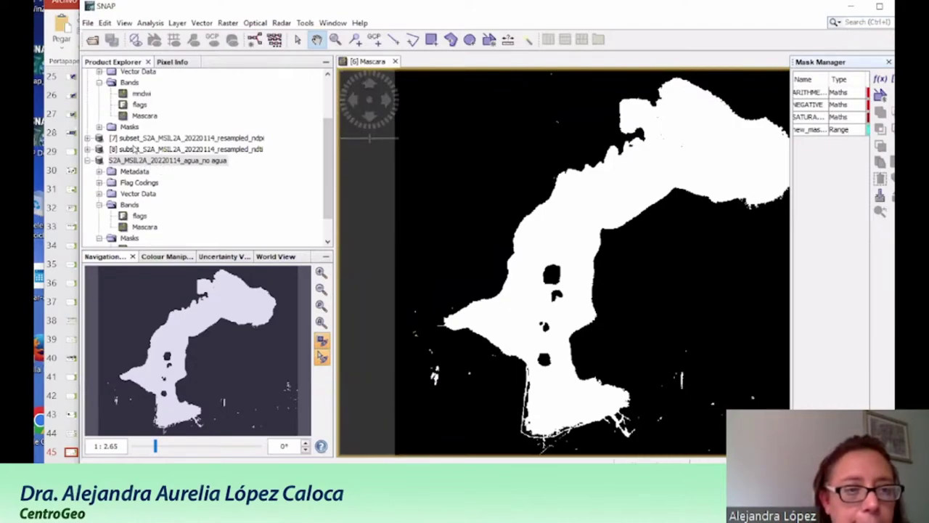
drag(325, 150, 326, 123)
Step: Open the mndwi band of the original product [6] in an image view
click(231, 82)
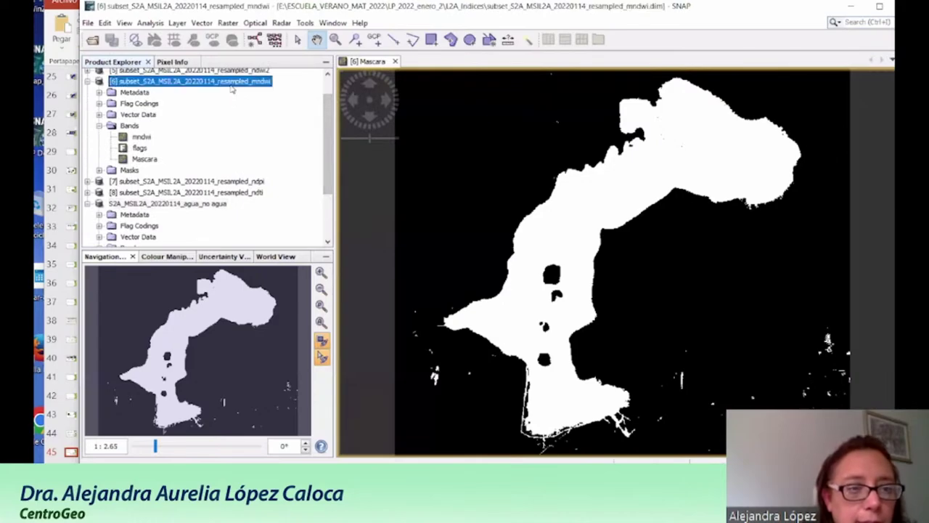
click(141, 138)
double_click(141, 137)
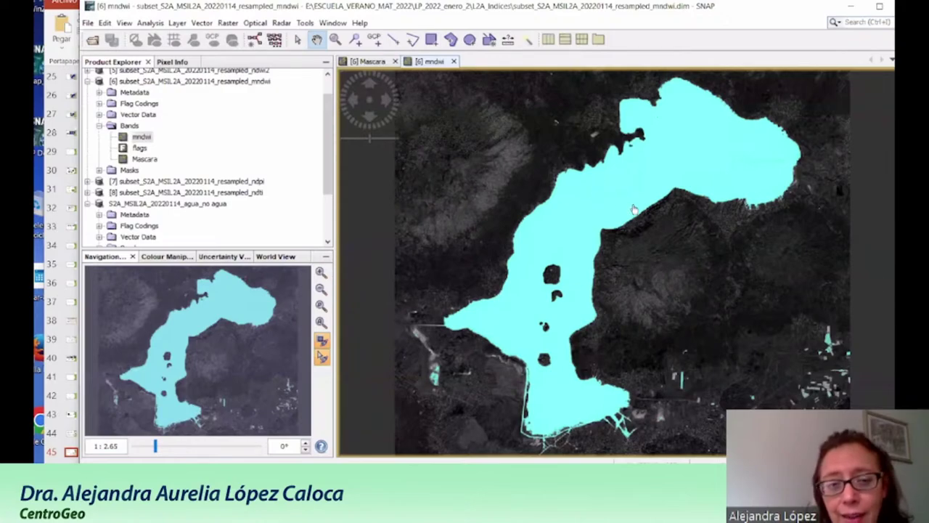
click(228, 23)
mouse_move(264, 147)
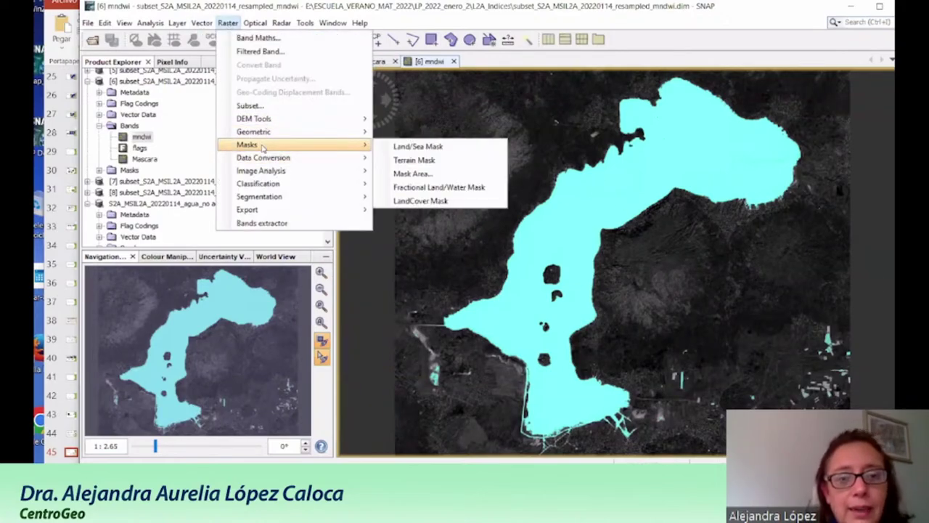
click(412, 174)
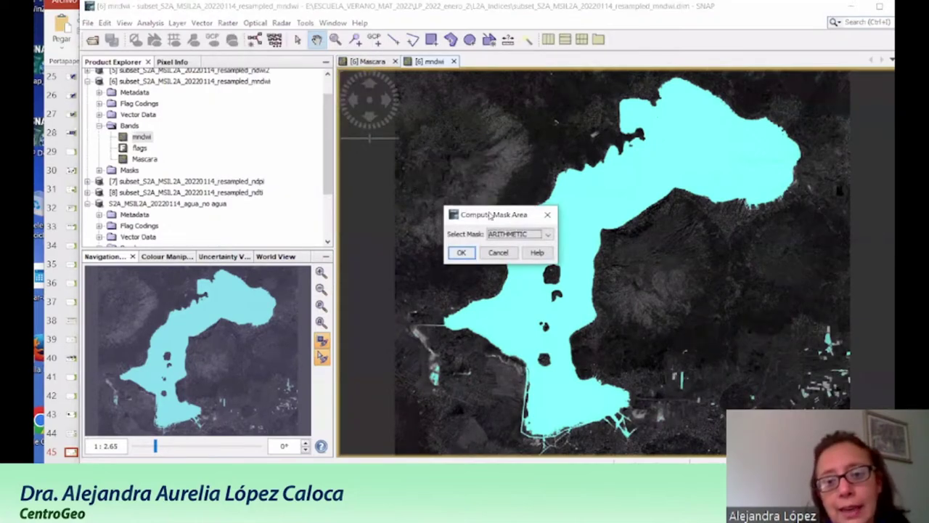
click(548, 236)
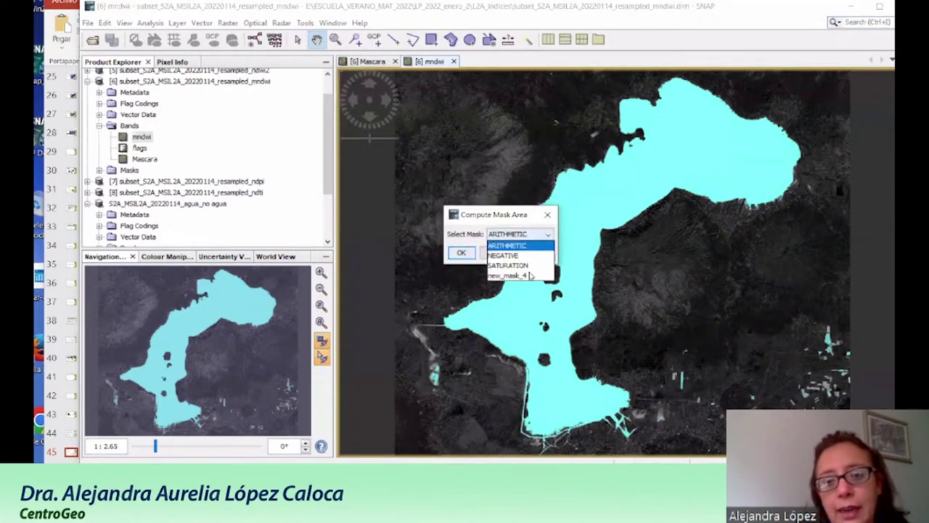
click(524, 280)
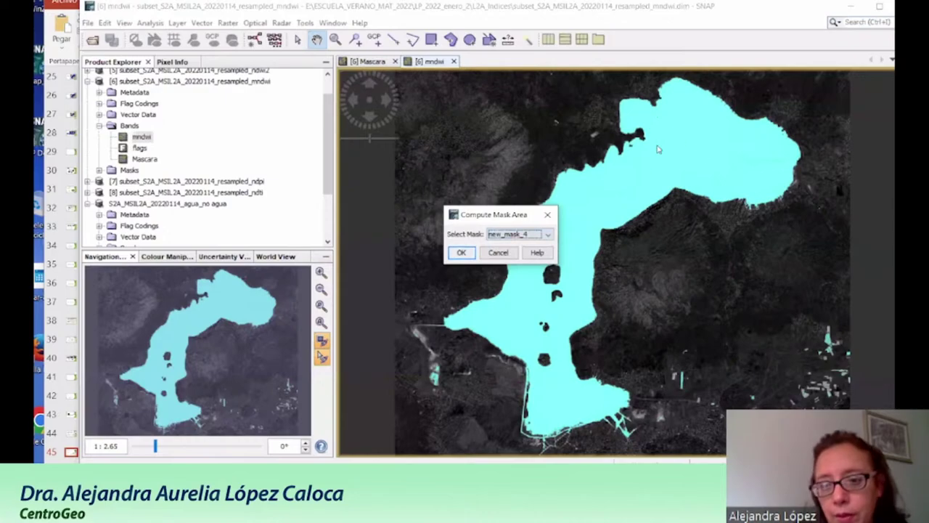
click(462, 253)
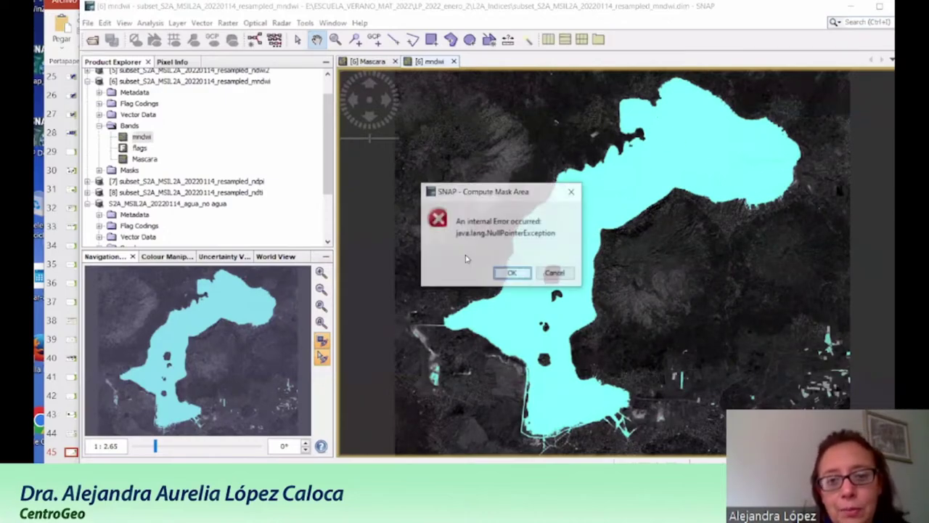
click(572, 193)
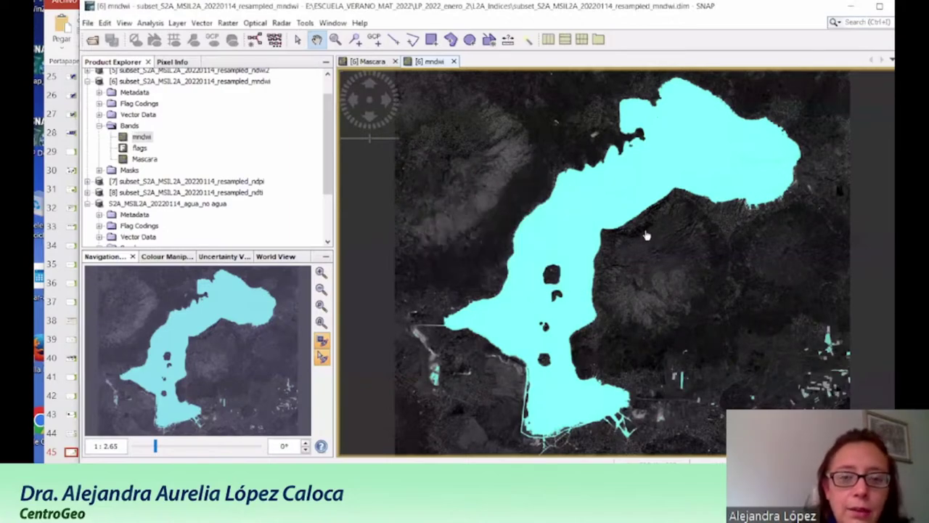
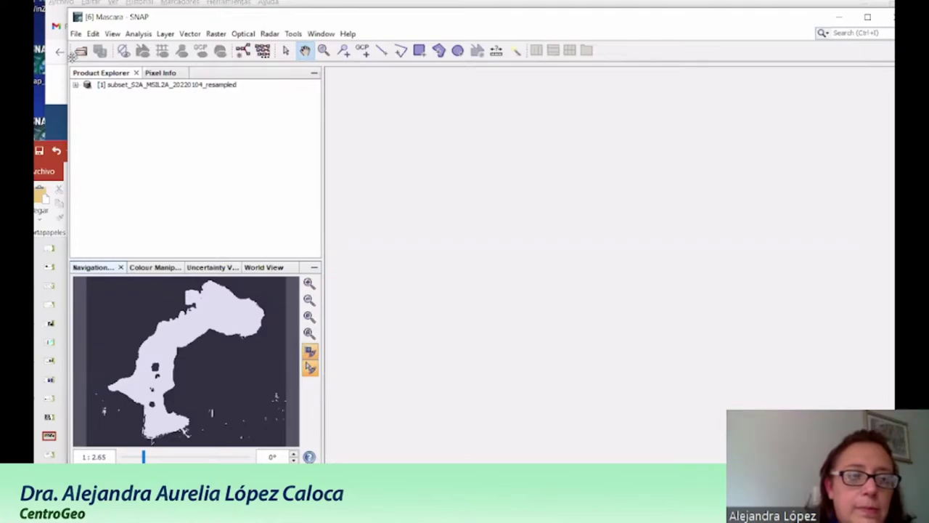
Step: Open the 20220109 resampled subset product alongside the 20220104 one
click(196, 89)
right_click(196, 88)
click(129, 139)
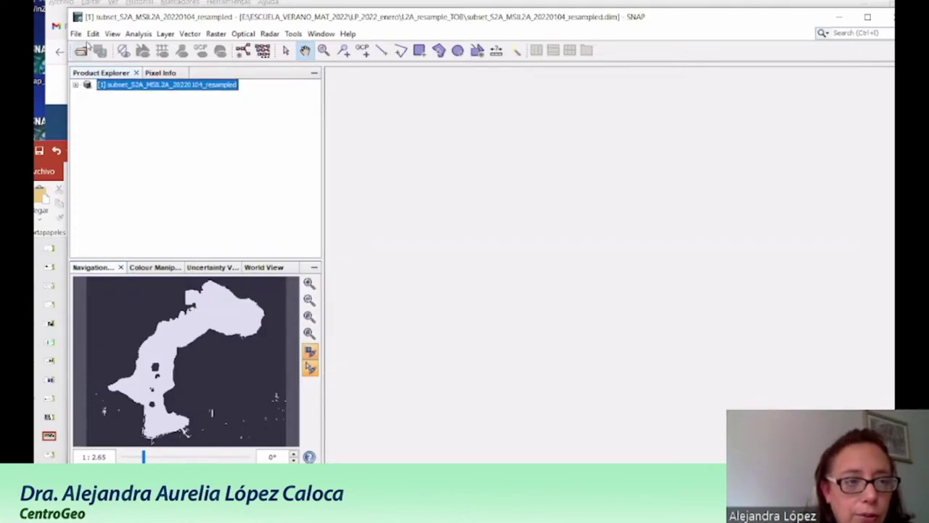
click(76, 35)
click(92, 49)
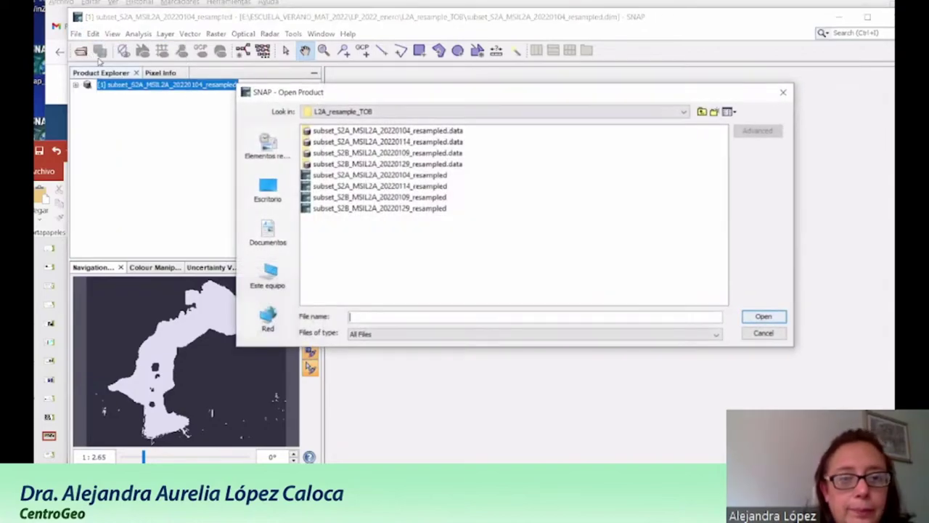
click(407, 197)
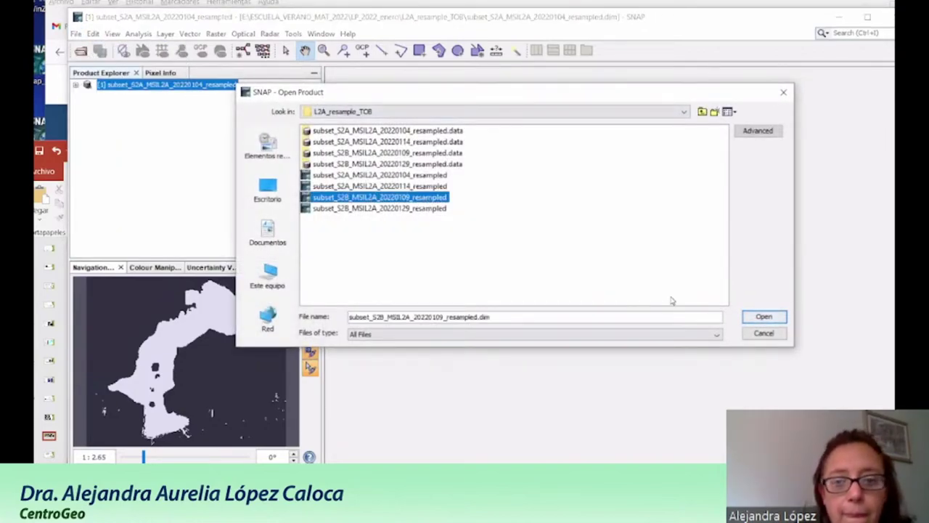
click(765, 316)
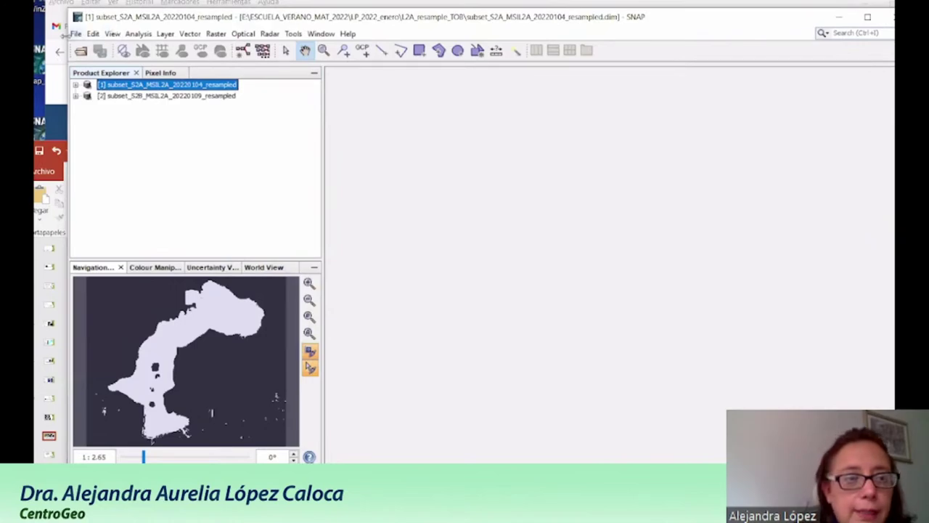
Step: Open the 20220114 resampled subset product
click(77, 35)
click(93, 49)
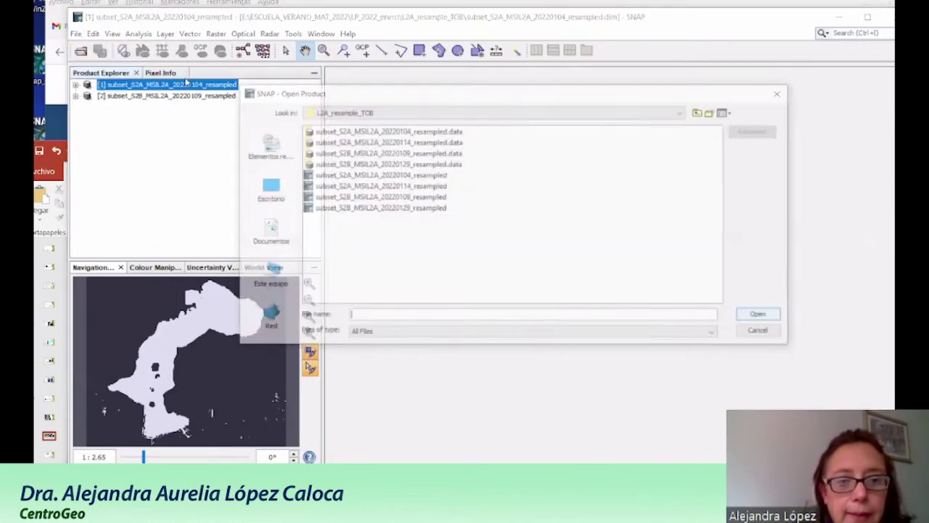
click(406, 186)
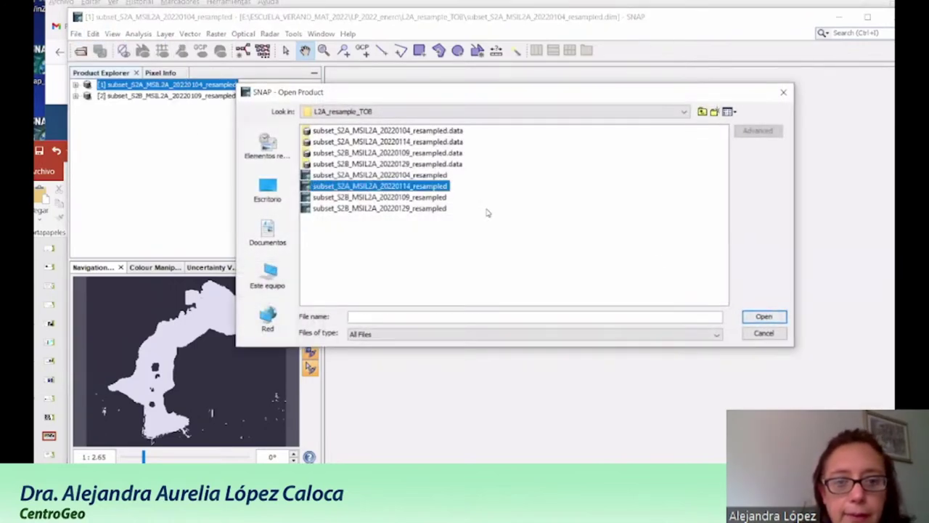
click(764, 316)
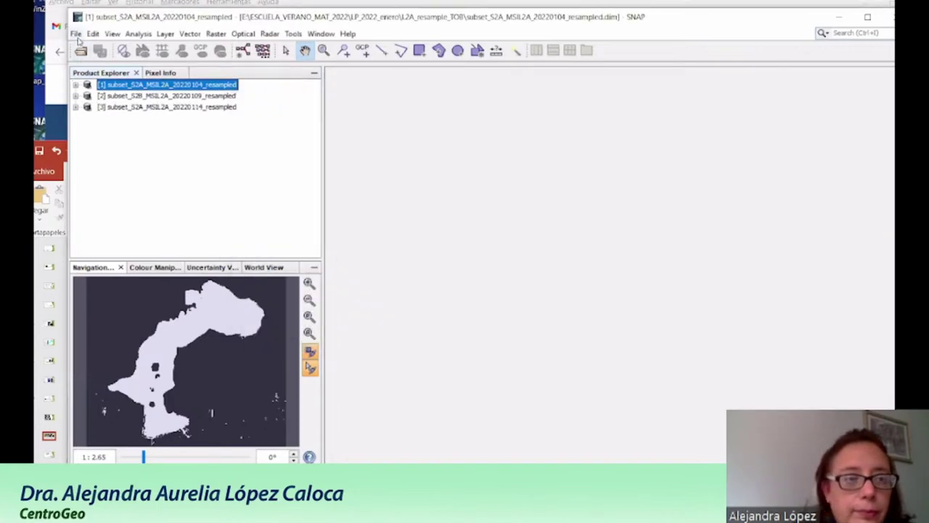
Step: Open the 20220129 resampled subset and expand the first product's contents
click(75, 34)
click(153, 54)
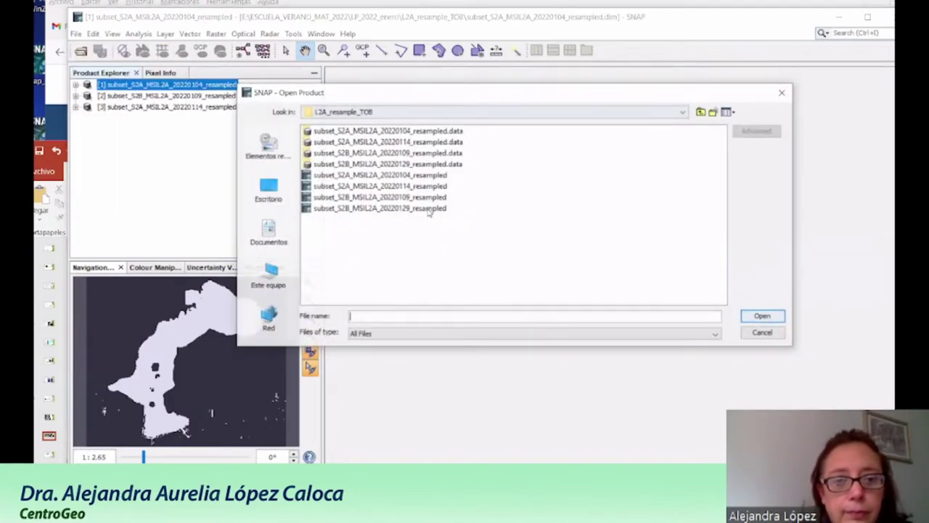
click(421, 209)
click(758, 317)
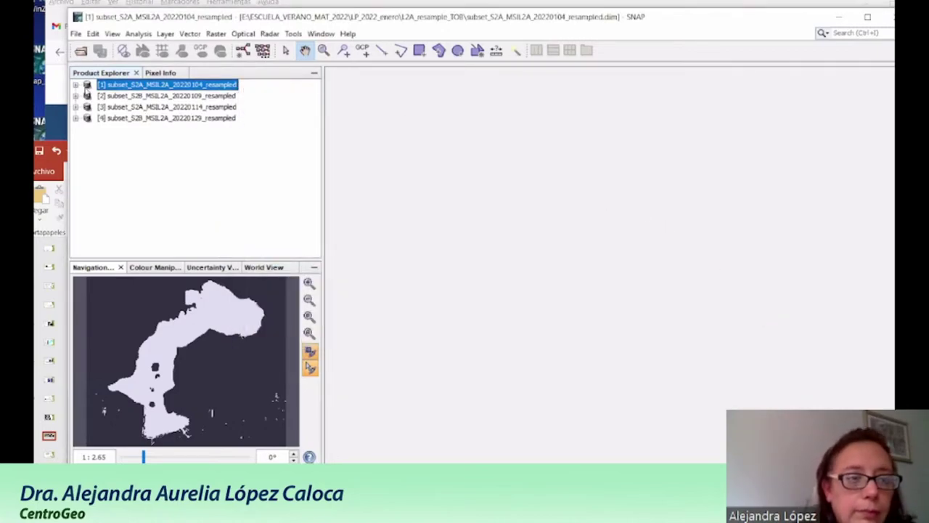
click(75, 85)
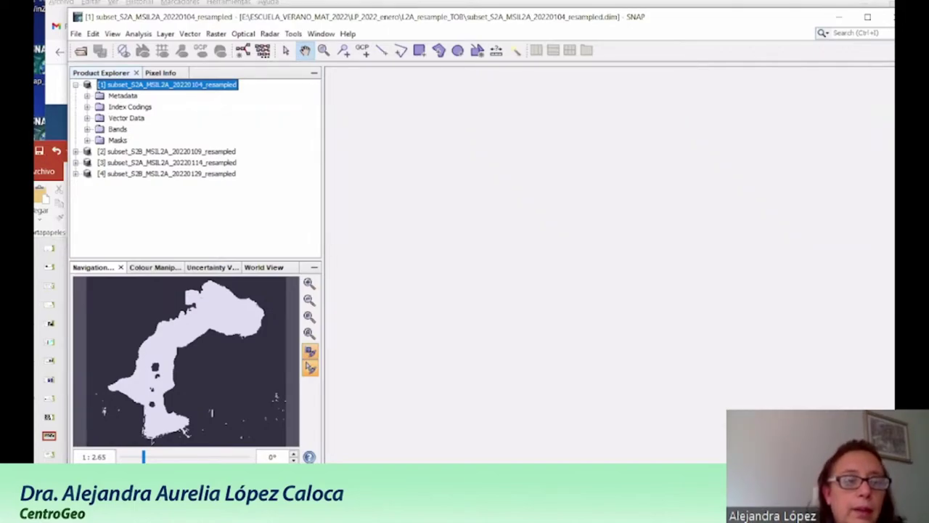
click(40, 166)
Step: Enlarge the PowerPoint window and go to the Supervisada classification slide
drag(247, 141, 247, 40)
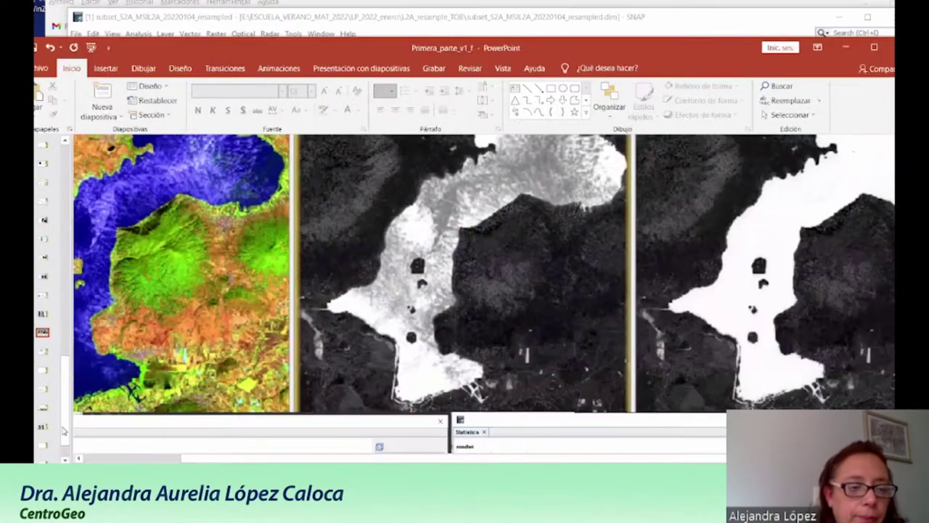
click(42, 397)
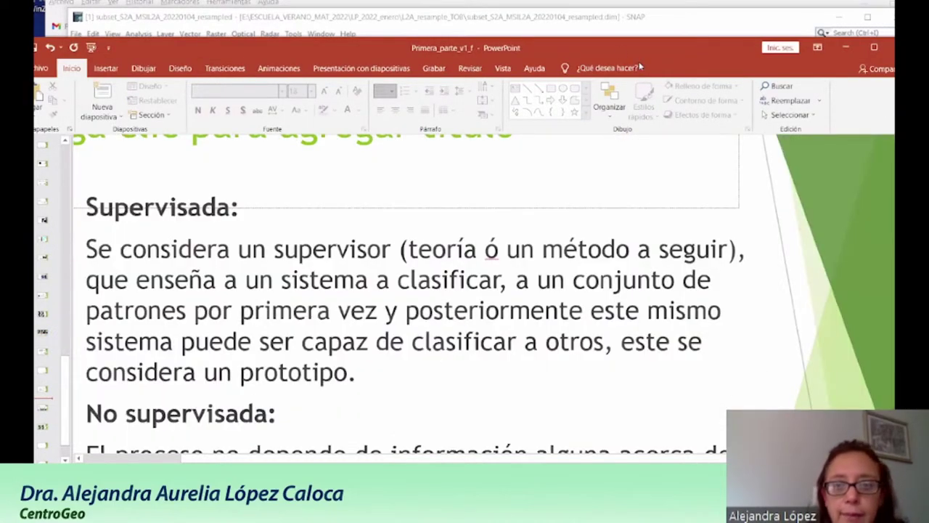
ctrl+scroll(535, 409, down, 3)
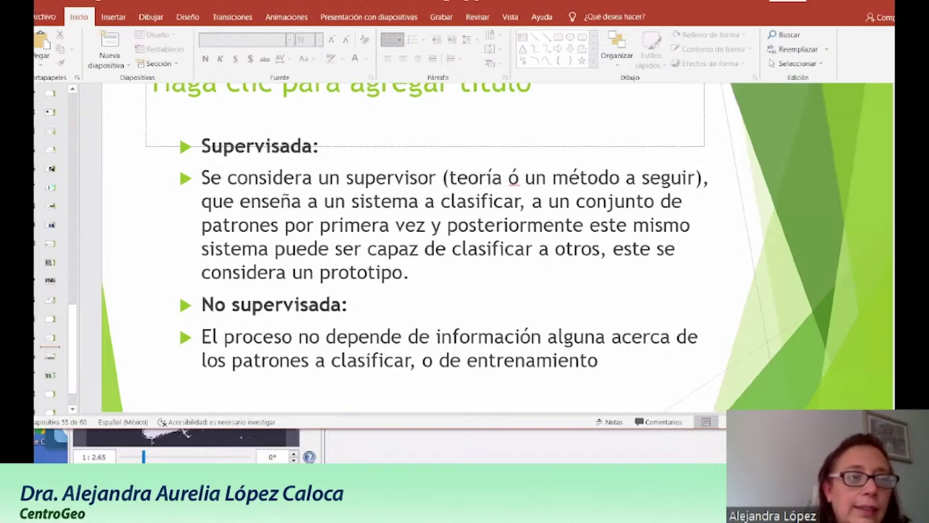
Step: Minimize the presentation to bring SNAP back into view
key(alt+space)
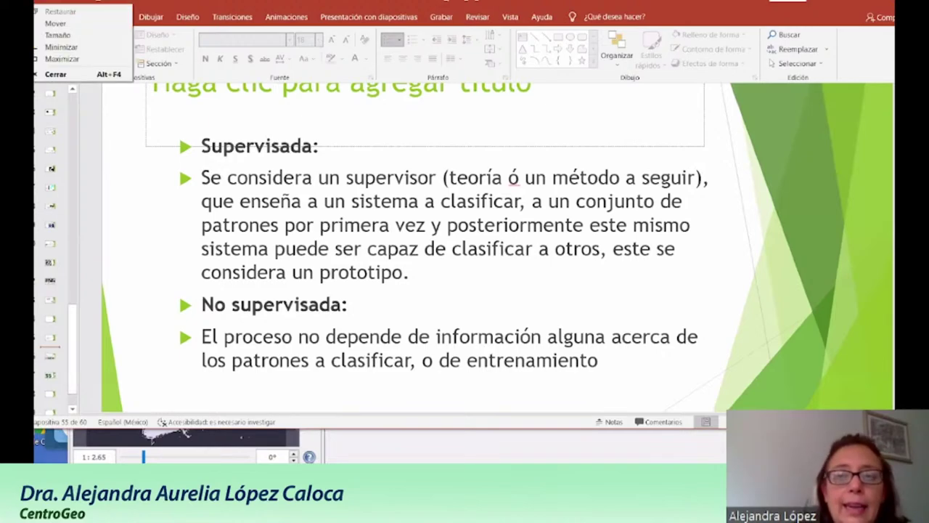
key(m)
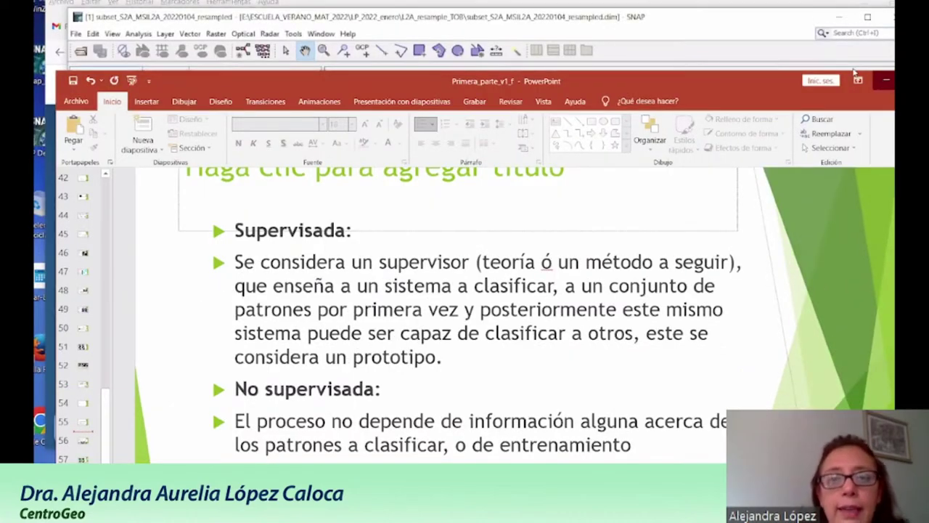
click(854, 76)
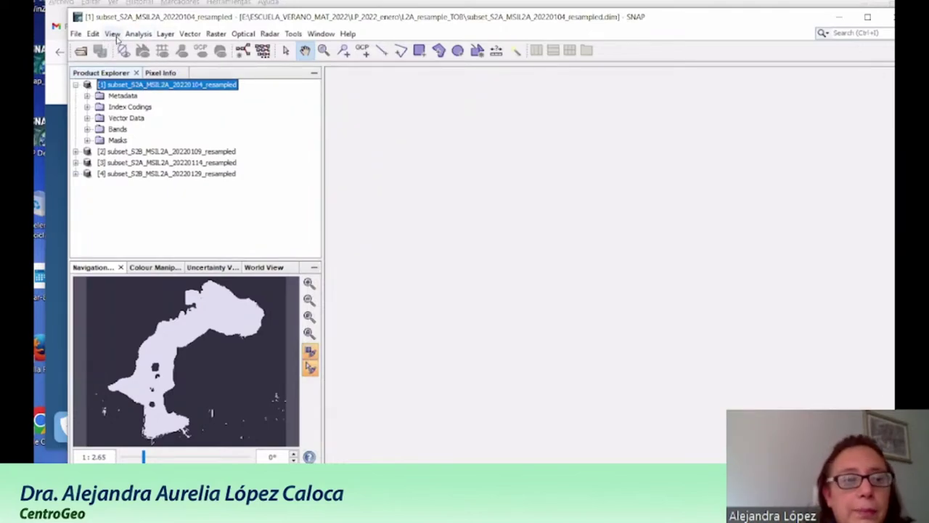
Step: Turn off Group Nodes by Type for product [1] and scroll to quality_scene_classification
right_click(160, 86)
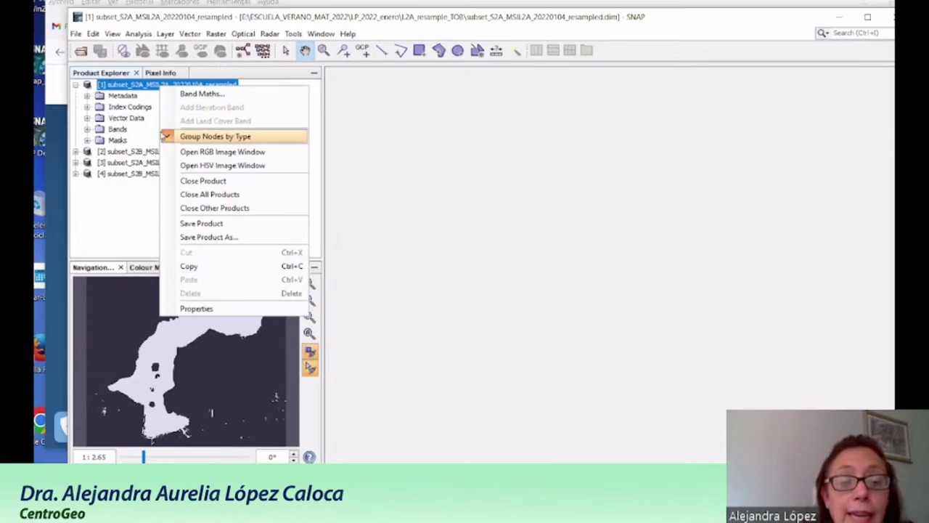
click(168, 138)
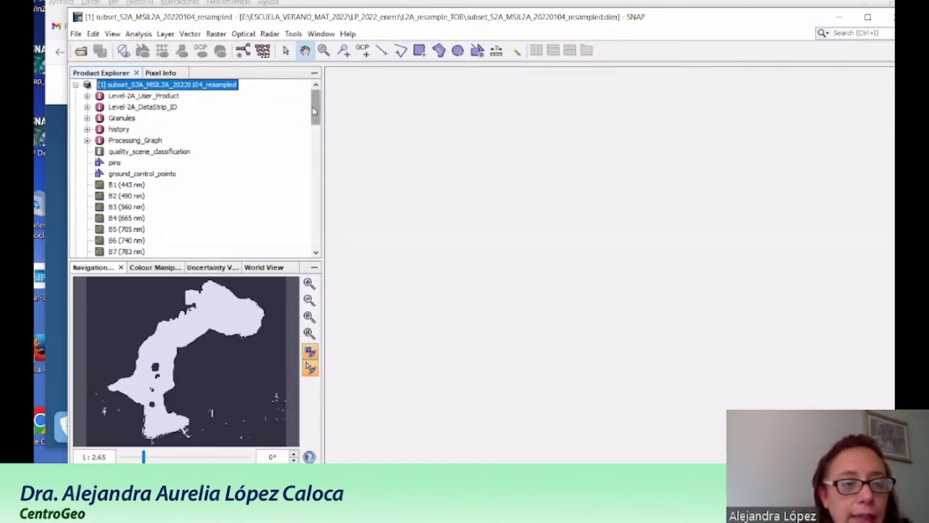
drag(312, 106, 310, 160)
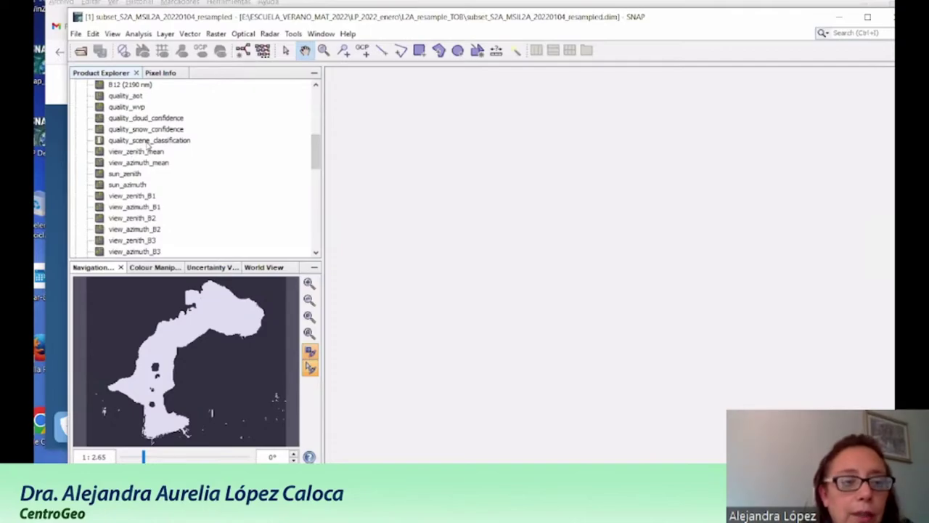
Step: Open the quality_scene_classification bands of the 20220104 and 20220109 products as images
double_click(149, 142)
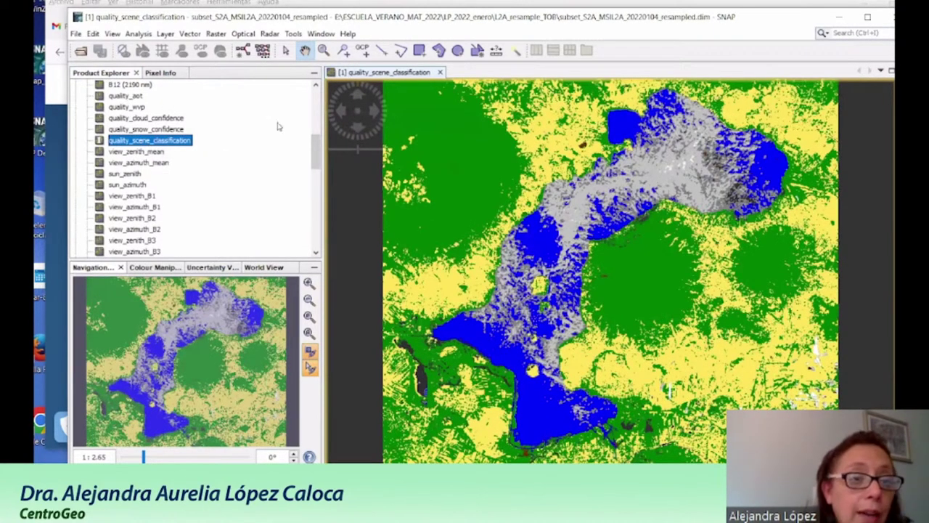
drag(317, 149, 313, 76)
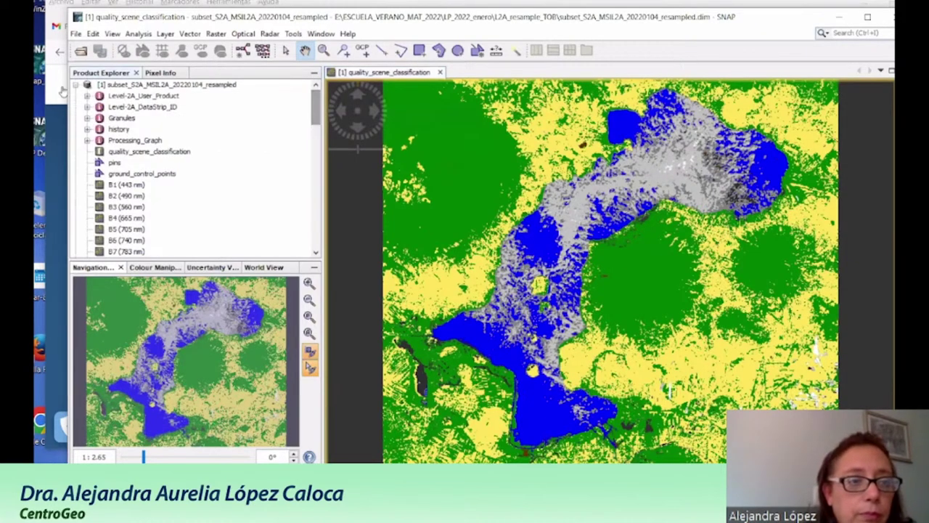
click(77, 85)
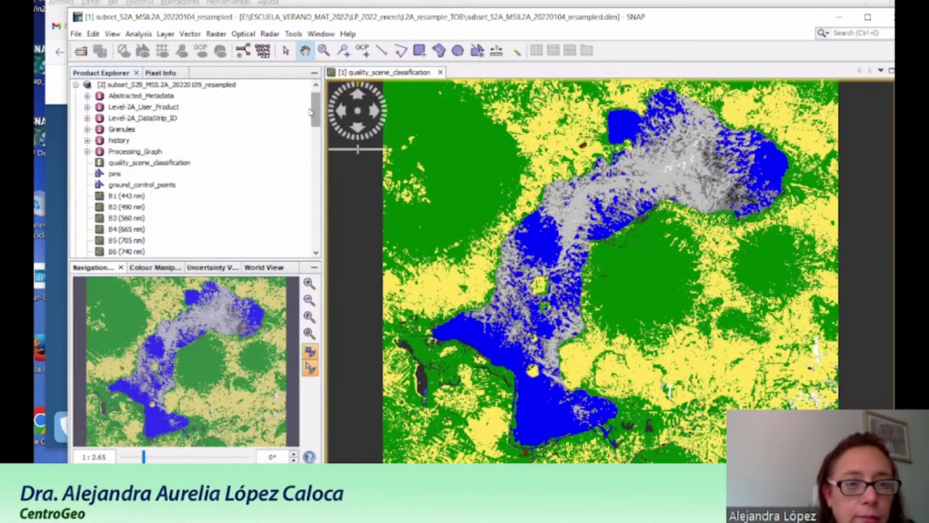
scroll(161, 166, down, 6)
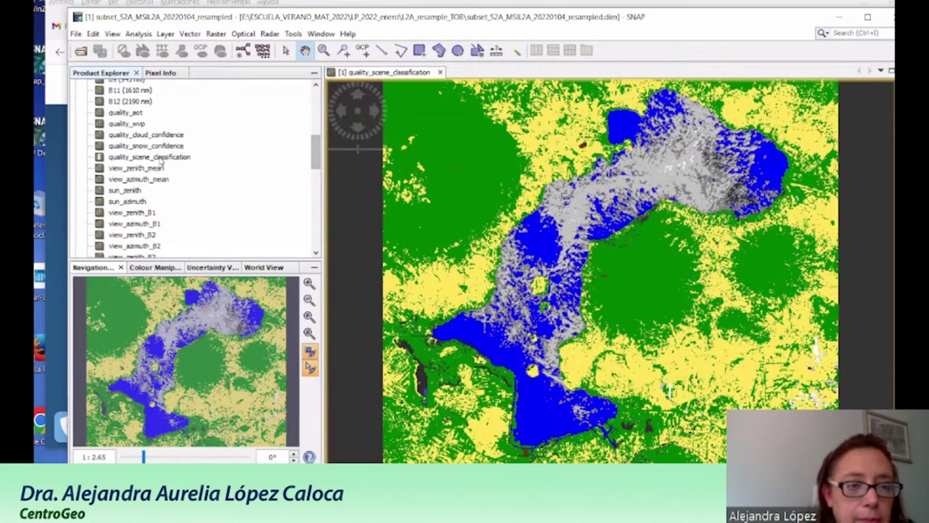
double_click(161, 158)
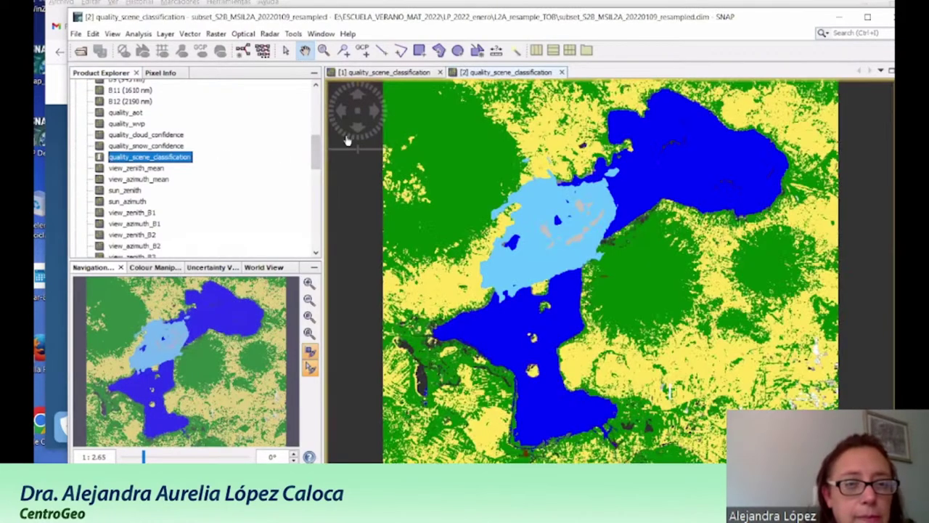
drag(316, 156, 314, 90)
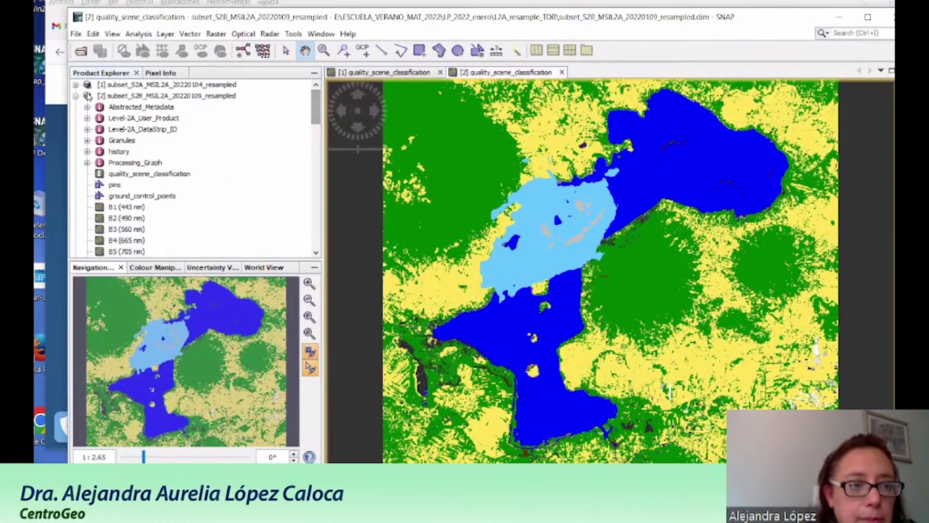
click(76, 96)
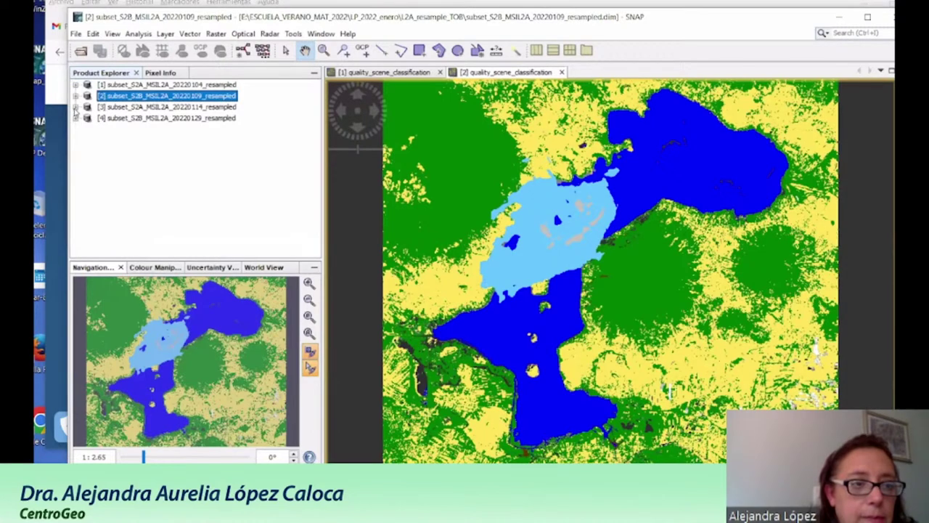
Step: Open the 20220114 product's quality_scene_classification band in an image view
click(76, 108)
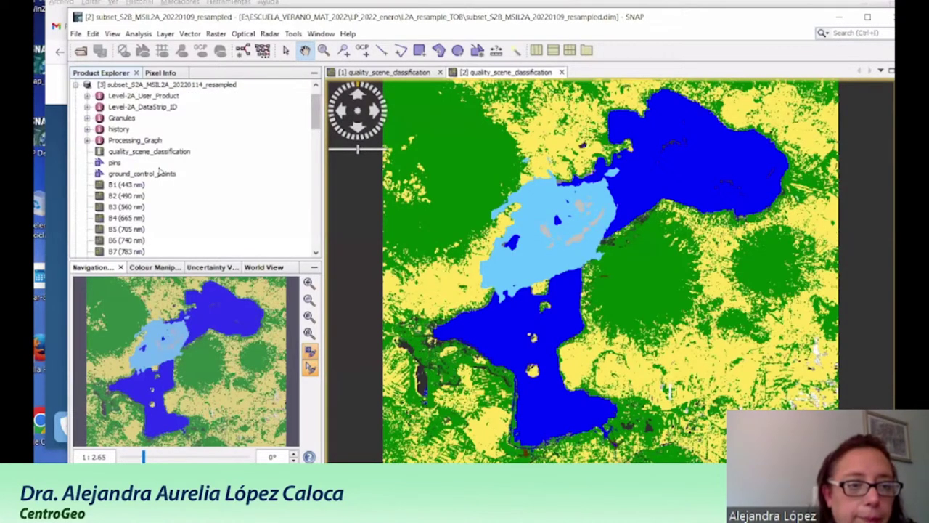
scroll(145, 177, down, 2)
scroll(144, 178, down, 1)
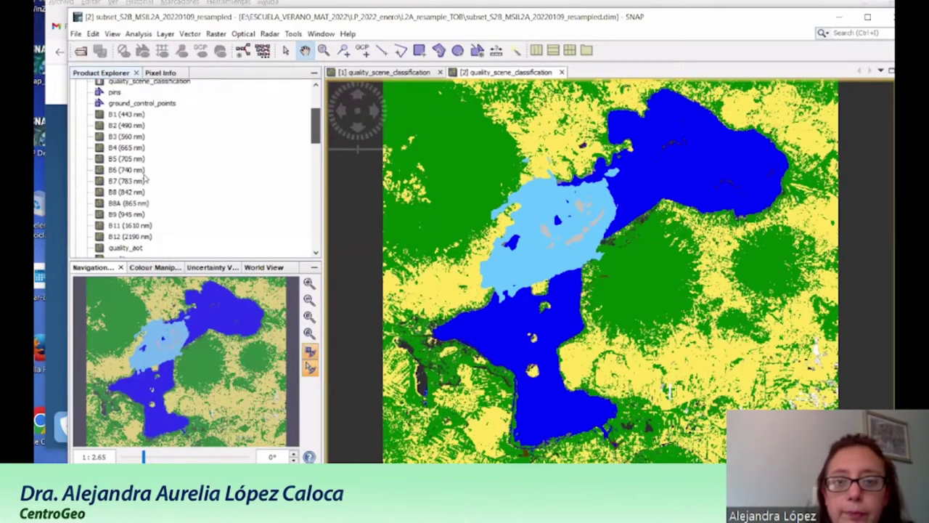
scroll(145, 177, down, 5)
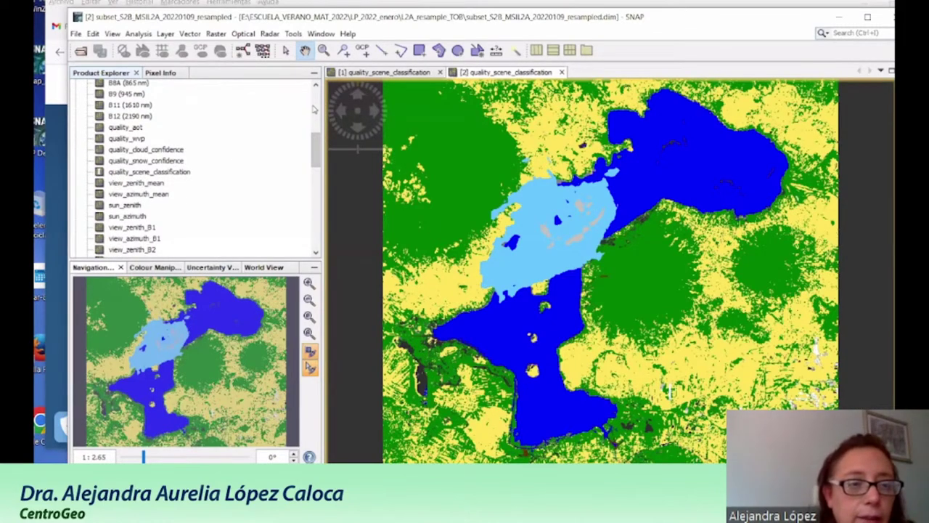
double_click(149, 172)
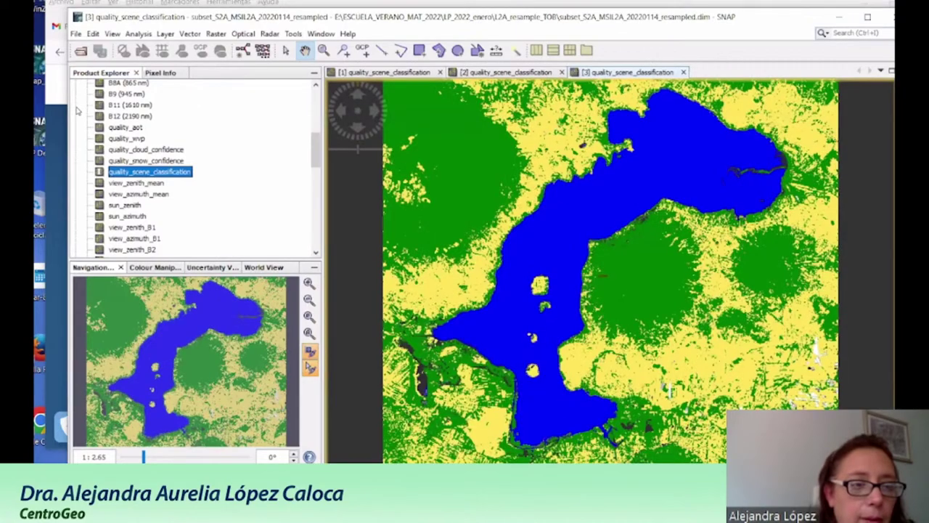
click(316, 110)
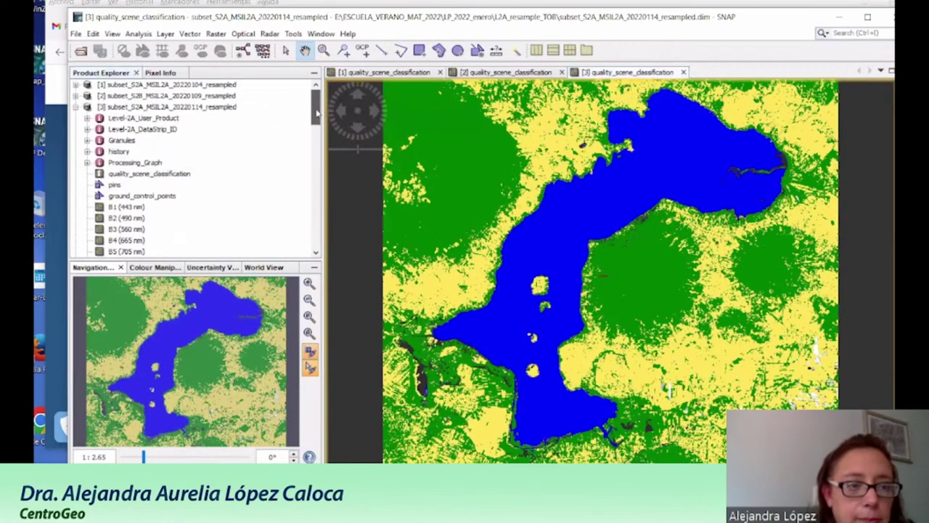
Step: Open the 20220129 quality_scene_classification band, then collapse the tree to the four products
double_click(175, 121)
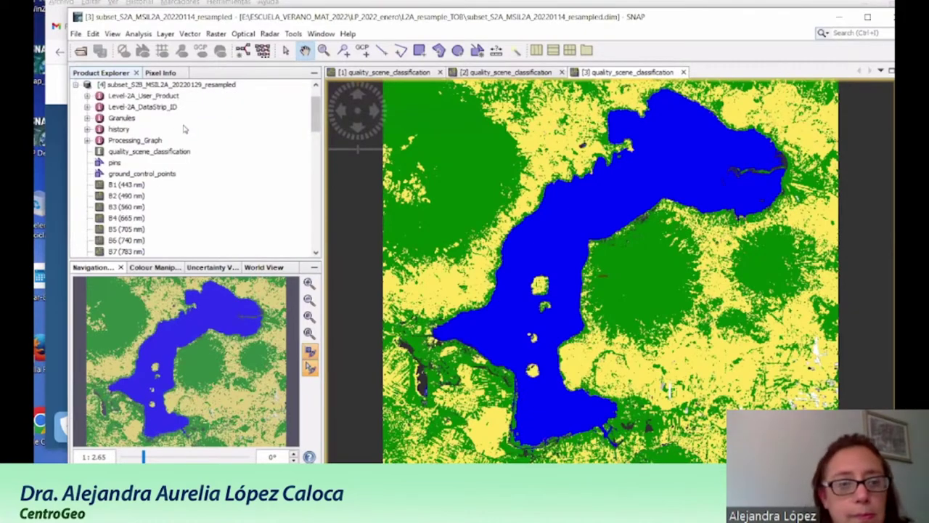
scroll(312, 154, down, 7)
scroll(314, 153, down, 1)
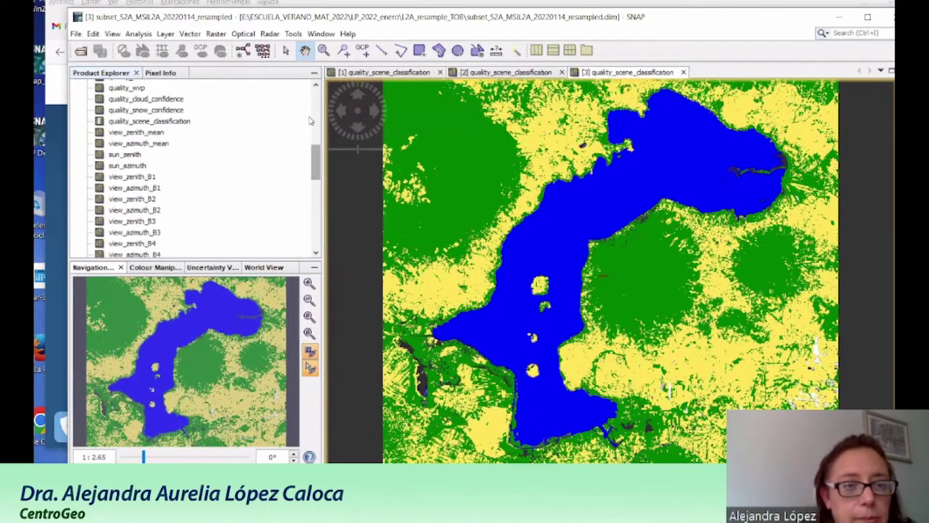
double_click(148, 120)
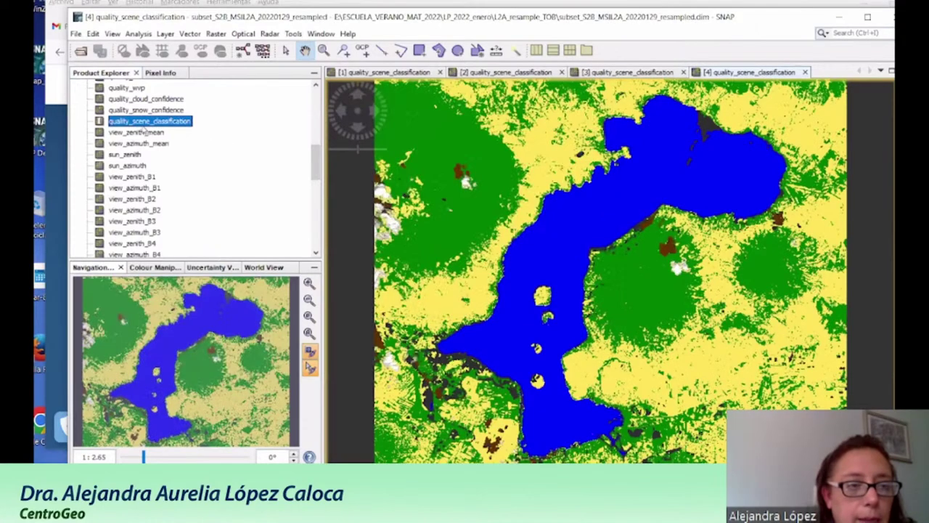
scroll(76, 124, up, 4)
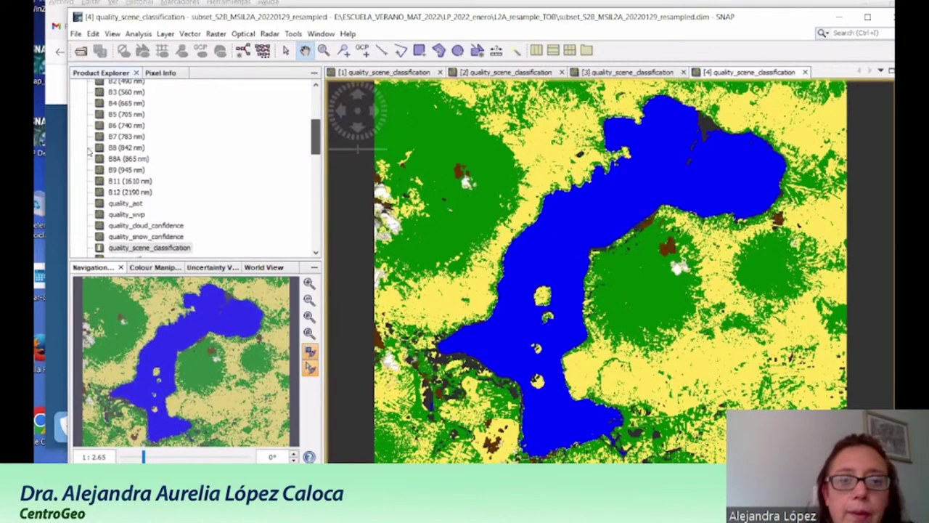
scroll(89, 151, up, 4)
key(Left)
key(Left)
key(Left)
key(Left)
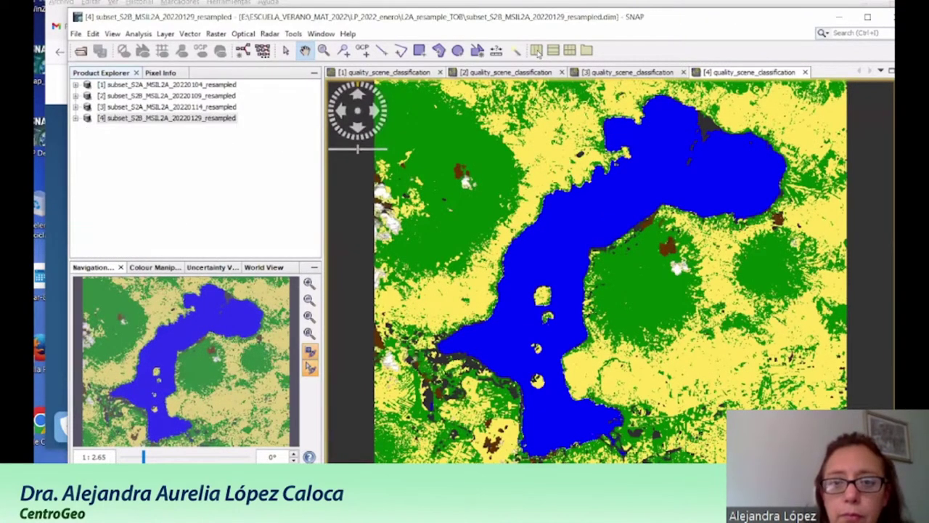
Step: Tile the four classification views evenly and pan them together over the northern lake
click(571, 51)
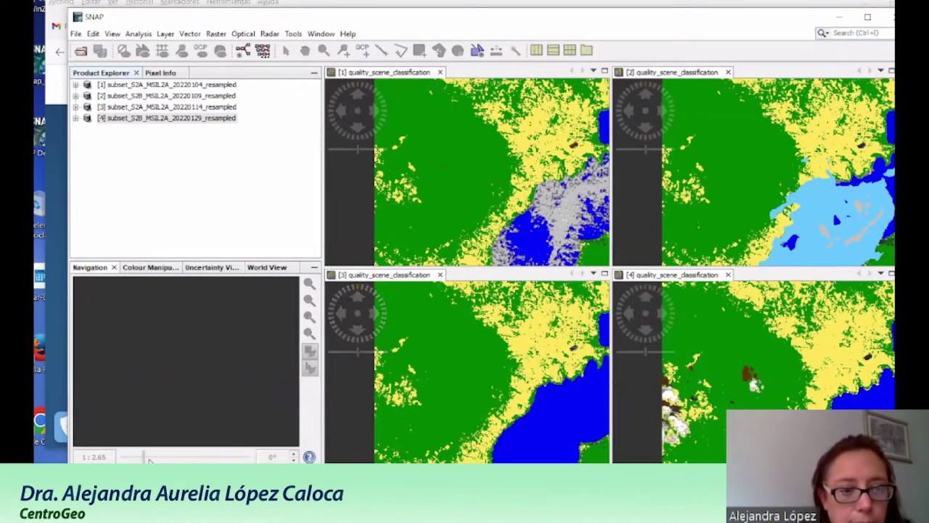
click(479, 170)
drag(203, 366, 204, 408)
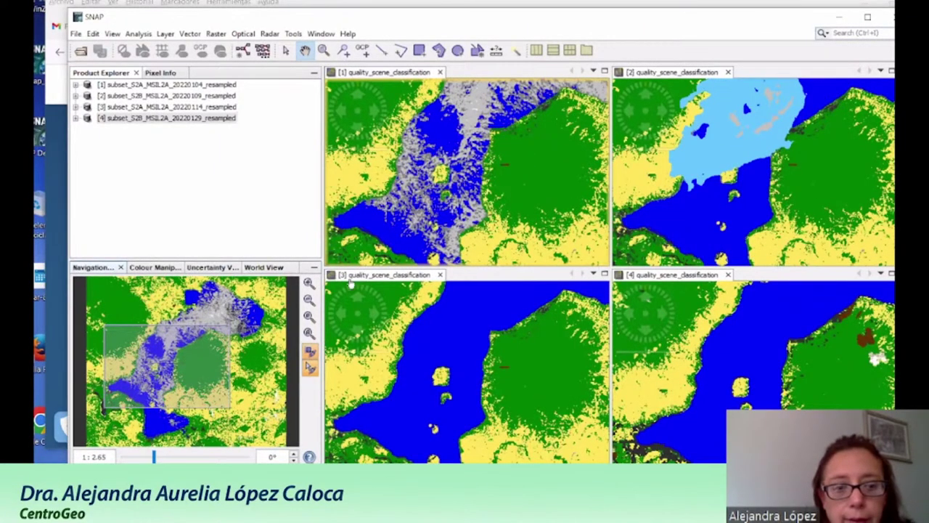
click(531, 139)
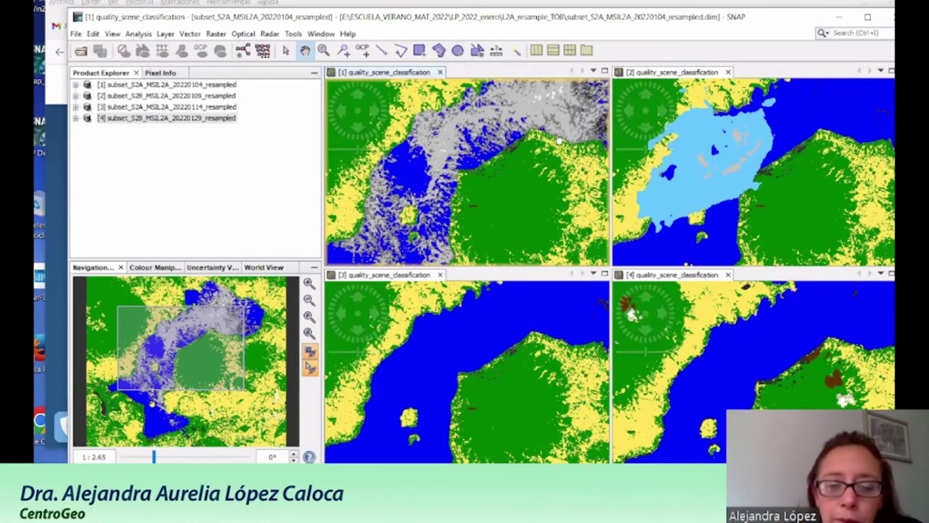
drag(555, 142, 489, 177)
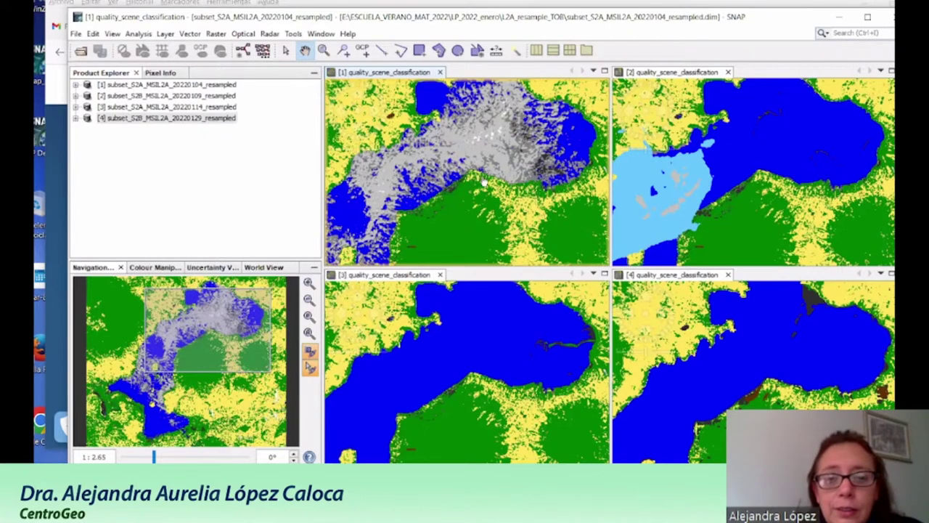
drag(504, 183, 511, 151)
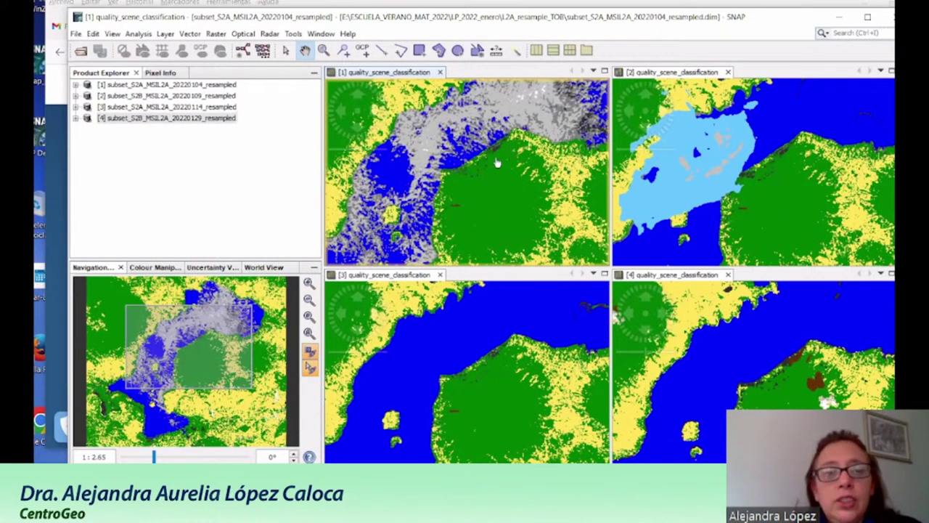
drag(485, 201, 489, 165)
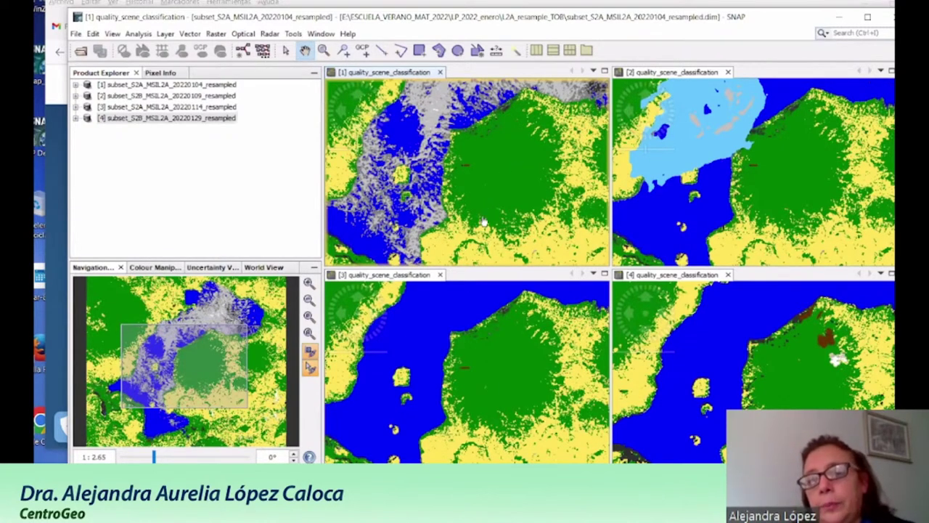
Step: Pan the linked views to the upper-right, the southern islands, then back north
drag(482, 217, 468, 249)
drag(482, 218, 468, 249)
drag(493, 197, 479, 228)
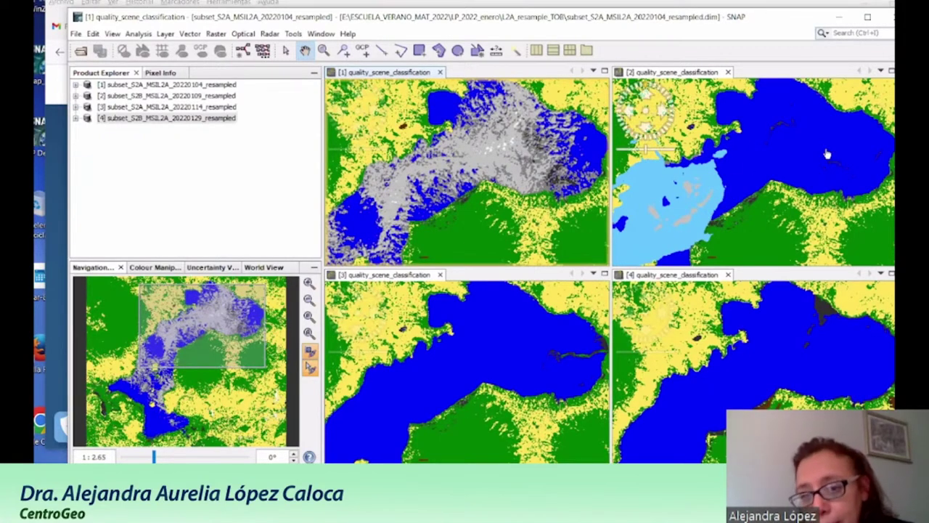
scroll(771, 141, down, 4)
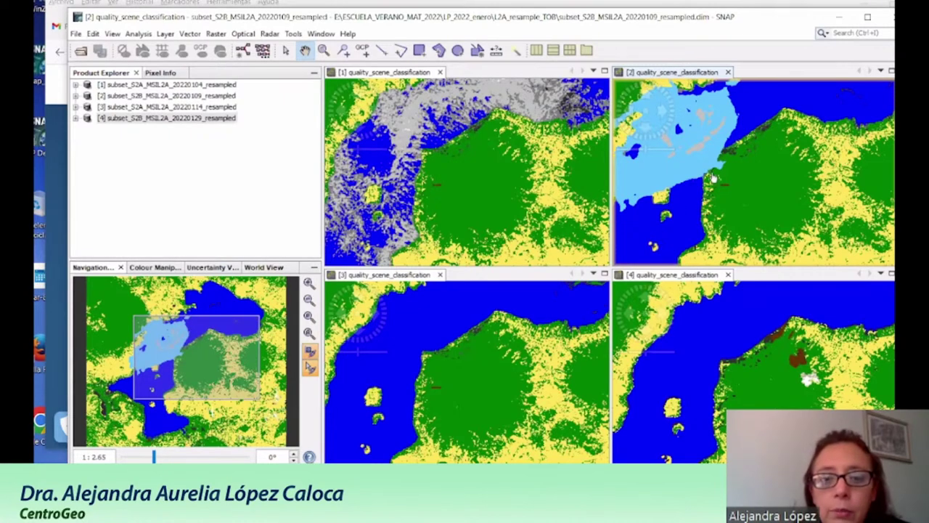
drag(458, 301, 500, 268)
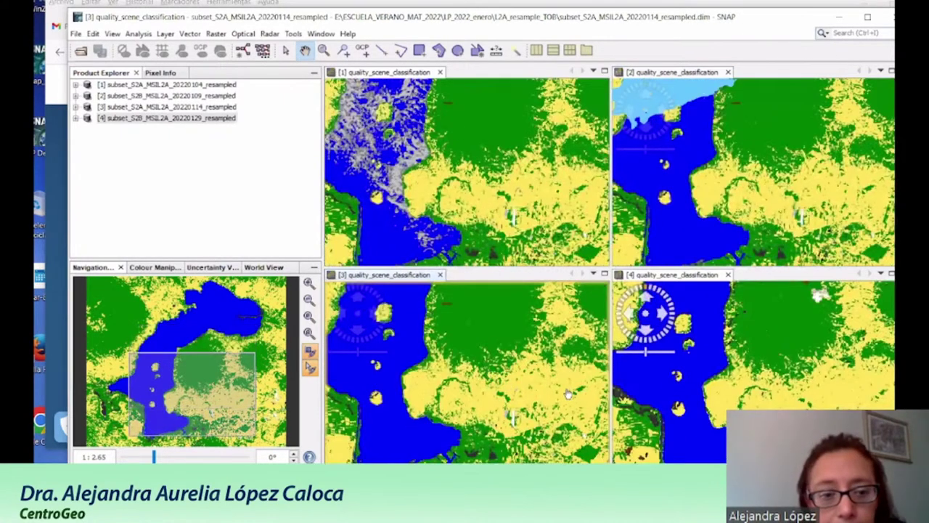
drag(419, 379, 468, 349)
drag(364, 402, 429, 411)
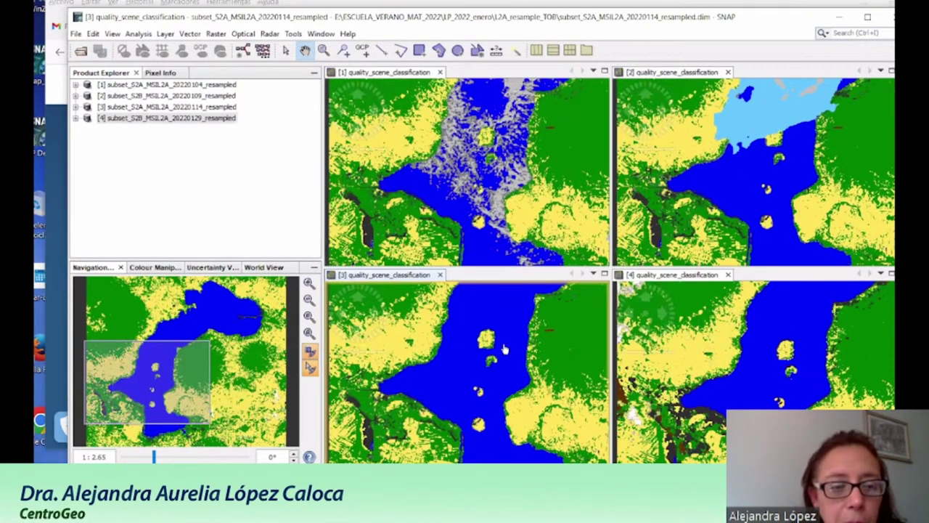
drag(498, 384, 489, 414)
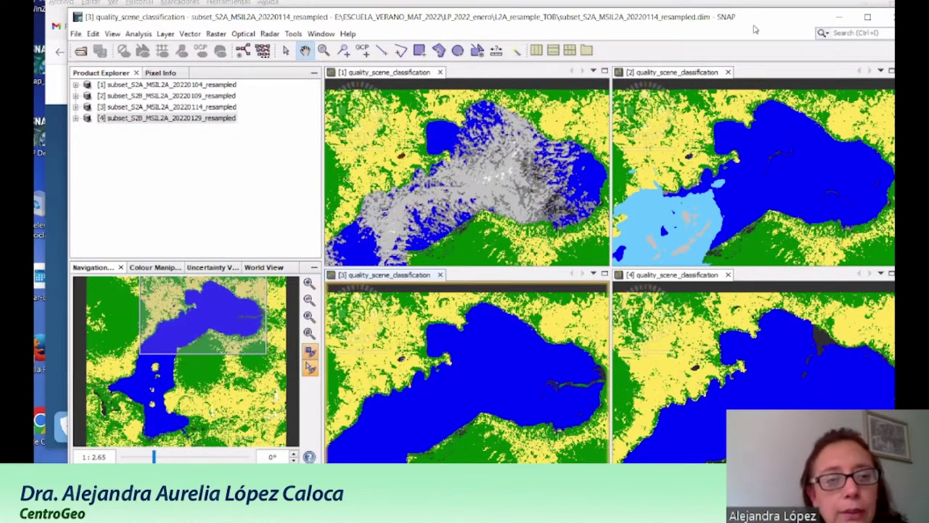
drag(754, 29, 744, 30)
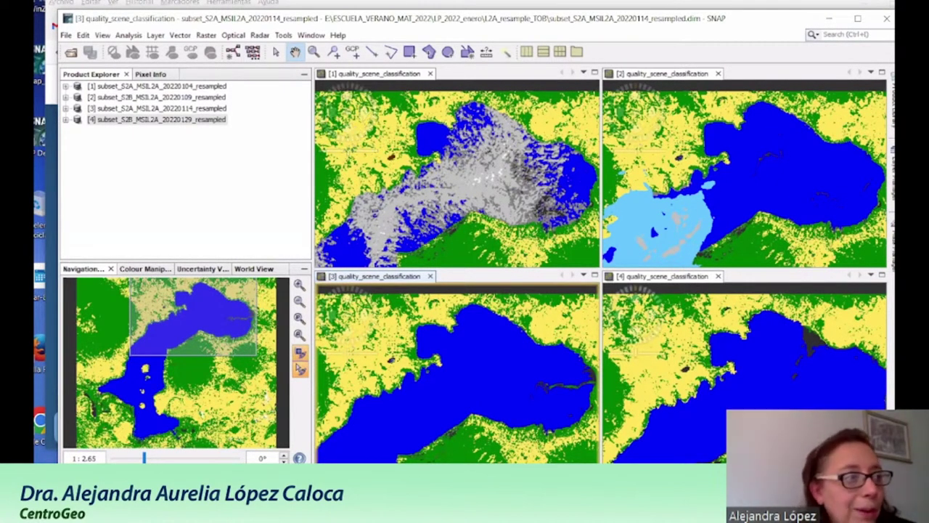
mouse_move(606, 483)
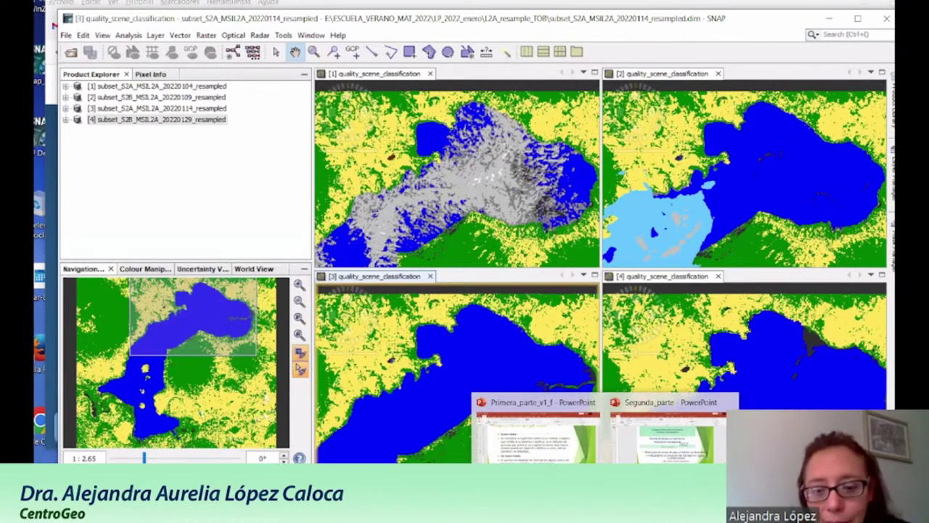
Step: Bring Primera_parte_v1_f to the front and scroll to slide 59's lake surface homework
click(543, 451)
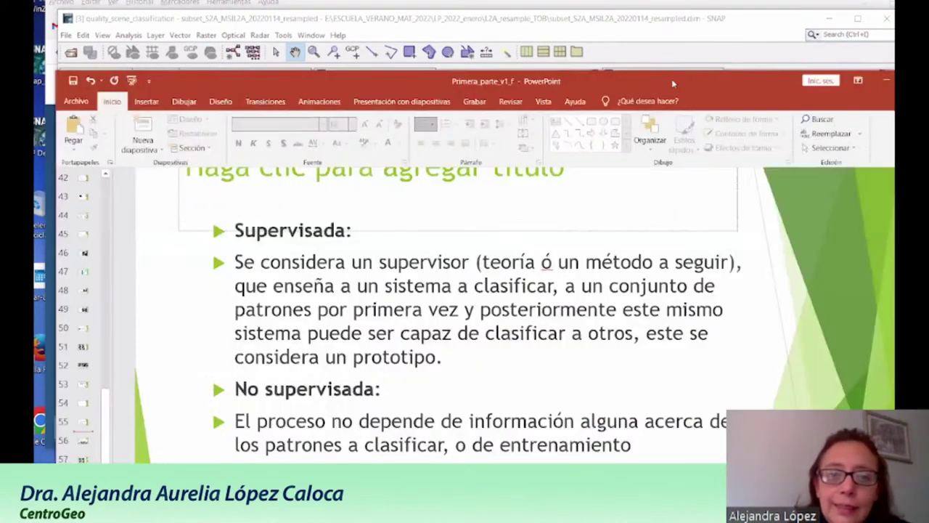
drag(687, 85, 665, 39)
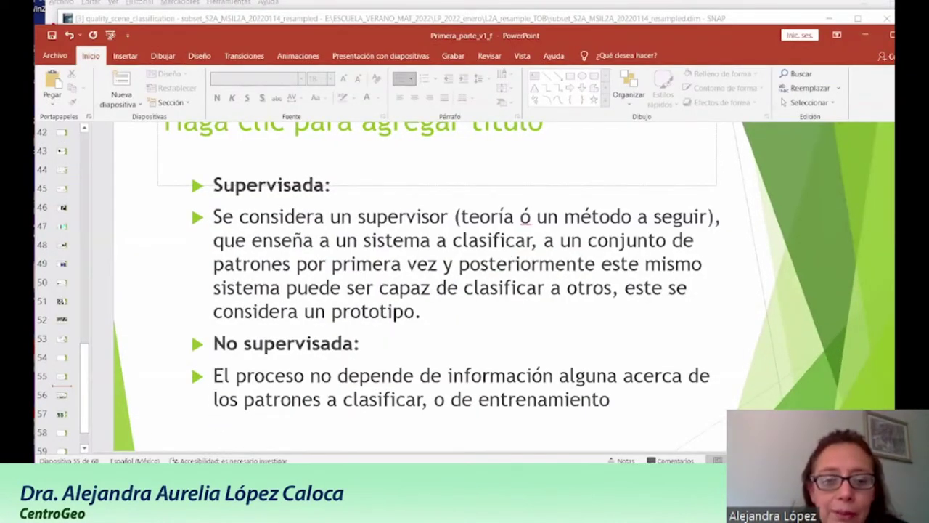
scroll(836, 344, up, 1)
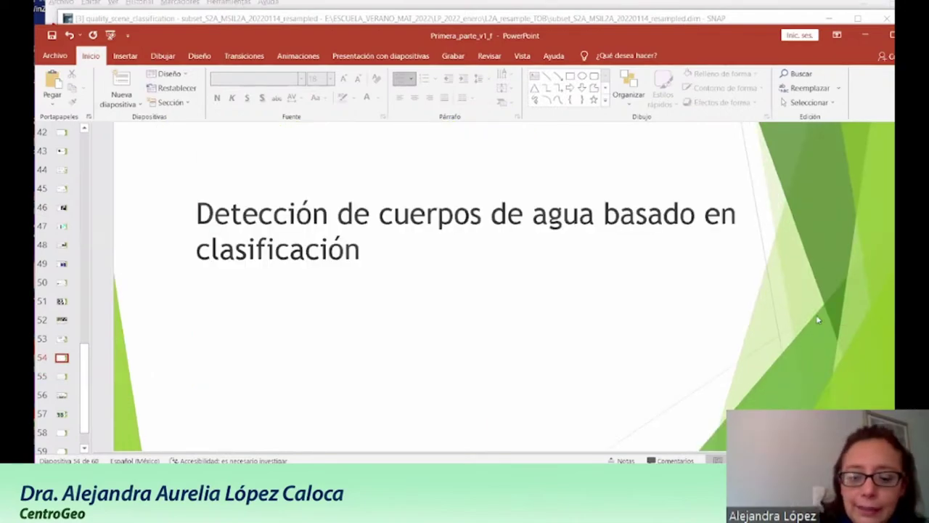
scroll(818, 320, down, 1)
scroll(818, 319, down, 4)
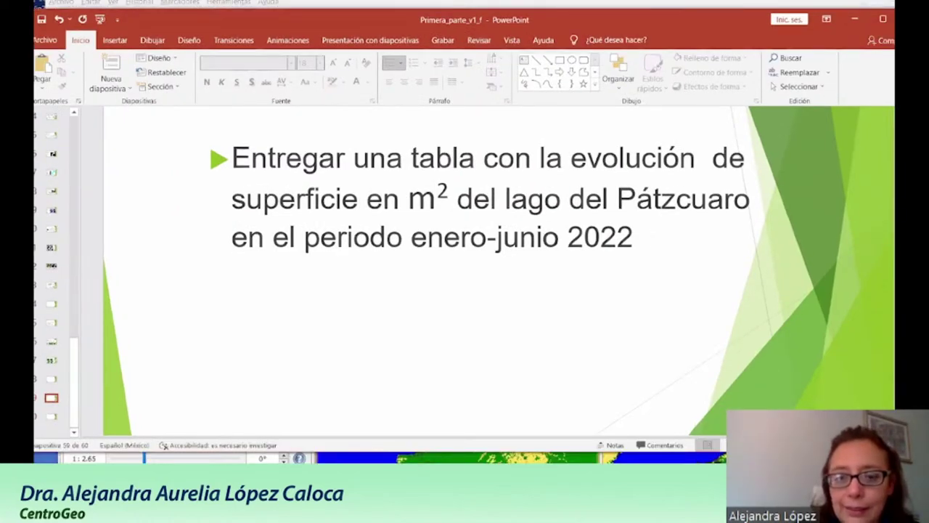
Step: Preview slide 59, then replace 'junio' with 'mayo' in the homework period
click(707, 445)
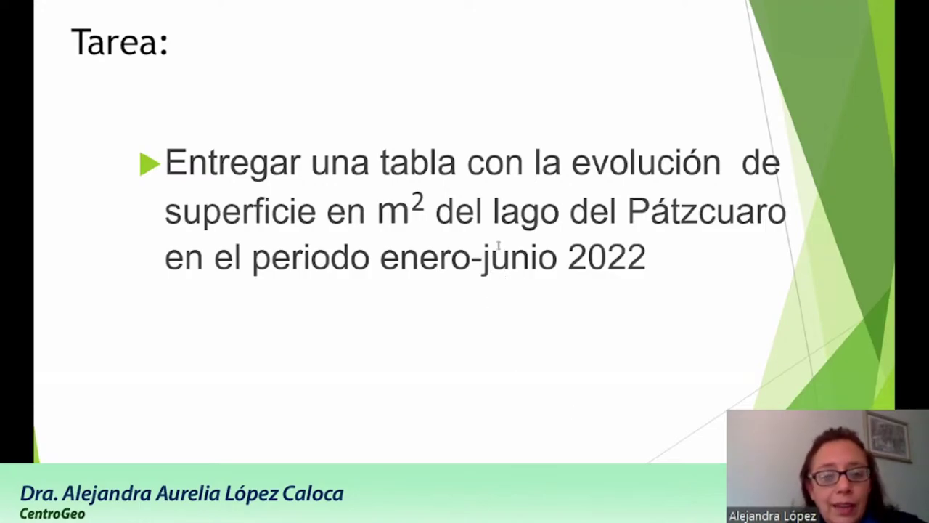
key(Escape)
drag(505, 242, 554, 254)
text(mayo)
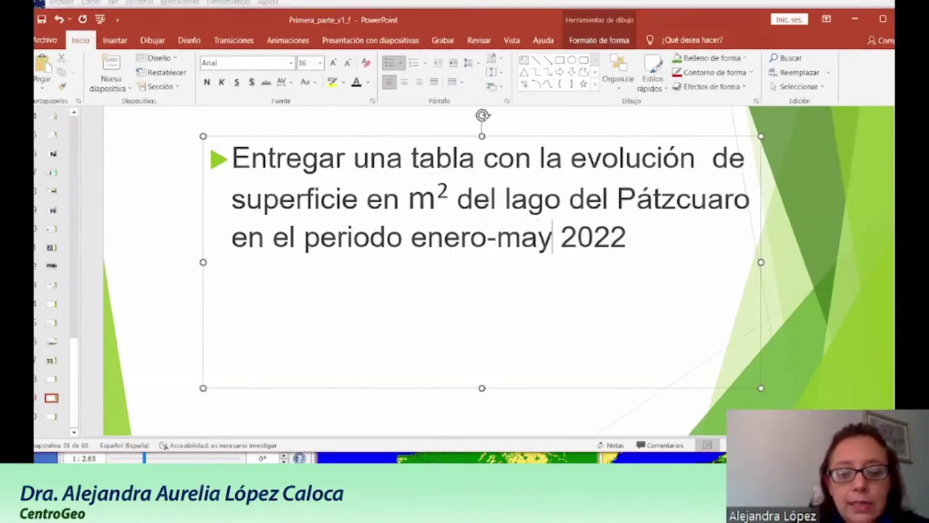
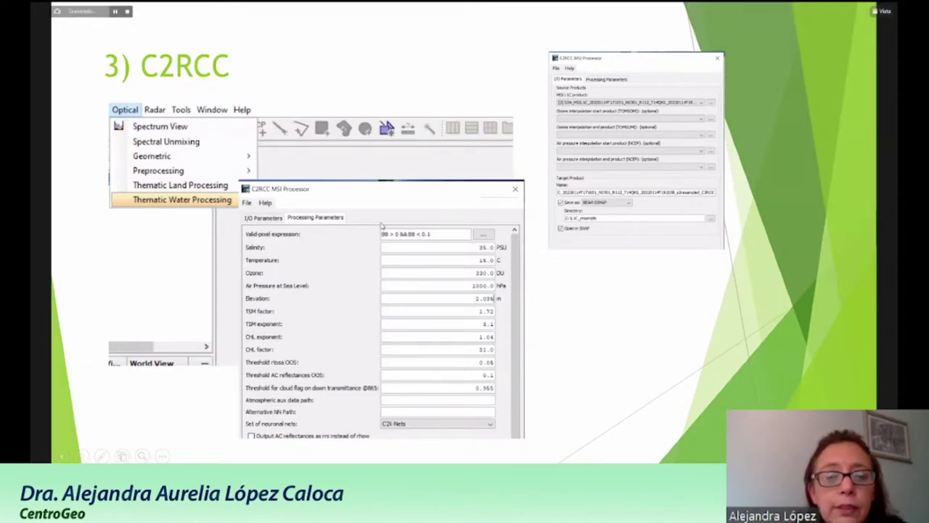
Step: Advance the slideshow to the Resultados slide and end the presentation
click(681, 385)
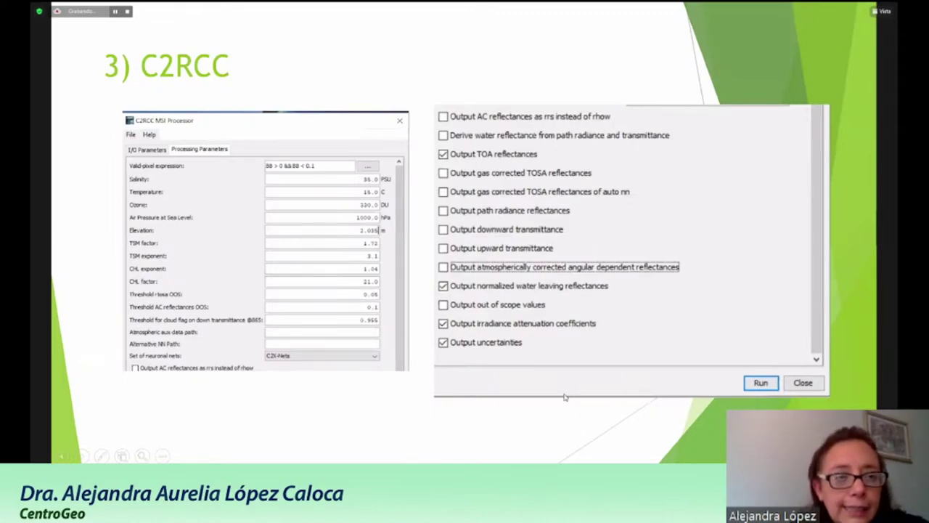
key(Right)
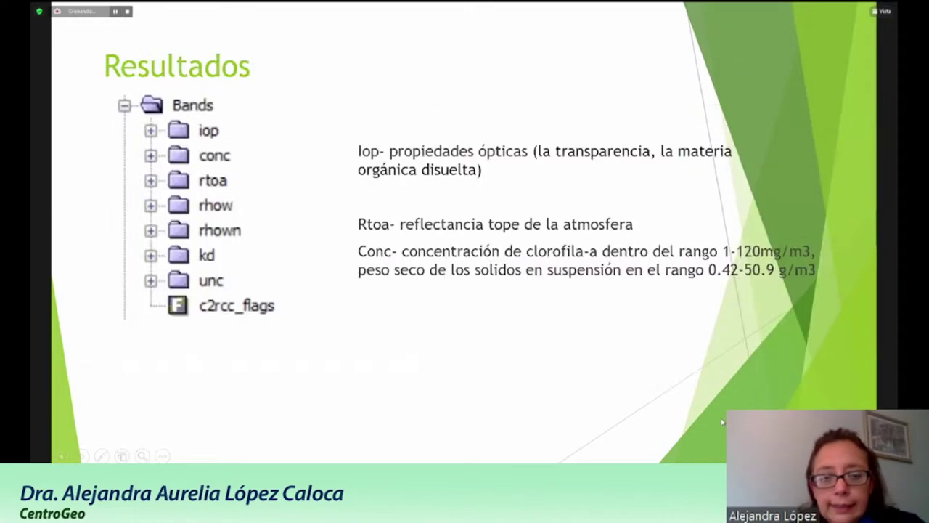
key(Escape)
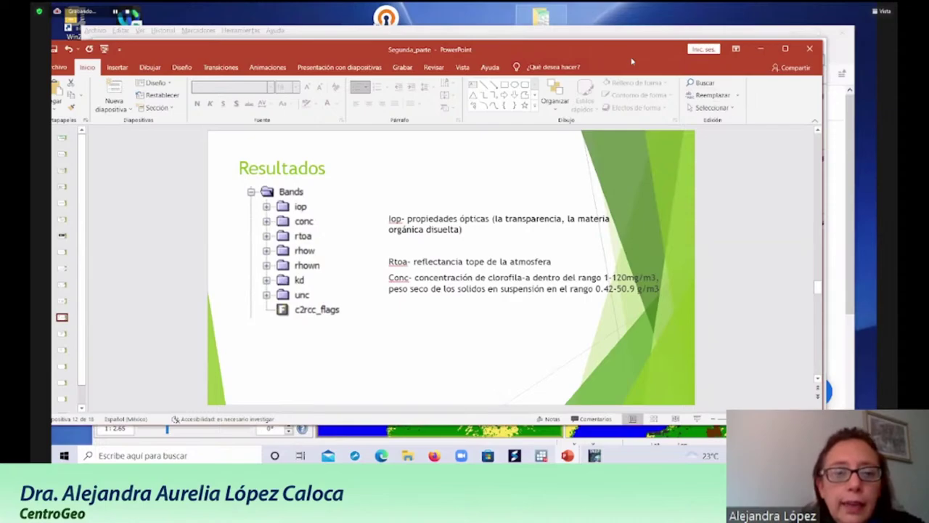
Step: Bring SNAP forward and close all four open products
drag(631, 58, 644, 161)
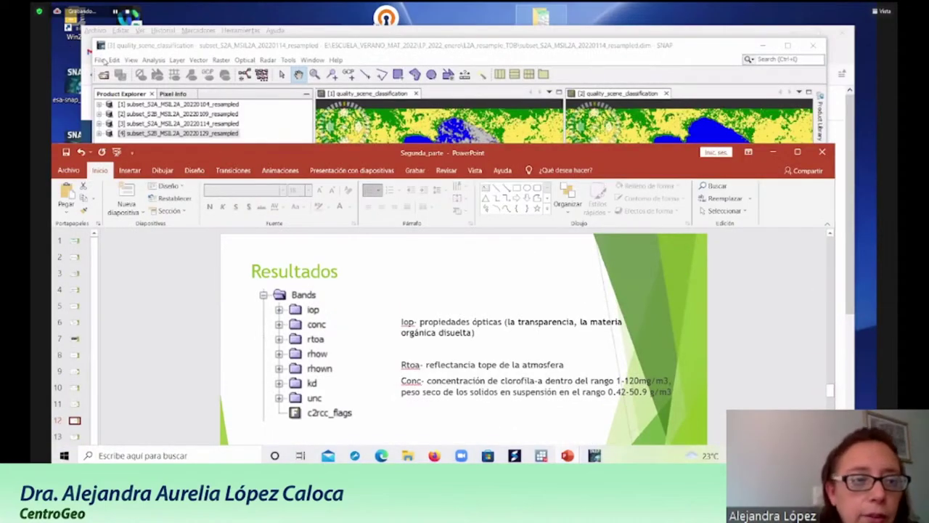
click(104, 60)
click(100, 60)
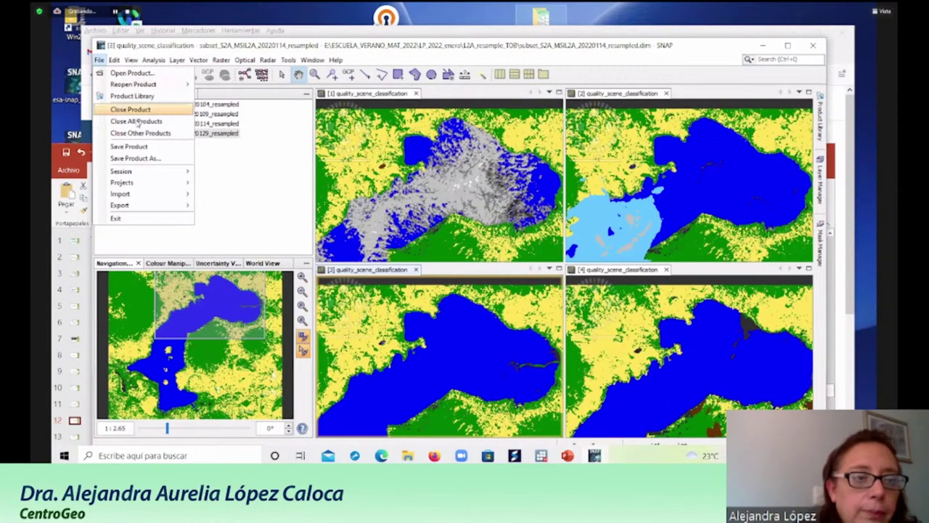
click(136, 121)
Step: Switch to File Explorer to browse the ESCUELA_VERANO_MAT_2022 course folders
drag(211, 49, 189, 42)
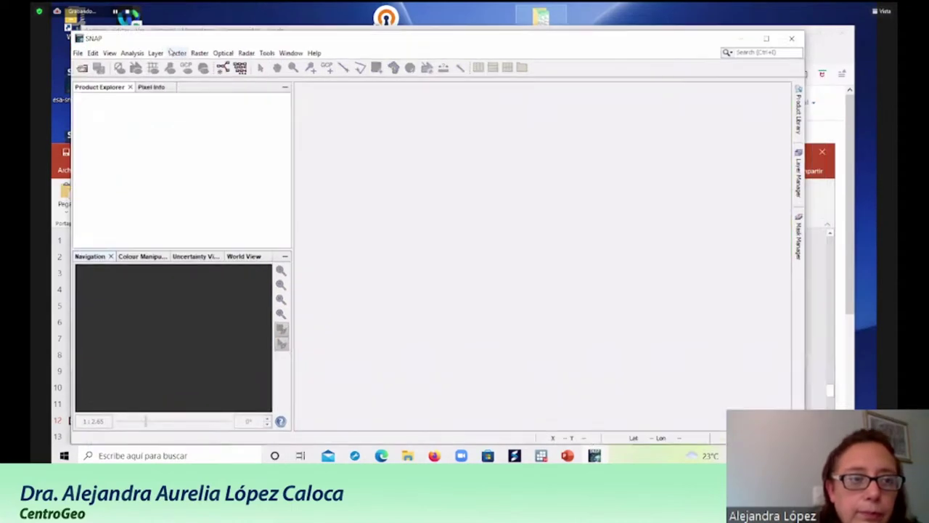
click(77, 53)
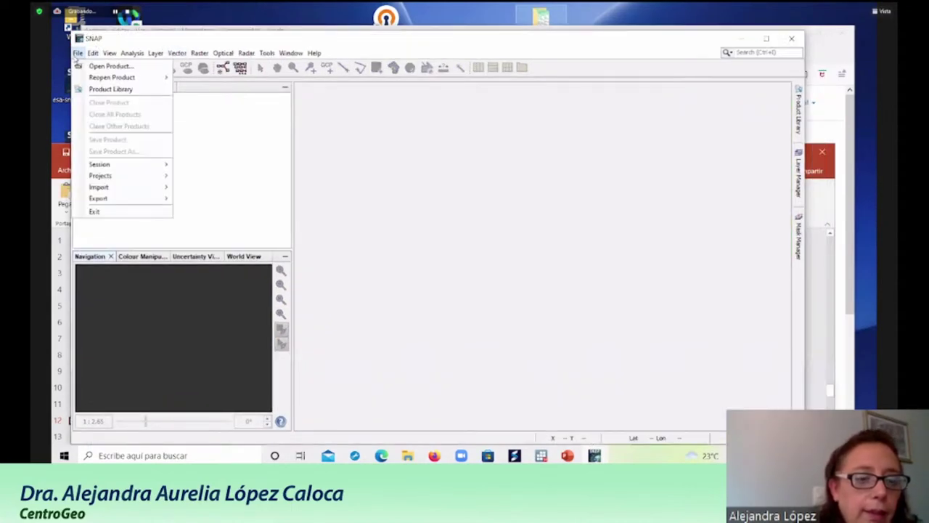
click(408, 456)
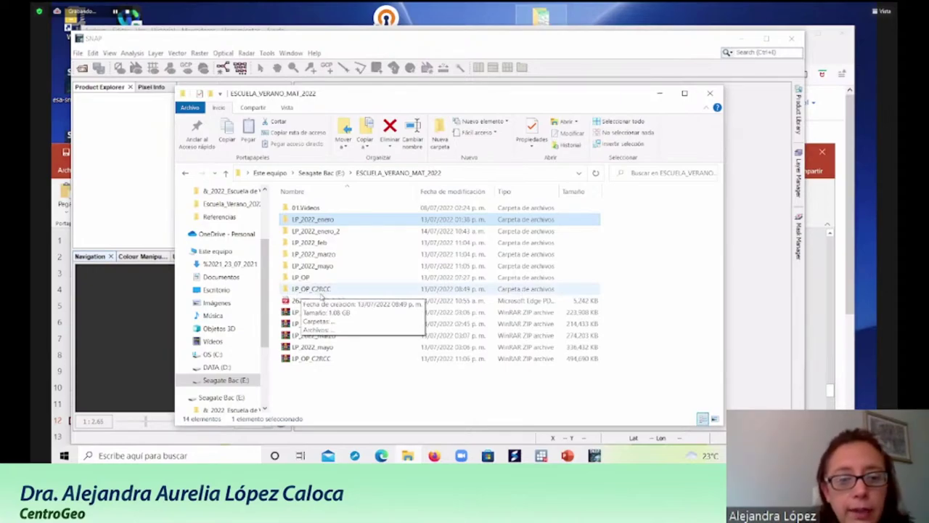
Step: Look through the 13 resampled and C2RCC subset items in LP_OP_C2RCC, then return to SNAP
double_click(322, 290)
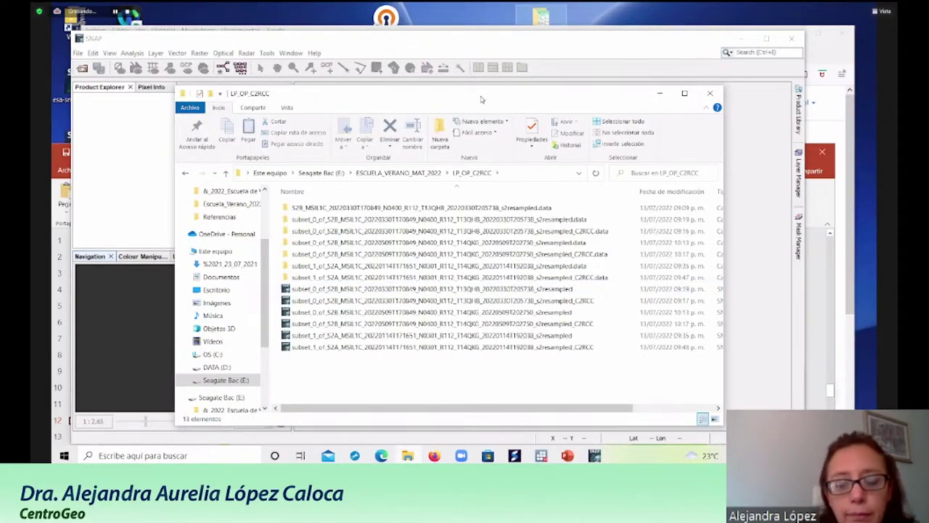
drag(472, 97, 430, 87)
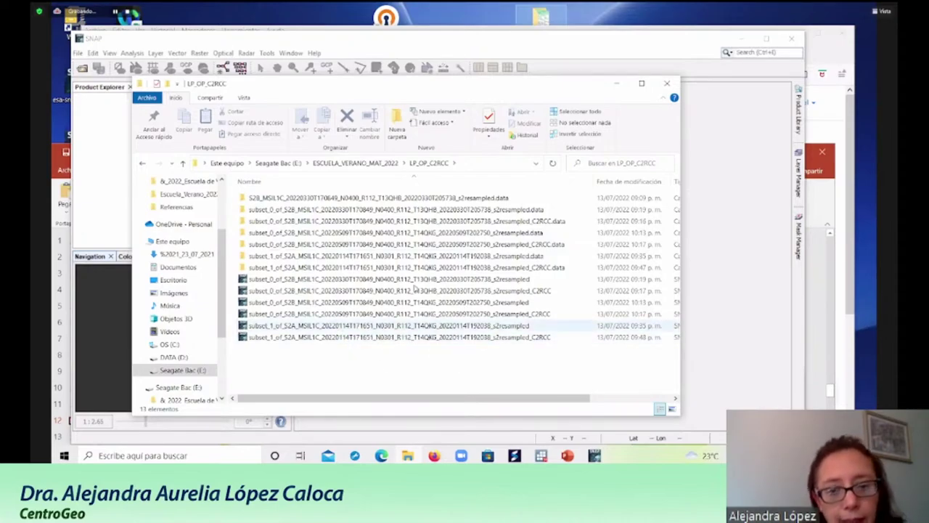
click(216, 51)
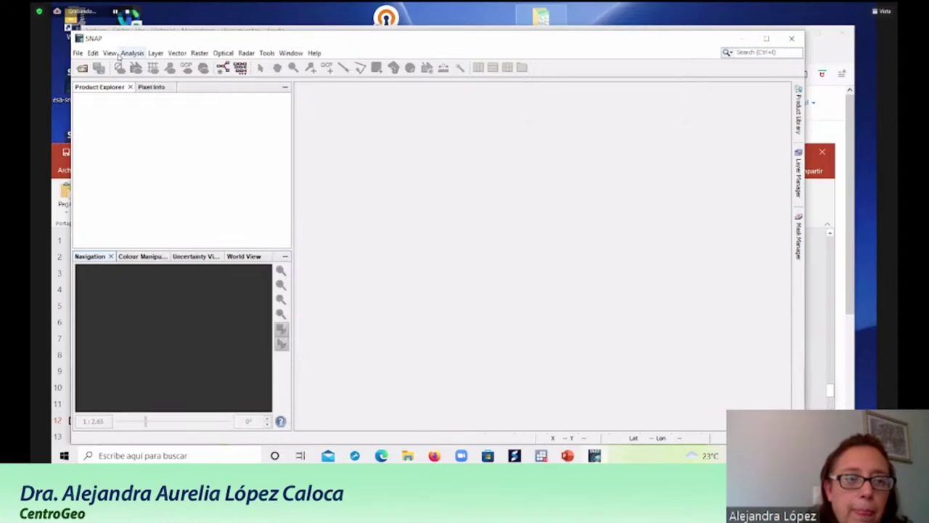
Step: Open the January 2022 subset_1 S2A resampled C2RCC product from LP_OP_C2RCC
click(78, 53)
click(86, 66)
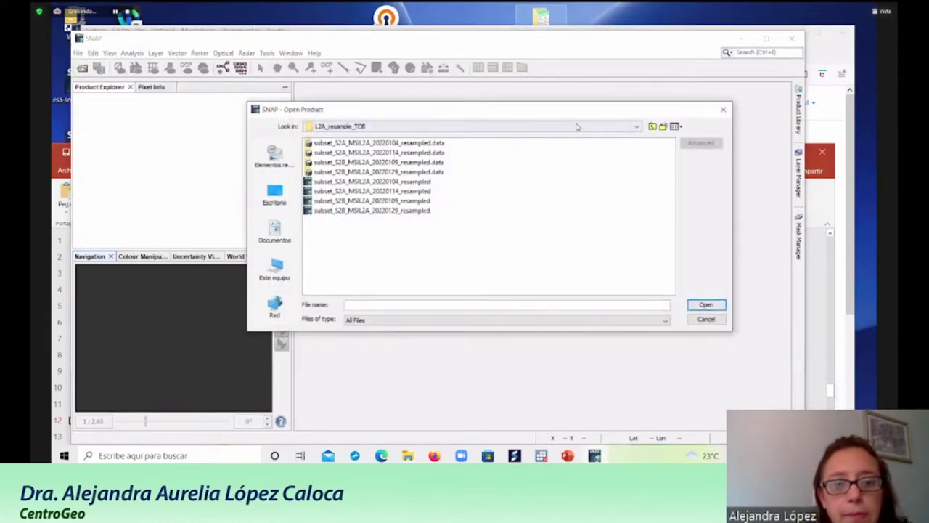
click(651, 127)
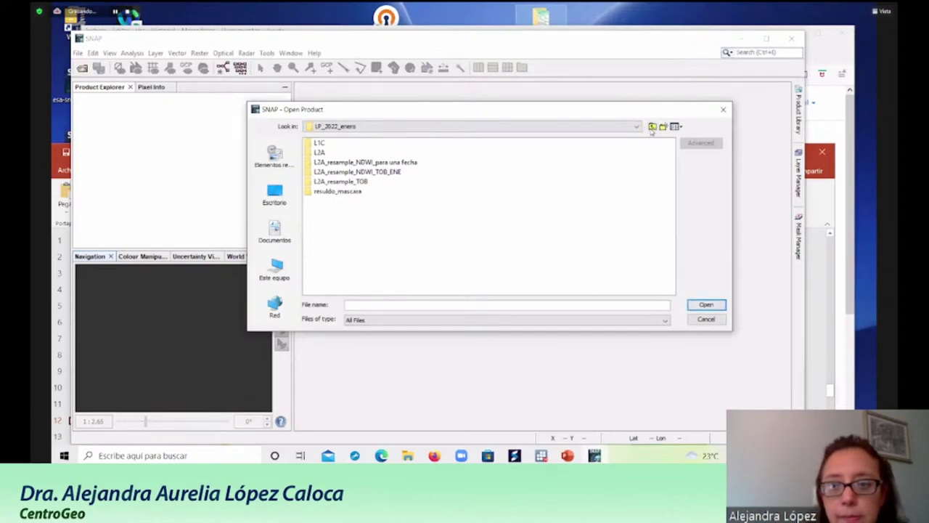
click(652, 126)
click(336, 212)
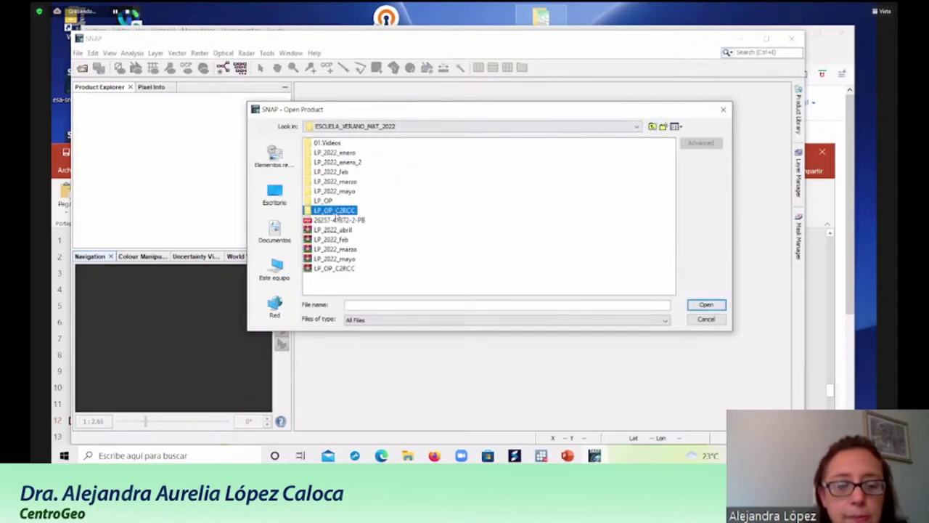
double_click(336, 212)
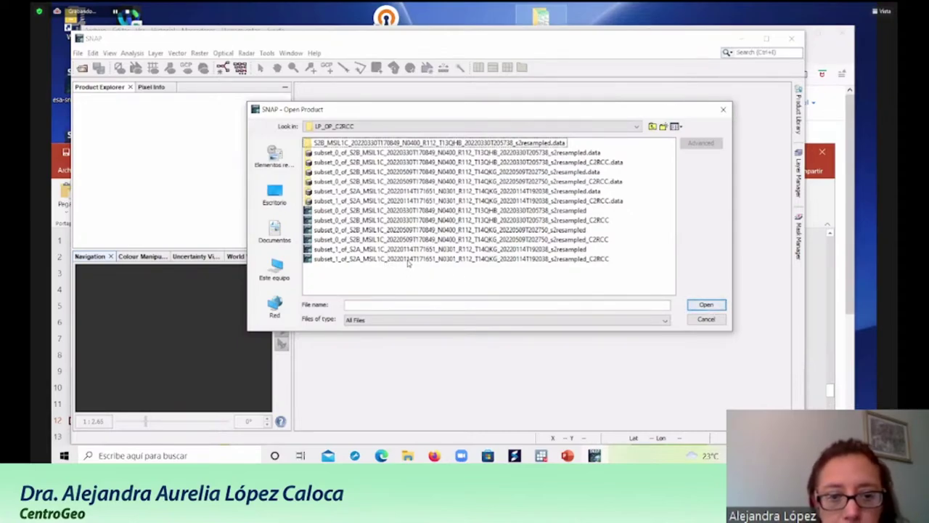
click(418, 259)
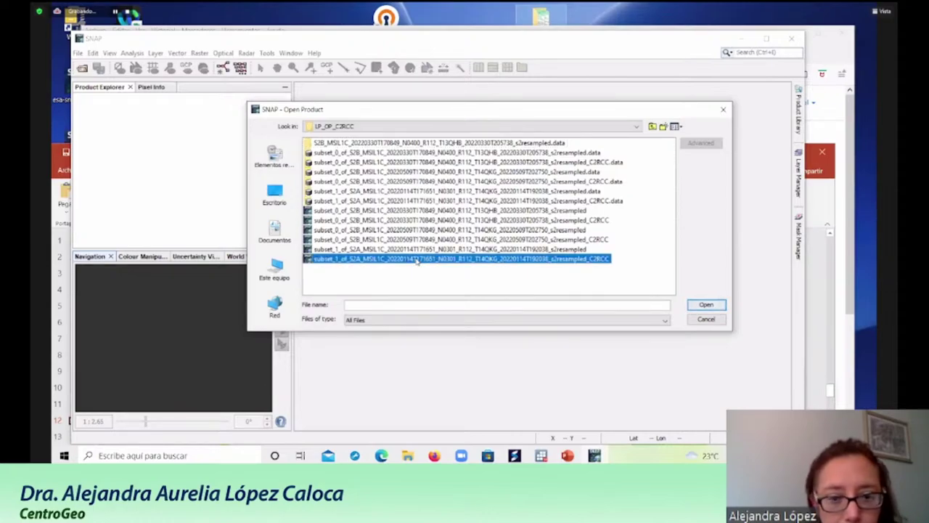
click(706, 305)
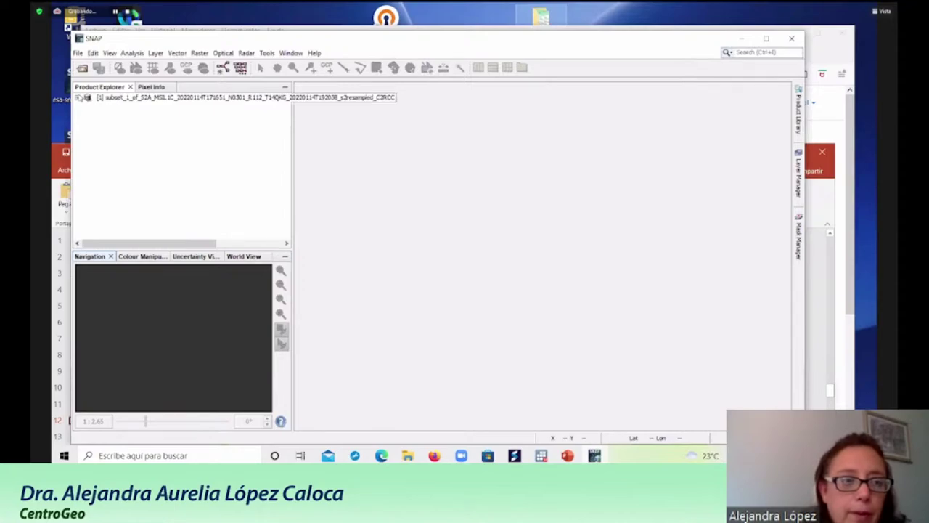
Step: Expand product [1] and group its nodes by type
click(77, 98)
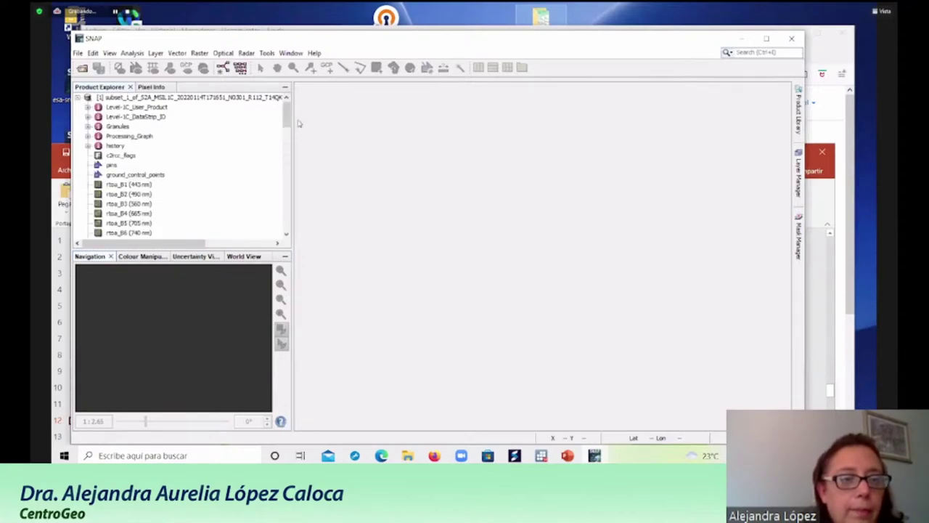
mouse_move(288, 116)
mouse_down()
mouse_move(288, 135)
mouse_move(283, 109)
mouse_move(276, 156)
mouse_move(280, 101)
mouse_up()
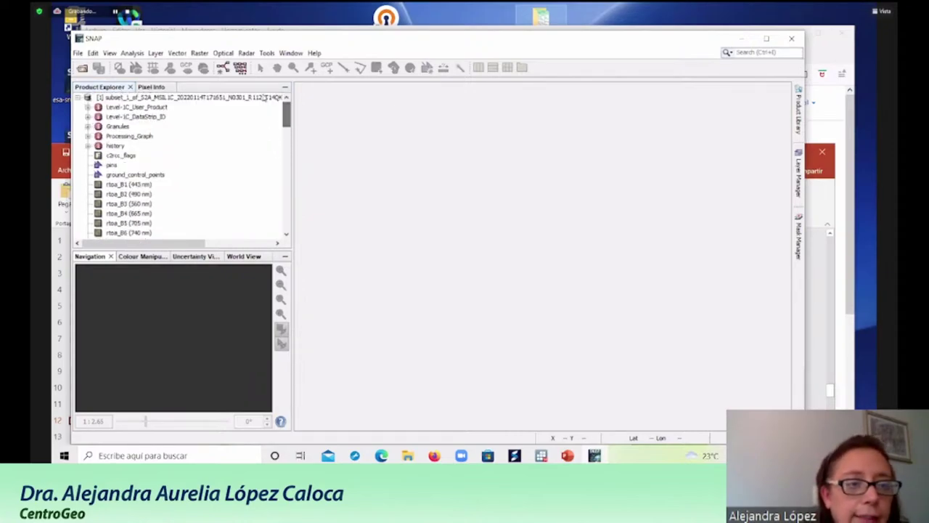
right_click(169, 98)
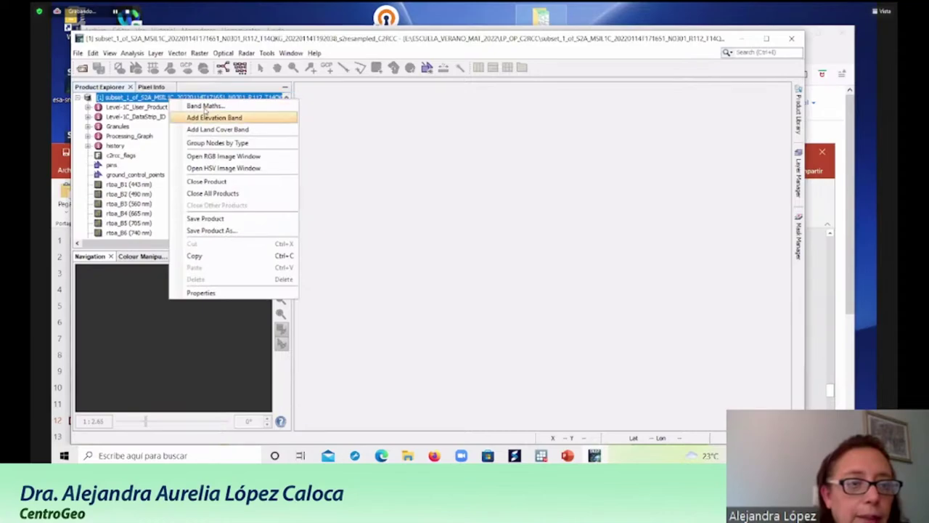
click(221, 144)
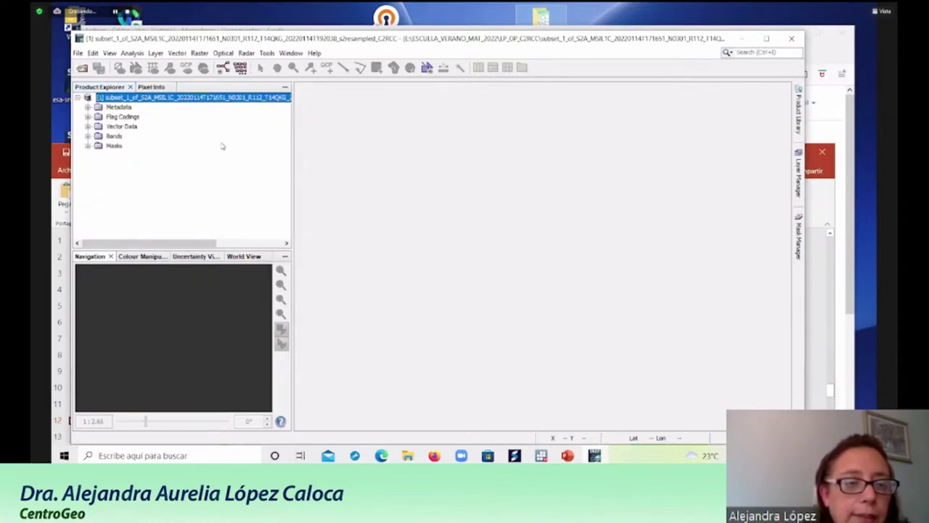
Step: Expand Bands > conc and display the conc_chl band as an image
click(88, 136)
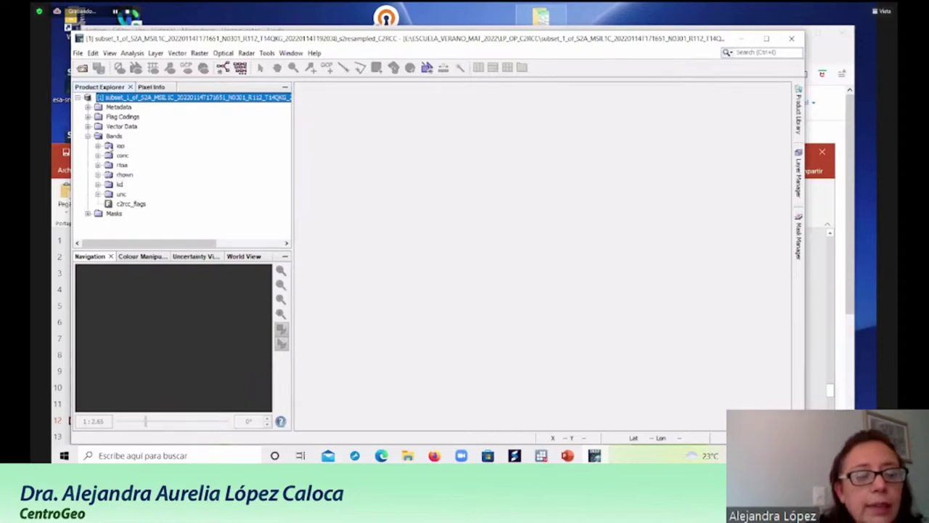
click(98, 146)
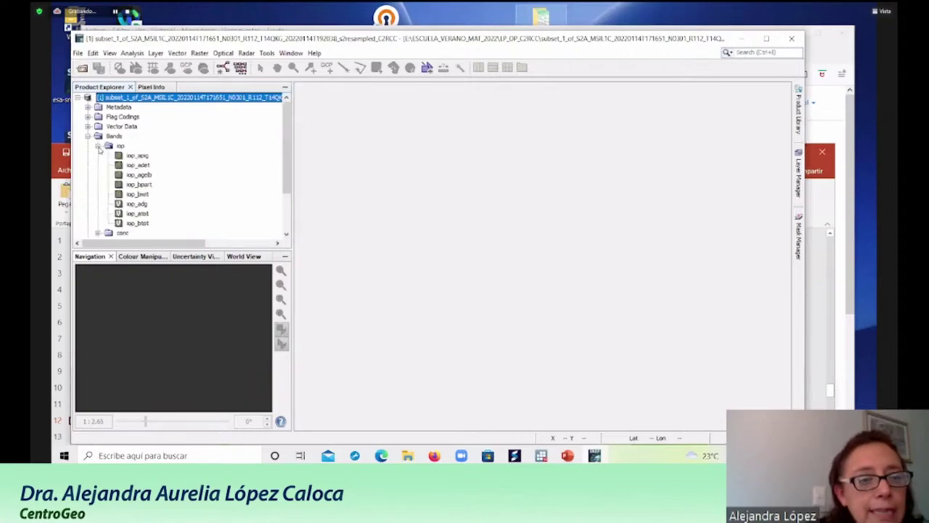
click(99, 146)
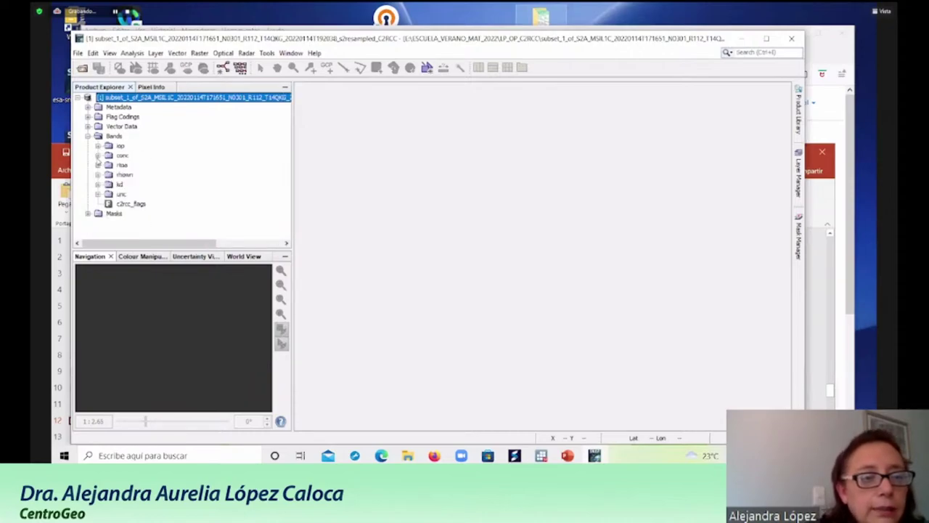
click(98, 156)
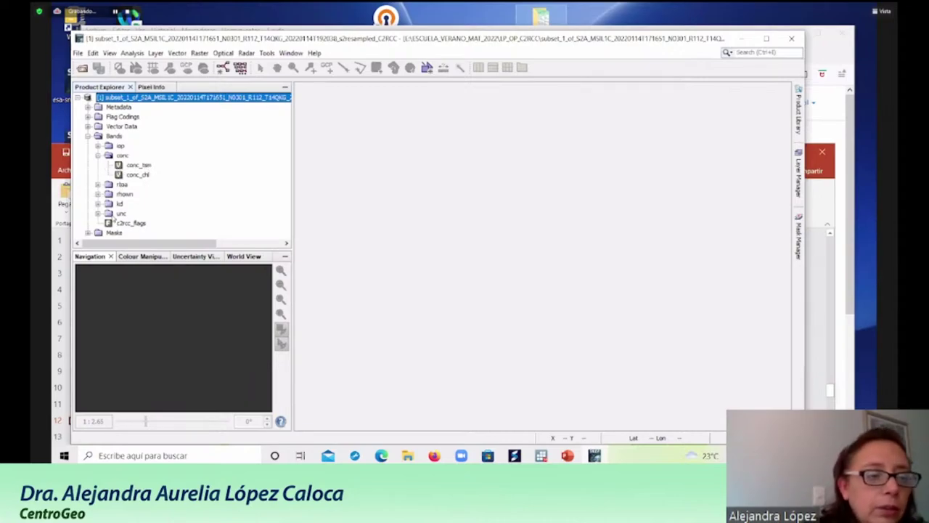
double_click(140, 176)
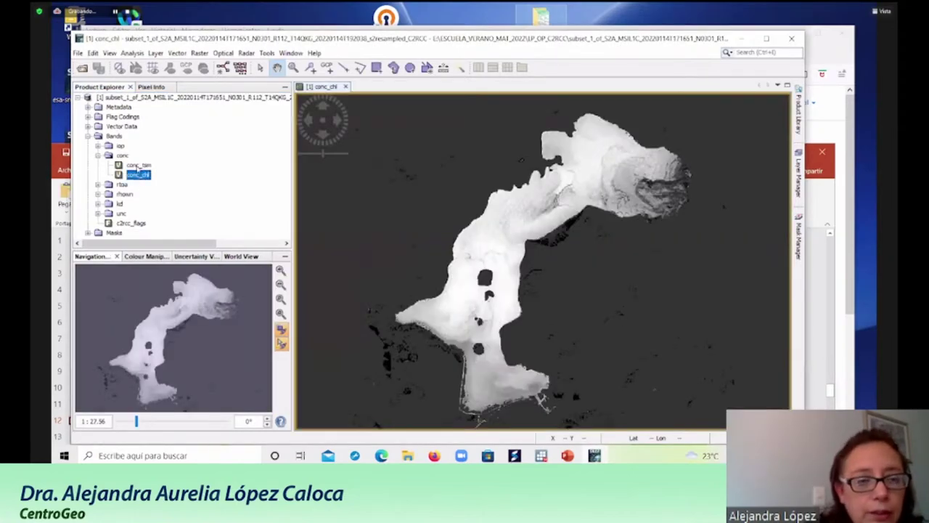
Step: Open conc_tsm as a second image view, compare it with conc_chl, then show conc_chl's Colour Manipulation
double_click(139, 165)
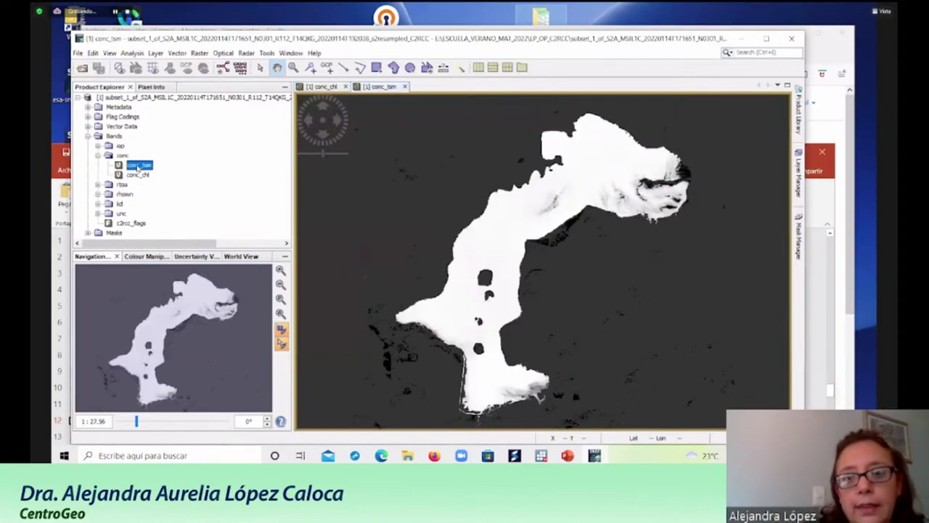
click(326, 88)
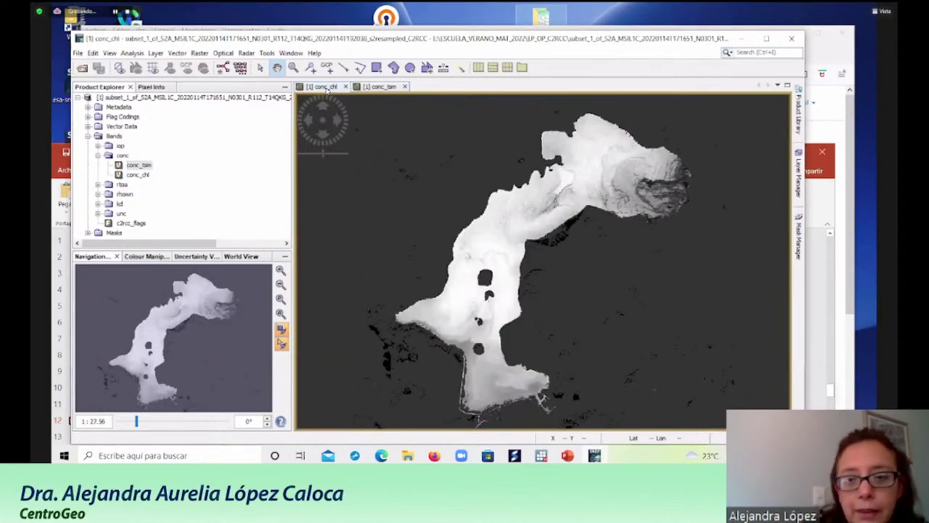
click(392, 88)
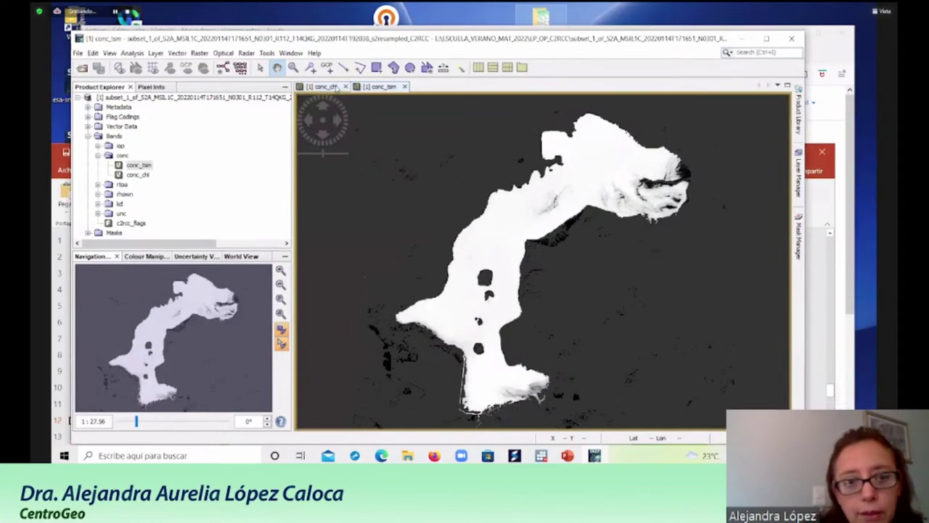
click(336, 86)
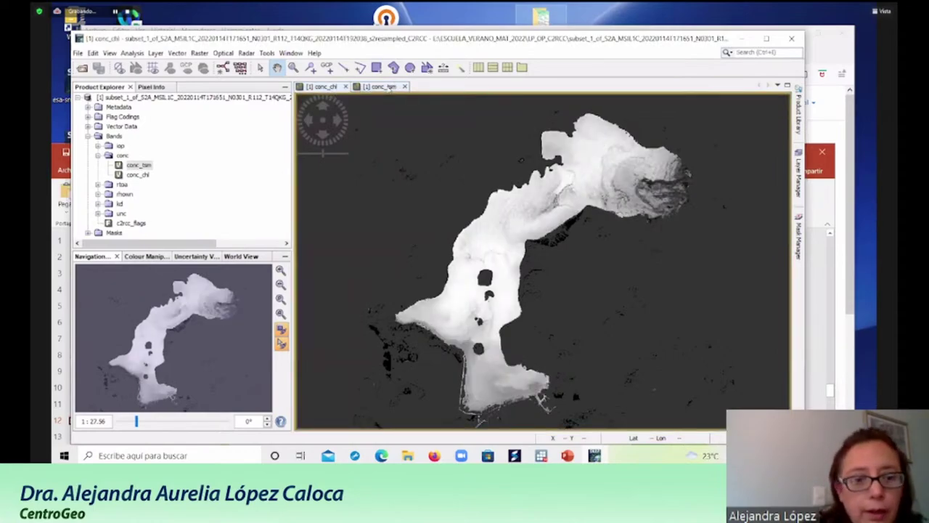
click(146, 256)
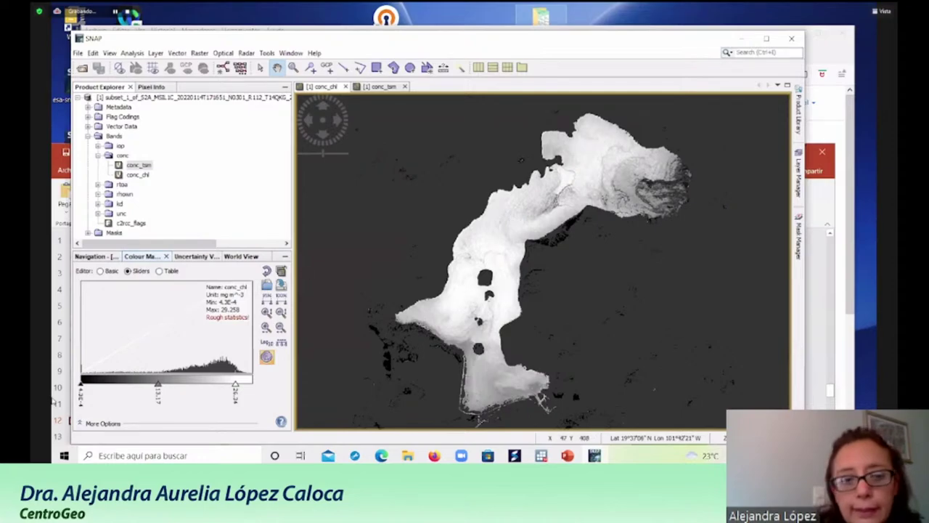
Step: Switch conc_chl's colour editor to Basic, keeping the greyscale ramp from 0.000429738 to 26.34346338 mg m^-3
click(101, 271)
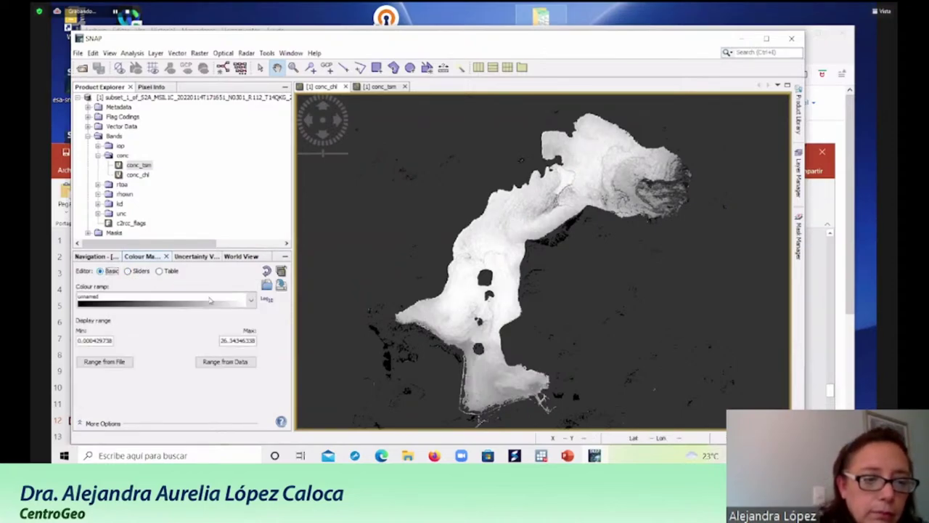
click(251, 301)
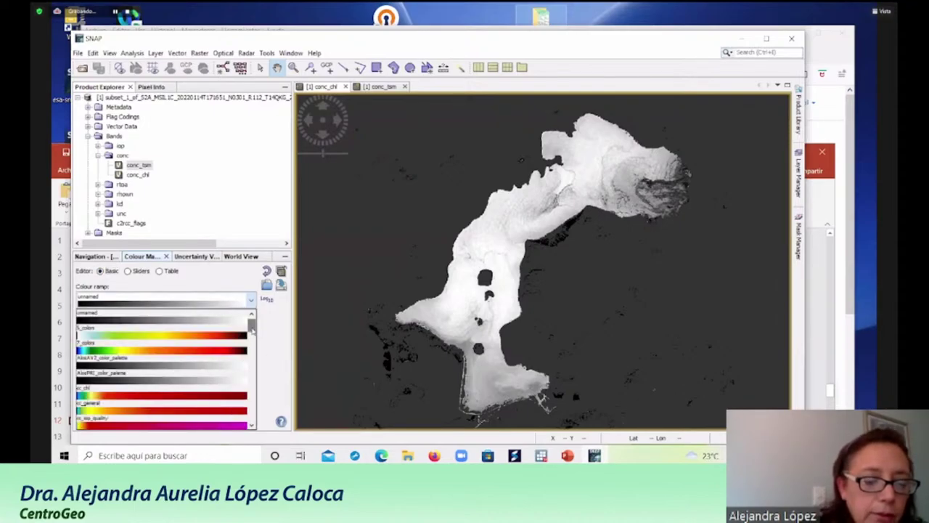
mouse_move(251, 327)
mouse_down()
mouse_move(257, 365)
mouse_move(257, 319)
mouse_up()
click(322, 322)
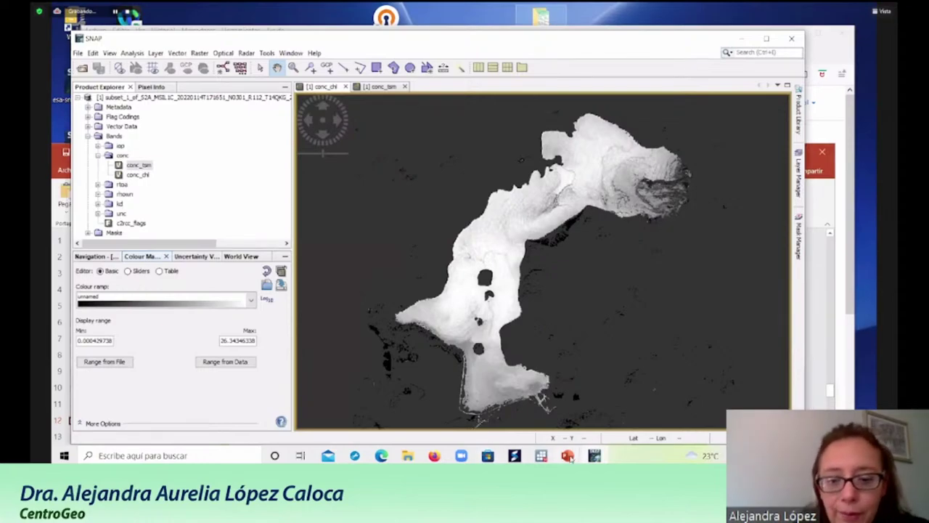
click(568, 455)
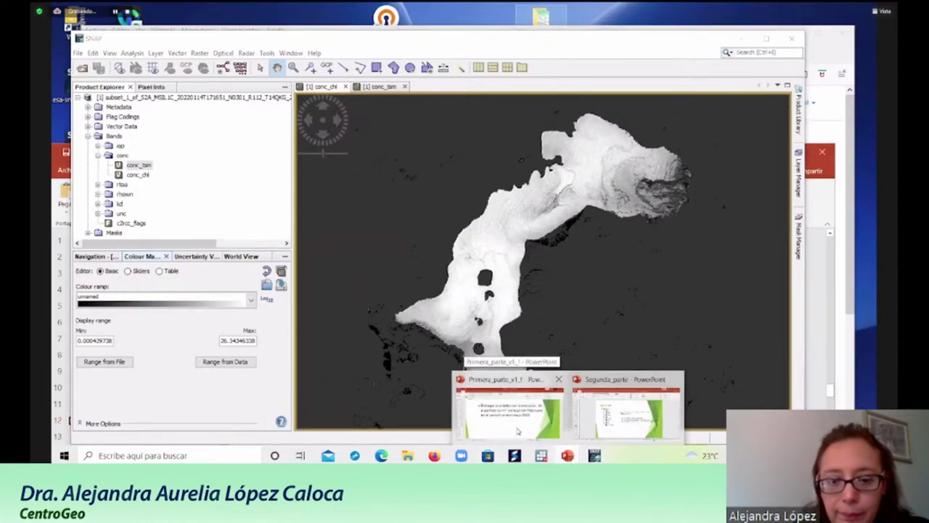
Step: In Primera_parte_v1's Tarea slide, add a bullet after the 2022 task with the instructor's e-mail address
click(518, 431)
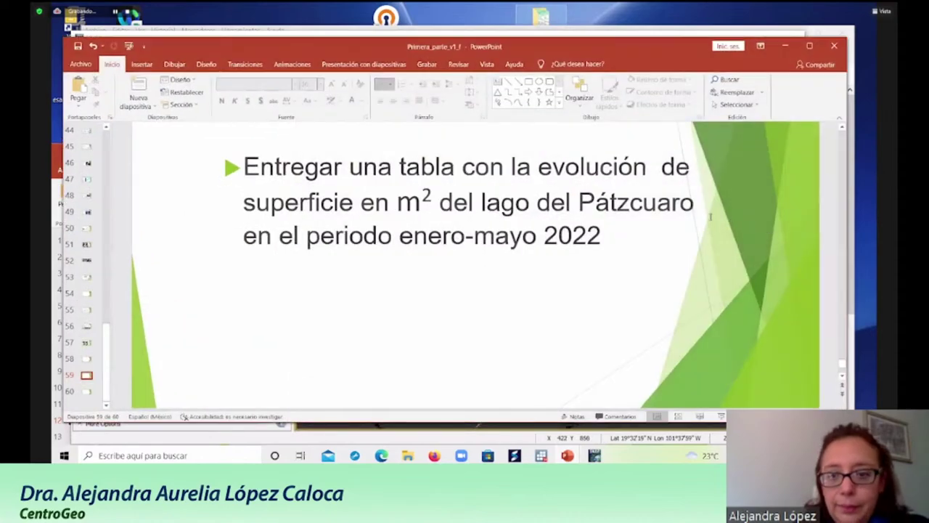
click(616, 242)
key(Return)
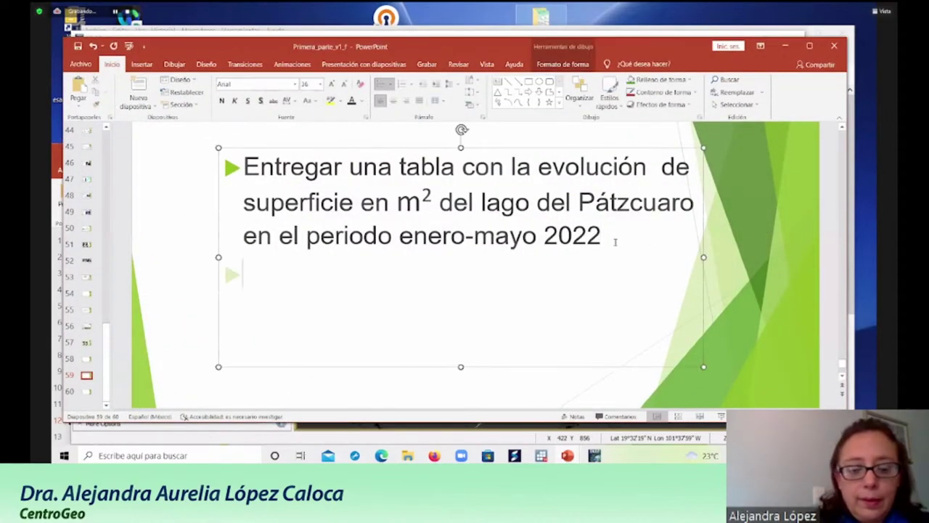
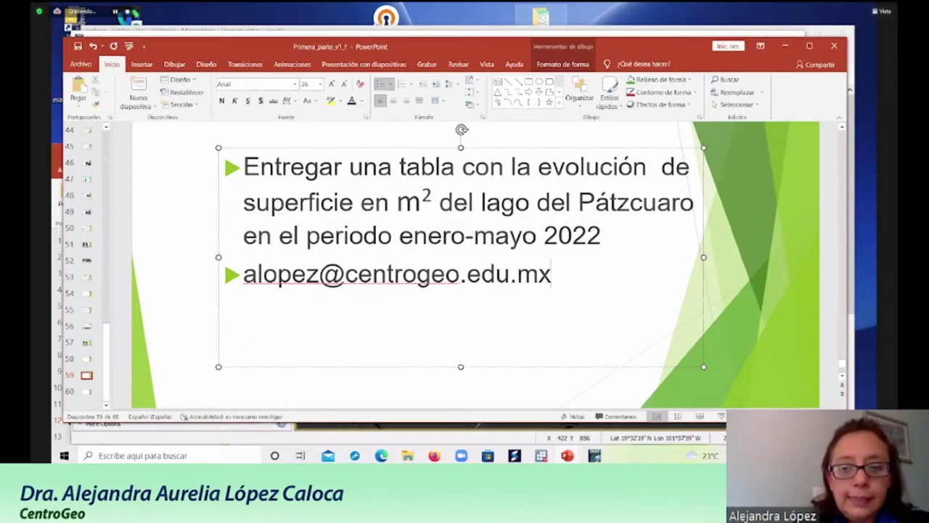
click(842, 129)
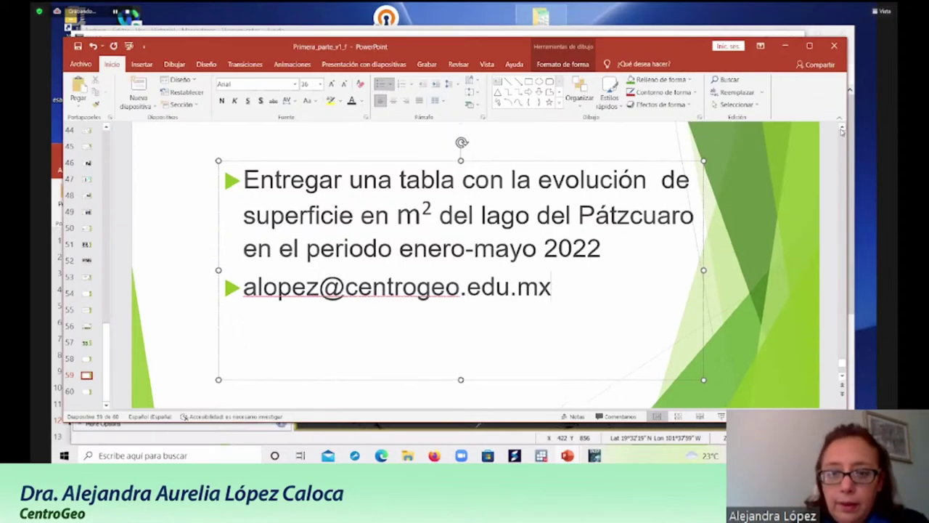
click(842, 129)
click(842, 129)
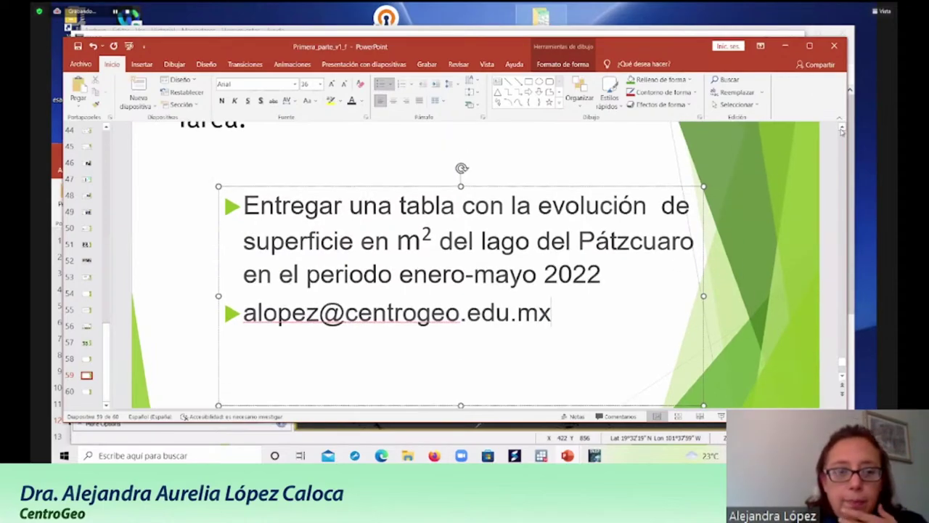
click(842, 130)
click(842, 129)
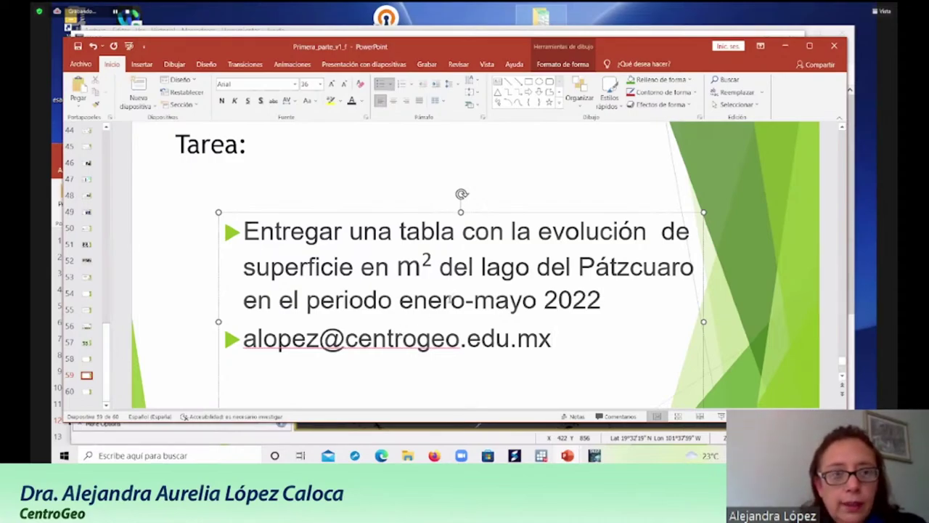
click(408, 456)
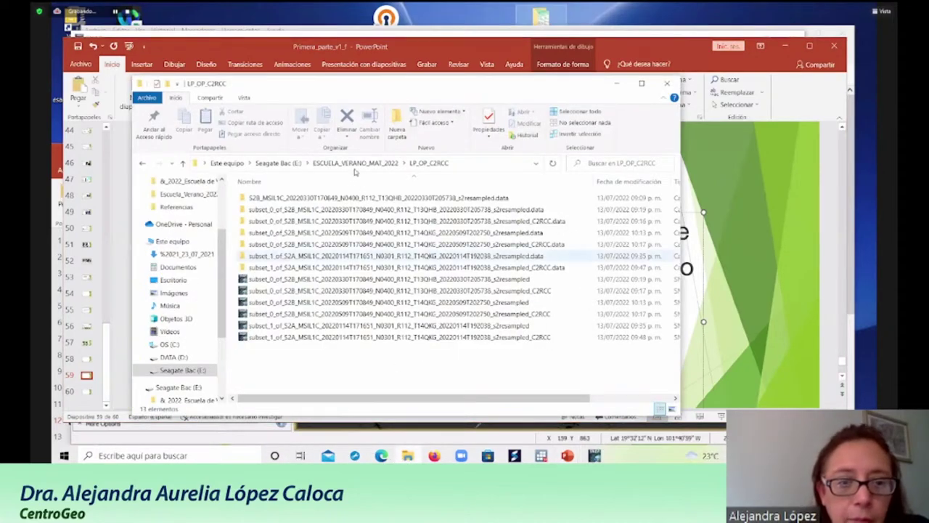
click(354, 163)
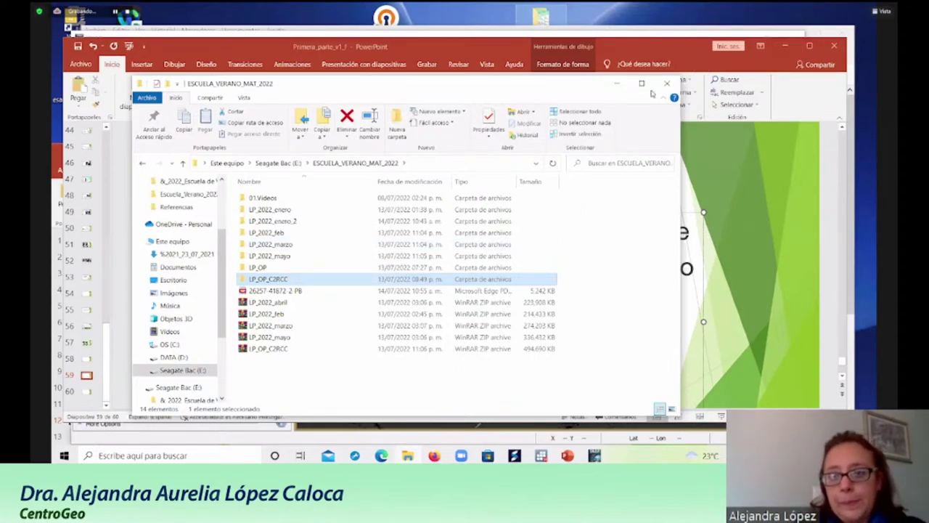
click(617, 84)
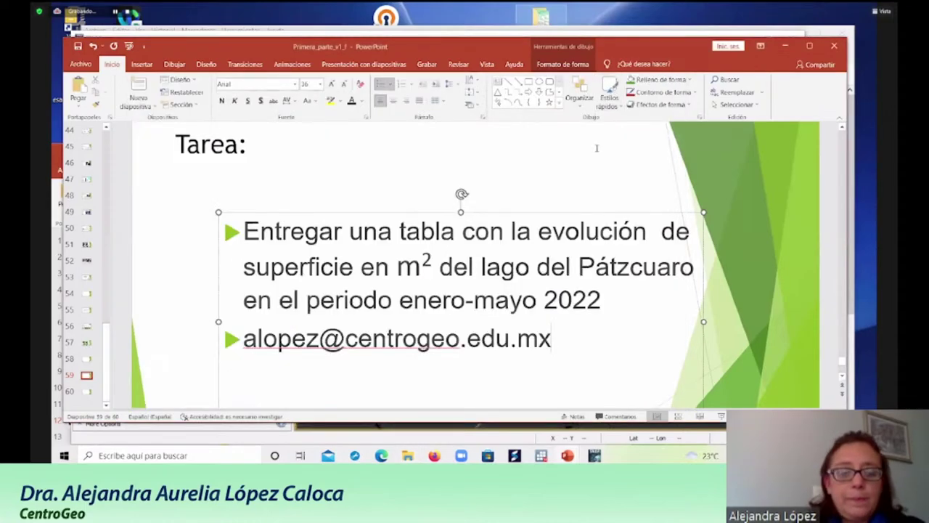